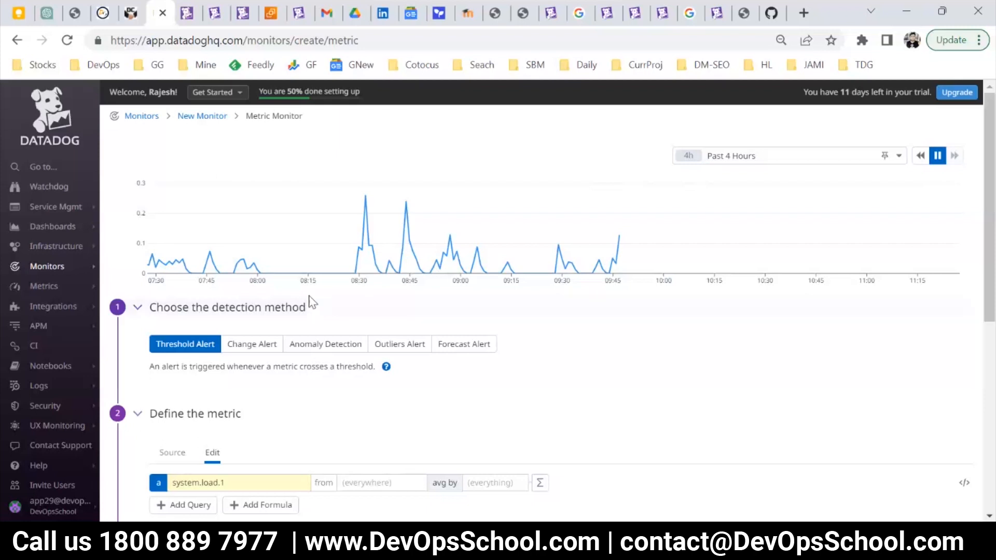
Start creating a new monitor of the Host type.
{"action": "mouse_move", "coordinate": [64, 306]}
{"action": "mouse_move", "coordinate": [41, 285]}
{"action": "mouse_move", "coordinate": [62, 266]}
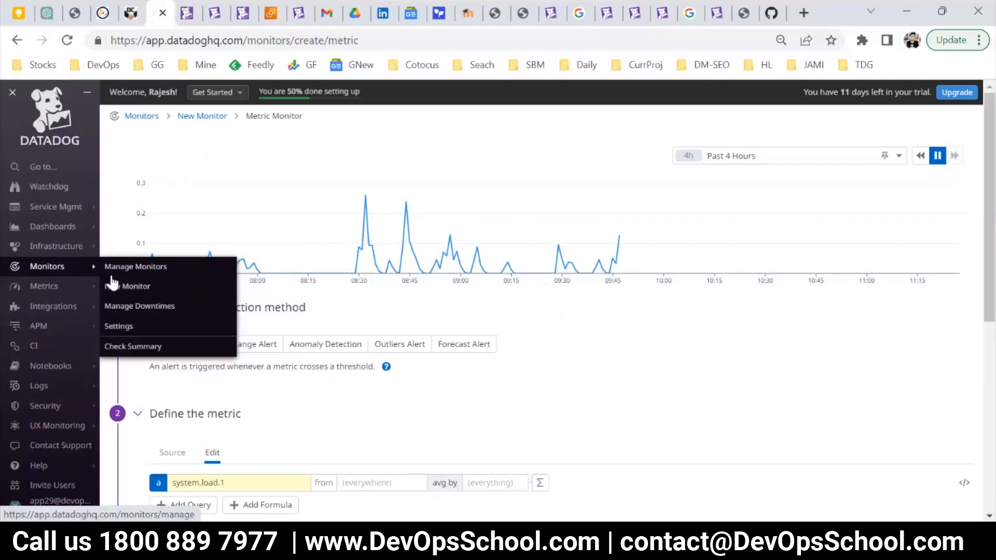
{"action": "left_click", "coordinate": [125, 285]}
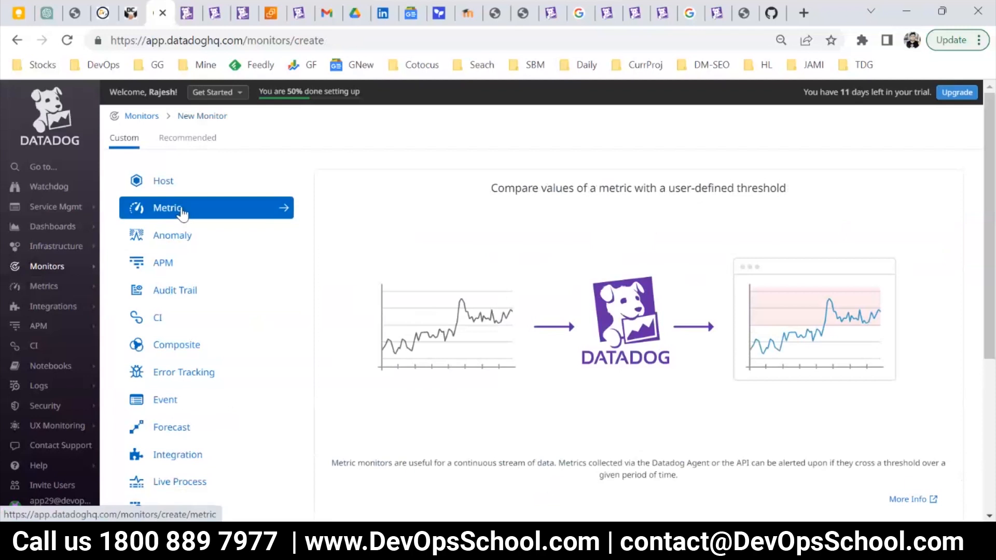
{"action": "left_click", "coordinate": [178, 186]}
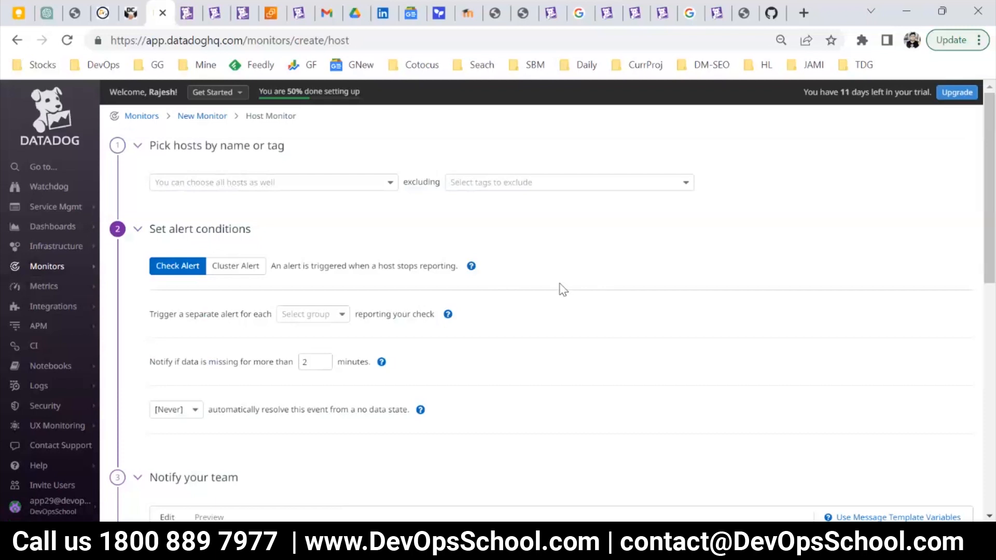
Pick the host i-028c460819f7da49b as the monitored host, leaving the exclusion tags empty.
{"action": "left_click", "coordinate": [390, 184]}
{"action": "left_click", "coordinate": [236, 222]}
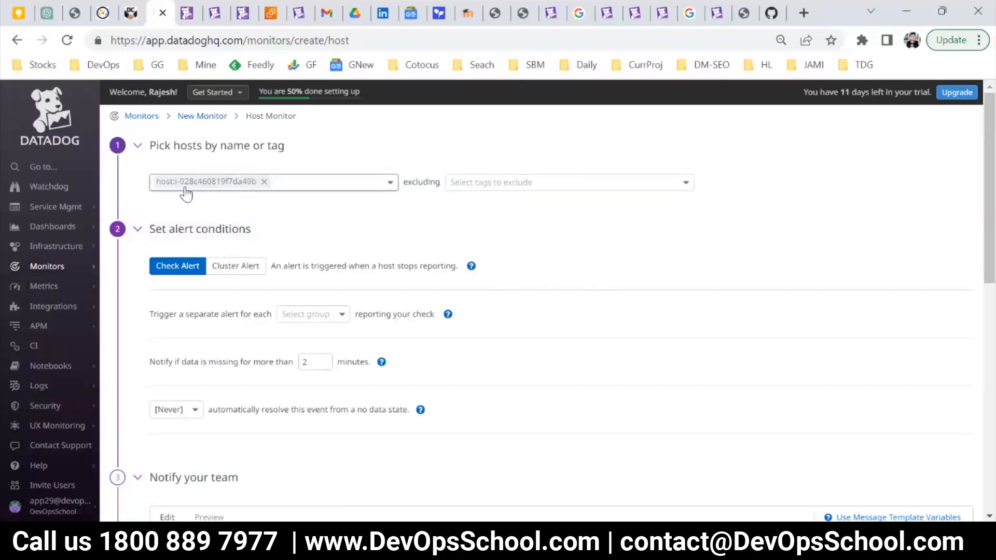
{"action": "left_click", "coordinate": [464, 185]}
{"action": "left_click", "coordinate": [362, 211]}
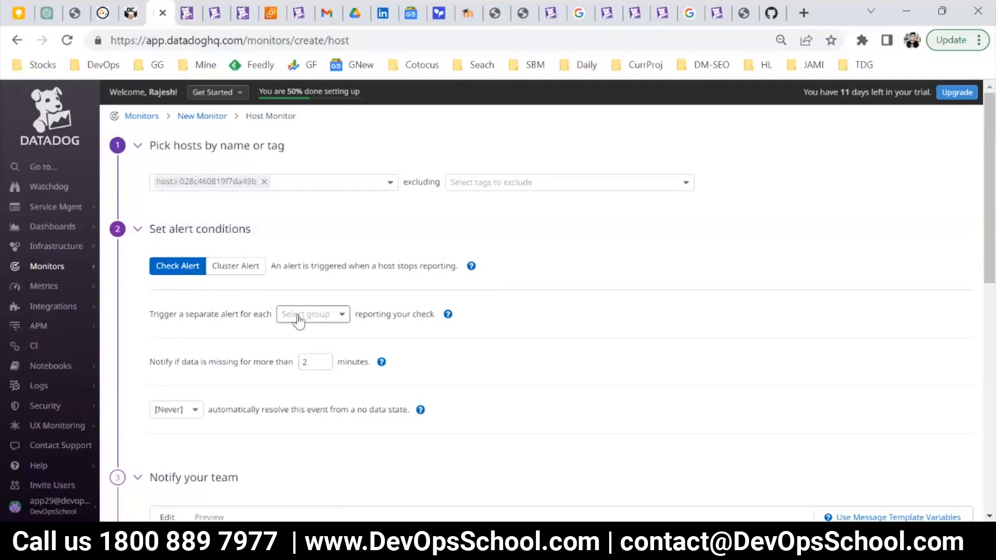
Set the check alert to trigger a separate alert for each host.
{"action": "left_click_drag", "start_coordinate": [159, 314], "coordinate": [259, 313]}
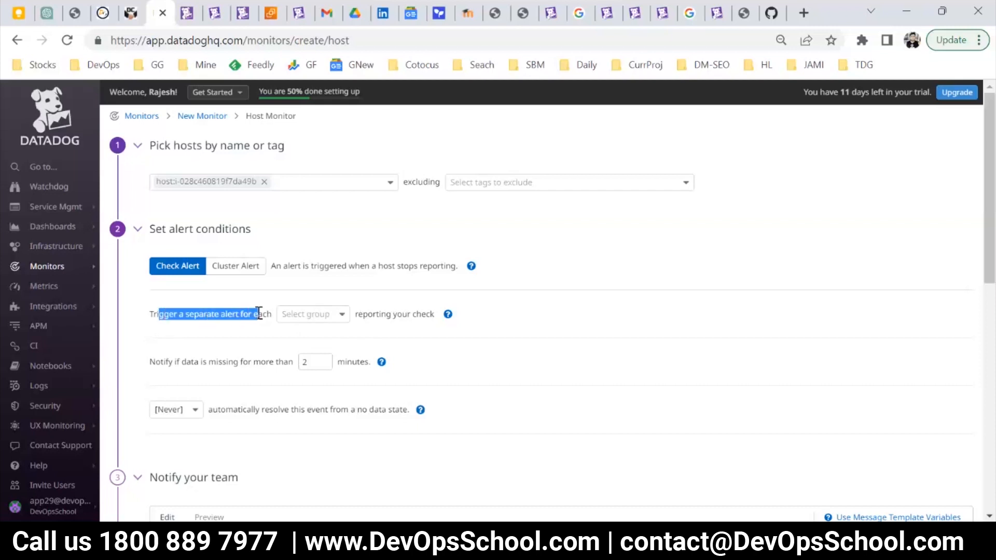
{"action": "left_click", "coordinate": [297, 320]}
{"action": "left_click", "coordinate": [293, 333]}
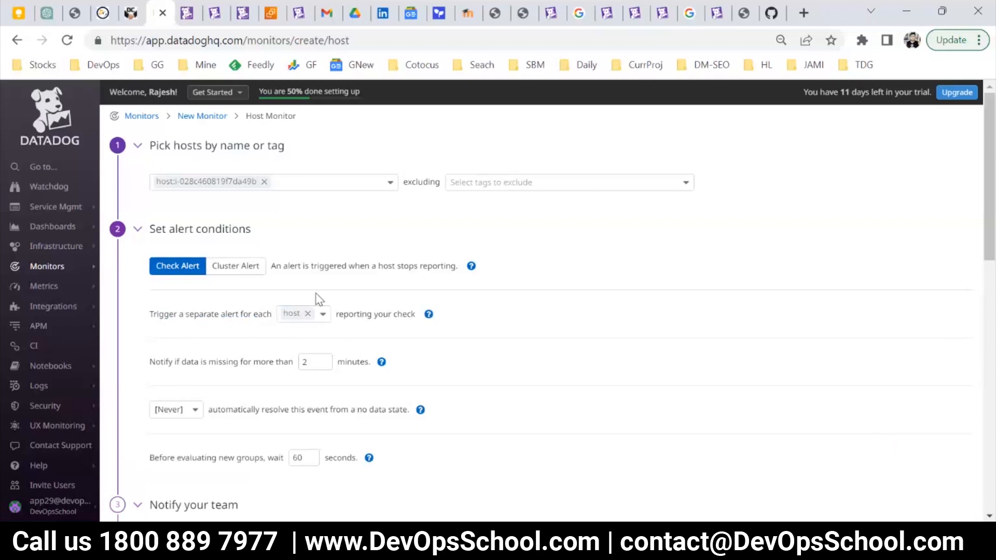
Remove the host group from the separate-alert condition and select host again.
{"action": "scroll", "coordinate": [278, 396], "scroll_direction": "down", "scroll_amount": 2}
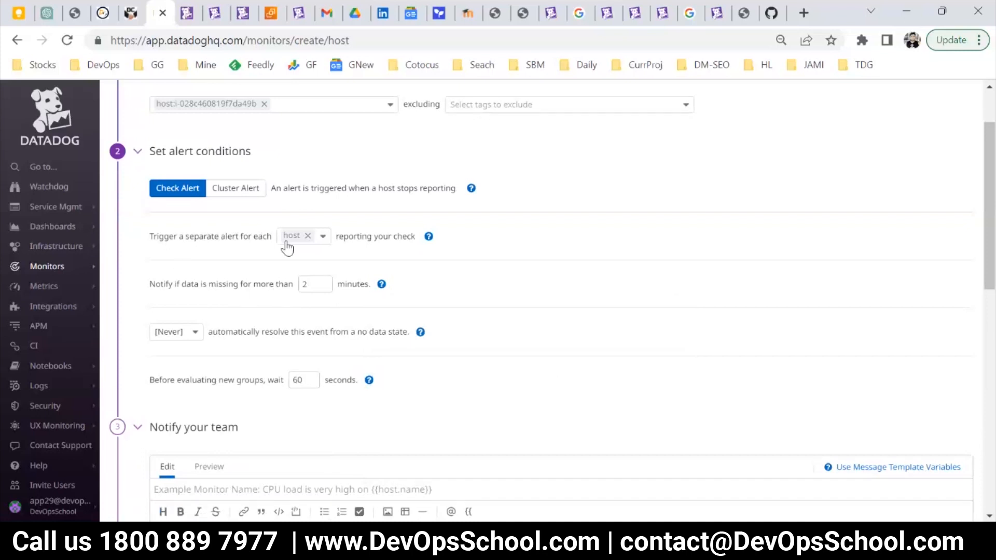
{"action": "left_click", "coordinate": [310, 237]}
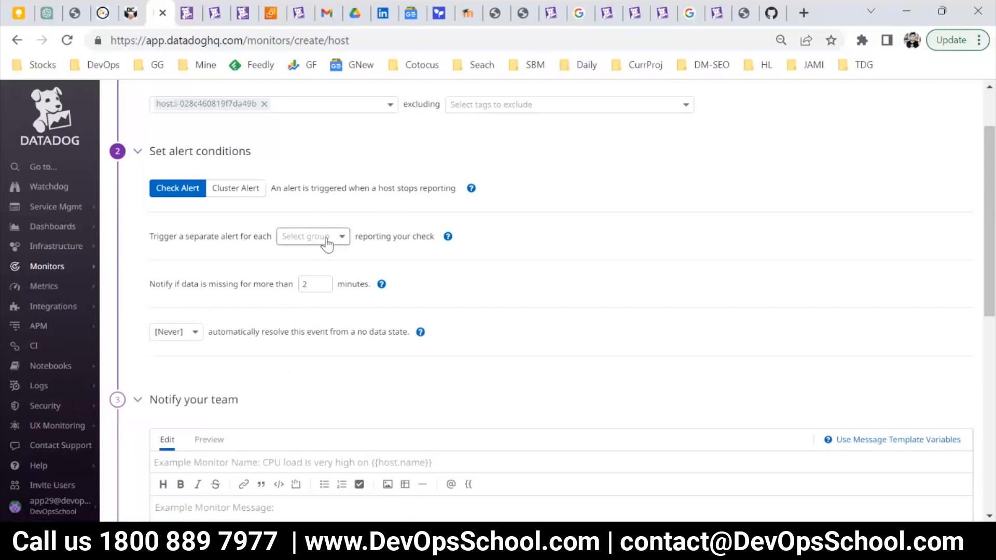
{"action": "left_click", "coordinate": [261, 240]}
{"action": "left_click", "coordinate": [283, 240]}
{"action": "left_click", "coordinate": [305, 255]}
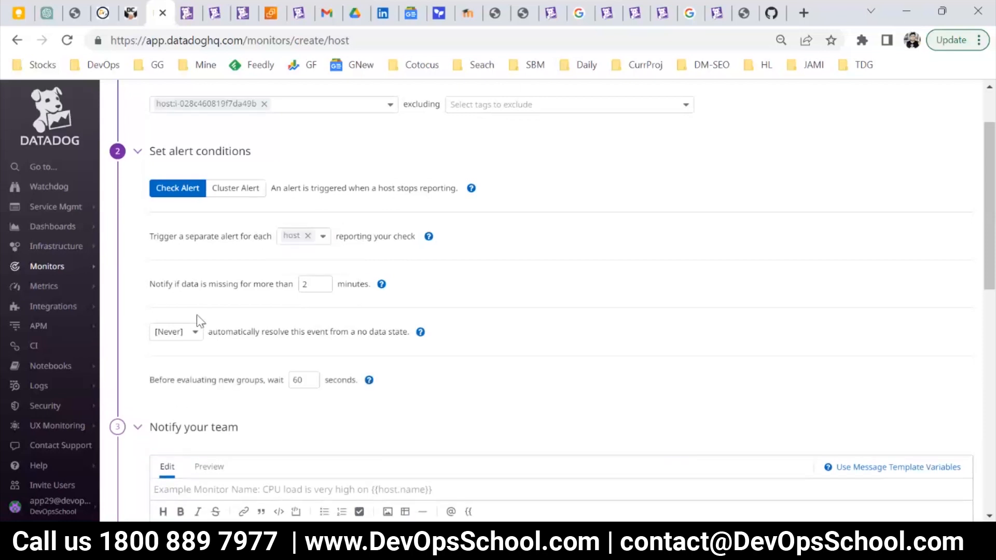
Examine the missing-data window, the automatic resolve choices and the wait time before evaluating new groups.
{"action": "mouse_move", "coordinate": [273, 287]}
{"action": "left_mouse_down"}
{"action": "mouse_move", "coordinate": [242, 286]}
{"action": "mouse_move", "coordinate": [287, 286]}
{"action": "mouse_move", "coordinate": [265, 285]}
{"action": "left_mouse_up"}
{"action": "left_click_drag", "start_coordinate": [363, 284], "coordinate": [345, 284]}
{"action": "left_click", "coordinate": [311, 287]}
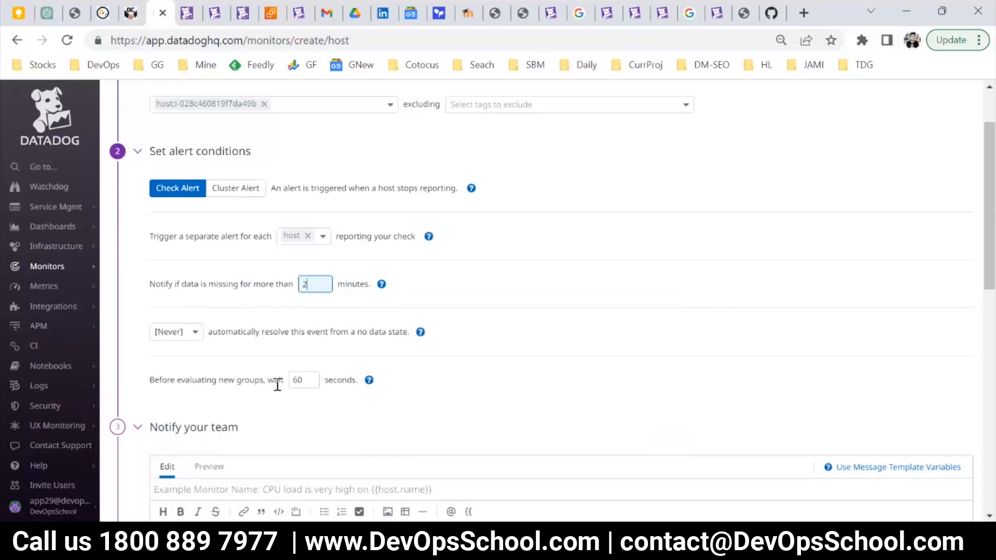
{"action": "scroll", "coordinate": [278, 384], "scroll_direction": "down", "scroll_amount": 2}
{"action": "left_click", "coordinate": [172, 254]}
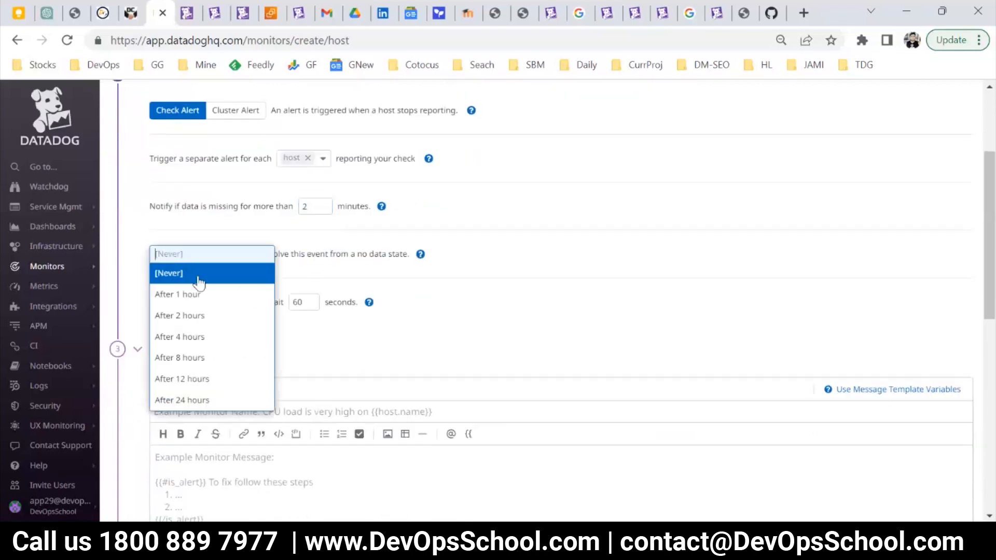
{"action": "left_click", "coordinate": [197, 232]}
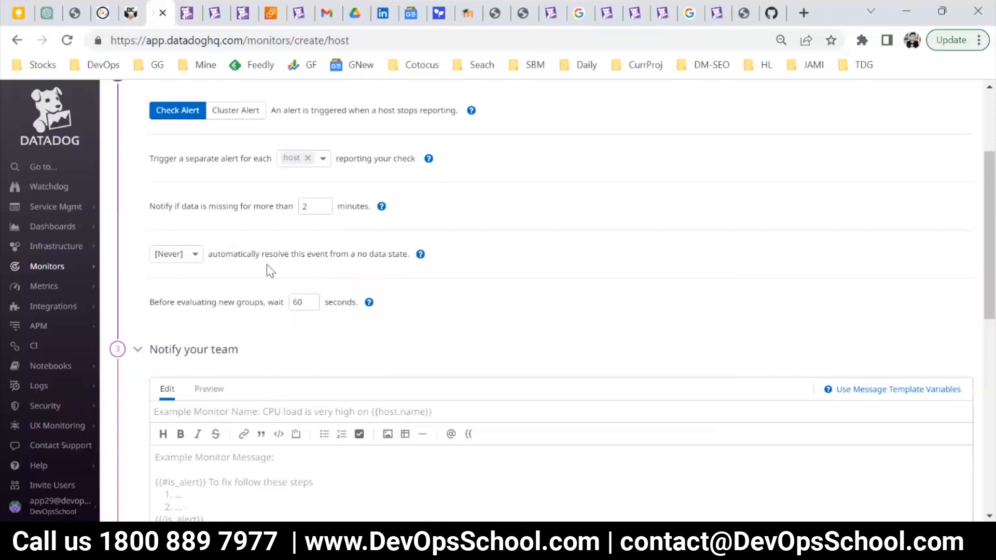
{"action": "left_click_drag", "start_coordinate": [149, 307], "coordinate": [261, 304]}
{"action": "key", "text": "ctrl+plus"}
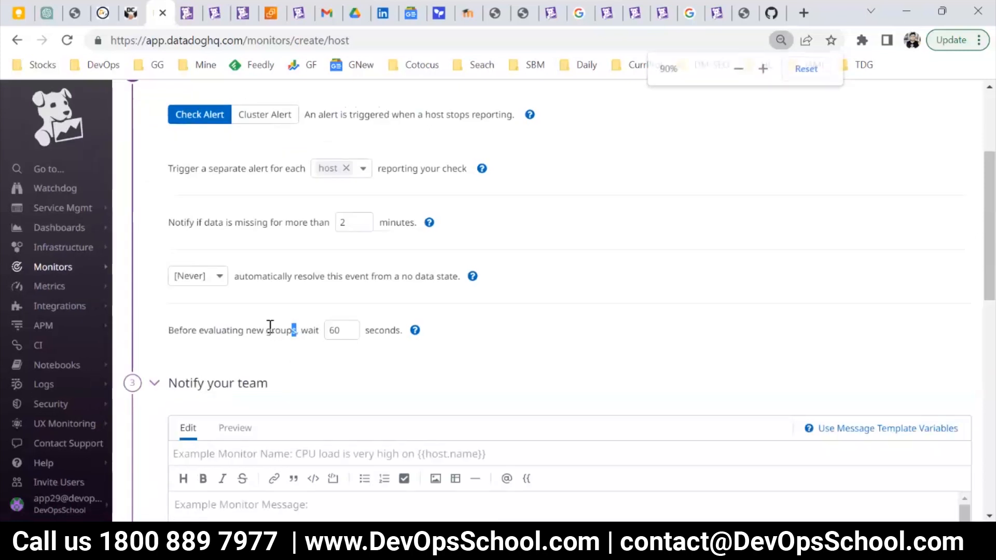
Examine the missing-data notification condition and its minutes value in the alert conditions.
{"action": "scroll", "coordinate": [266, 337], "scroll_direction": "up", "scroll_amount": 2}
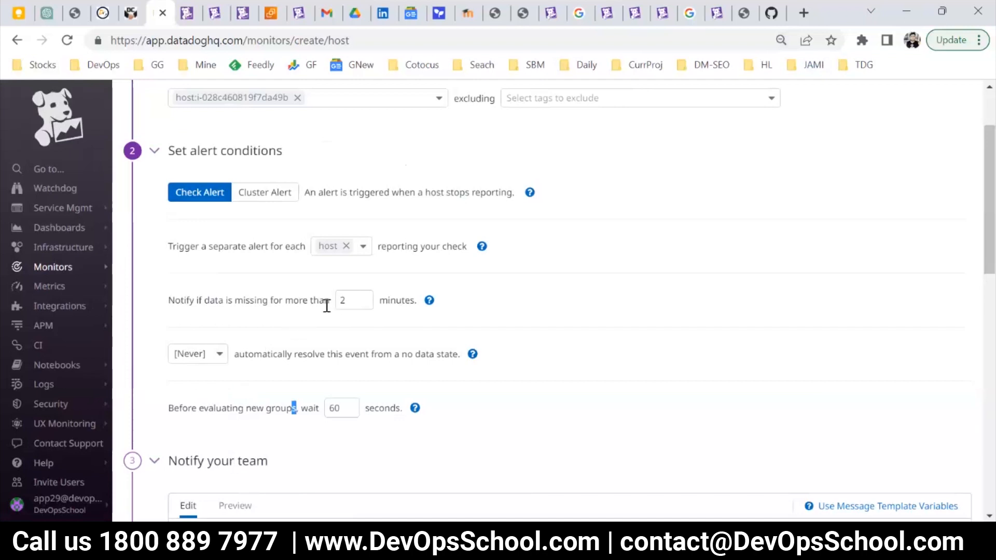
{"action": "left_click_drag", "start_coordinate": [348, 306], "coordinate": [338, 301]}
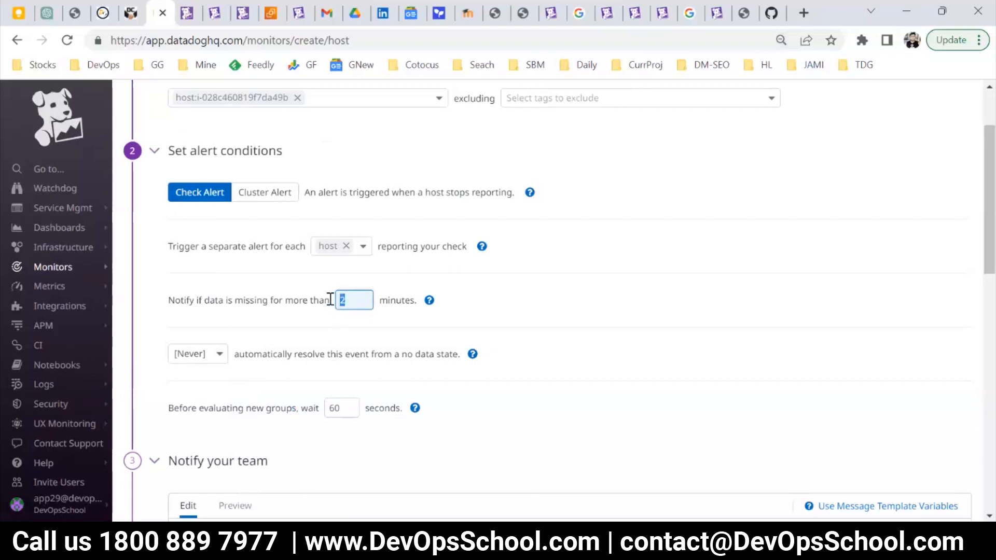
{"action": "scroll", "coordinate": [264, 289], "scroll_direction": "up", "scroll_amount": 2}
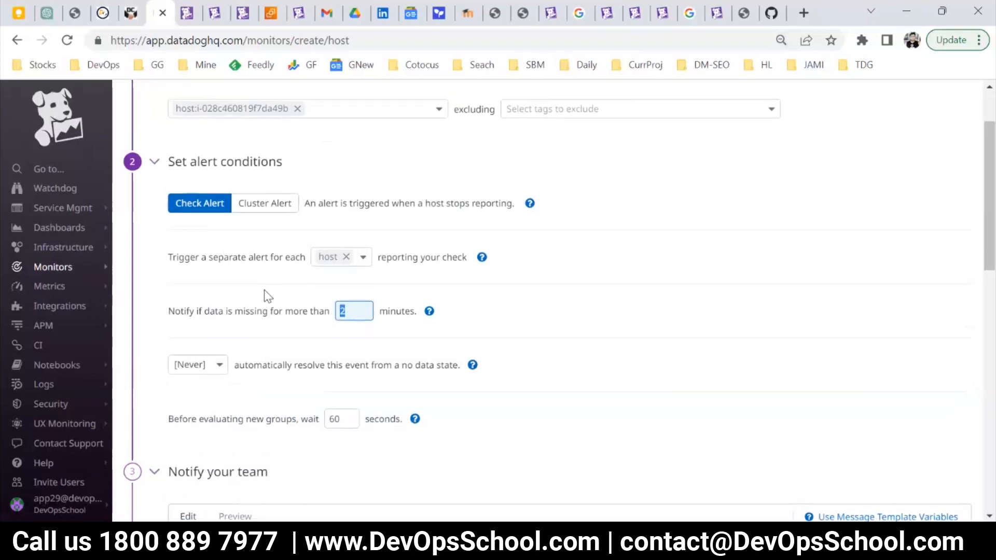
{"action": "scroll", "coordinate": [307, 351], "scroll_direction": "down", "scroll_amount": 2}
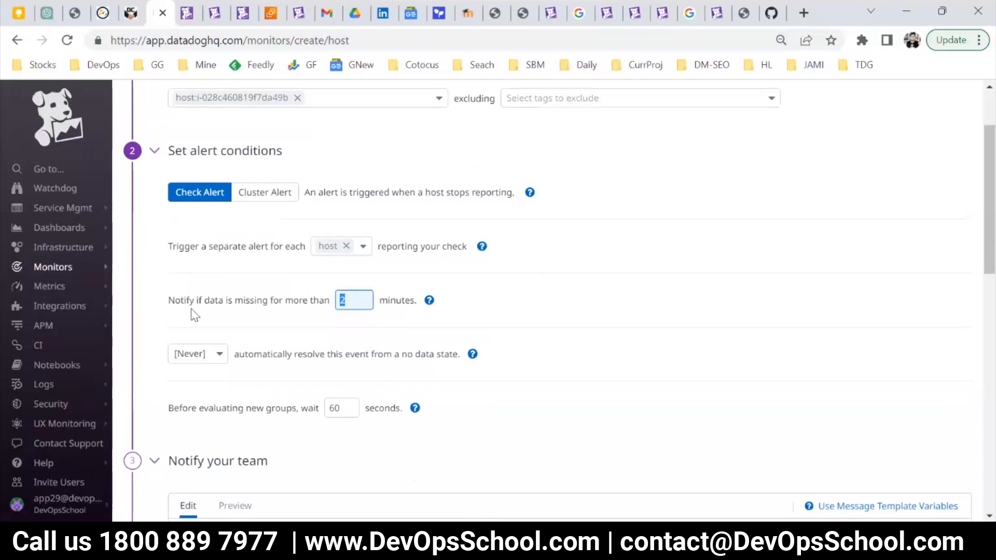
{"action": "left_click_drag", "start_coordinate": [175, 300], "coordinate": [326, 297]}
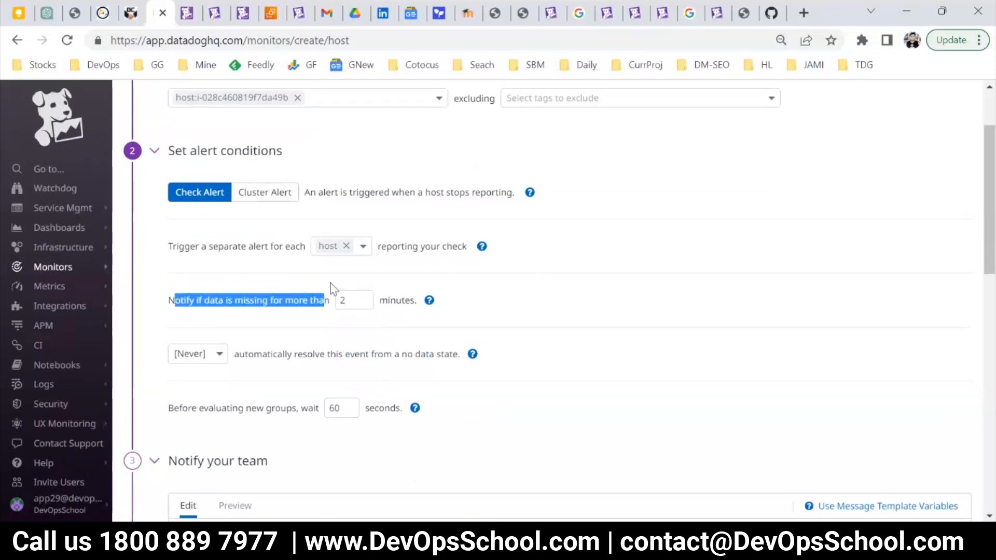
{"action": "left_click", "coordinate": [222, 320]}
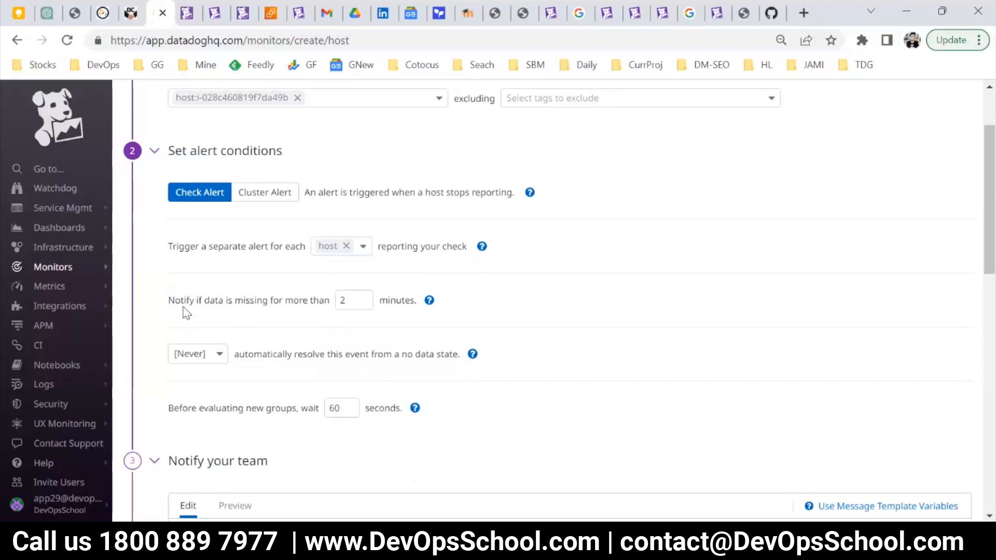
{"action": "left_click_drag", "start_coordinate": [329, 301], "coordinate": [203, 300]}
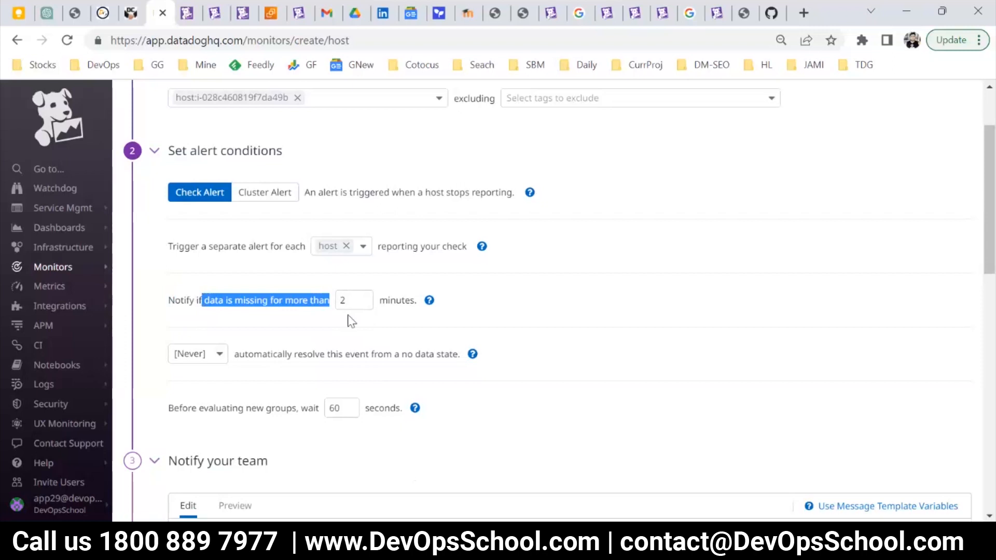
{"action": "double_click", "coordinate": [343, 300]}
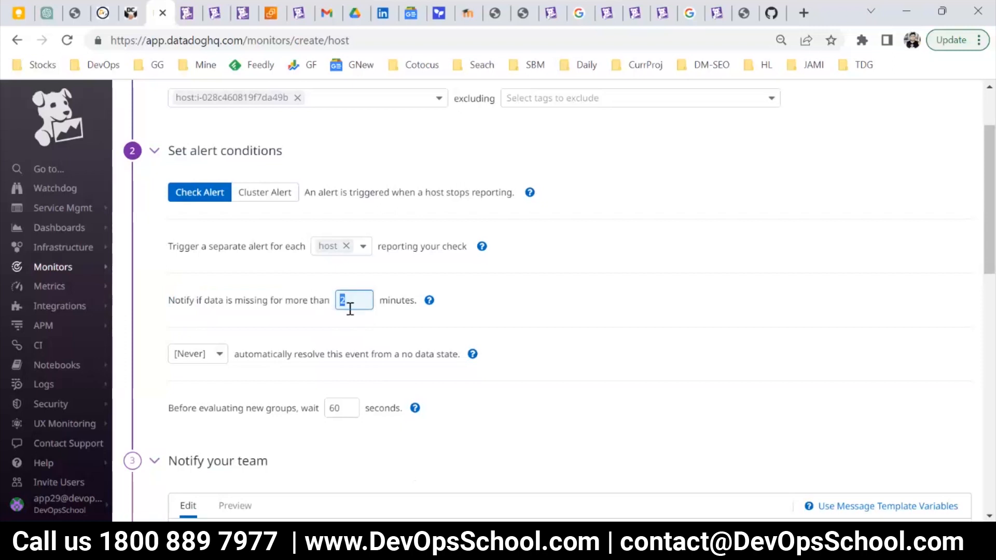
{"action": "left_click", "coordinate": [318, 305]}
Review the host selection and all alert conditions of the host monitor once more.
{"action": "scroll", "coordinate": [286, 223], "scroll_direction": "down", "scroll_amount": 1}
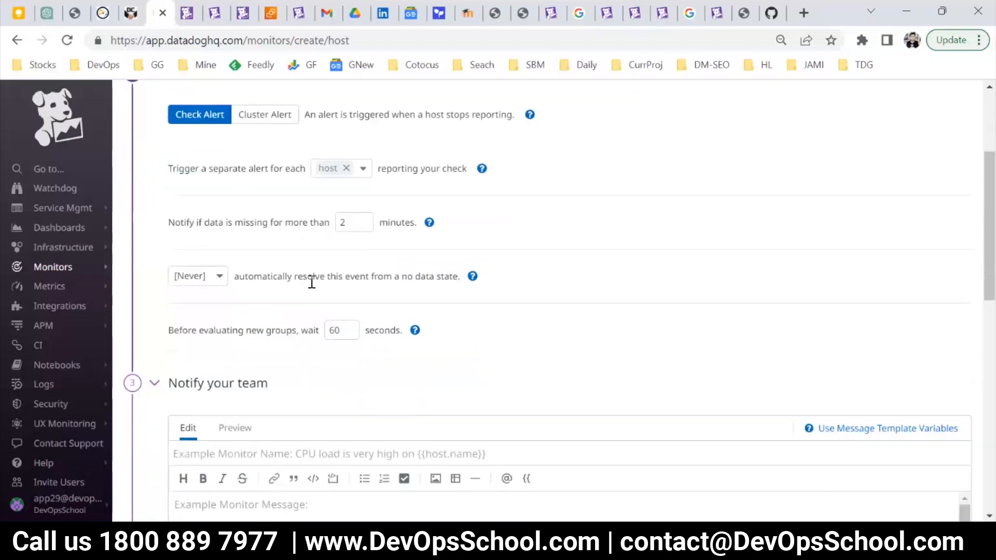
{"action": "scroll", "coordinate": [311, 282], "scroll_direction": "down", "scroll_amount": 1}
{"action": "scroll", "coordinate": [254, 280], "scroll_direction": "up", "scroll_amount": 2}
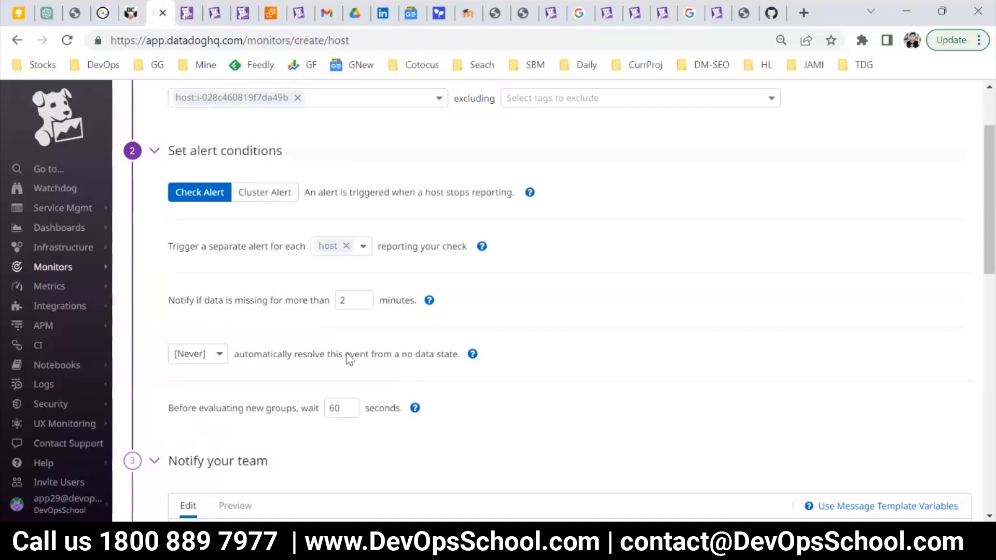
{"action": "scroll", "coordinate": [354, 352], "scroll_direction": "down", "scroll_amount": 1}
{"action": "scroll", "coordinate": [352, 353], "scroll_direction": "up", "scroll_amount": 3}
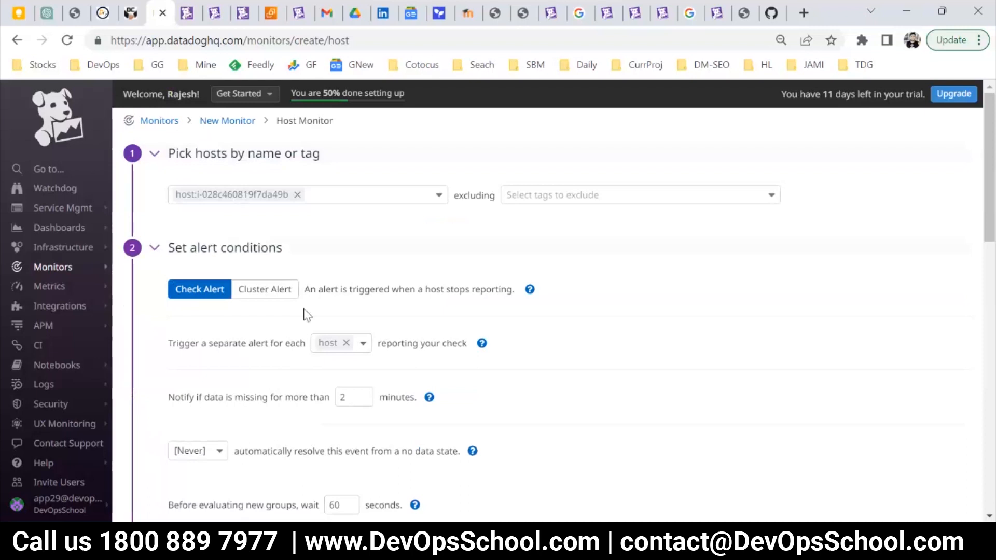
{"action": "scroll", "coordinate": [284, 330], "scroll_direction": "down", "scroll_amount": 3}
{"action": "scroll", "coordinate": [287, 337], "scroll_direction": "down", "scroll_amount": 1}
{"action": "scroll", "coordinate": [293, 344], "scroll_direction": "up", "scroll_amount": 3}
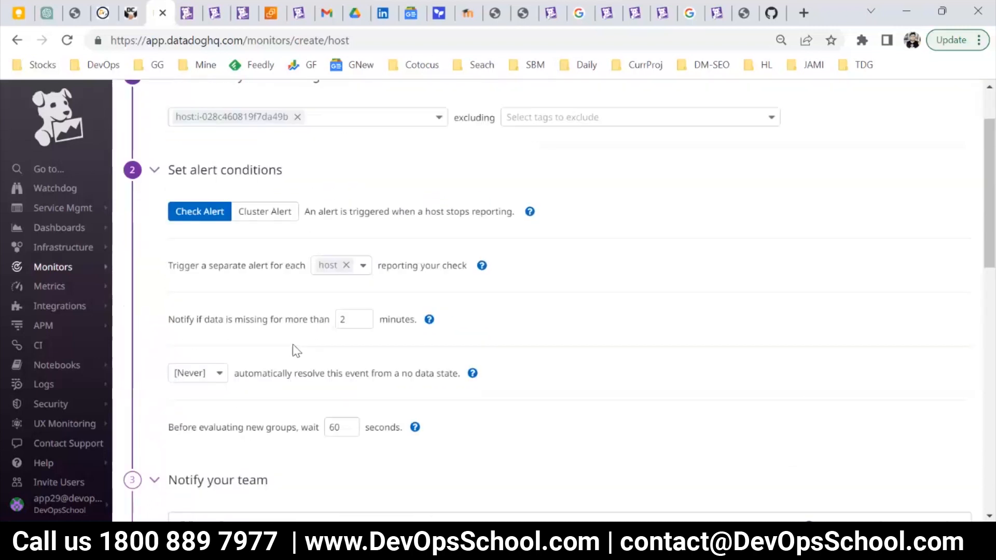
Name the monitor "NO Data is coming from {{host.name}}", using the suggested host name variable.
{"action": "scroll", "coordinate": [263, 337], "scroll_direction": "down", "scroll_amount": 4}
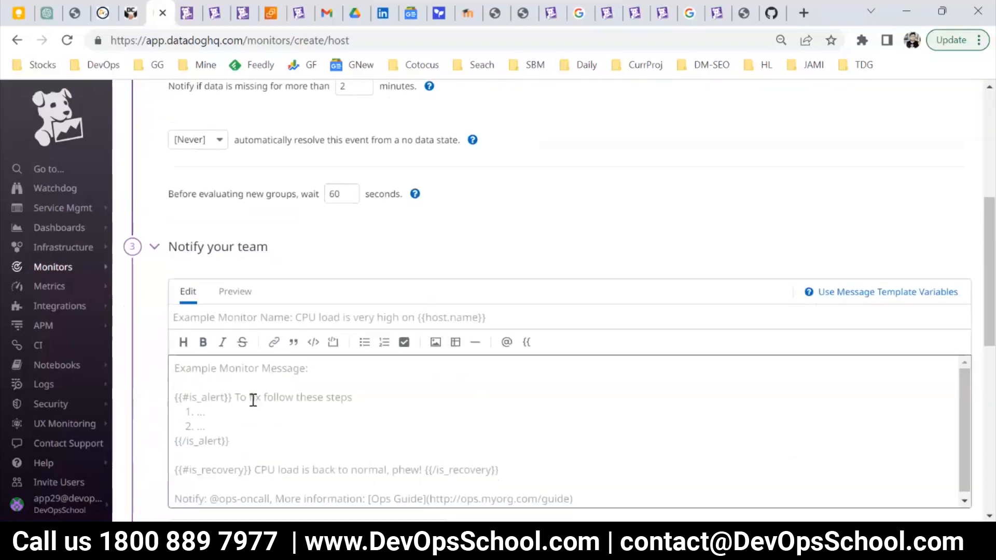
{"action": "left_click", "coordinate": [210, 316]}
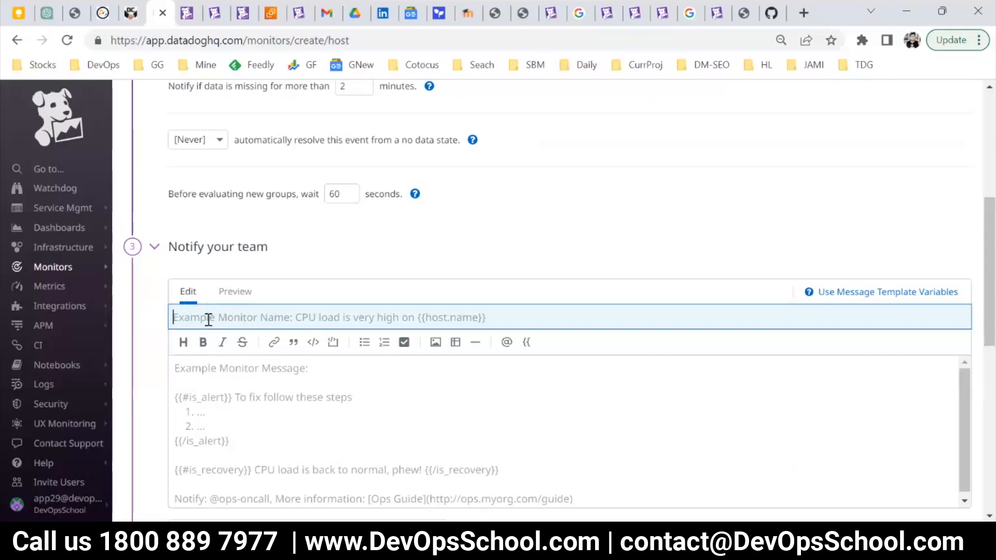
{"action": "type", "text": "NO"}
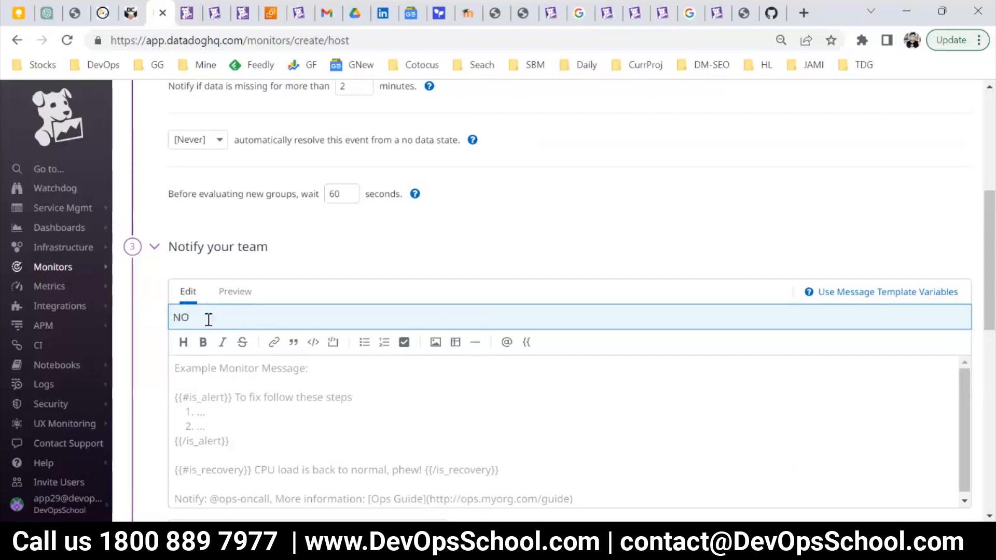
{"action": "type", "text": " Data is coming from {{"}
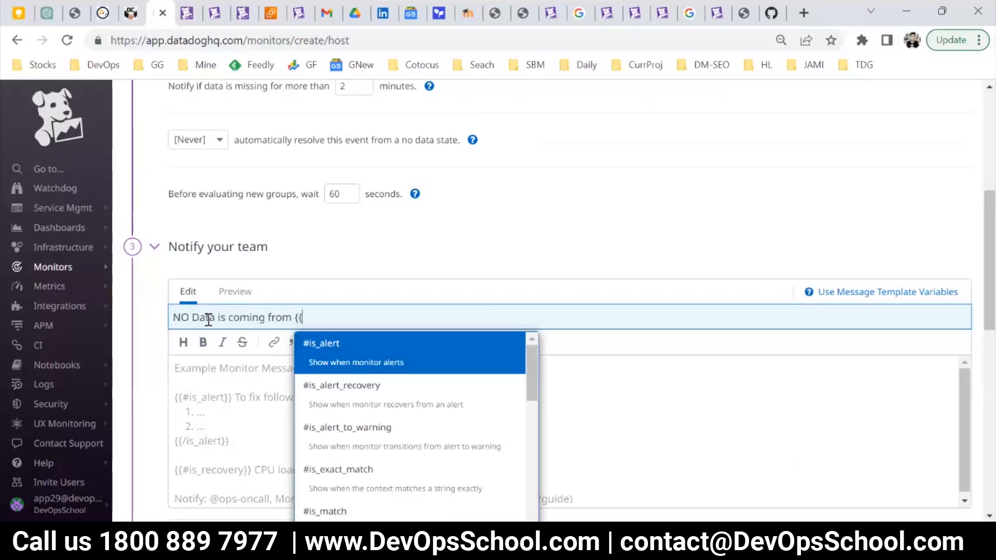
{"action": "type", "text": "hos"}
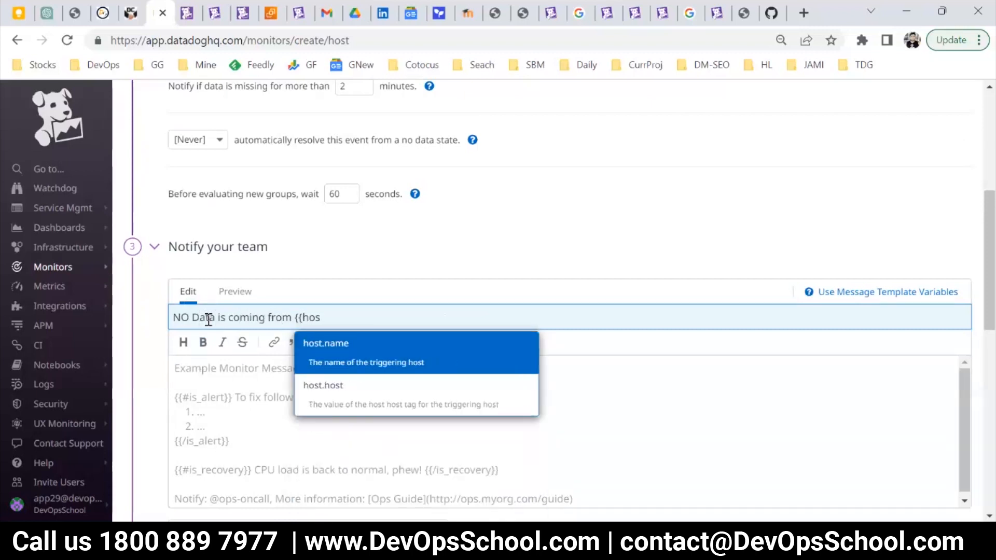
{"action": "key", "text": "Return"}
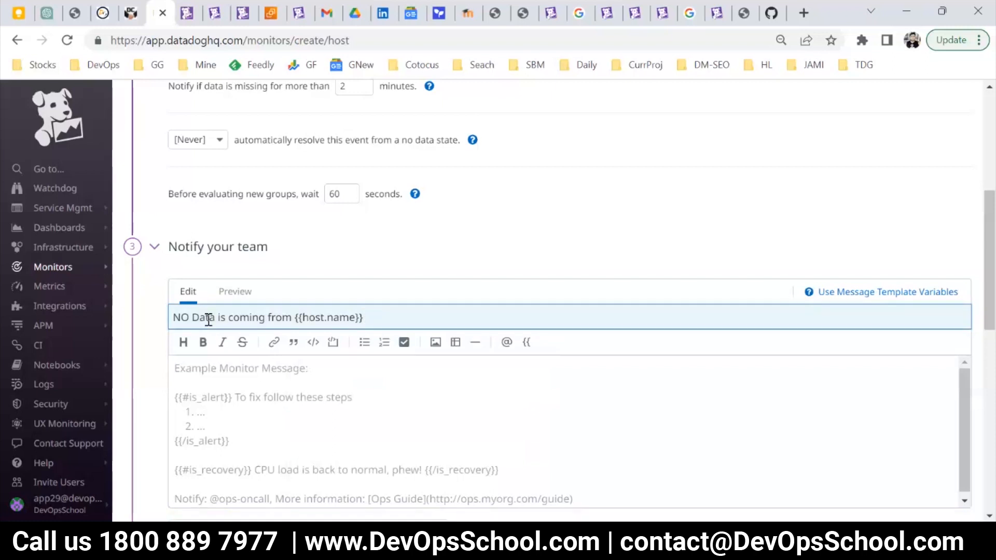
Replace the {{host.name}} variable at the end of the monitor name with an opening {{.
{"action": "left_click_drag", "start_coordinate": [364, 317], "coordinate": [296, 315]}
{"action": "key", "text": "BackSpace"}
{"action": "type", "text": "{"}
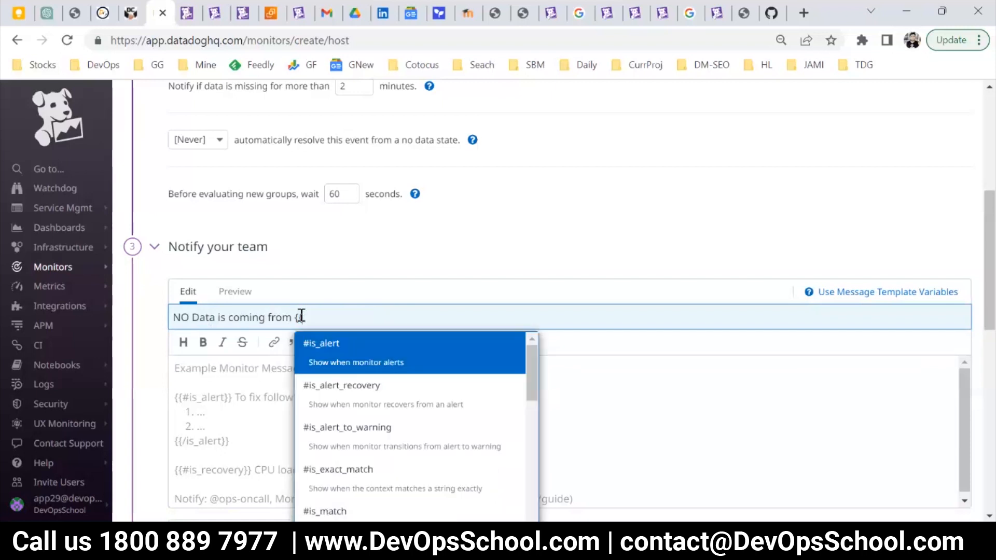
Look through the suggested template variables and open the help on message template variables.
{"action": "scroll", "coordinate": [566, 335], "scroll_direction": "down", "scroll_amount": 3}
{"action": "left_click_drag", "start_coordinate": [532, 213], "coordinate": [528, 430]}
{"action": "scroll", "coordinate": [516, 235], "scroll_direction": "up", "scroll_amount": 15}
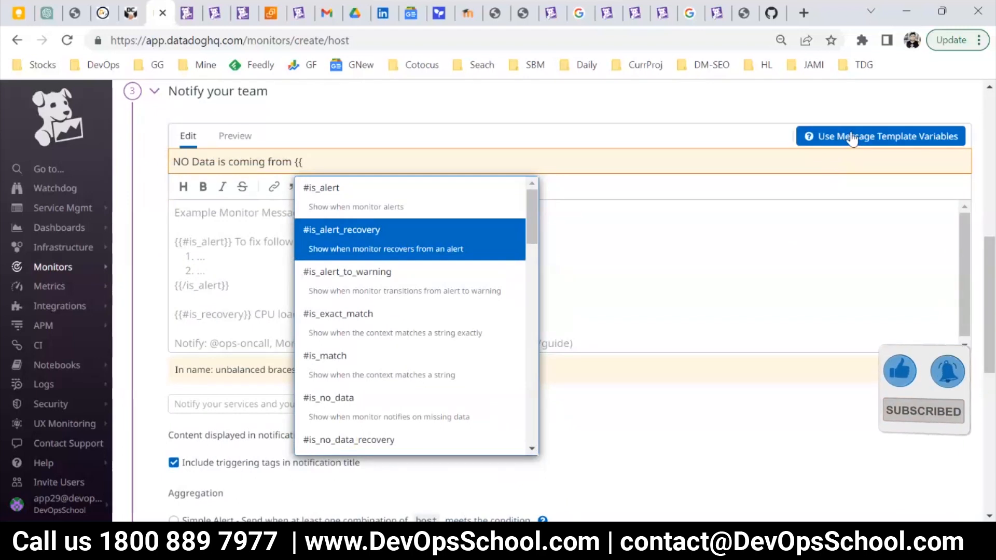
{"action": "left_click", "coordinate": [878, 138]}
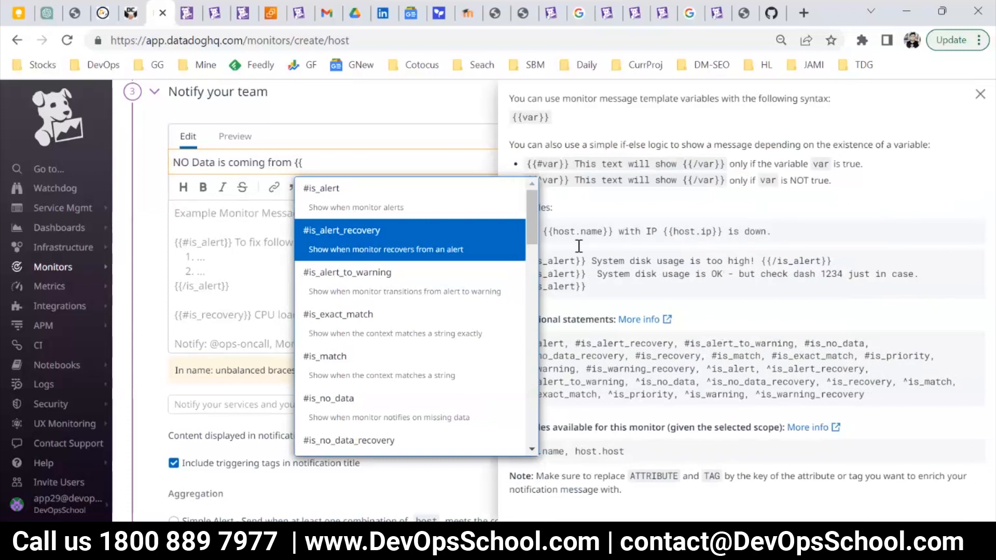
Read the template variable syntax and the {{#is_alert}} example in the help, then close the help.
{"action": "left_click", "coordinate": [590, 209]}
{"action": "left_click_drag", "start_coordinate": [529, 148], "coordinate": [584, 232]}
{"action": "left_click_drag", "start_coordinate": [593, 289], "coordinate": [548, 262]}
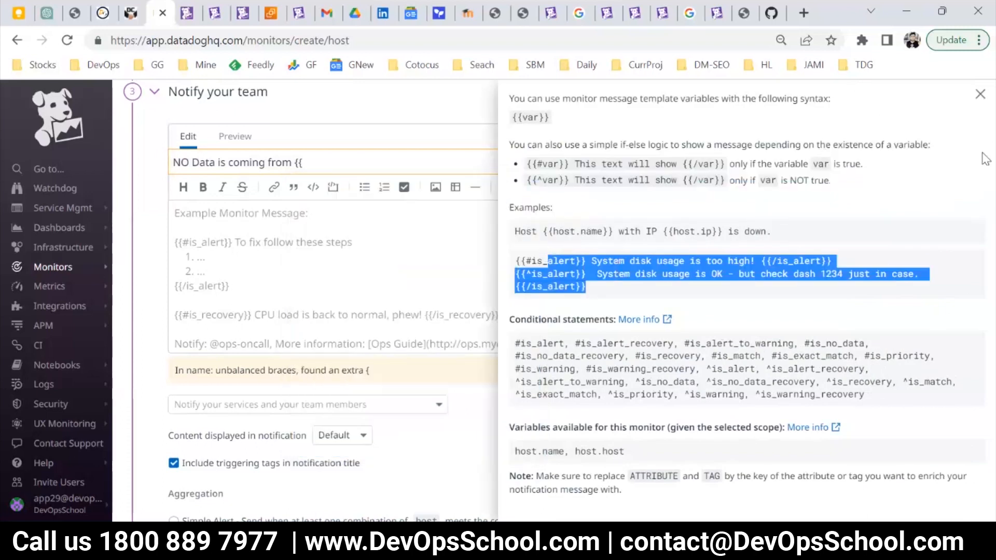
{"action": "left_click", "coordinate": [980, 94]}
Complete the monitor name as "NO Data is coming from {{host.name}}" using the suggested host.name variable.
{"action": "left_click", "coordinate": [321, 165]}
{"action": "type", "text": "h"}
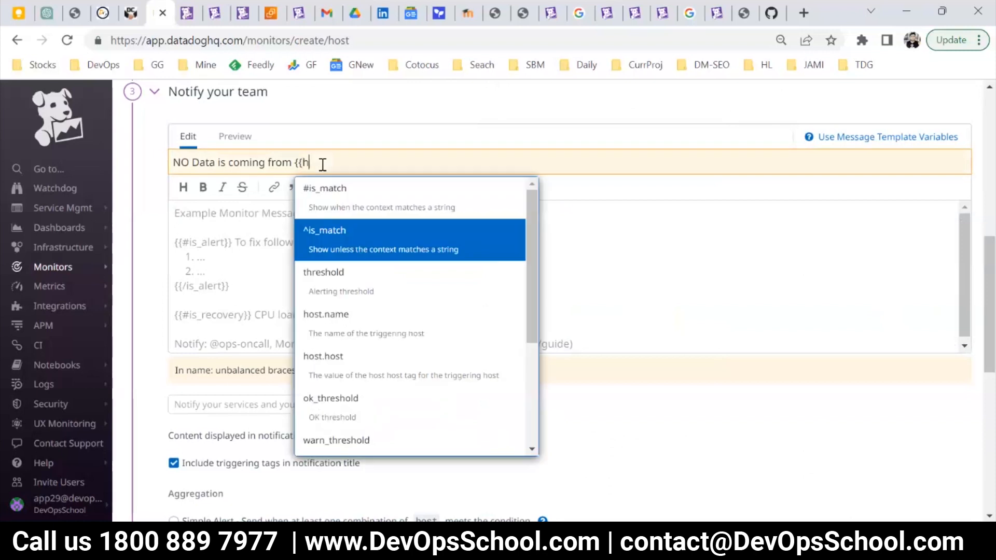
{"action": "key", "text": "Down"}
{"action": "key", "text": "Down"}
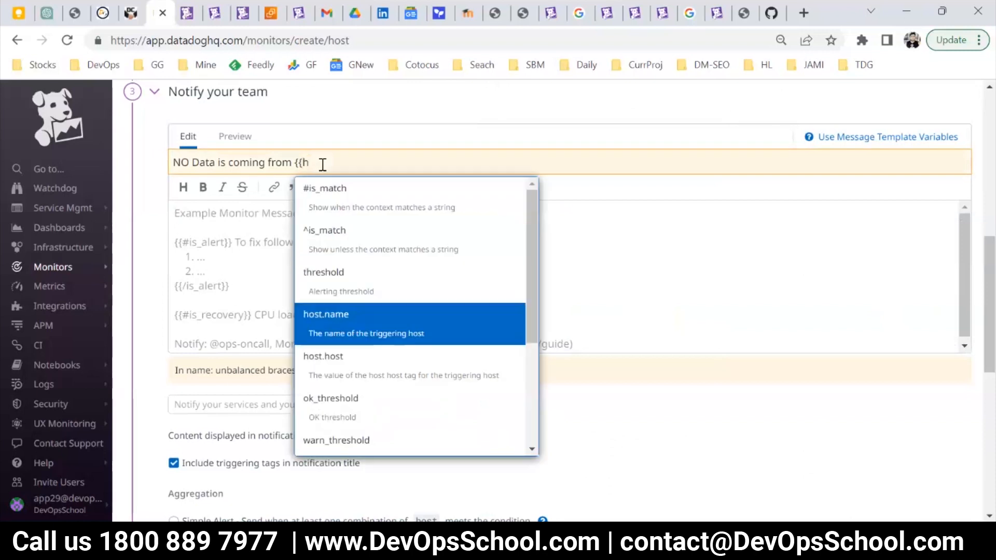
{"action": "key", "text": "Return"}
Copy the monitor name and fill the notification message body with repeated copies of it.
{"action": "left_click", "coordinate": [297, 237]}
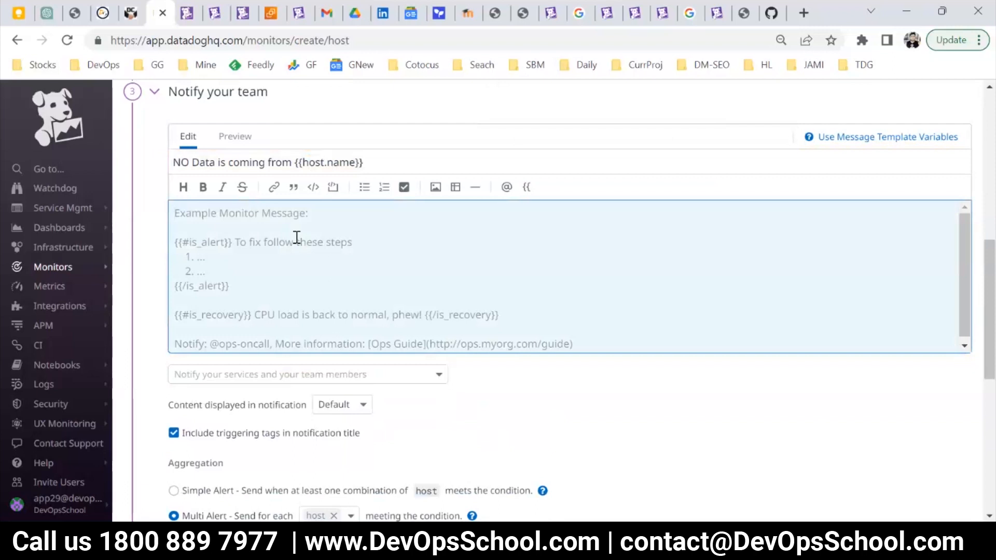
{"action": "left_click", "coordinate": [317, 162]}
{"action": "key", "text": "ctrl+a"}
{"action": "key", "text": "ctrl+c"}
{"action": "left_click", "coordinate": [276, 246]}
{"action": "key", "text": "ctrl+v"}
{"action": "key", "text": "ctrl+v"}
{"action": "key", "text": "ctrl+v"}
{"action": "key", "text": "ctrl+v"}
{"action": "key", "text": "ctrl+v"}
{"action": "key", "text": "ctrl+v"}
{"action": "key", "text": "ctrl+v"}
{"action": "key", "text": "ctrl+v"}
{"action": "key", "text": "ctrl+v"}
{"action": "key", "text": "ctrl+v"}
{"action": "key", "text": "ctrl+v"}
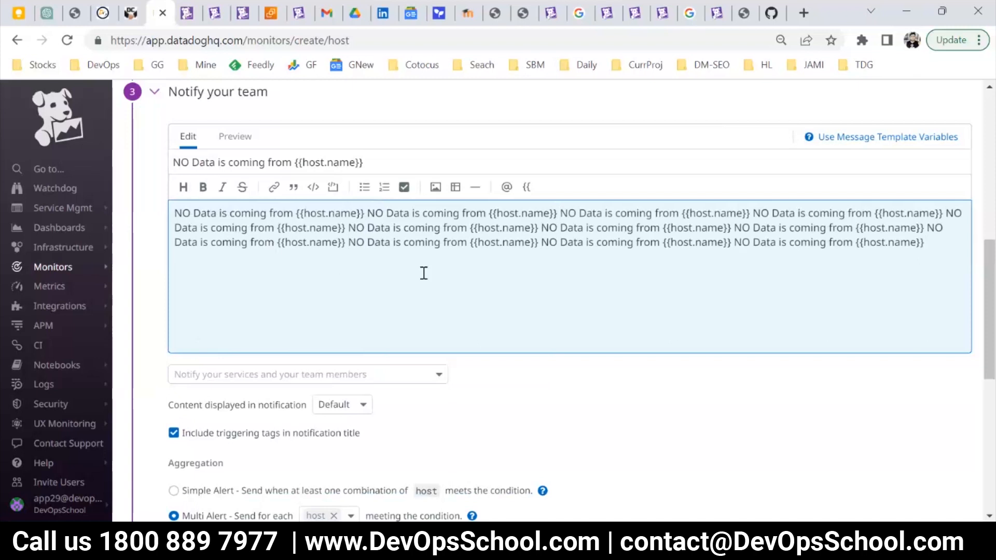
Review the notification content, aggregation, renotification, tags, teams and priority settings of the host monitor.
{"action": "scroll", "coordinate": [424, 273], "scroll_direction": "down", "scroll_amount": 3}
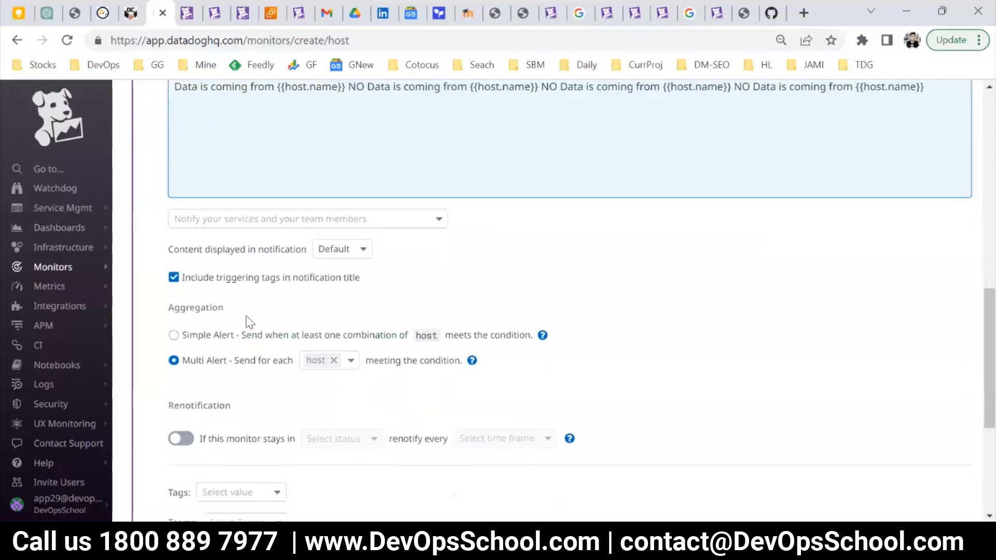
{"action": "scroll", "coordinate": [247, 311], "scroll_direction": "down", "scroll_amount": 2}
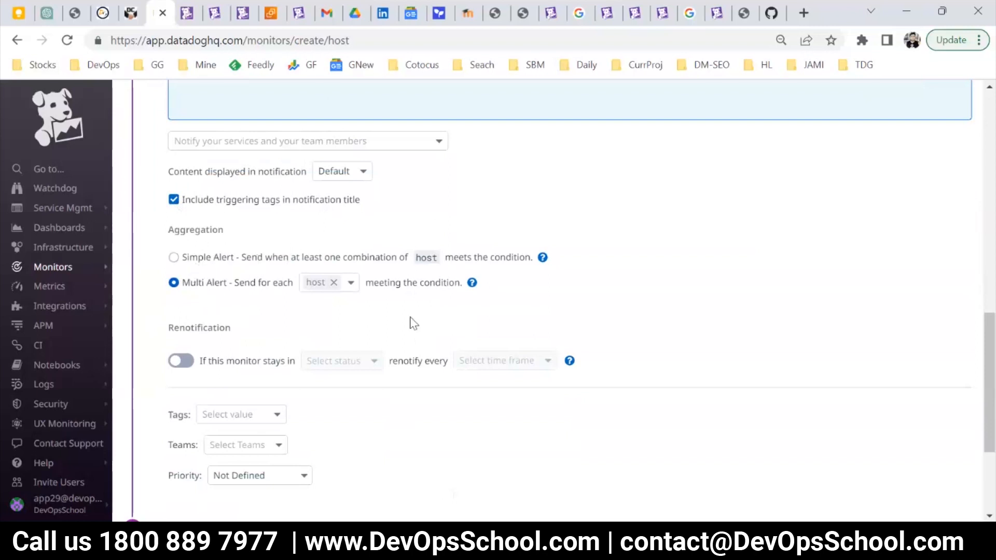
{"action": "scroll", "coordinate": [414, 323], "scroll_direction": "down", "scroll_amount": 3}
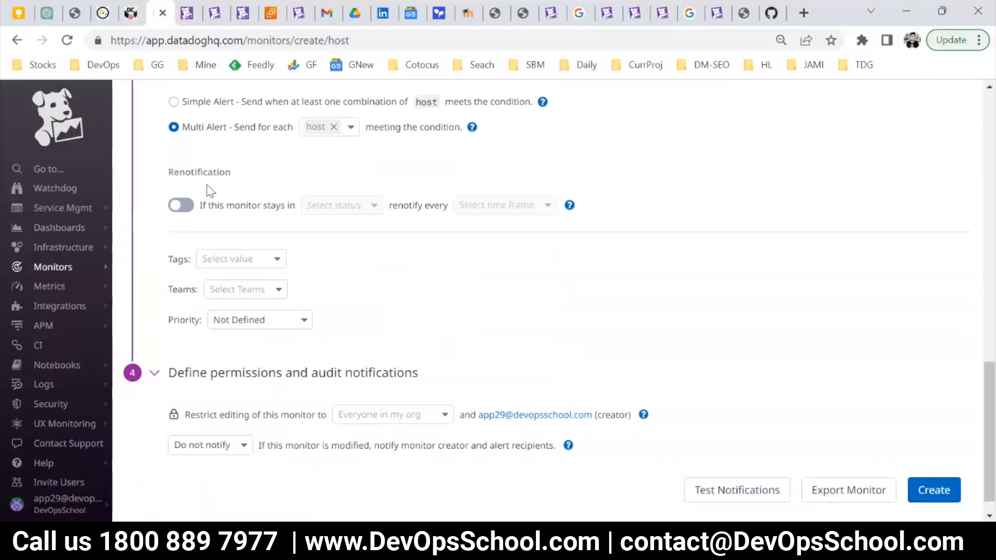
{"action": "left_click_drag", "start_coordinate": [174, 171], "coordinate": [262, 178]}
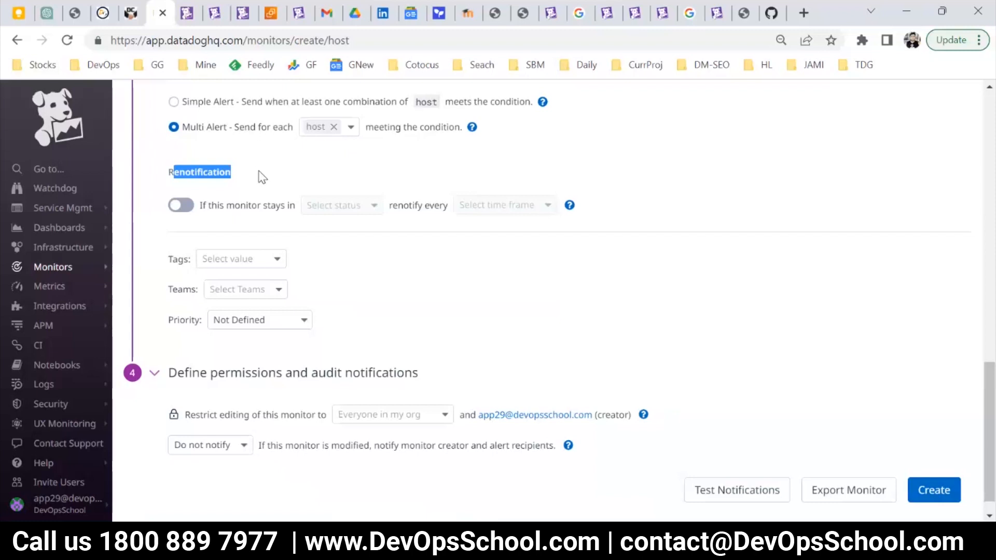
{"action": "scroll", "coordinate": [342, 275], "scroll_direction": "down", "scroll_amount": 1}
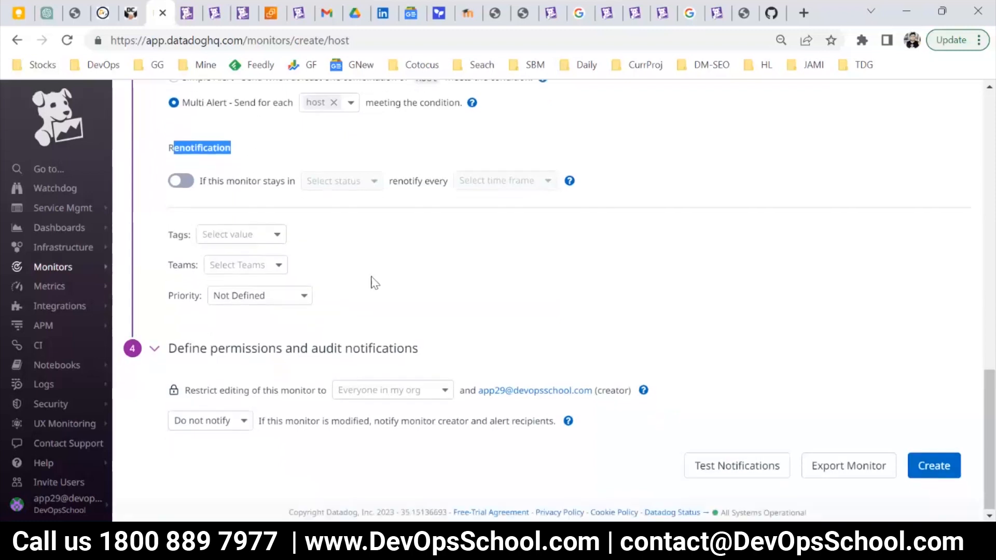
Examine the permissions and audit notifications section, including the roles that editing can be restricted to.
{"action": "left_click_drag", "start_coordinate": [436, 357], "coordinate": [227, 444]}
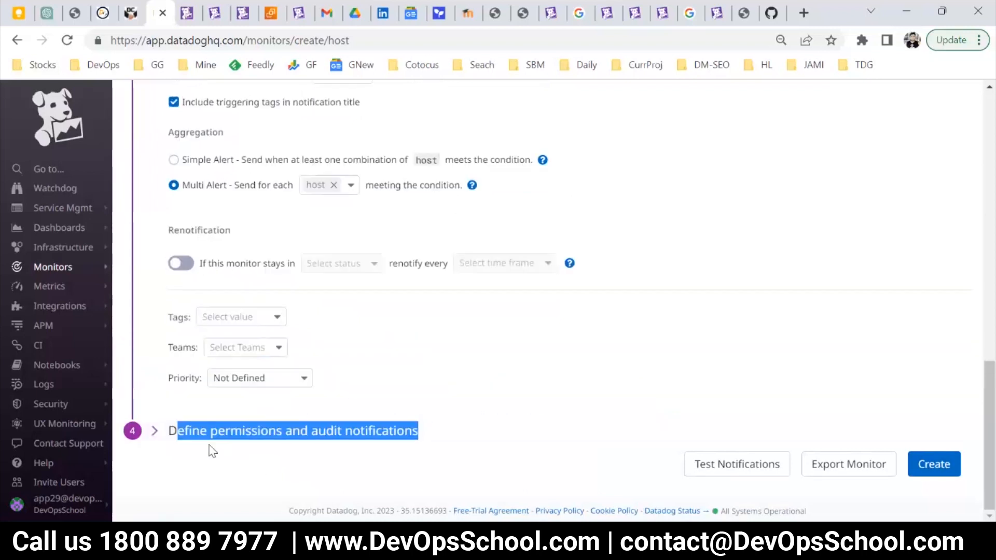
{"action": "left_click", "coordinate": [211, 437]}
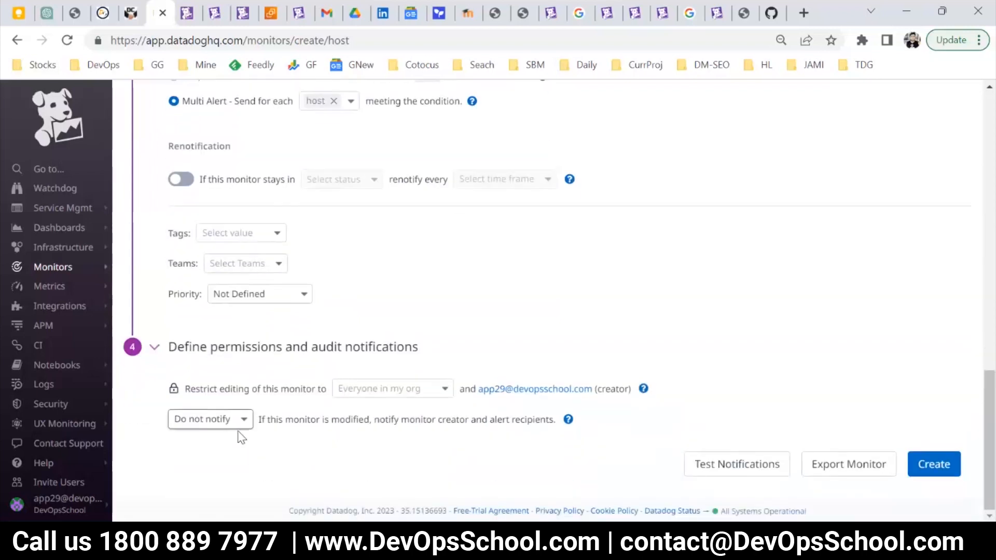
{"action": "left_click", "coordinate": [353, 393]}
{"action": "scroll", "coordinate": [388, 322], "scroll_direction": "up", "scroll_amount": 3}
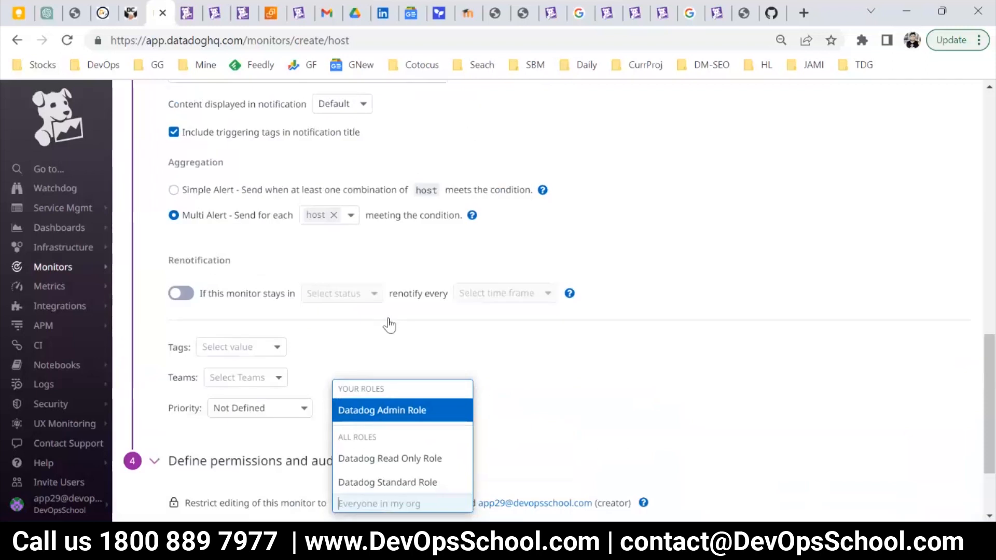
{"action": "left_click", "coordinate": [246, 266]}
Recheck the notification message, create the host monitor, and dismiss the escalation tip.
{"action": "scroll", "coordinate": [228, 264], "scroll_direction": "down", "scroll_amount": 3}
{"action": "scroll", "coordinate": [322, 316], "scroll_direction": "up", "scroll_amount": 3}
{"action": "scroll", "coordinate": [321, 342], "scroll_direction": "up", "scroll_amount": 5}
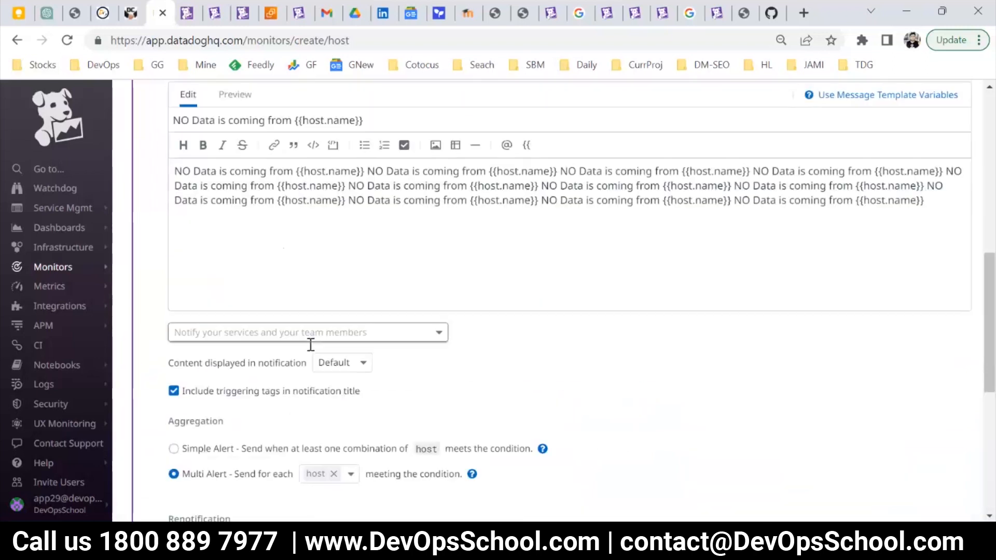
{"action": "left_click", "coordinate": [276, 371]}
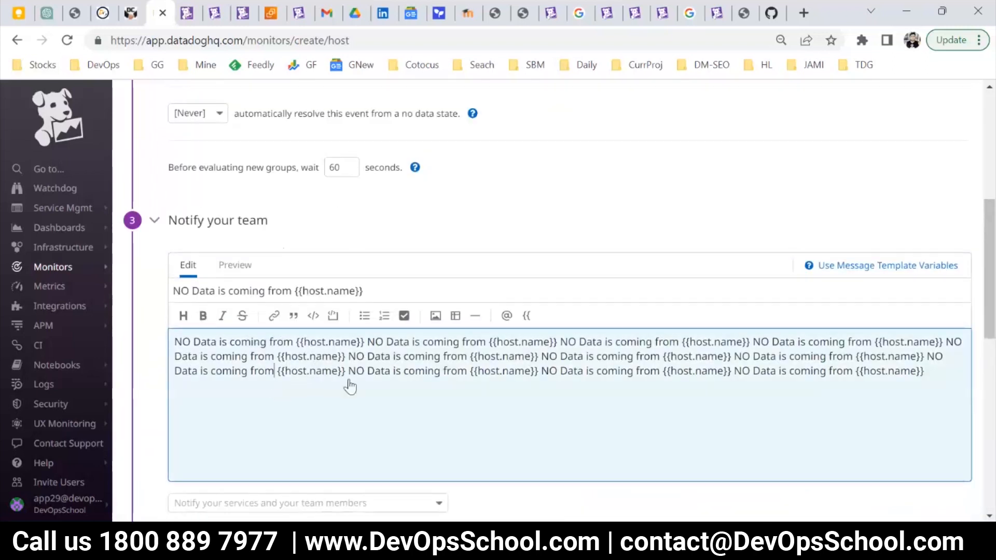
{"action": "scroll", "coordinate": [349, 384], "scroll_direction": "down", "scroll_amount": 10}
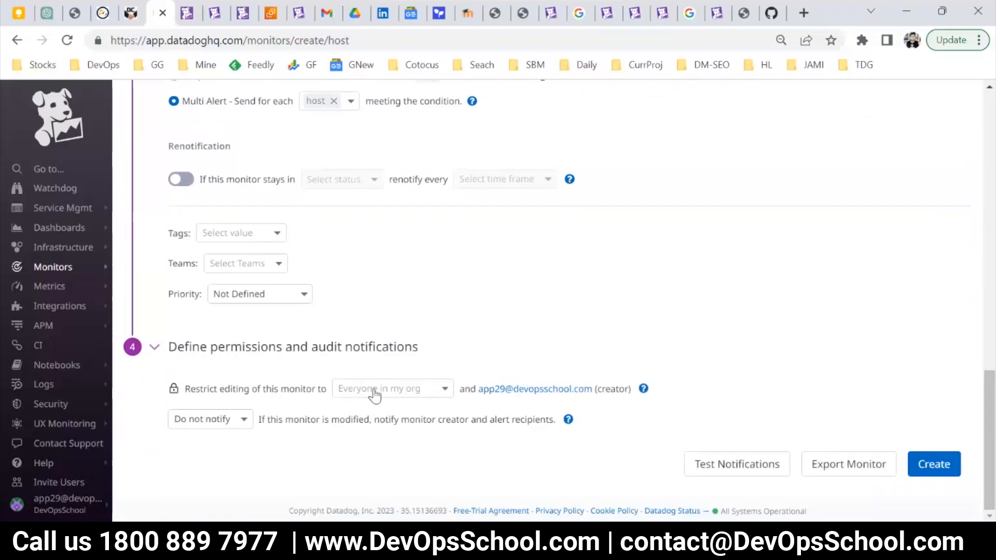
{"action": "left_click", "coordinate": [932, 467]}
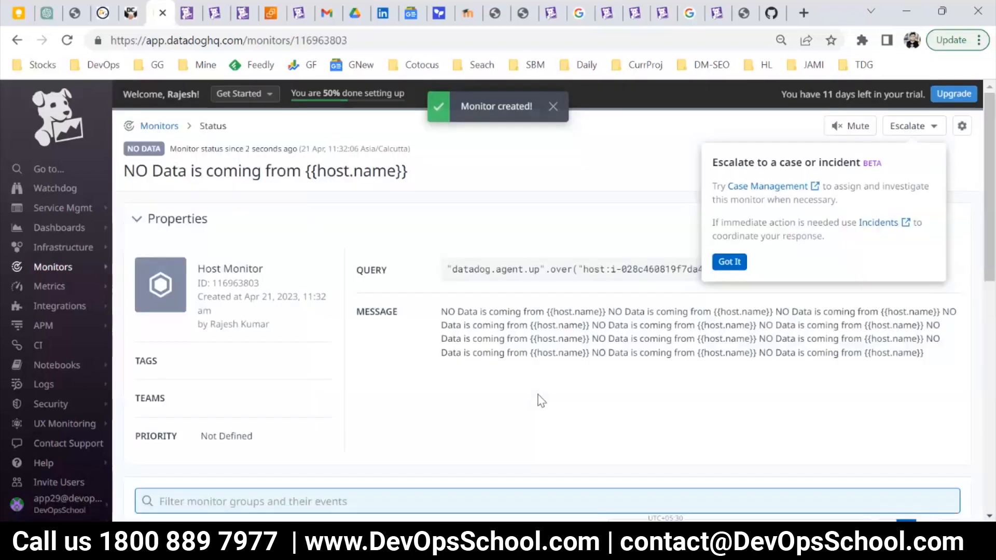
{"action": "left_click", "coordinate": [730, 261]}
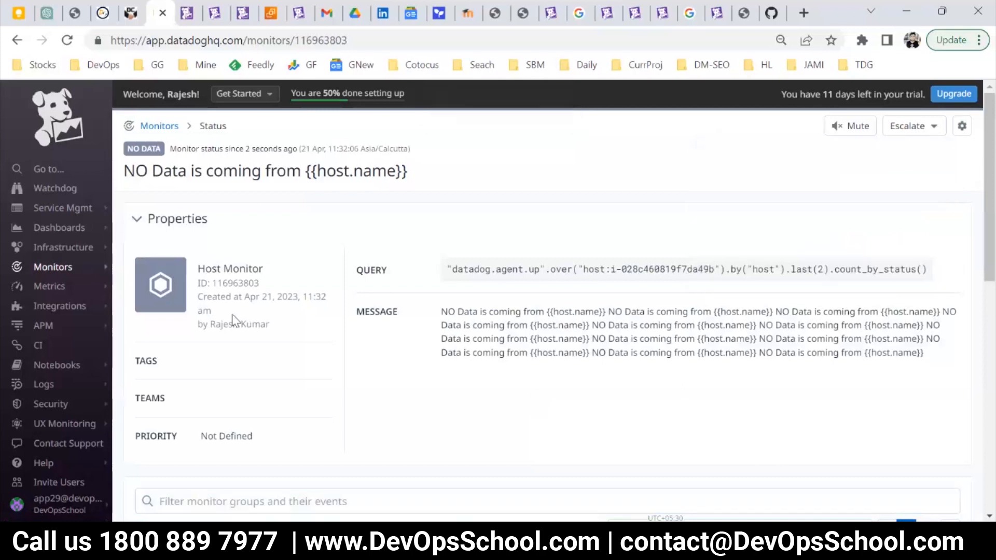
Return to the list of monitors and start a new monitor of type Metric.
{"action": "mouse_move", "coordinate": [80, 273]}
{"action": "left_click", "coordinate": [151, 268]}
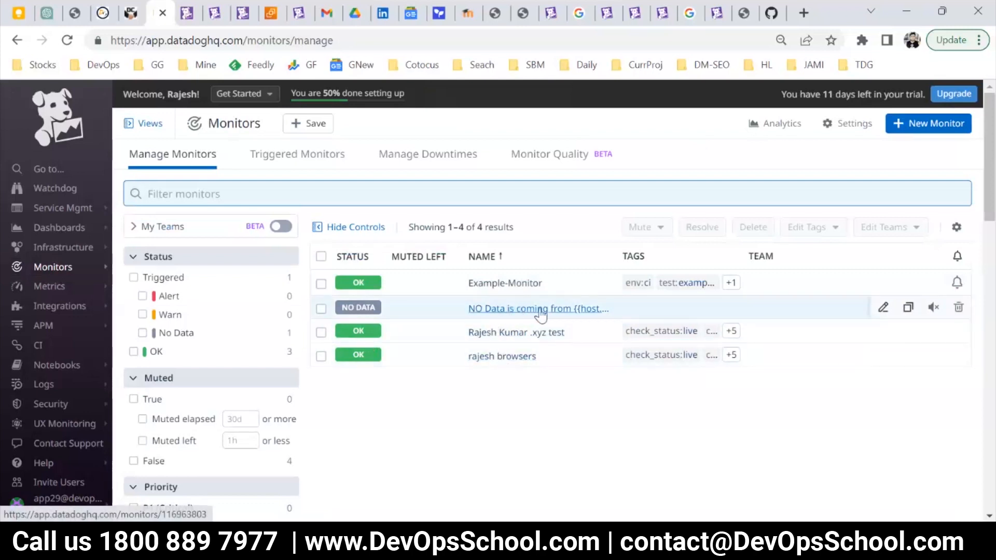
{"action": "left_click", "coordinate": [897, 123]}
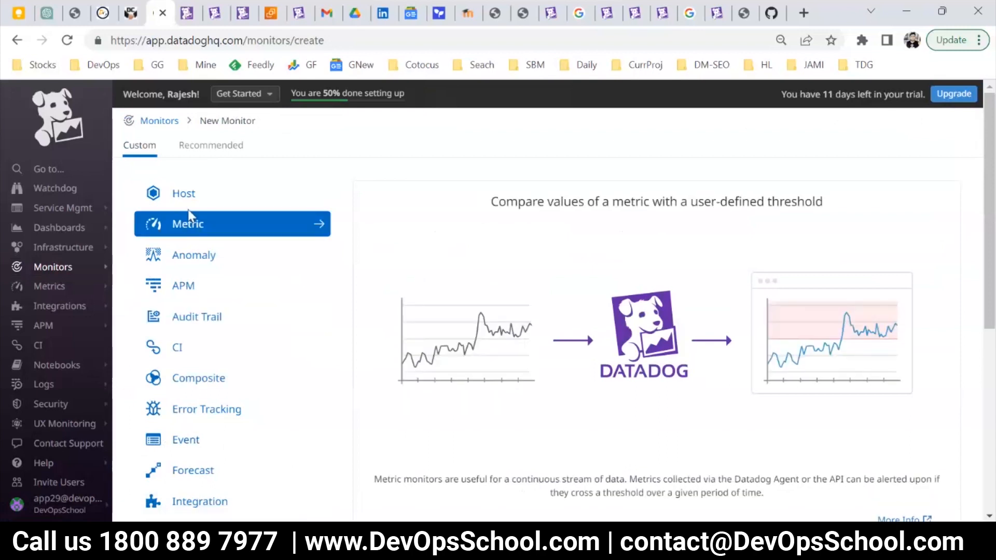
{"action": "left_click", "coordinate": [191, 226]}
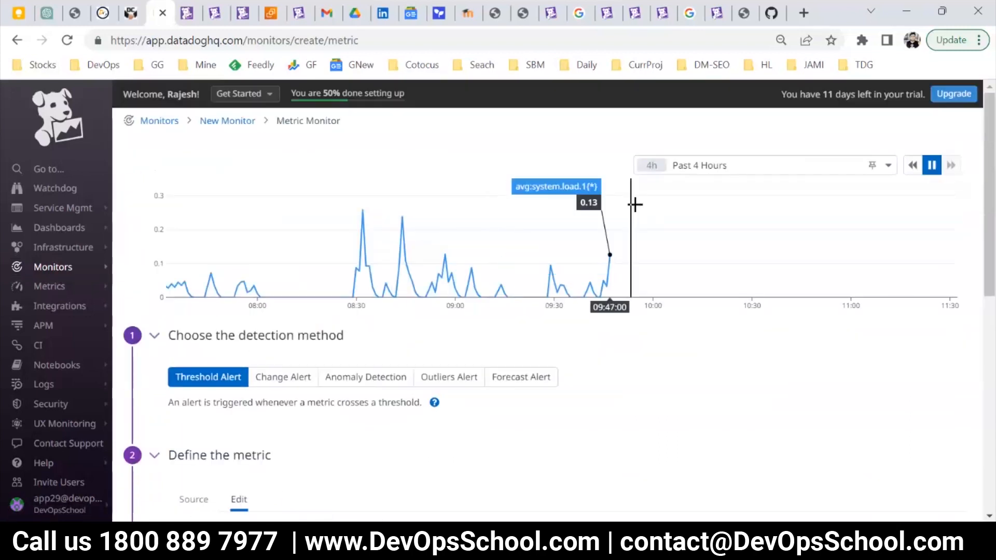
Set the time range of the metric monitor's preview graph to Past 1 Day.
{"action": "scroll", "coordinate": [329, 332], "scroll_direction": "down", "scroll_amount": 3}
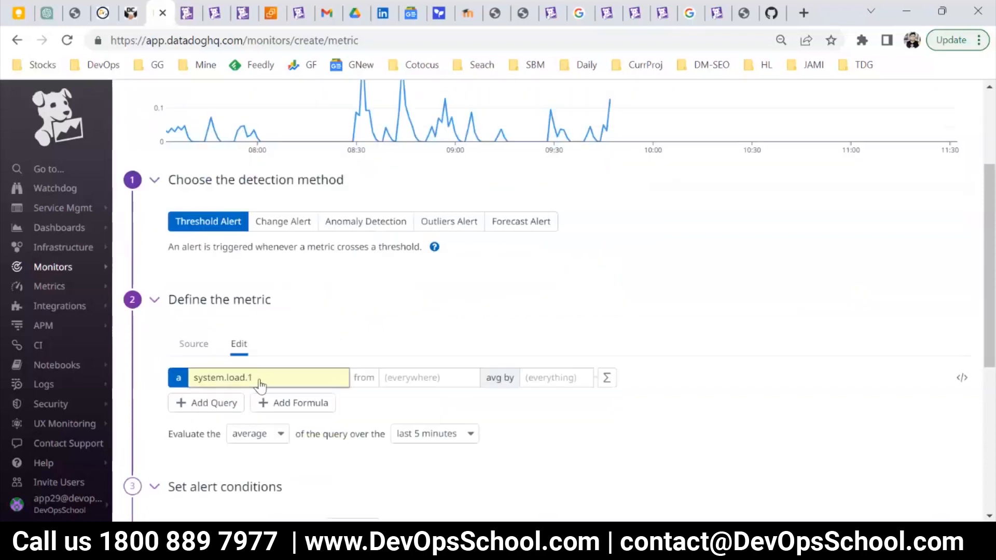
{"action": "scroll", "coordinate": [640, 371], "scroll_direction": "up", "scroll_amount": 3}
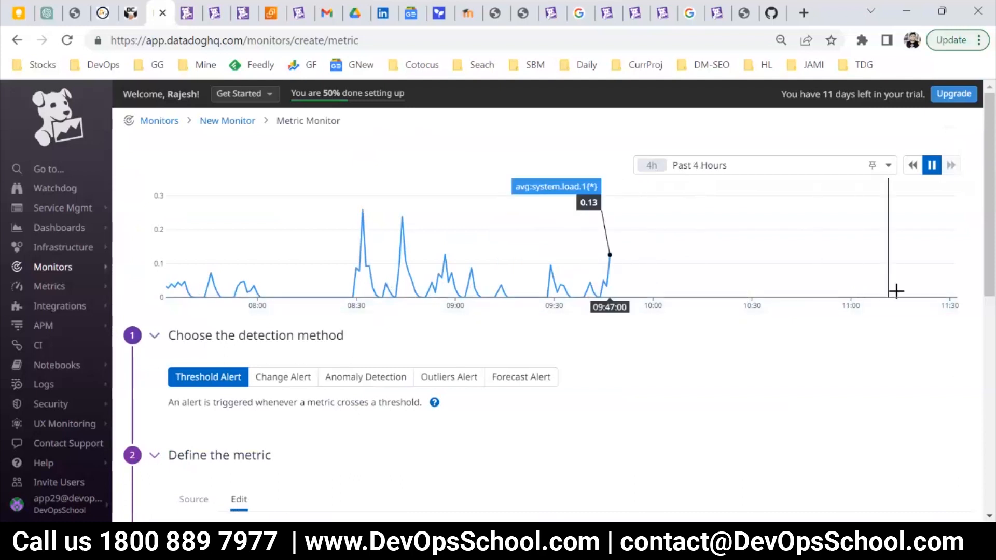
{"action": "left_click", "coordinate": [726, 165]}
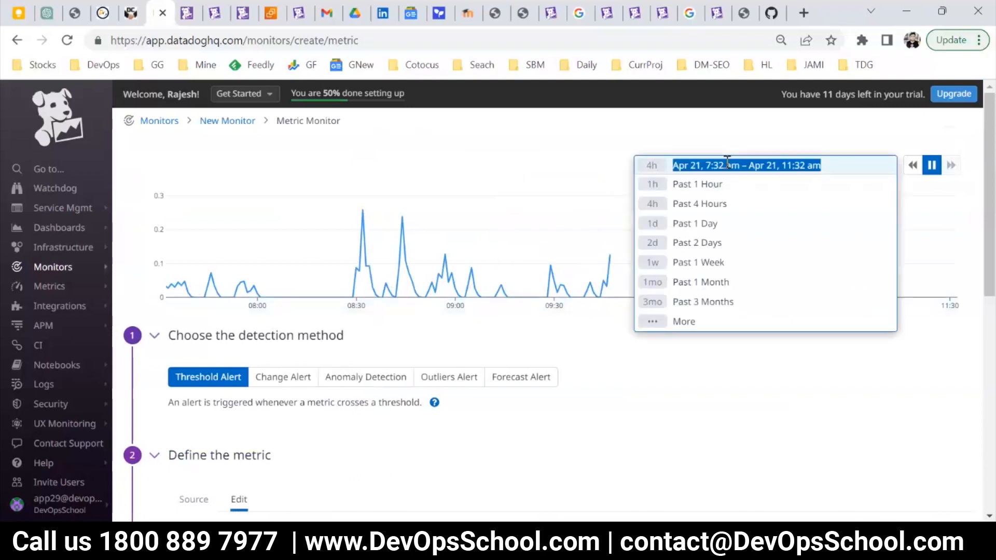
{"action": "left_click", "coordinate": [640, 289]}
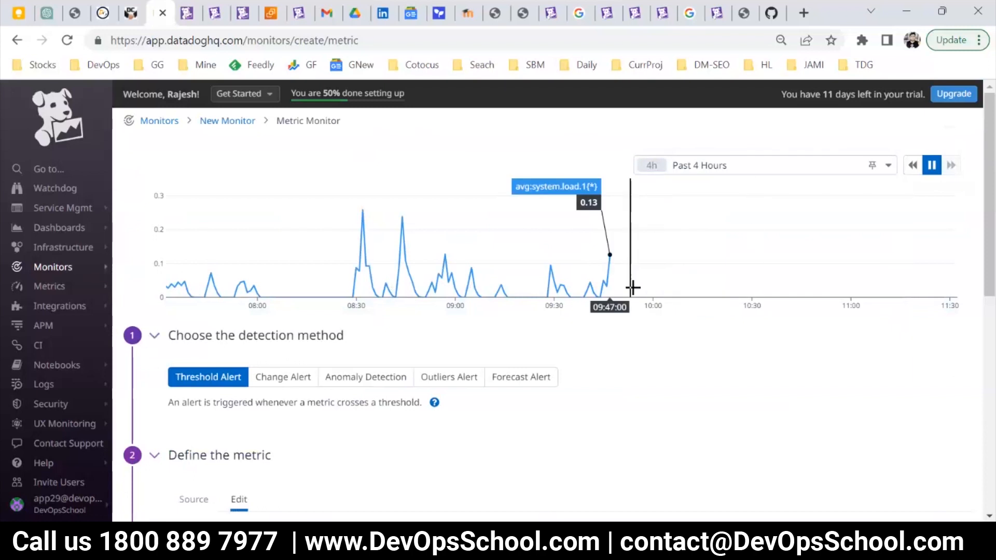
{"action": "left_click", "coordinate": [703, 167]}
{"action": "left_click", "coordinate": [701, 224]}
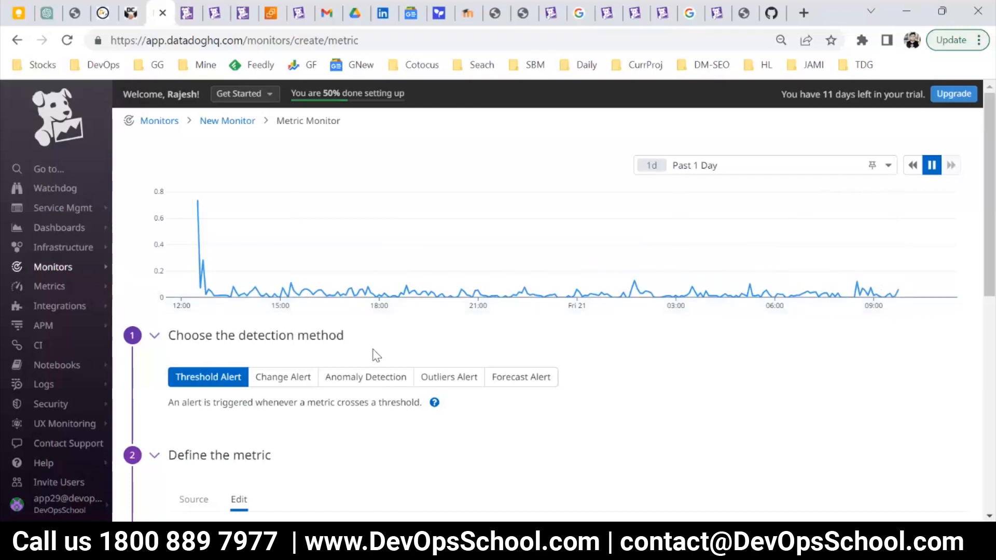
Search the metrics for "mem free" and set the monitored metric to system.mem.free.
{"action": "scroll", "coordinate": [262, 224], "scroll_direction": "down", "scroll_amount": 6}
{"action": "left_click", "coordinate": [262, 225]}
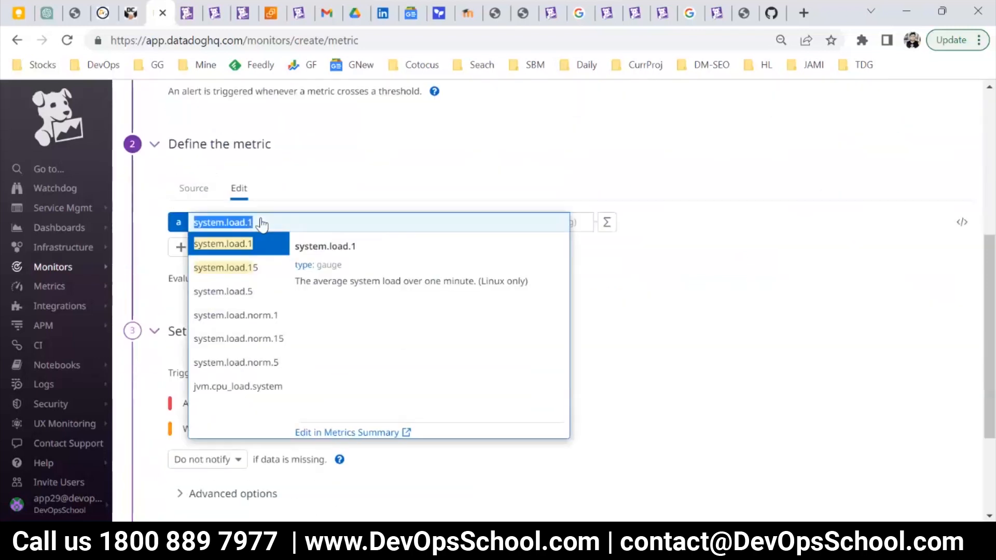
{"action": "type", "text": "mem"}
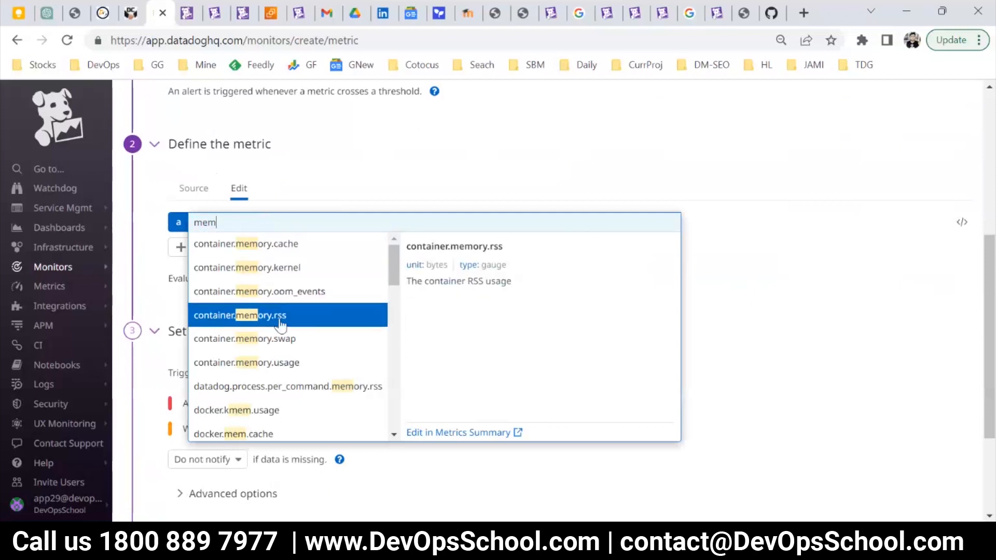
{"action": "scroll", "coordinate": [311, 345], "scroll_direction": "up", "scroll_amount": 2}
{"action": "scroll", "coordinate": [306, 351], "scroll_direction": "down", "scroll_amount": 3}
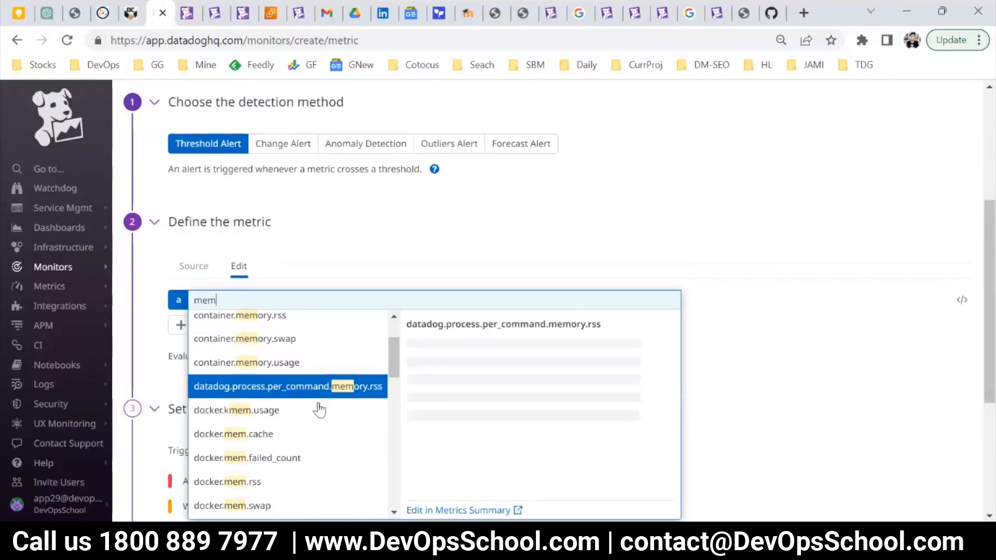
{"action": "scroll", "coordinate": [322, 428], "scroll_direction": "down", "scroll_amount": 3}
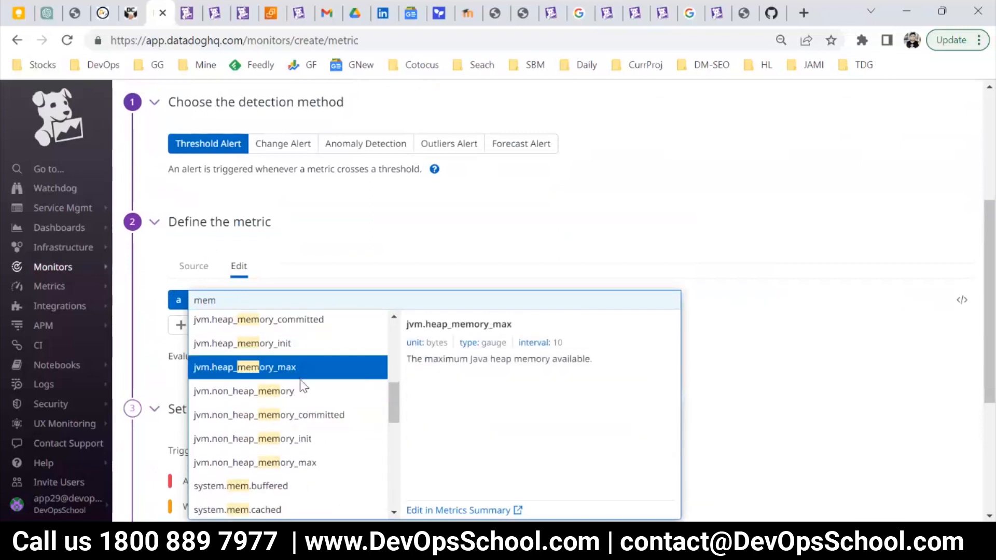
{"action": "scroll", "coordinate": [299, 420], "scroll_direction": "down", "scroll_amount": 2}
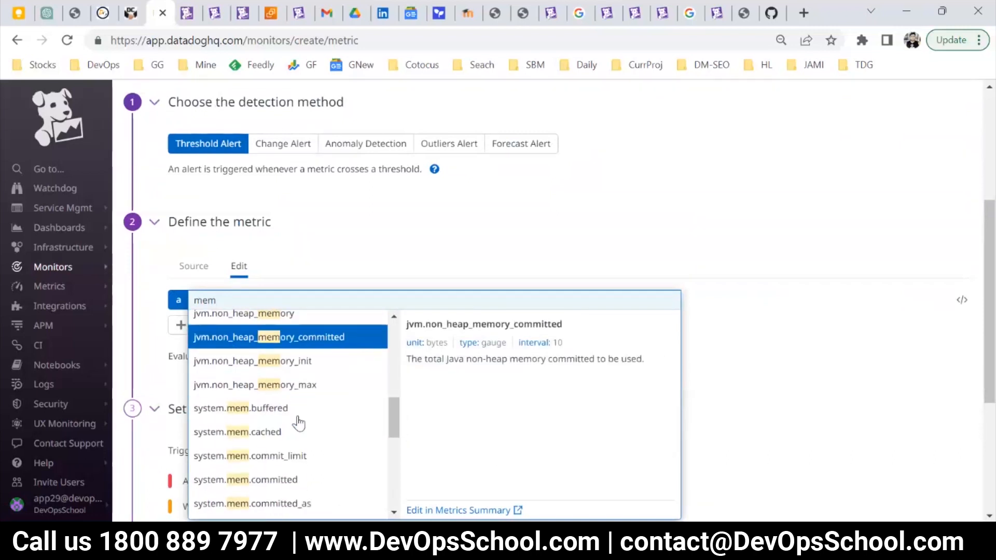
{"action": "scroll", "coordinate": [308, 404], "scroll_direction": "up", "scroll_amount": 5}
{"action": "type", "text": "free"}
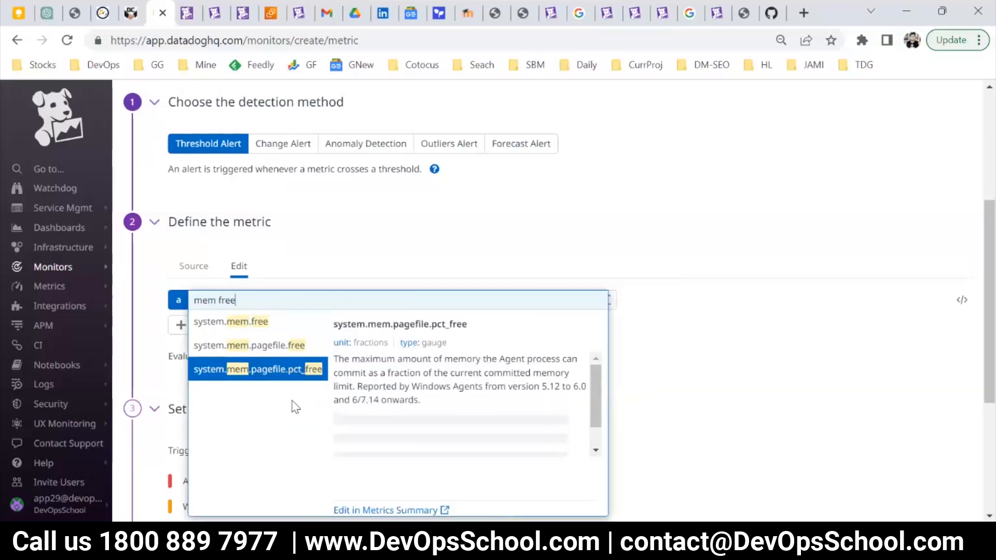
{"action": "left_click", "coordinate": [247, 326]}
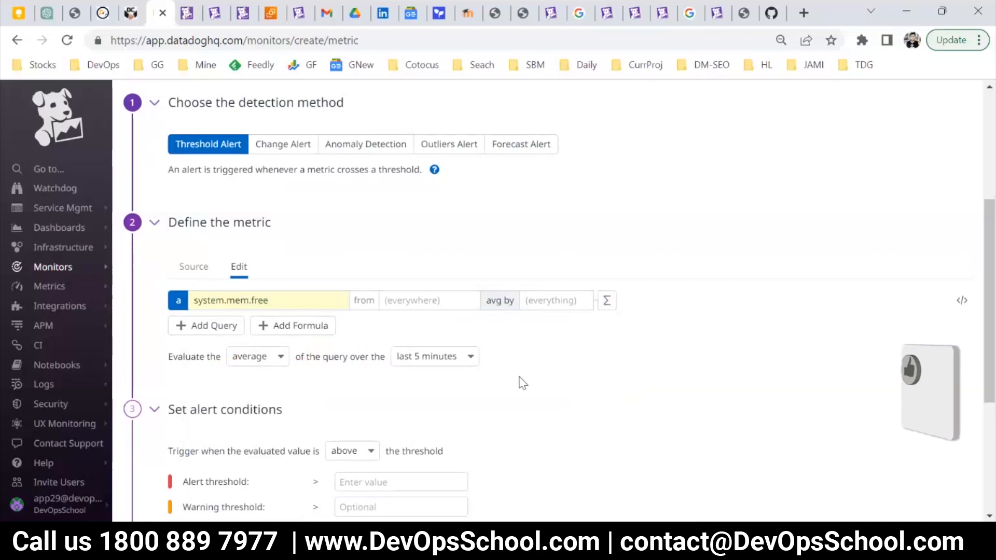
Examine the system.mem.free values on the past-day preview graph.
{"action": "scroll", "coordinate": [521, 382], "scroll_direction": "up", "scroll_amount": 5}
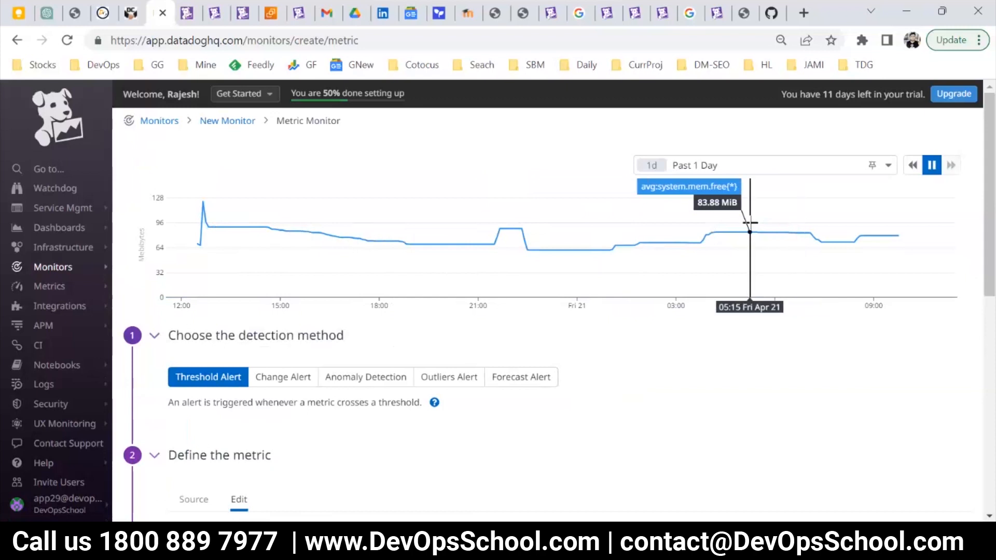
{"action": "scroll", "coordinate": [291, 337], "scroll_direction": "down", "scroll_amount": 5}
{"action": "scroll", "coordinate": [301, 320], "scroll_direction": "up", "scroll_amount": 4}
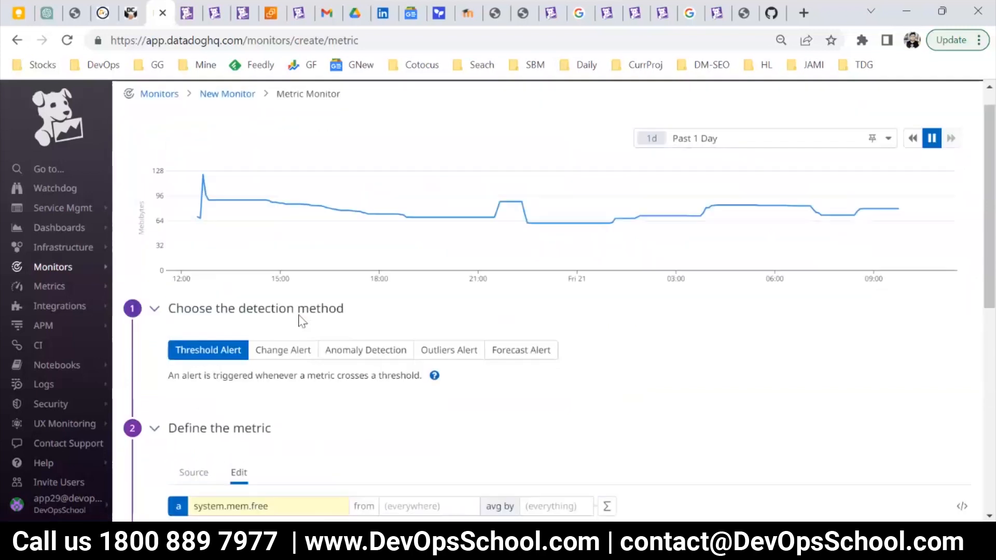
Search the metrics for "cpu" and change the monitored metric to system.cpu.idle.
{"action": "scroll", "coordinate": [301, 320], "scroll_direction": "up", "scroll_amount": 1}
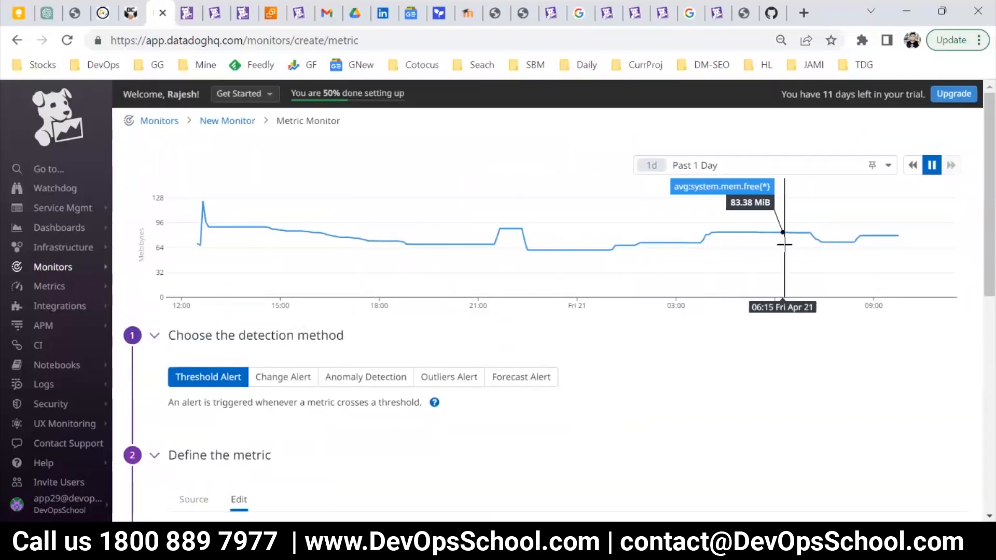
{"action": "scroll", "coordinate": [253, 375], "scroll_direction": "down", "scroll_amount": 3}
{"action": "left_click", "coordinate": [258, 379]}
{"action": "type", "text": "cpu"}
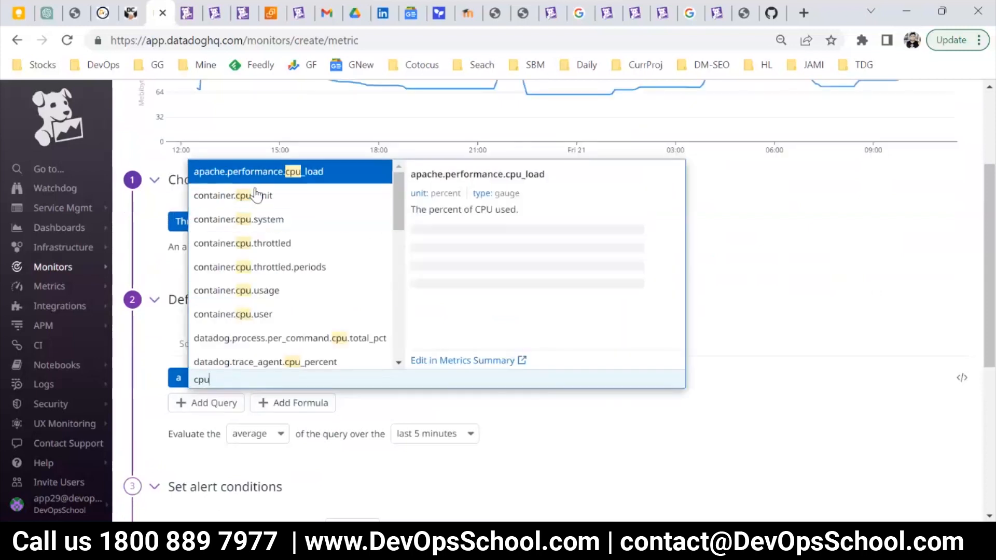
{"action": "scroll", "coordinate": [246, 248], "scroll_direction": "down", "scroll_amount": 1}
{"action": "scroll", "coordinate": [247, 248], "scroll_direction": "down", "scroll_amount": 1}
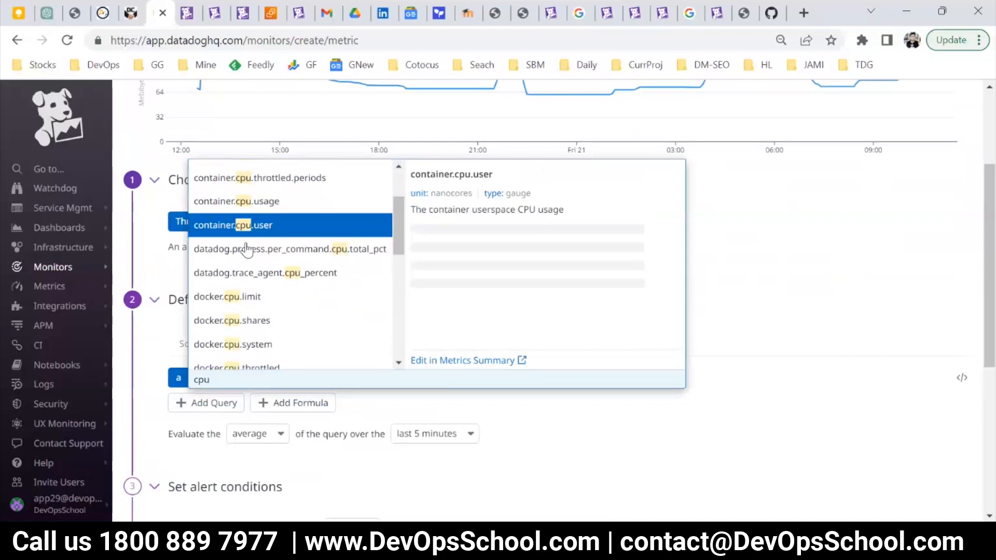
{"action": "scroll", "coordinate": [280, 290], "scroll_direction": "up", "scroll_amount": 2}
{"action": "scroll", "coordinate": [288, 310], "scroll_direction": "up", "scroll_amount": 3}
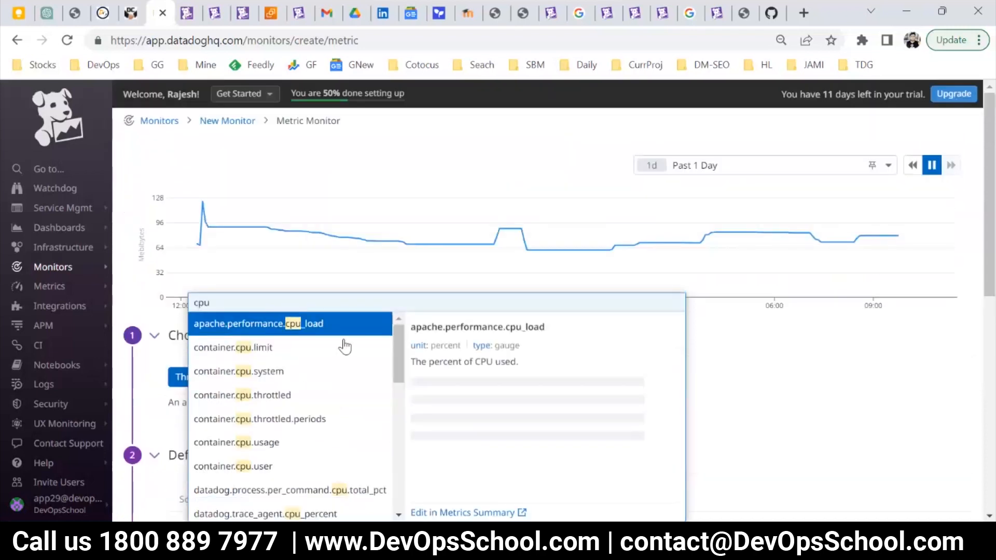
{"action": "scroll", "coordinate": [342, 345], "scroll_direction": "down", "scroll_amount": 5}
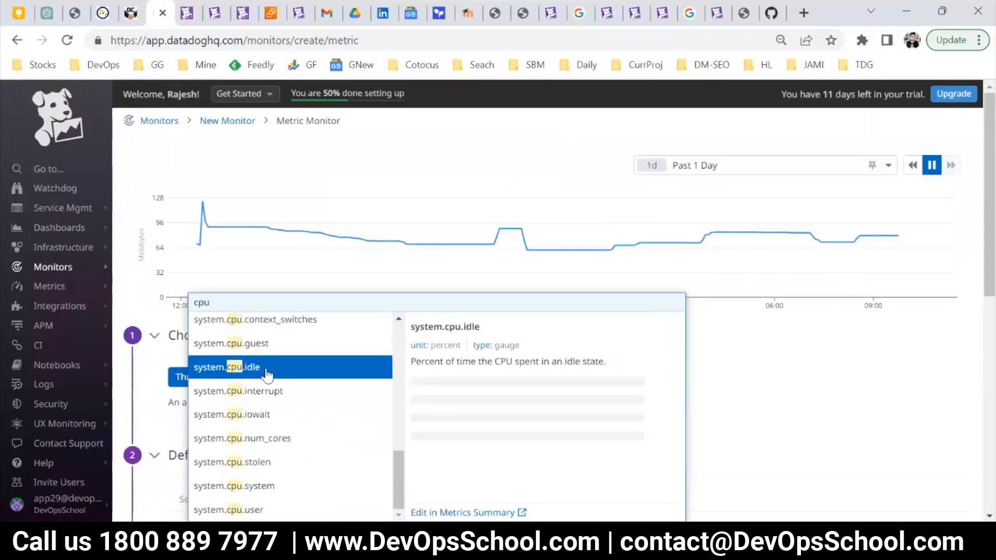
{"action": "left_click", "coordinate": [288, 367]}
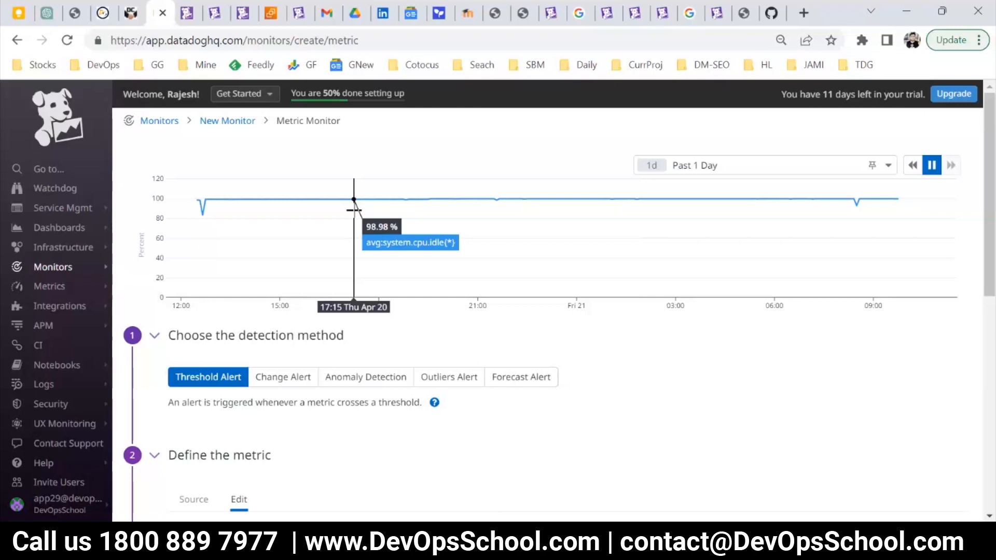
Examine the system.cpu.idle values on the past-day preview graph and the hosts available for limiting the query.
{"action": "scroll", "coordinate": [354, 210], "scroll_direction": "down", "scroll_amount": 2}
{"action": "scroll", "coordinate": [363, 228], "scroll_direction": "down", "scroll_amount": 3}
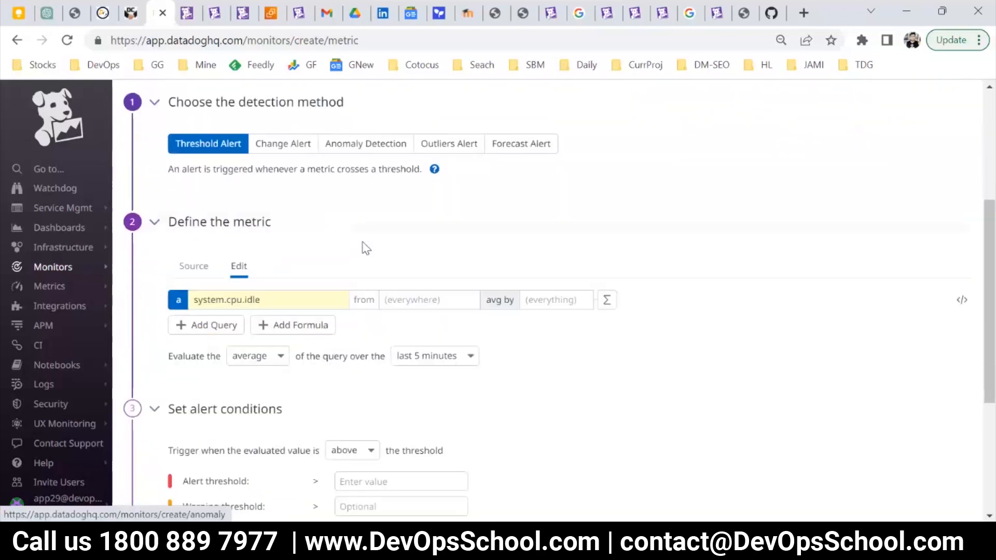
{"action": "scroll", "coordinate": [360, 214], "scroll_direction": "up", "scroll_amount": 5}
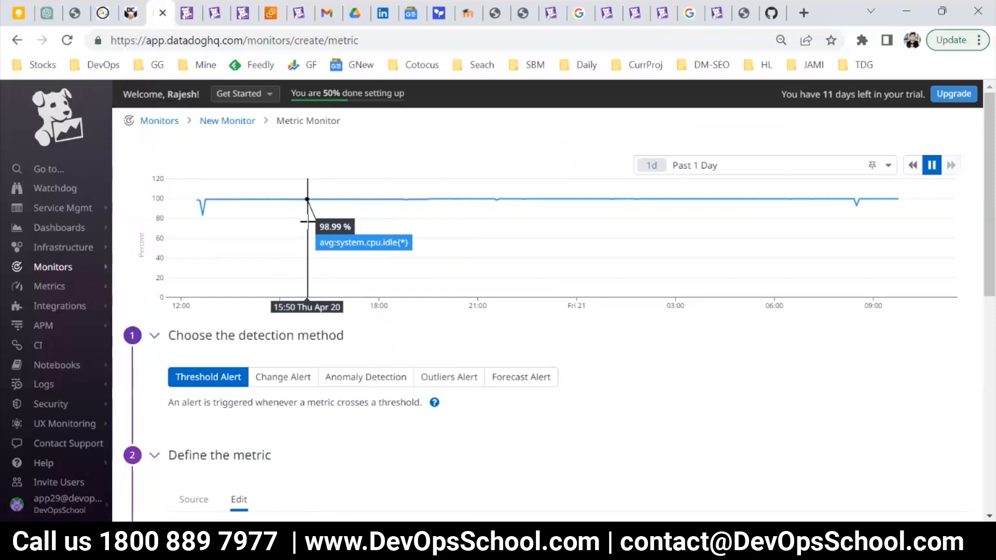
{"action": "scroll", "coordinate": [348, 326], "scroll_direction": "down", "scroll_amount": 5}
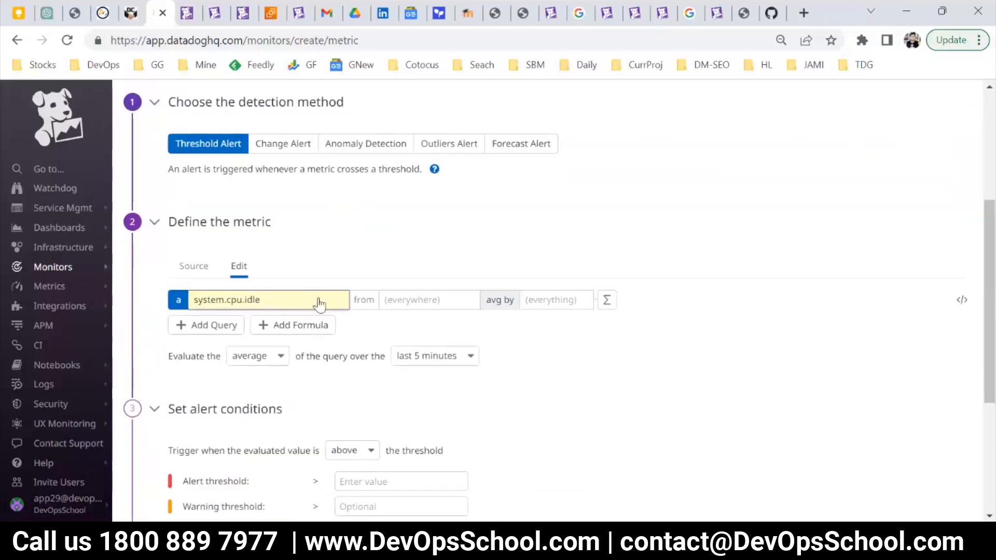
{"action": "scroll", "coordinate": [285, 220], "scroll_direction": "up", "scroll_amount": 5}
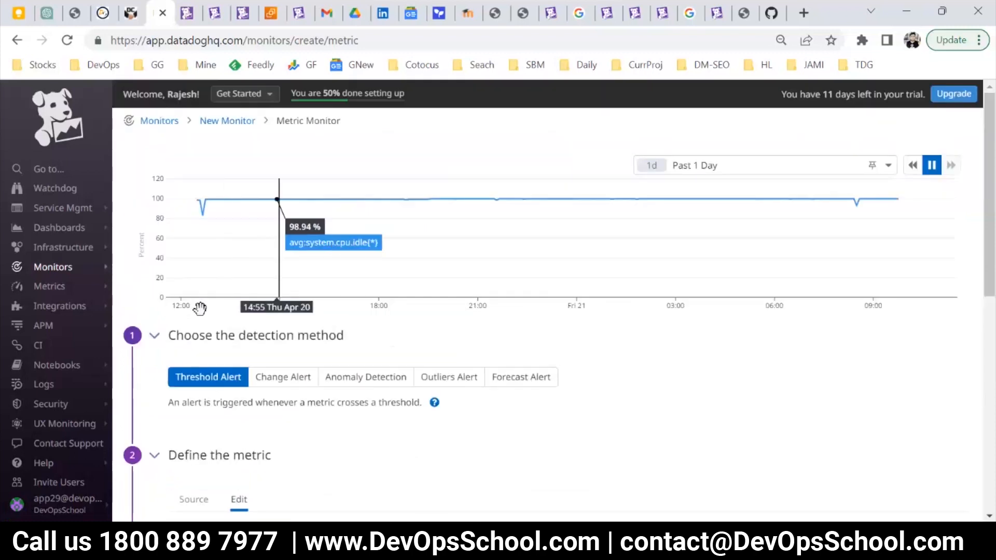
{"action": "scroll", "coordinate": [196, 305], "scroll_direction": "down", "scroll_amount": 8}
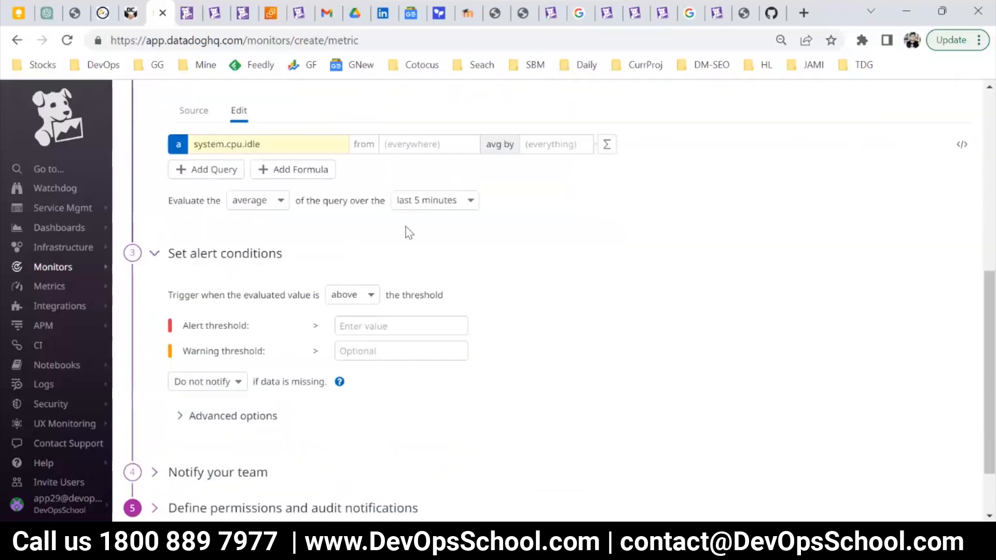
{"action": "left_click", "coordinate": [421, 144]}
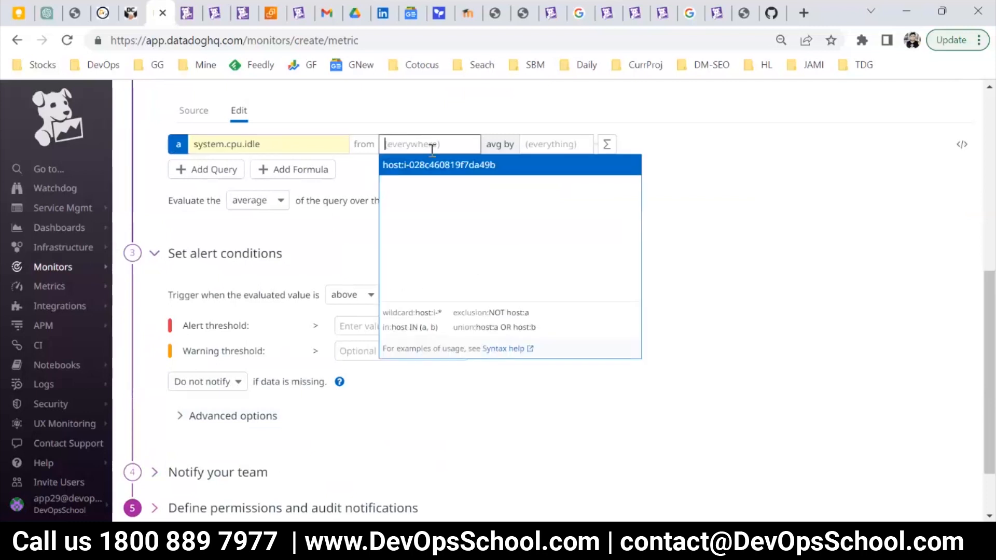
{"action": "left_click", "coordinate": [454, 114]}
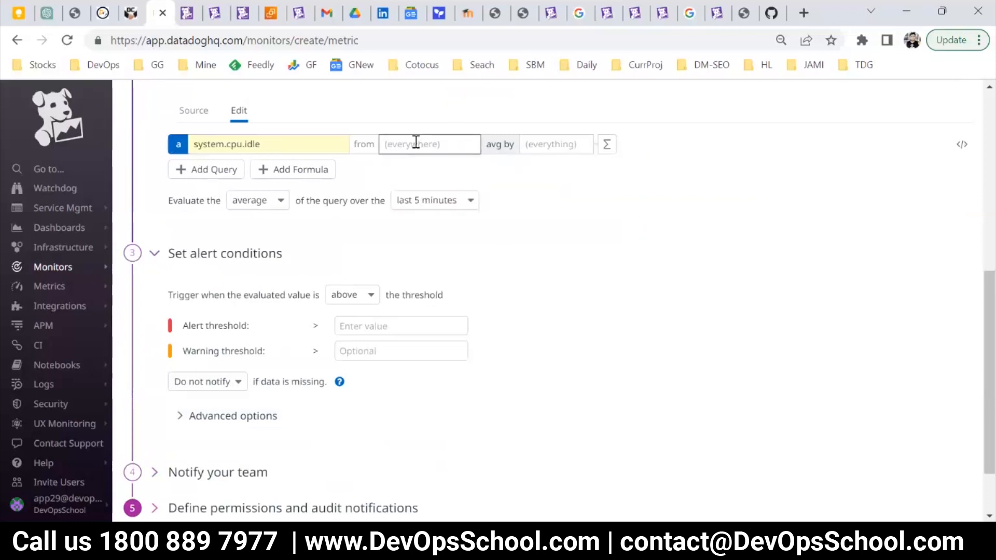
Set the alert threshold to 80 and the warning threshold to 70, and check them on the preview graph.
{"action": "left_click", "coordinate": [372, 331]}
{"action": "type", "text": "80"}
{"action": "left_click", "coordinate": [376, 345]}
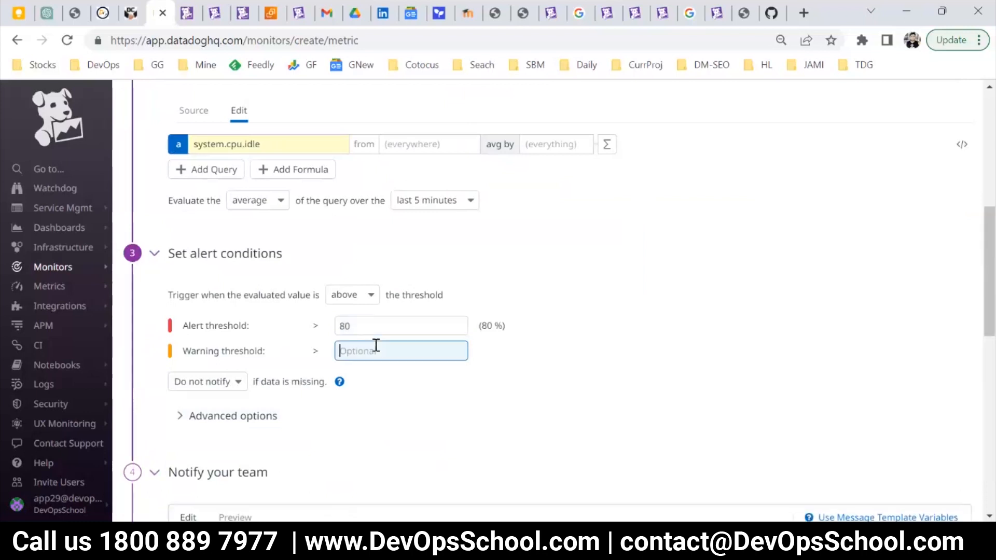
{"action": "left_click", "coordinate": [522, 301]}
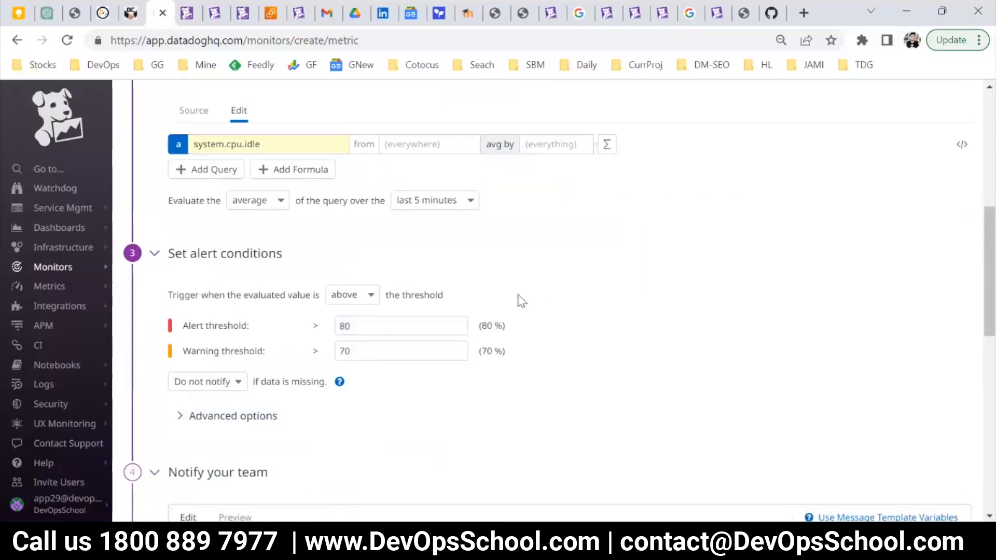
{"action": "scroll", "coordinate": [522, 301], "scroll_direction": "up", "scroll_amount": 6}
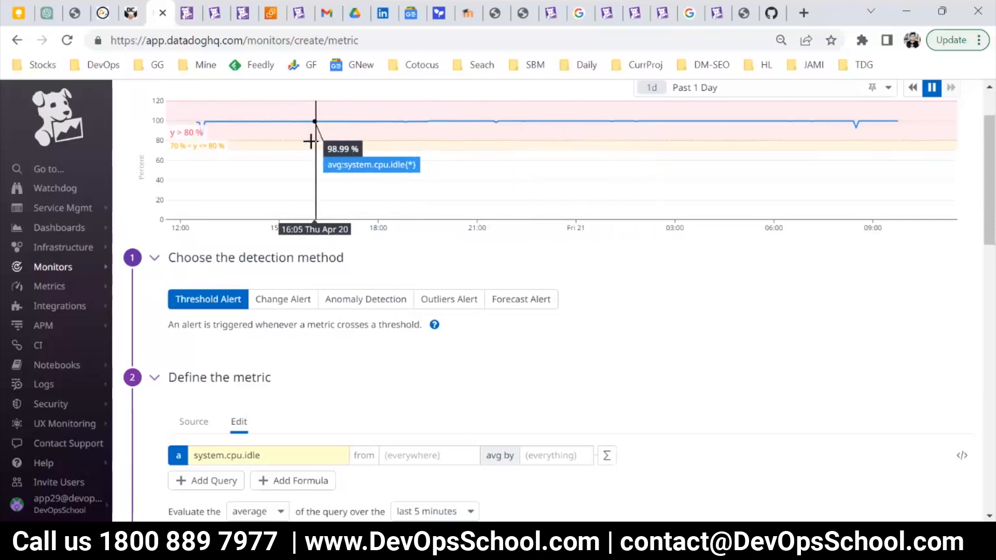
Start the monitor name in the team notification with "LESS CPU USED in {{hos".
{"action": "scroll", "coordinate": [445, 349], "scroll_direction": "down", "scroll_amount": 10}
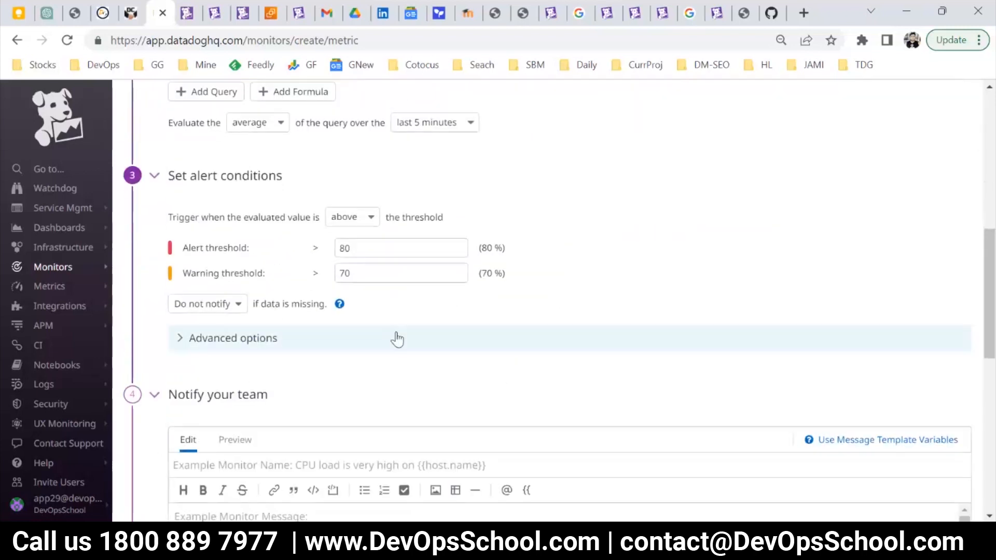
{"action": "scroll", "coordinate": [387, 344], "scroll_direction": "down", "scroll_amount": 1}
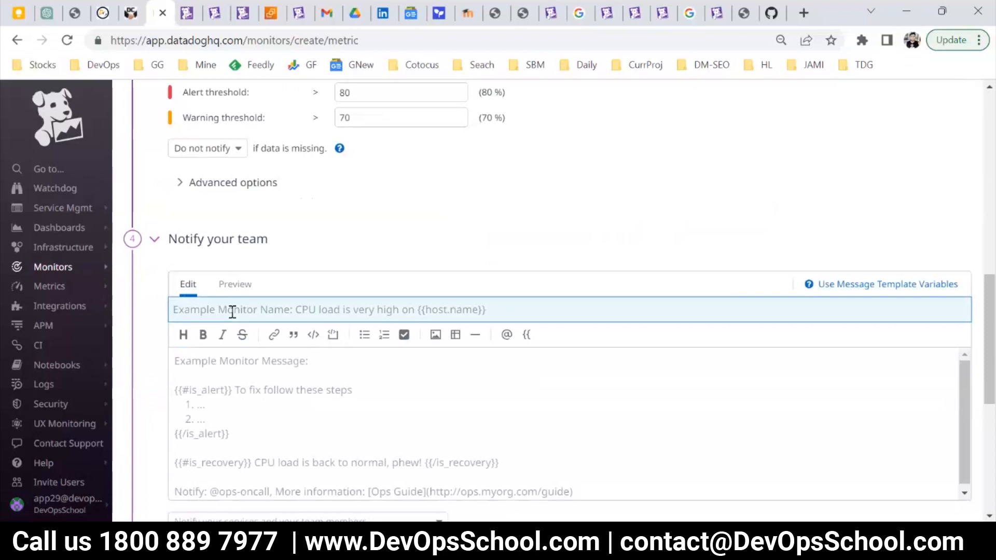
{"action": "type", "text": "LE"}
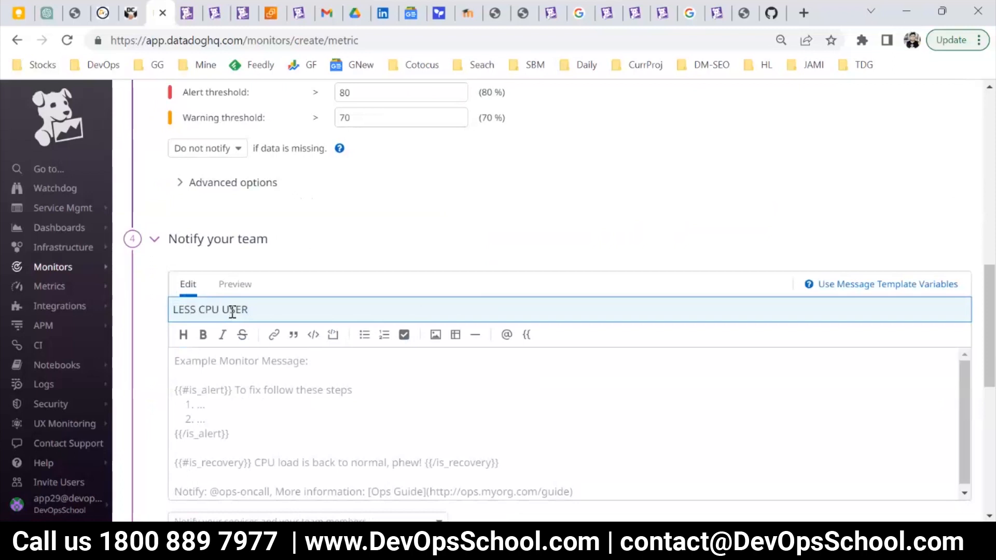
{"action": "type", "text": "SS CPU USED in {{"}
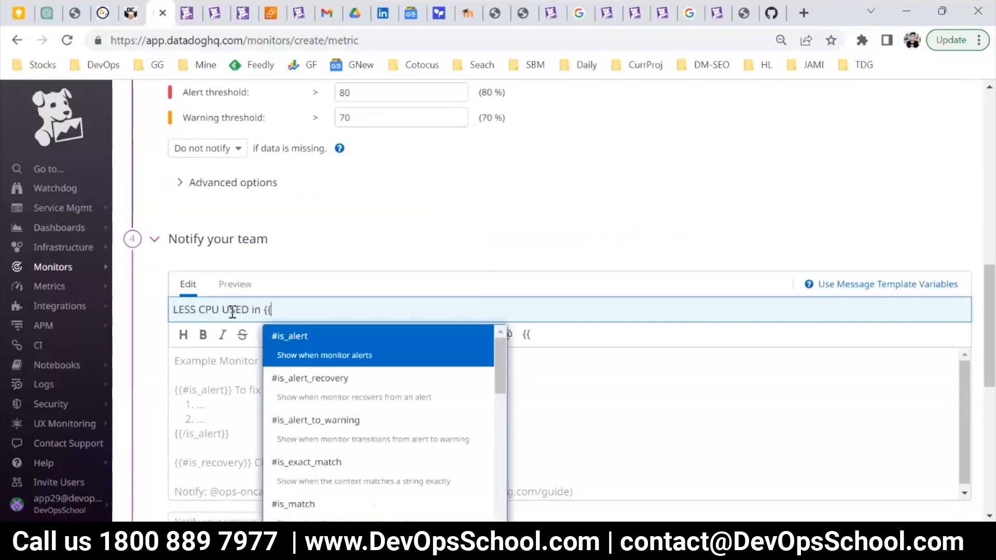
{"action": "type", "text": "ho"}
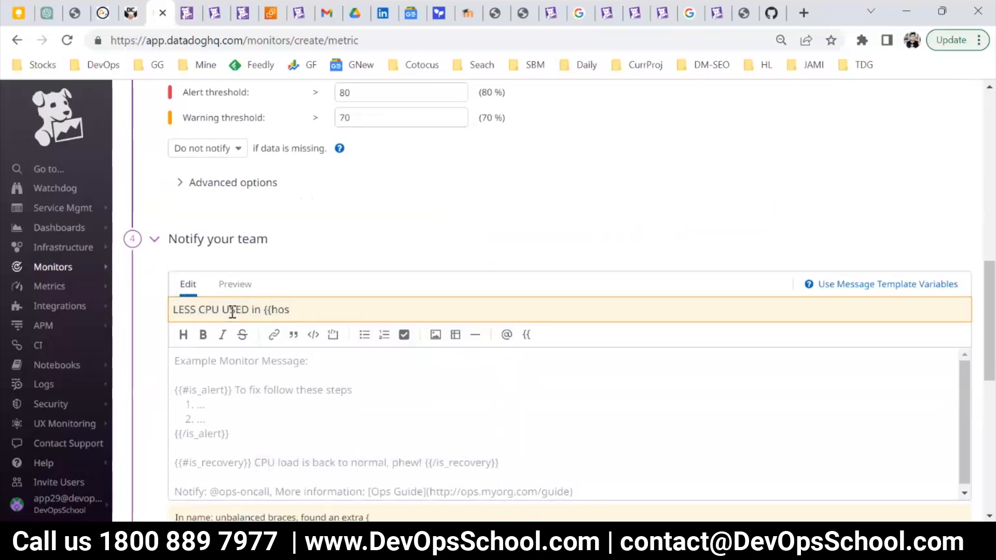
Look through the template variable suggestions for a host variable to use in the monitor name.
{"action": "key", "text": "BackSpace"}
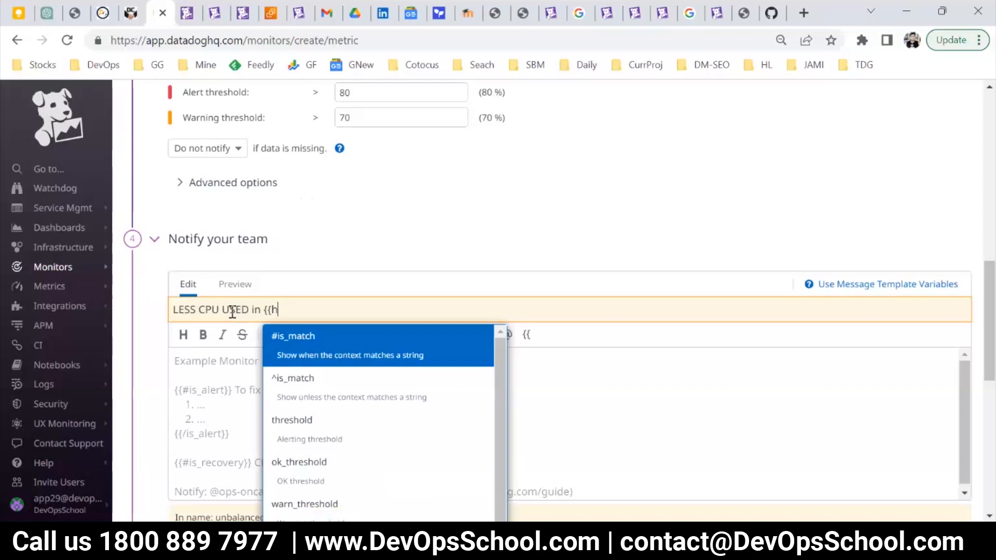
{"action": "type", "text": "o"}
{"action": "key", "text": "BackSpace"}
{"action": "key", "text": "BackSpace"}
{"action": "key", "text": "BackSpace"}
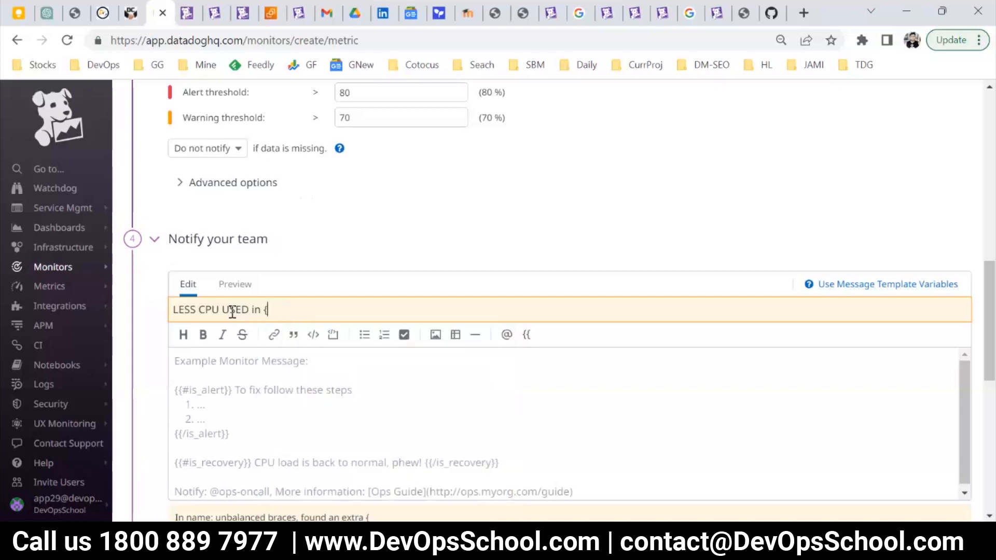
{"action": "type", "text": "{"}
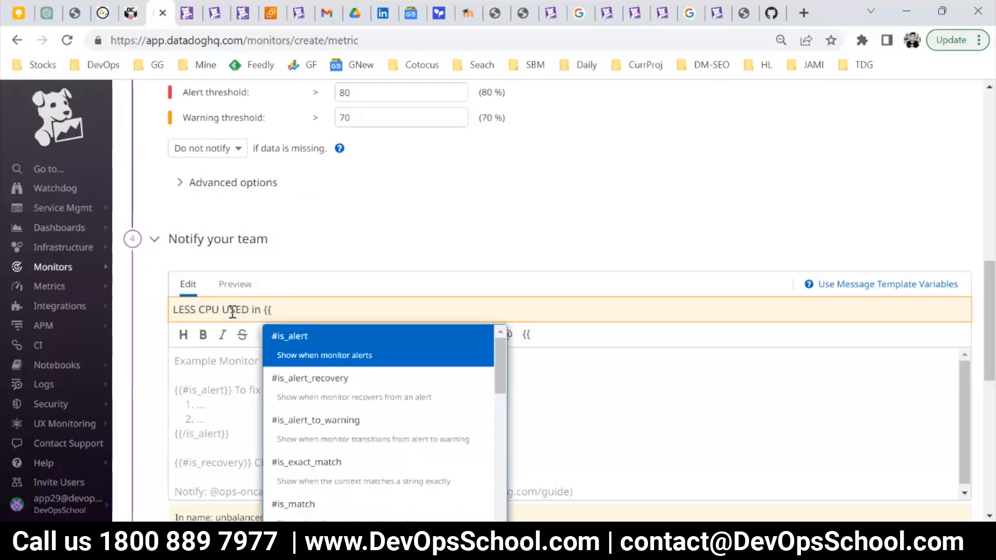
{"action": "type", "text": "h"}
{"action": "scroll", "coordinate": [404, 420], "scroll_direction": "down", "scroll_amount": 8}
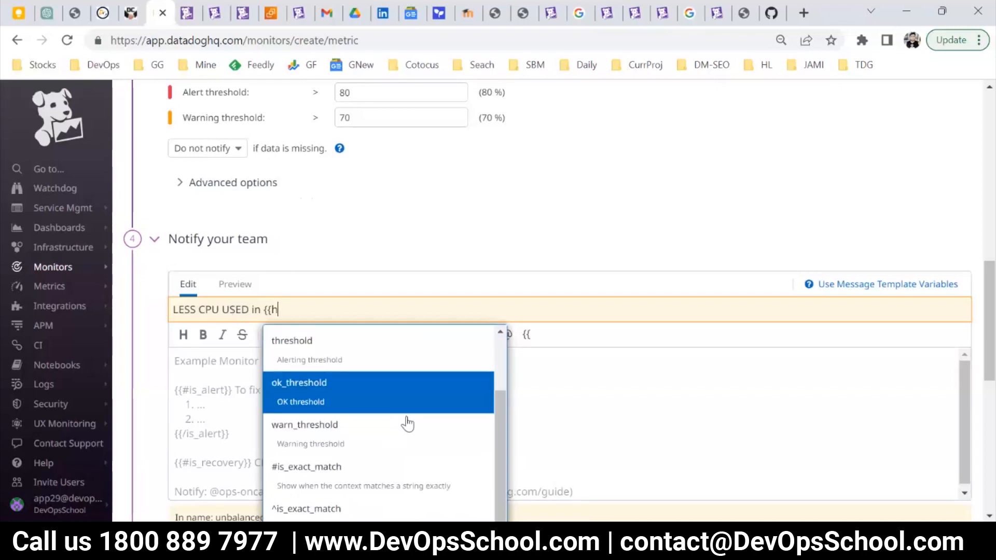
{"action": "scroll", "coordinate": [450, 353], "scroll_direction": "up", "scroll_amount": 2}
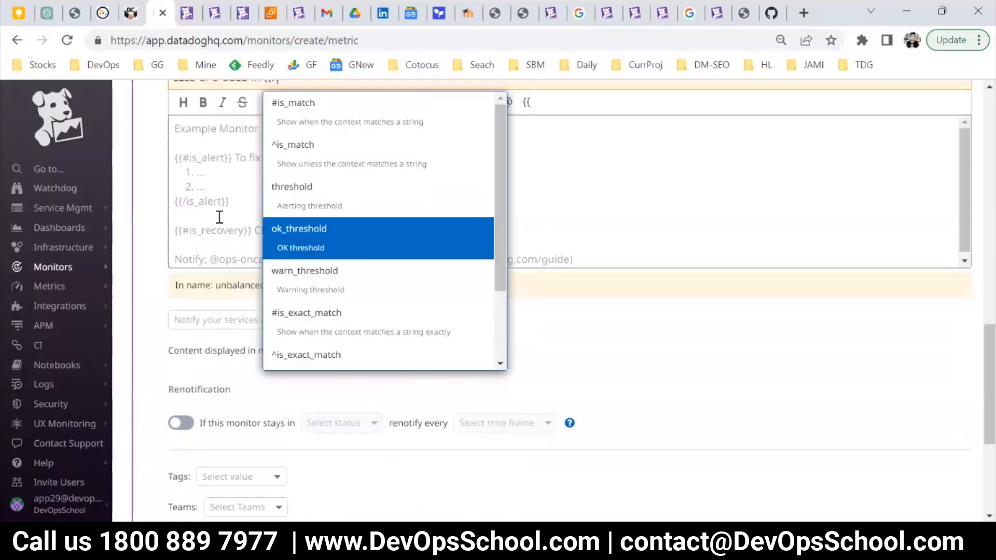
{"action": "scroll", "coordinate": [218, 215], "scroll_direction": "up", "scroll_amount": 3}
Complete the monitor name as "LESS CPU USED in {{host.name}".
{"action": "triple_click", "coordinate": [255, 318]}
{"action": "key", "text": "BackSpace"}
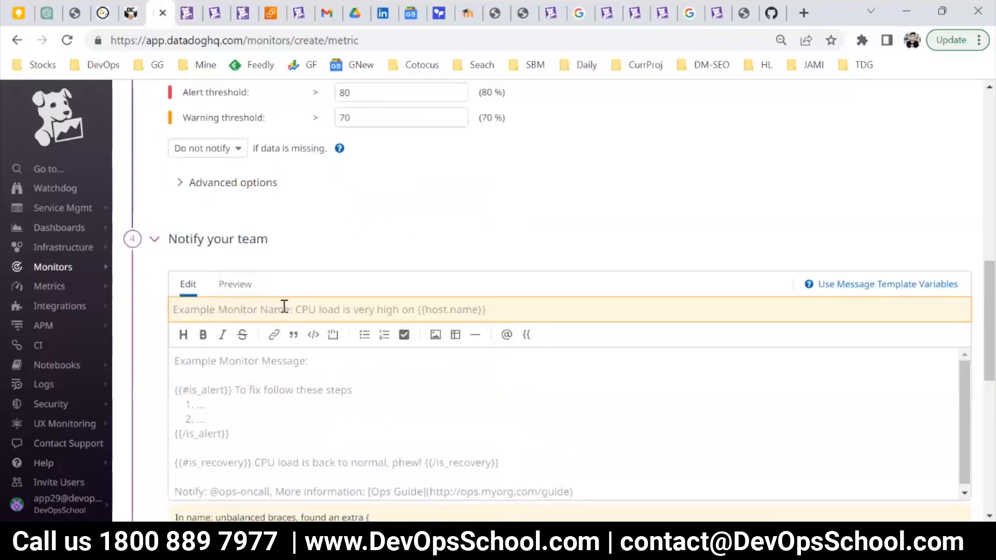
{"action": "key", "text": "ctrl+z"}
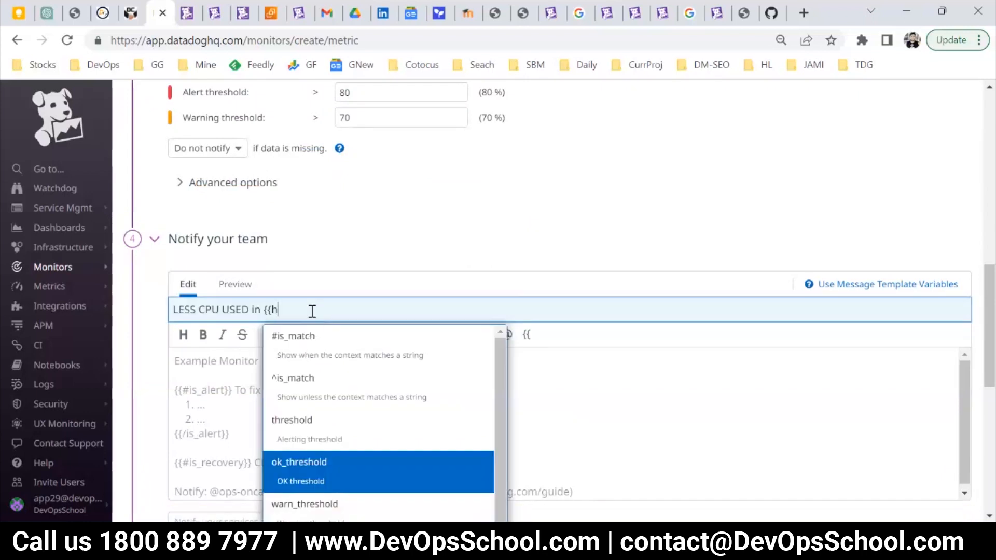
{"action": "type", "text": "ost.name"}
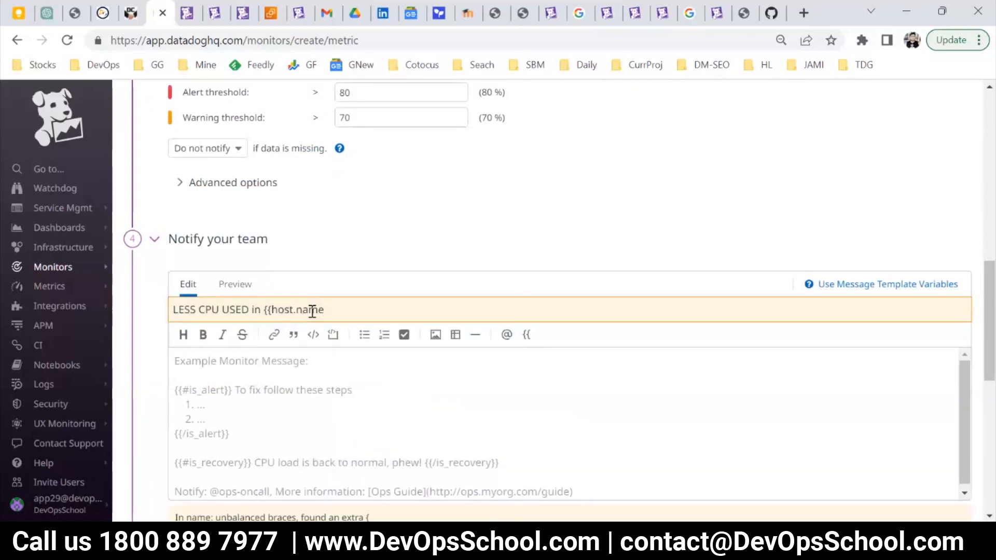
Clear the warning threshold and reopen the team notification section at the end of the monitor name.
{"action": "left_click_drag", "start_coordinate": [374, 126], "coordinate": [319, 123]}
{"action": "key", "text": "BackSpace"}
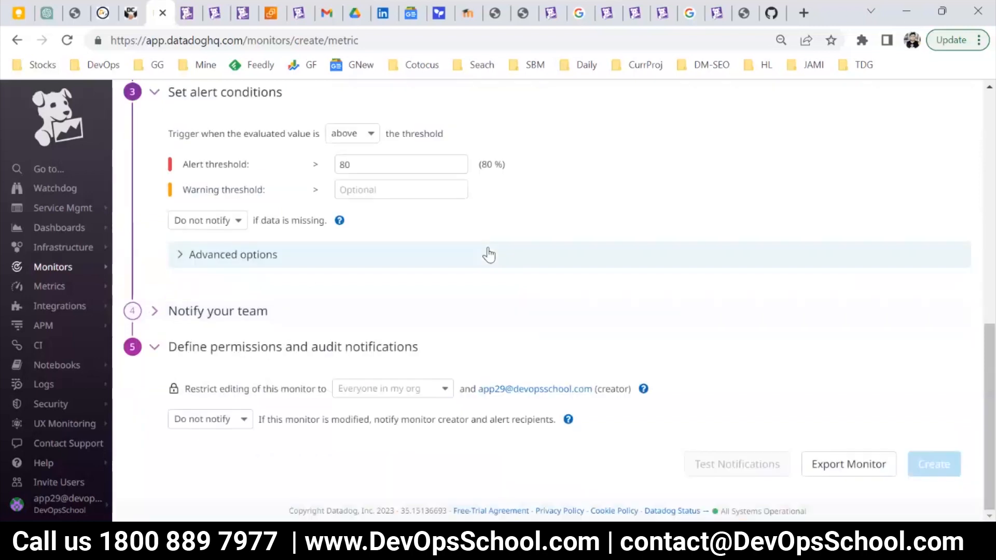
{"action": "left_click", "coordinate": [177, 309]}
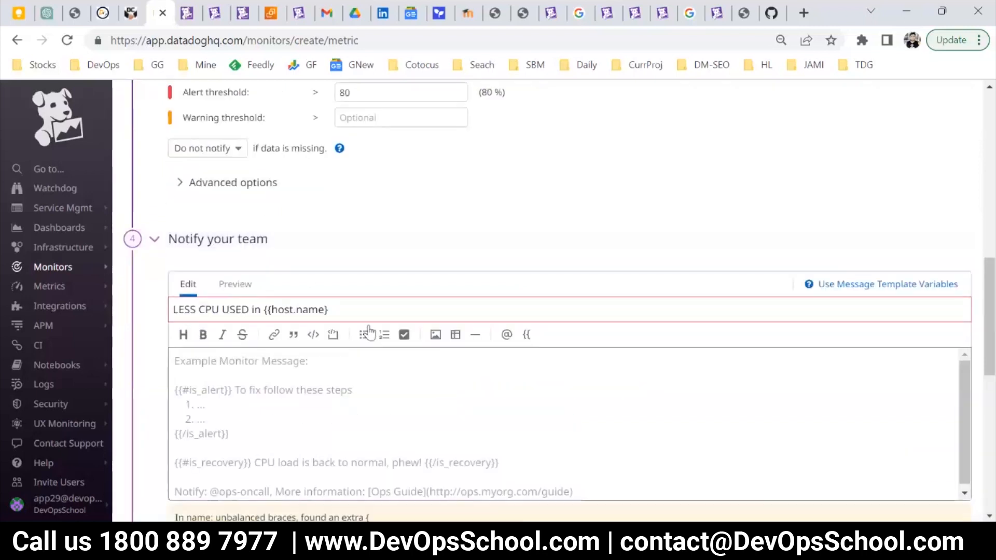
{"action": "left_click", "coordinate": [359, 312]}
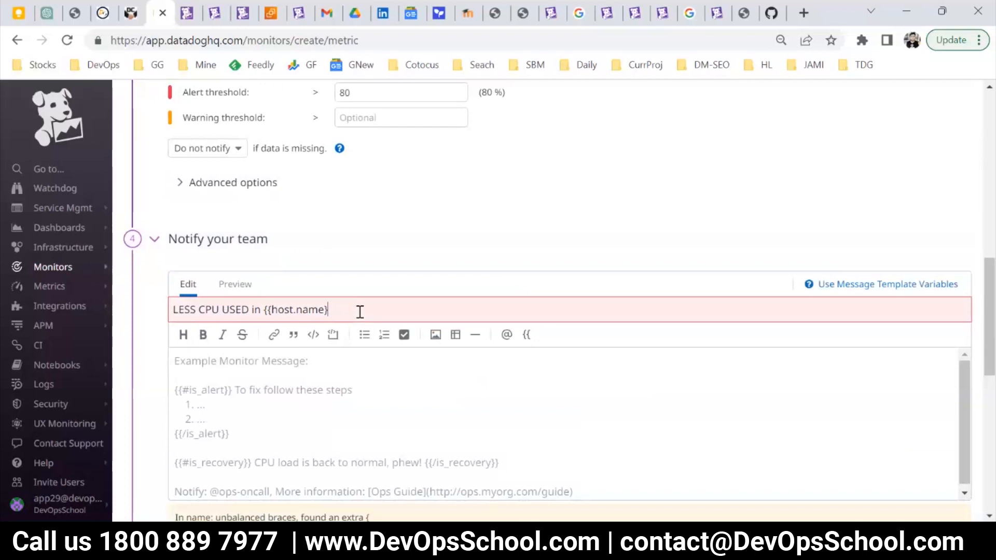
Expand the advanced alert options and review the recovery thresholds and missing data options.
{"action": "left_click", "coordinate": [244, 186]}
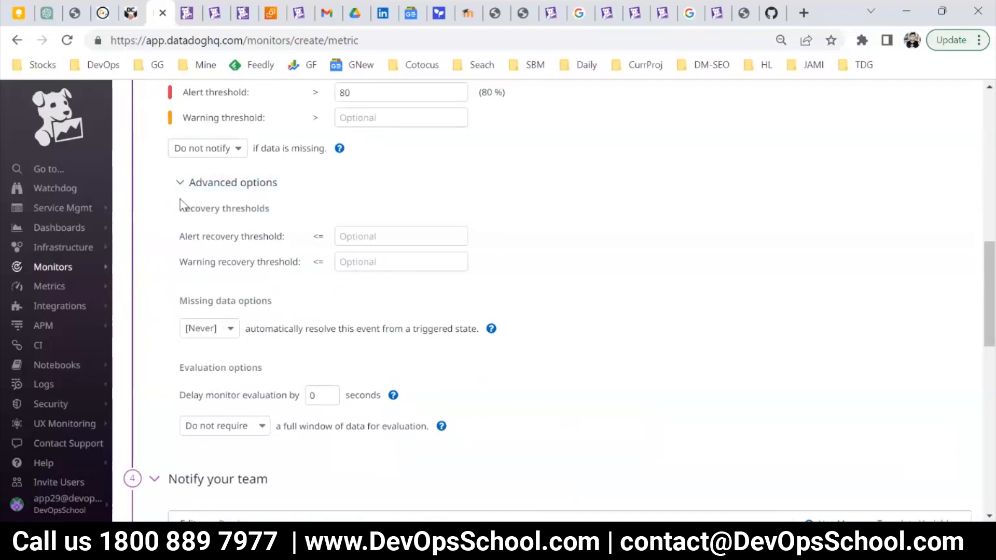
{"action": "left_click_drag", "start_coordinate": [160, 206], "coordinate": [322, 280]}
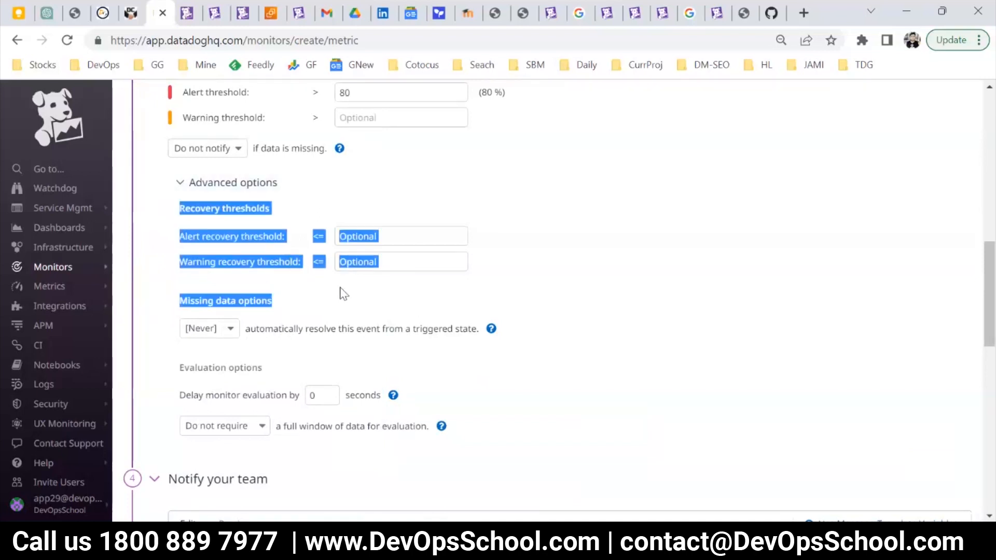
{"action": "left_click", "coordinate": [153, 358]}
{"action": "left_click_drag", "start_coordinate": [180, 301], "coordinate": [272, 301]}
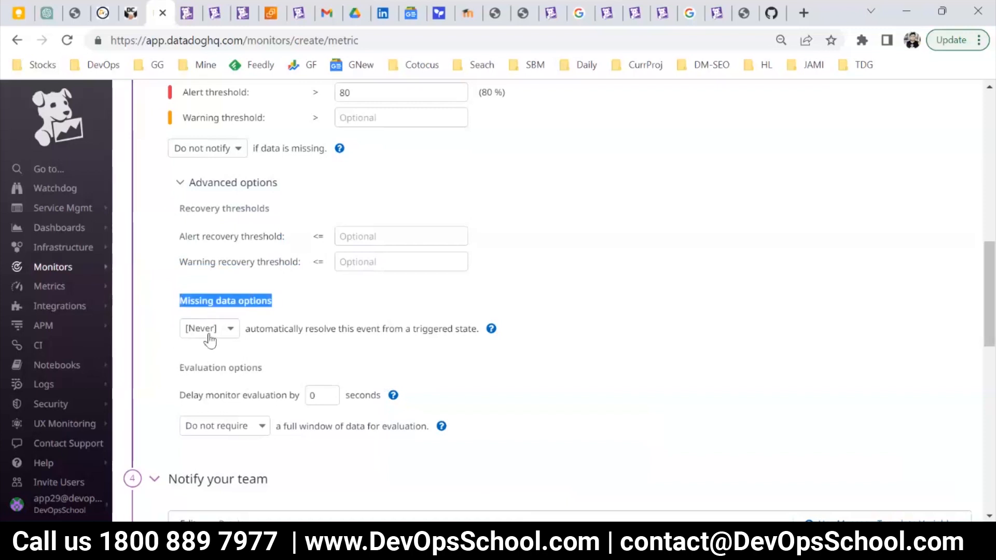
Review the missing data resolution choices and the explanation of the evaluation delay in the advanced alert options.
{"action": "left_click", "coordinate": [209, 338]}
{"action": "left_click", "coordinate": [158, 331]}
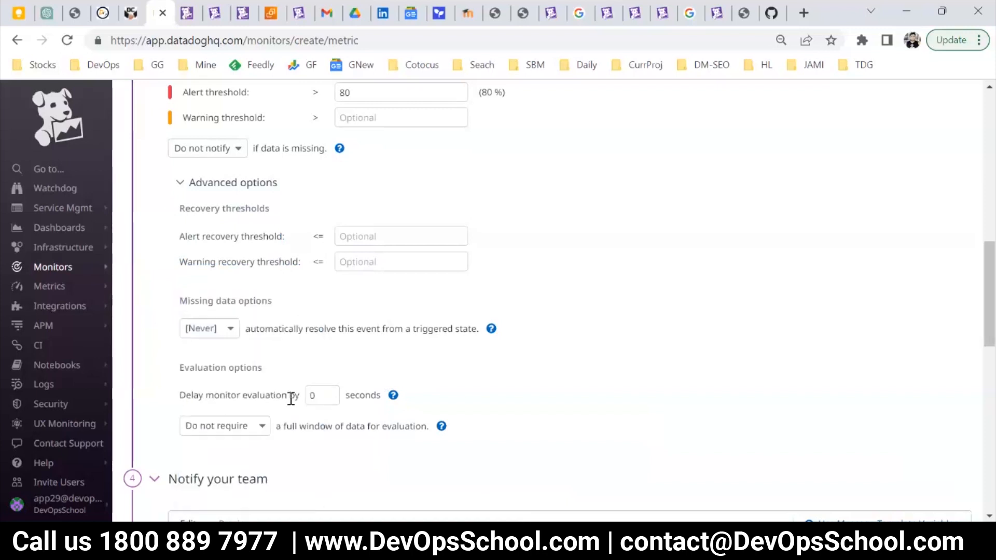
{"action": "scroll", "coordinate": [294, 404], "scroll_direction": "up", "scroll_amount": 1}
{"action": "scroll", "coordinate": [313, 442], "scroll_direction": "up", "scroll_amount": 3}
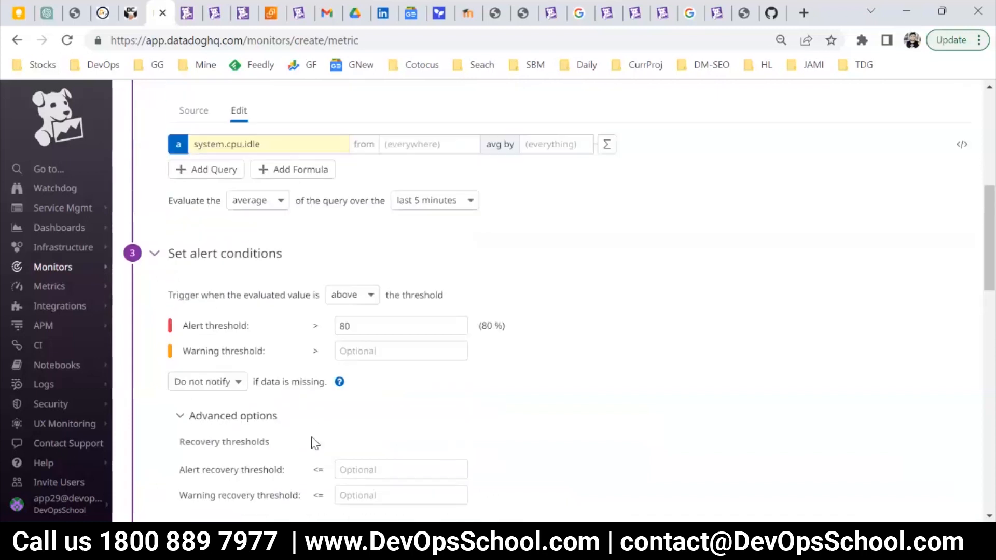
{"action": "scroll", "coordinate": [314, 442], "scroll_direction": "up", "scroll_amount": 1}
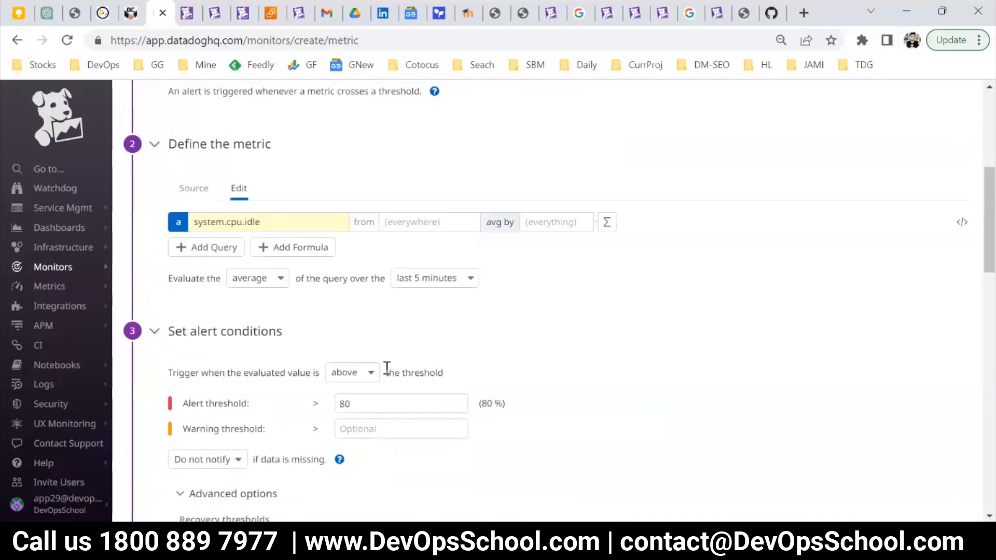
{"action": "scroll", "coordinate": [386, 371], "scroll_direction": "down", "scroll_amount": 4}
{"action": "left_click_drag", "start_coordinate": [177, 222], "coordinate": [360, 354]}
{"action": "left_click", "coordinate": [184, 309]}
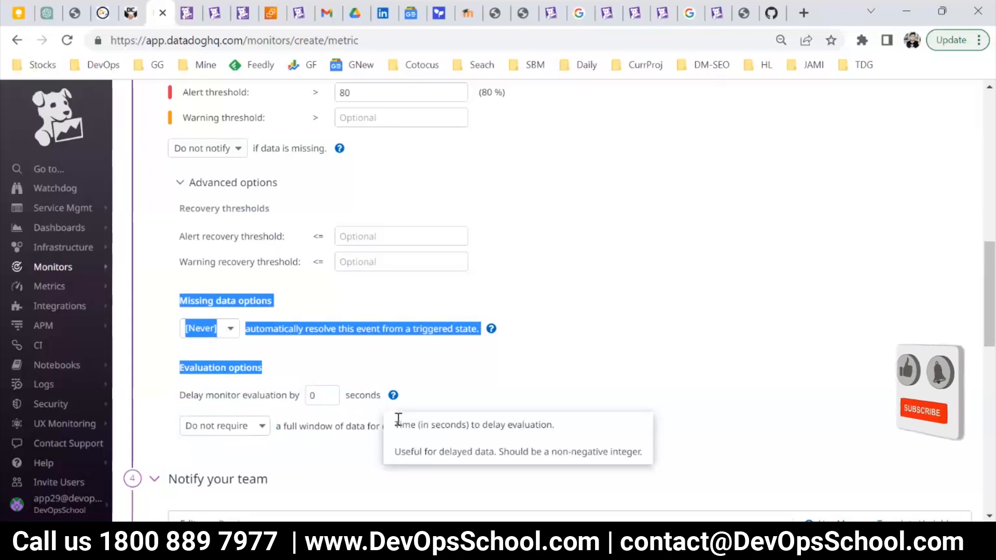
Examine the missing-data notification help and the aggregation choices for evaluating the system.cpu.idle query.
{"action": "scroll", "coordinate": [332, 405], "scroll_direction": "up", "scroll_amount": 2}
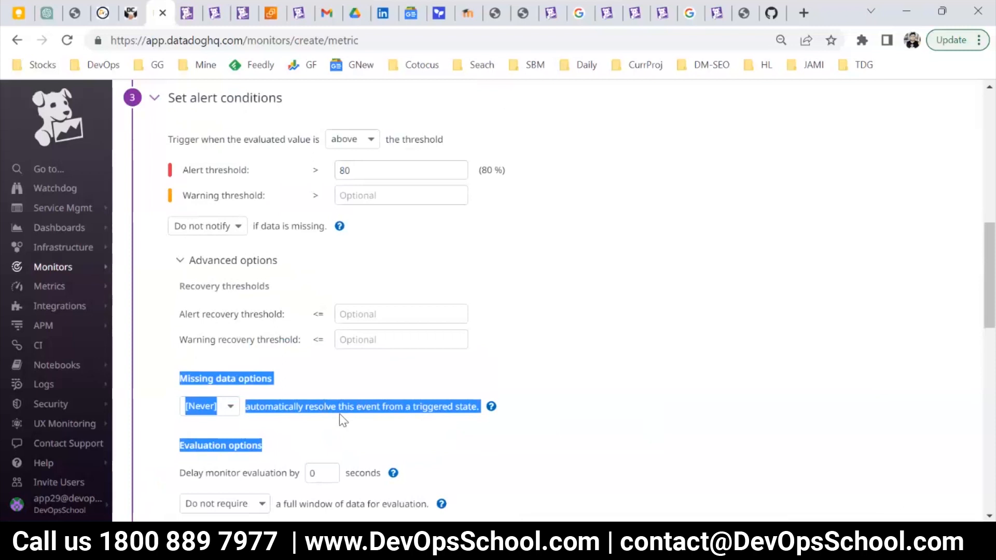
{"action": "scroll", "coordinate": [497, 352], "scroll_direction": "up", "scroll_amount": 4}
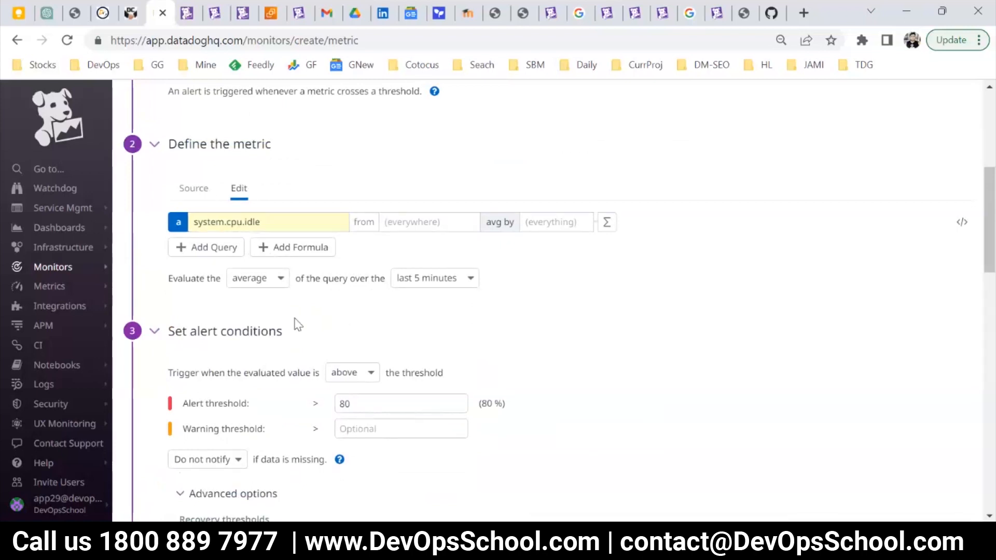
{"action": "scroll", "coordinate": [296, 324], "scroll_direction": "down", "scroll_amount": 4}
{"action": "scroll", "coordinate": [353, 343], "scroll_direction": "up", "scroll_amount": 2}
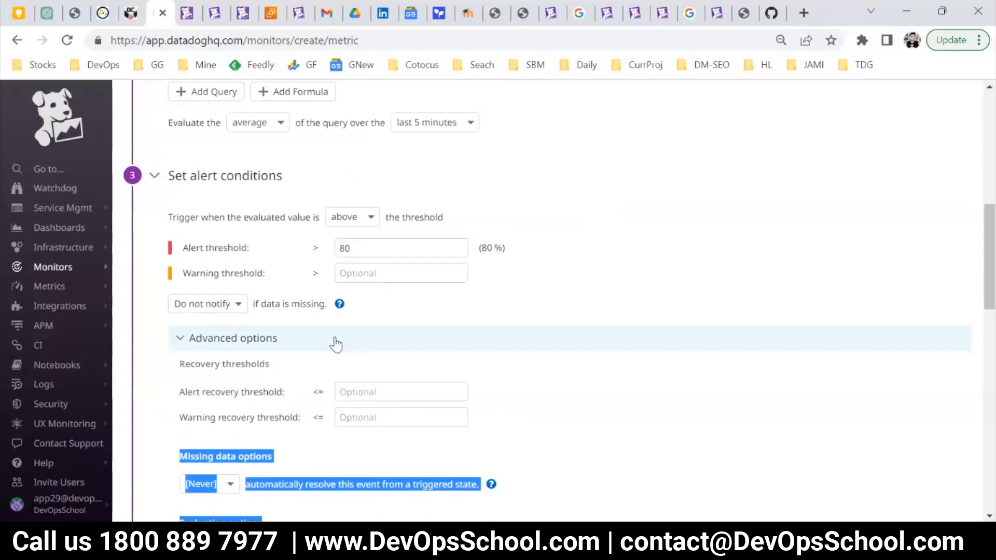
{"action": "scroll", "coordinate": [363, 373], "scroll_direction": "up", "scroll_amount": 2}
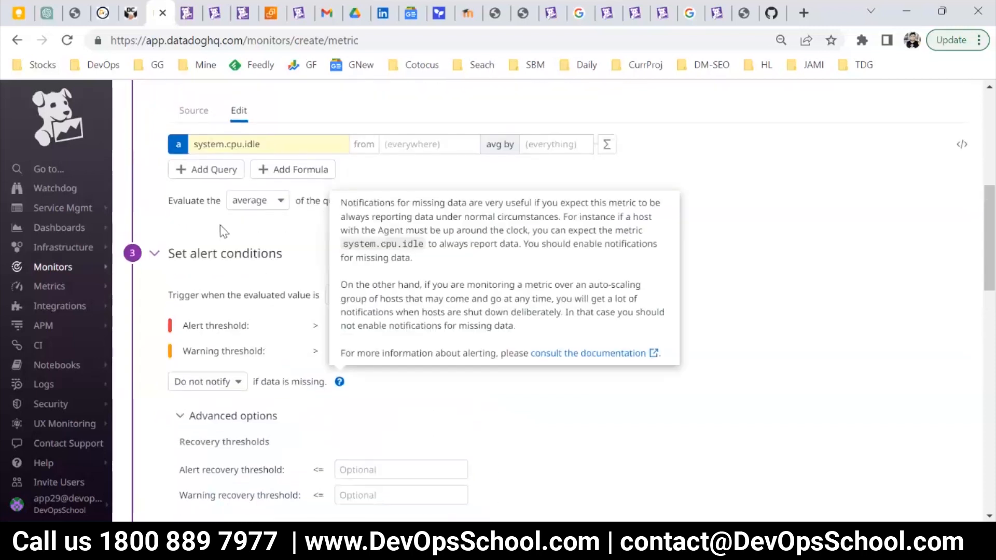
{"action": "left_click_drag", "start_coordinate": [164, 207], "coordinate": [499, 201]}
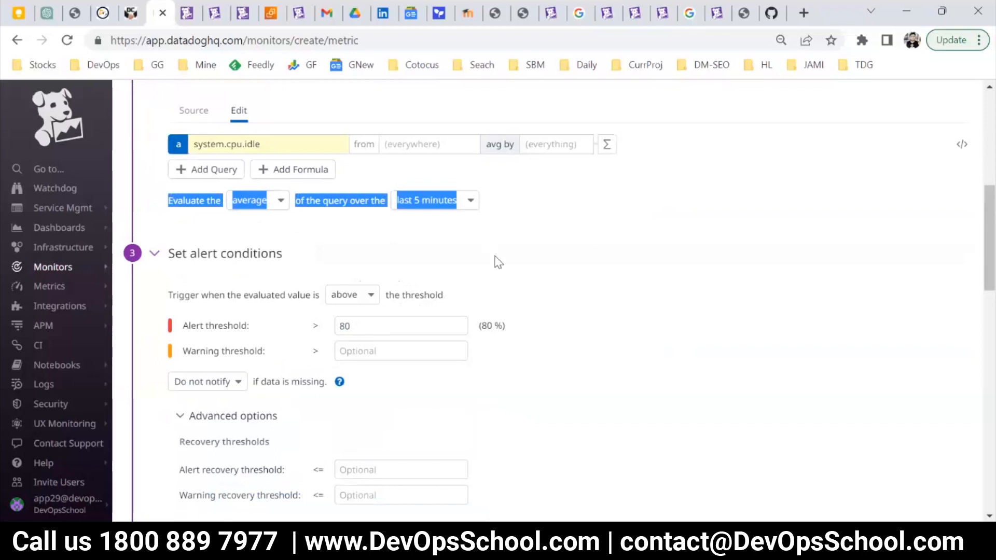
{"action": "scroll", "coordinate": [496, 259], "scroll_direction": "up", "scroll_amount": 3}
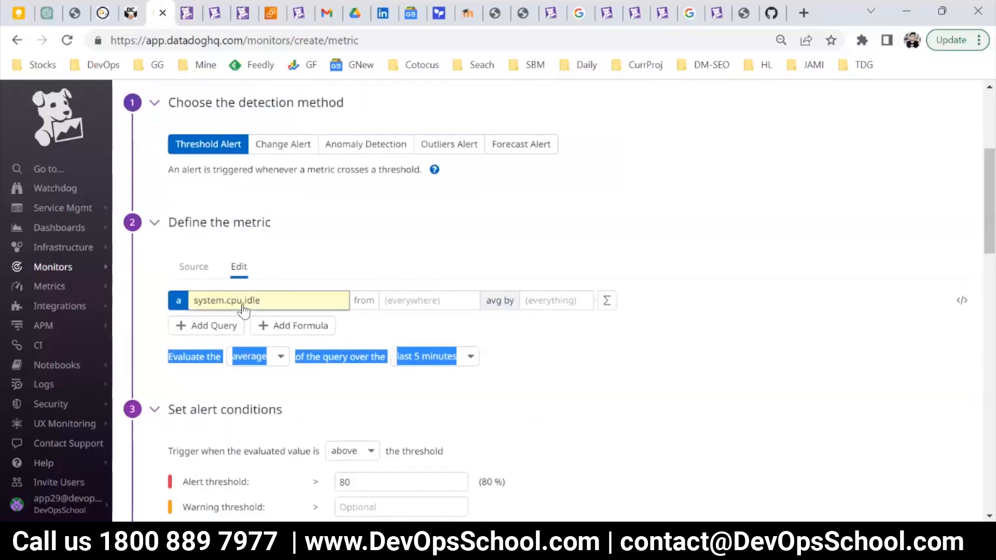
{"action": "left_click", "coordinate": [170, 356]}
{"action": "left_click", "coordinate": [240, 360]}
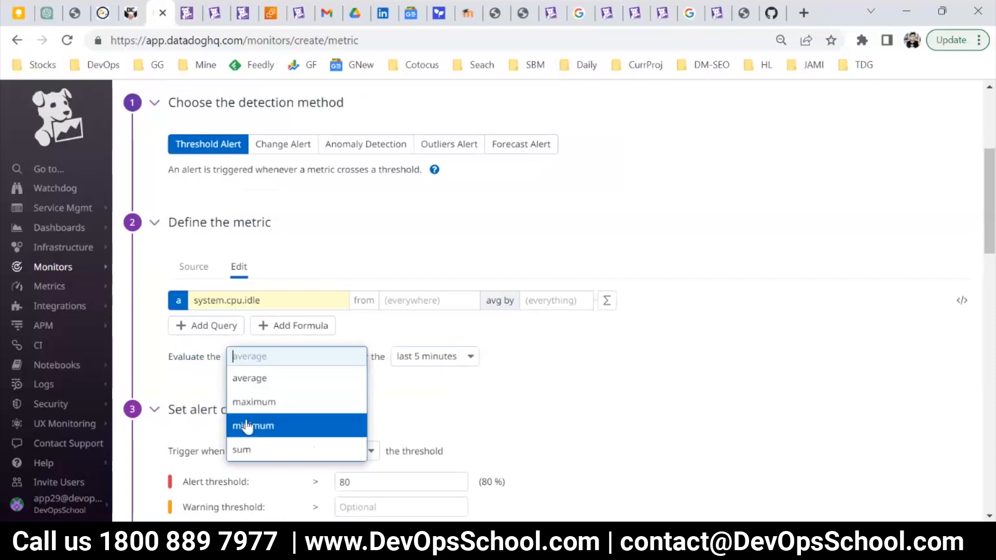
{"action": "left_click", "coordinate": [182, 393]}
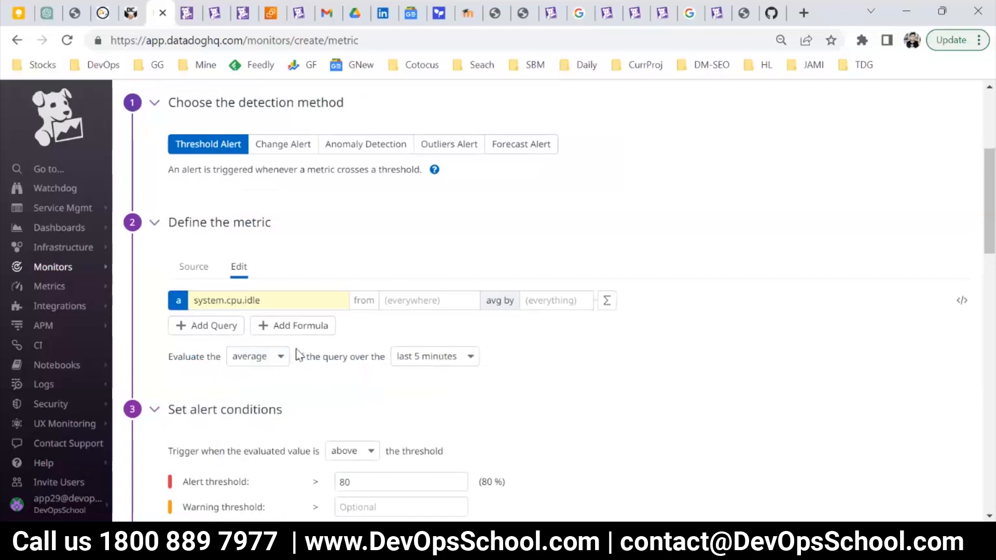
Check the alert threshold against the trigger condition and read the explanation of notifications for missing data.
{"action": "scroll", "coordinate": [351, 324], "scroll_direction": "down", "scroll_amount": 3}
{"action": "double_click", "coordinate": [351, 324]}
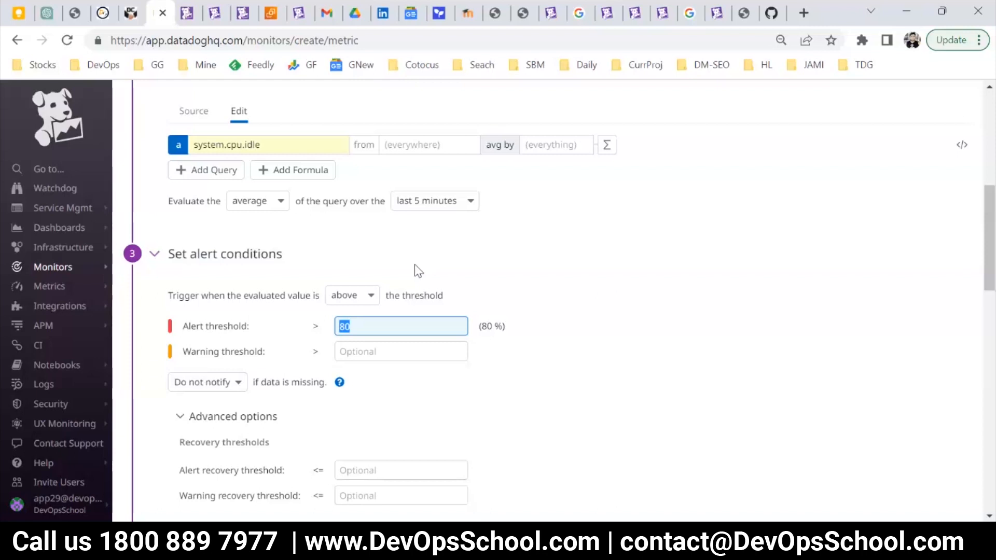
{"action": "scroll", "coordinate": [407, 284], "scroll_direction": "down", "scroll_amount": 3}
{"action": "scroll", "coordinate": [256, 300], "scroll_direction": "up", "scroll_amount": 3}
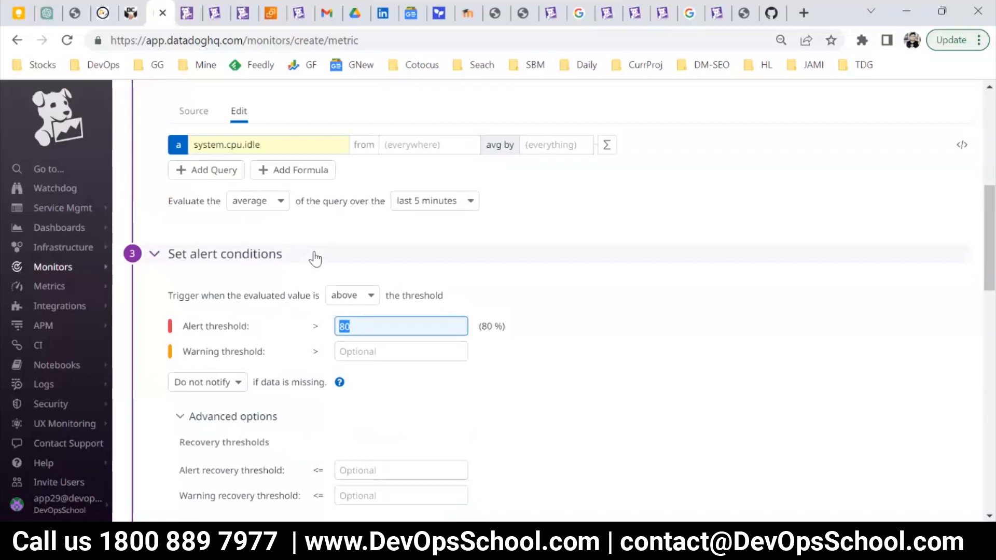
{"action": "scroll", "coordinate": [344, 291], "scroll_direction": "down", "scroll_amount": 3}
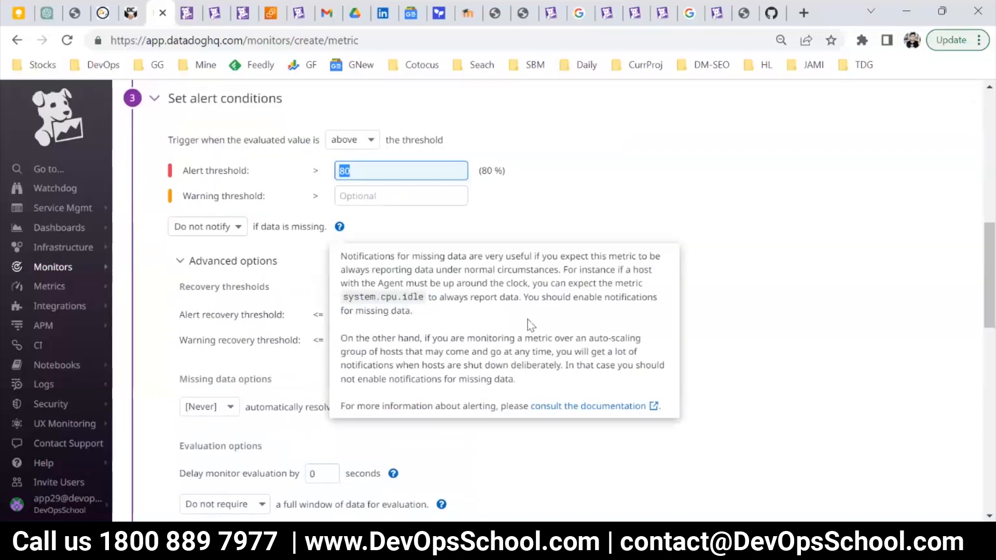
{"action": "scroll", "coordinate": [160, 327], "scroll_direction": "down", "scroll_amount": 2}
Collapse the advanced options and fill the notification message with repeated copies of "LESS CPU USED in {{host.name}}".
{"action": "left_click", "coordinate": [181, 183]}
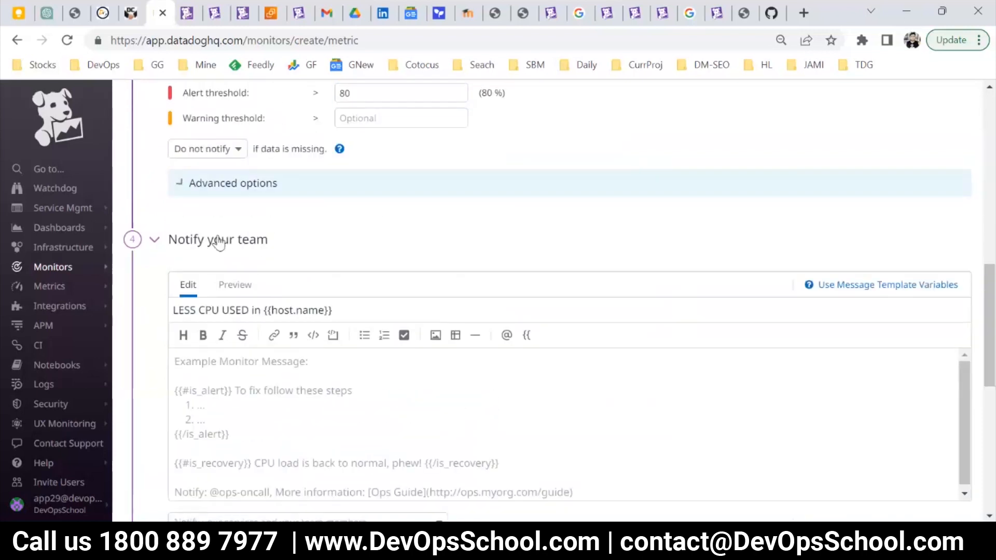
{"action": "left_click_drag", "start_coordinate": [371, 310], "coordinate": [167, 338]}
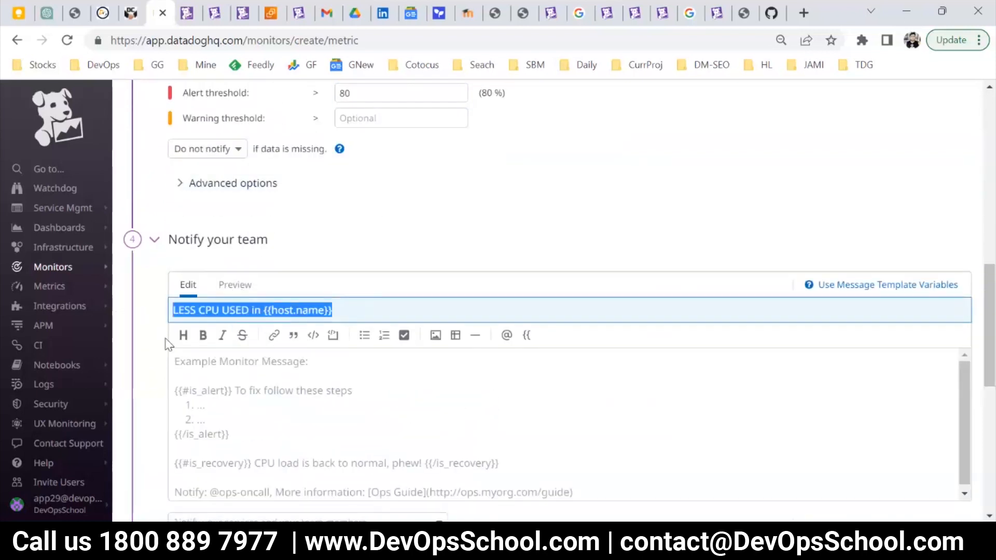
{"action": "left_click", "coordinate": [243, 402]}
{"action": "key", "text": "ctrl+v"}
{"action": "key", "text": "ctrl+v"}
{"action": "key", "text": "ctrl+v"}
{"action": "key", "text": "ctrl+v"}
{"action": "key", "text": "ctrl+v"}
{"action": "key", "text": "ctrl+v"}
{"action": "key", "text": "ctrl+v"}
{"action": "key", "text": "ctrl+v"}
{"action": "key", "text": "ctrl+v"}
{"action": "key", "text": "ctrl+v"}
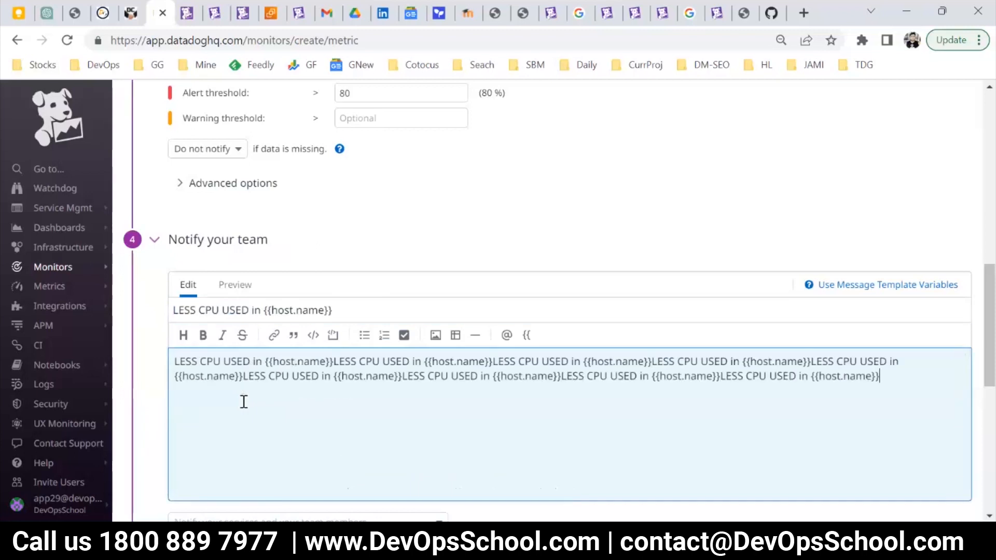
Check the priority choices, keep the priority at Not Defined, and create the metric monitor.
{"action": "scroll", "coordinate": [241, 363], "scroll_direction": "down", "scroll_amount": 7}
{"action": "scroll", "coordinate": [270, 327], "scroll_direction": "down", "scroll_amount": 1}
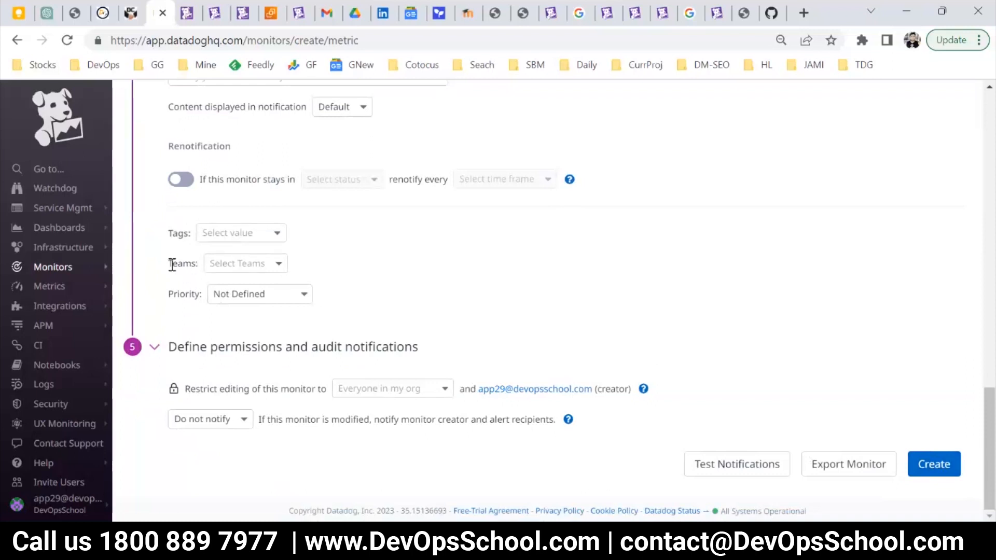
{"action": "left_click", "coordinate": [223, 294]}
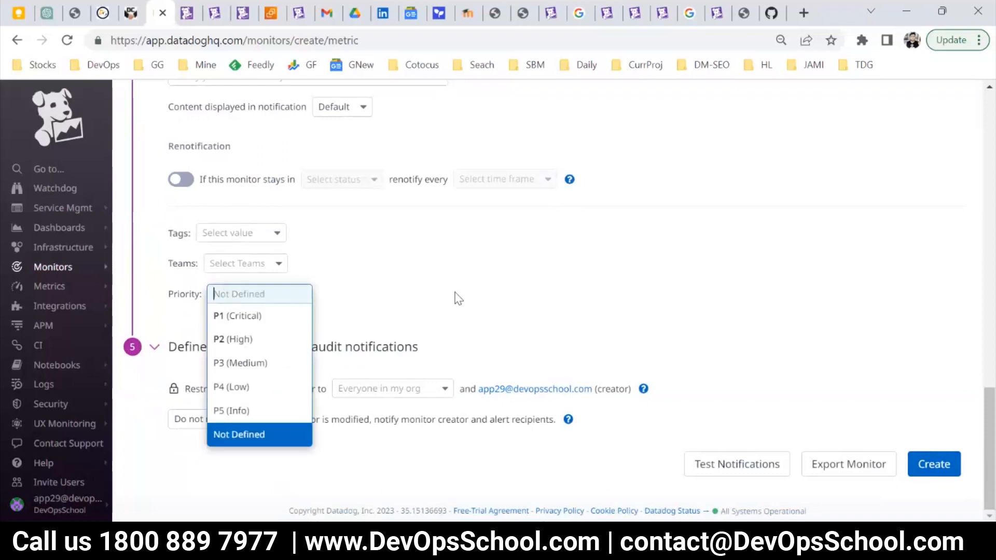
{"action": "left_click", "coordinate": [373, 318]}
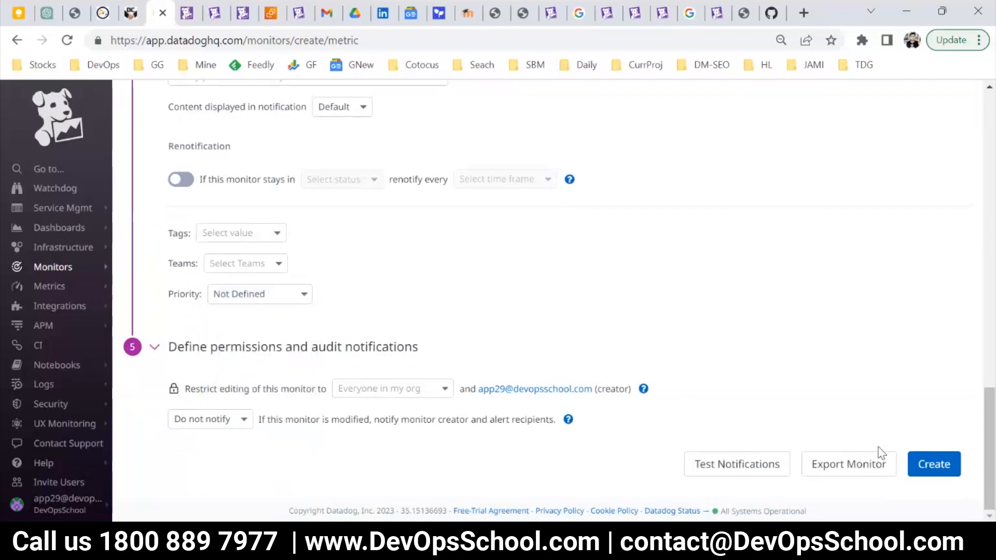
{"action": "left_click", "coordinate": [935, 472]}
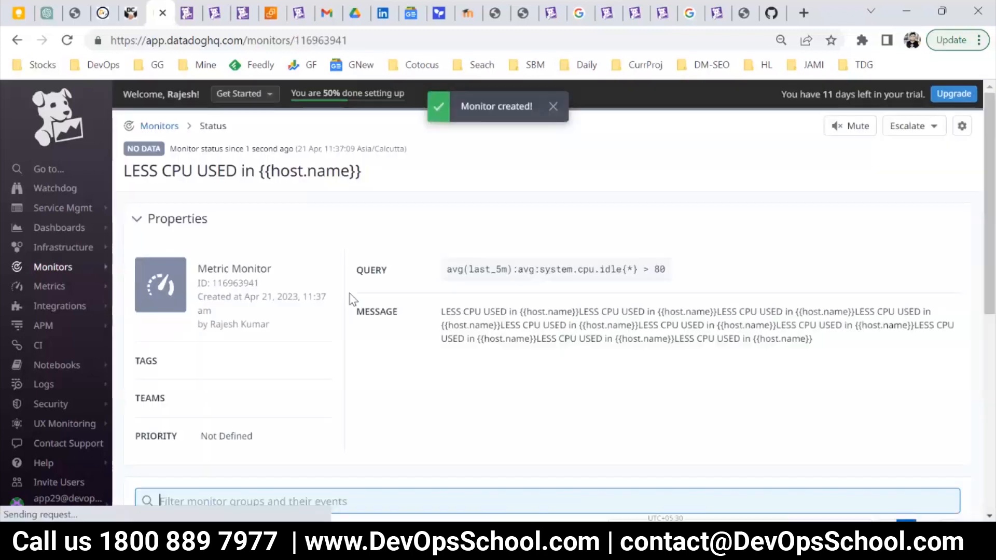
Return to the list of monitors and open the "NO Data is coming from {{host.name}}" monitor for editing.
{"action": "mouse_move", "coordinate": [78, 267]}
{"action": "left_click", "coordinate": [145, 273]}
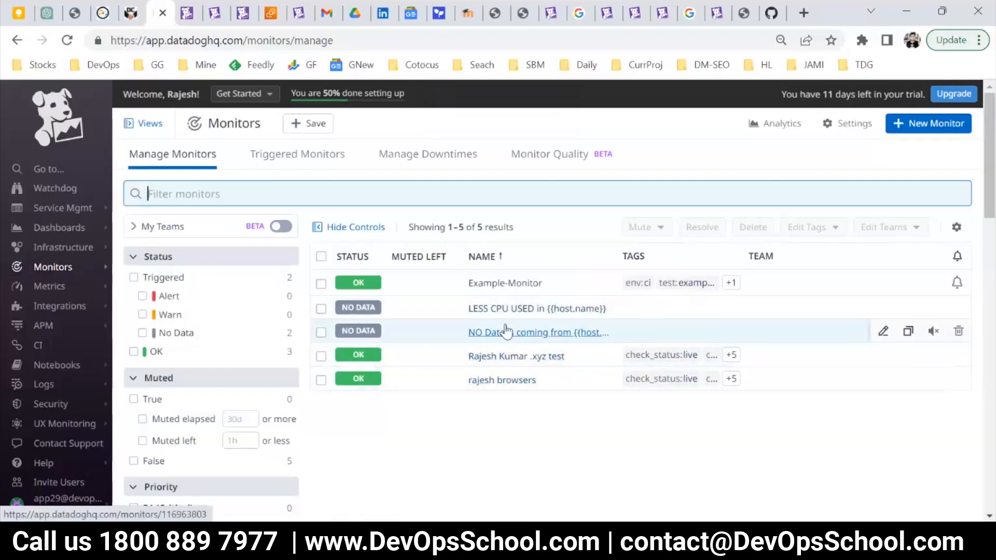
{"action": "left_click", "coordinate": [508, 333]}
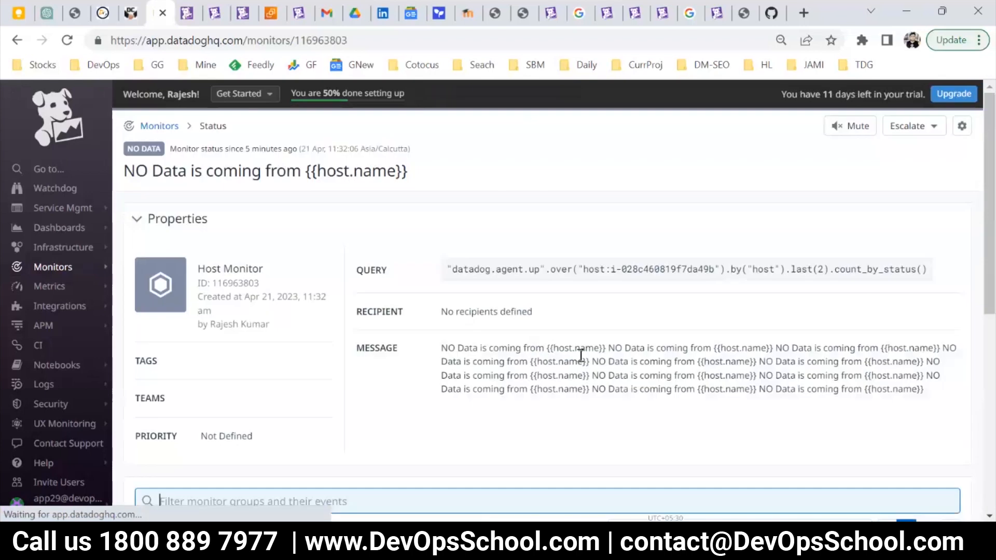
{"action": "left_click", "coordinate": [962, 126]}
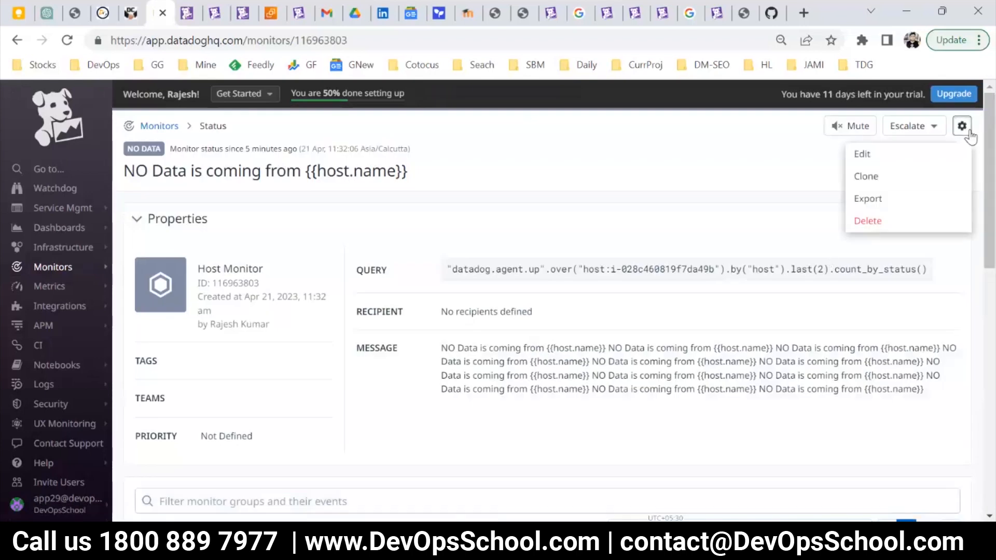
{"action": "left_click", "coordinate": [861, 154]}
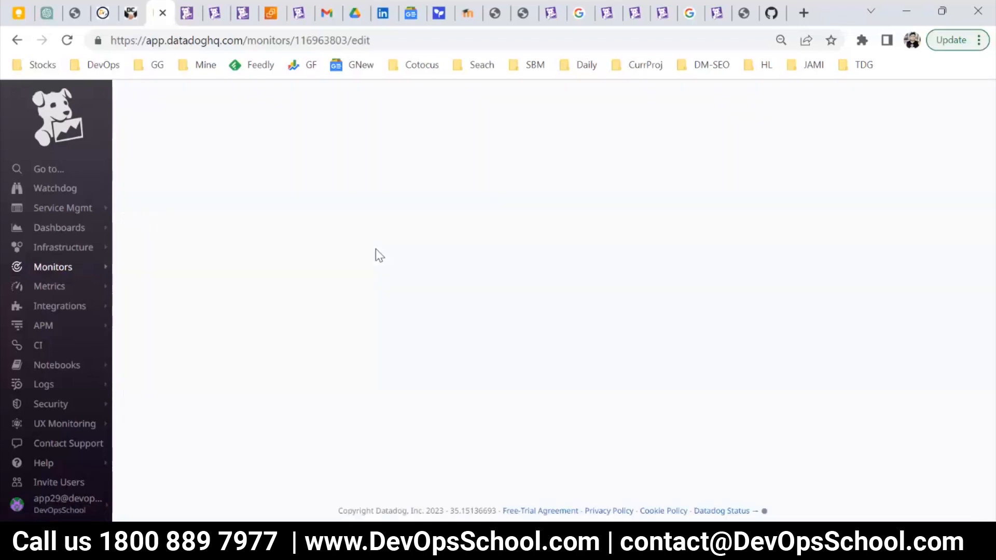
Review the host monitor's alert conditions, aggregation, renotification, tag and priority settings.
{"action": "scroll", "coordinate": [381, 306], "scroll_direction": "down", "scroll_amount": 2}
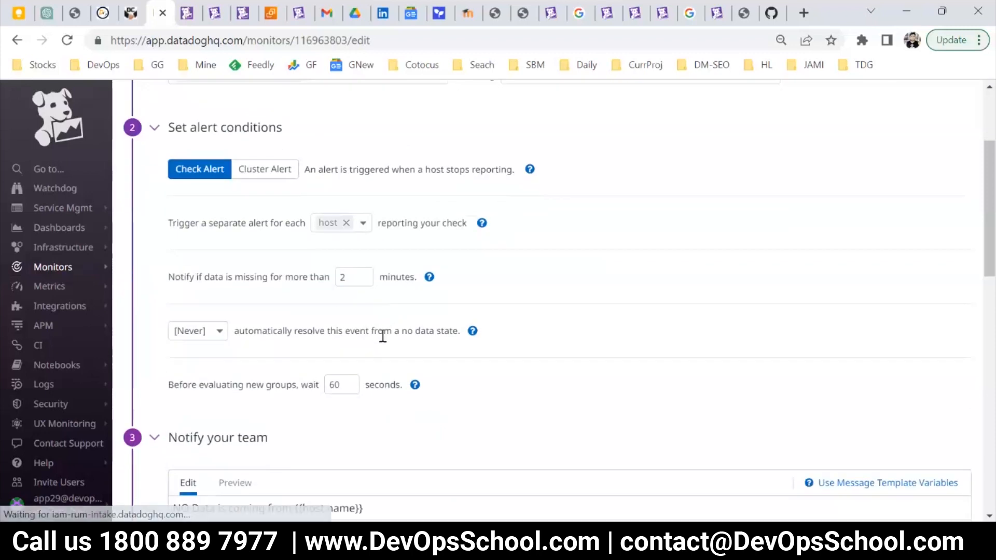
{"action": "scroll", "coordinate": [378, 352], "scroll_direction": "down", "scroll_amount": 10}
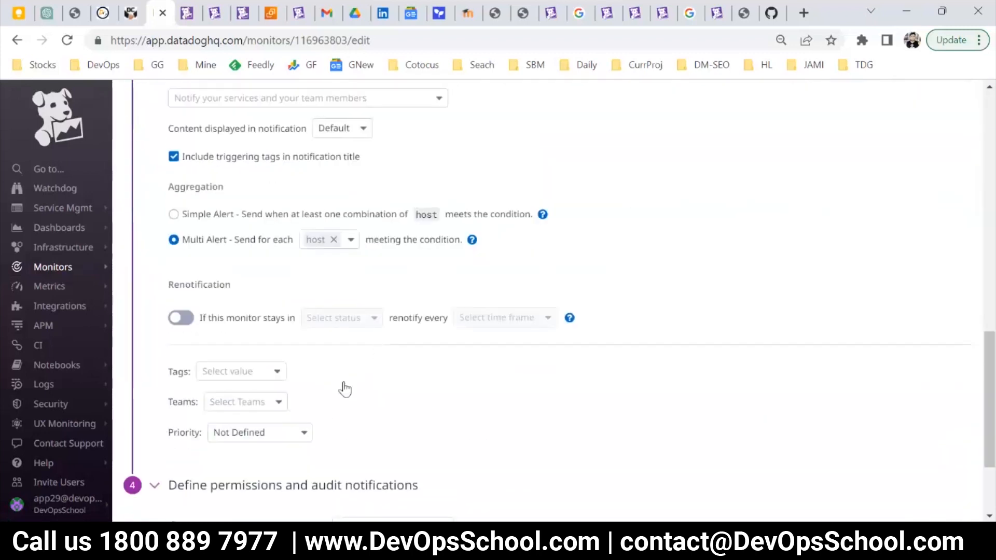
{"action": "scroll", "coordinate": [351, 382], "scroll_direction": "down", "scroll_amount": 3}
{"action": "scroll", "coordinate": [352, 378], "scroll_direction": "up", "scroll_amount": 12}
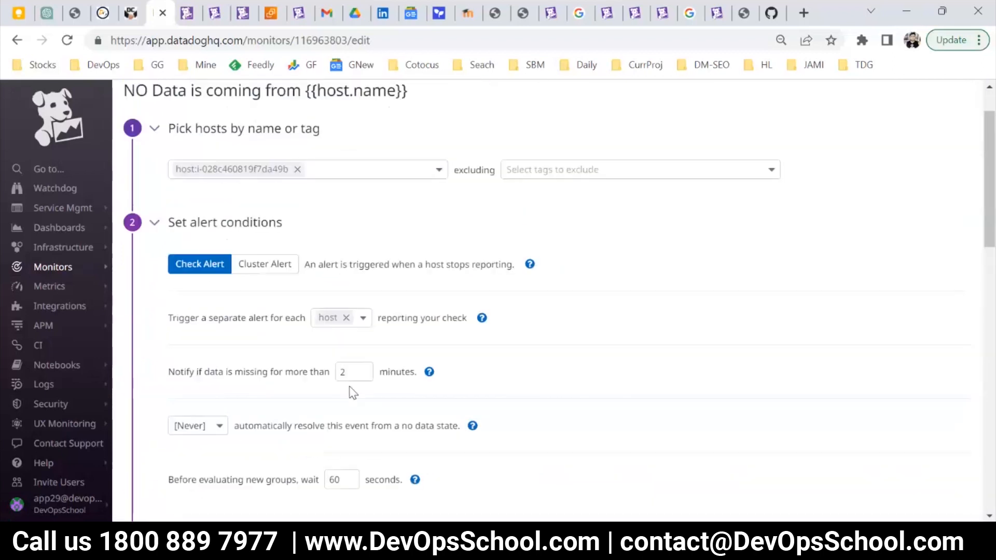
Try to locate a setting on the host monitor's edit page by searching for "rert" and similar text.
{"action": "key", "text": "ctrl+f"}
{"action": "type", "text": "rert"}
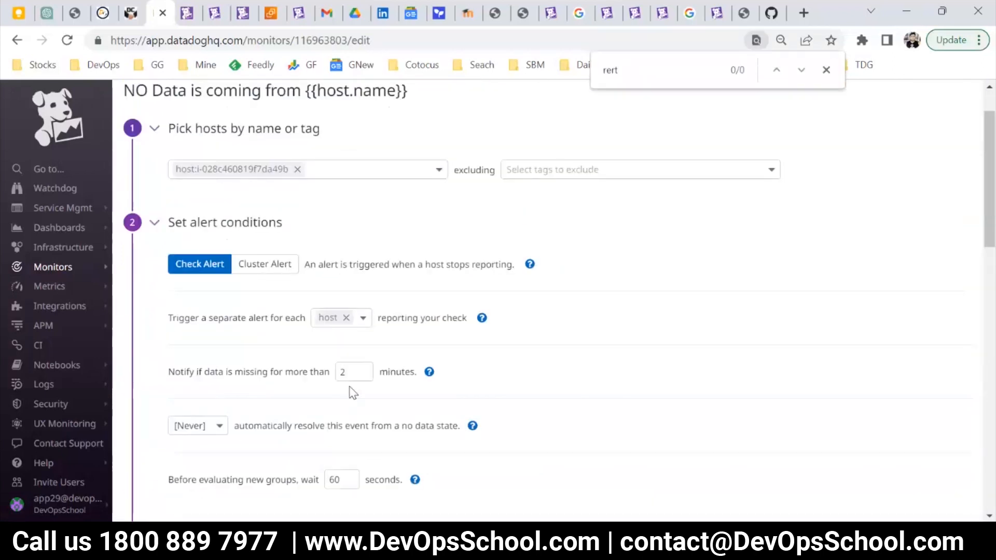
{"action": "key", "text": "Escape"}
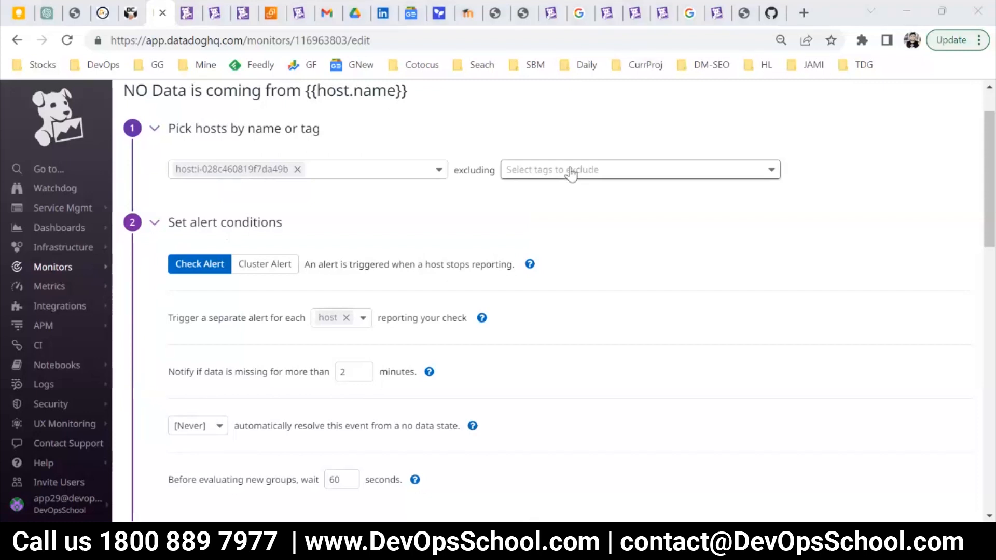
{"action": "left_click", "coordinate": [923, 228]}
{"action": "key", "text": "ctrl+f"}
{"action": "type", "text": "r"}
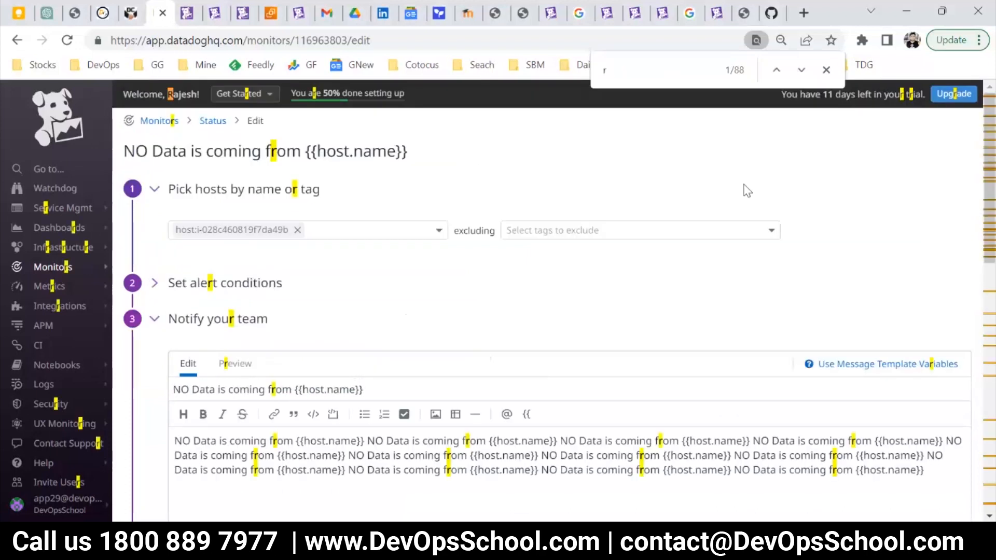
{"action": "key", "text": "BackSpace"}
{"action": "type", "text": "tr"}
{"action": "key", "text": "Escape"}
Recheck the host monitor's notification aggregation, missing-data conditions and message.
{"action": "scroll", "coordinate": [349, 344], "scroll_direction": "down", "scroll_amount": 8}
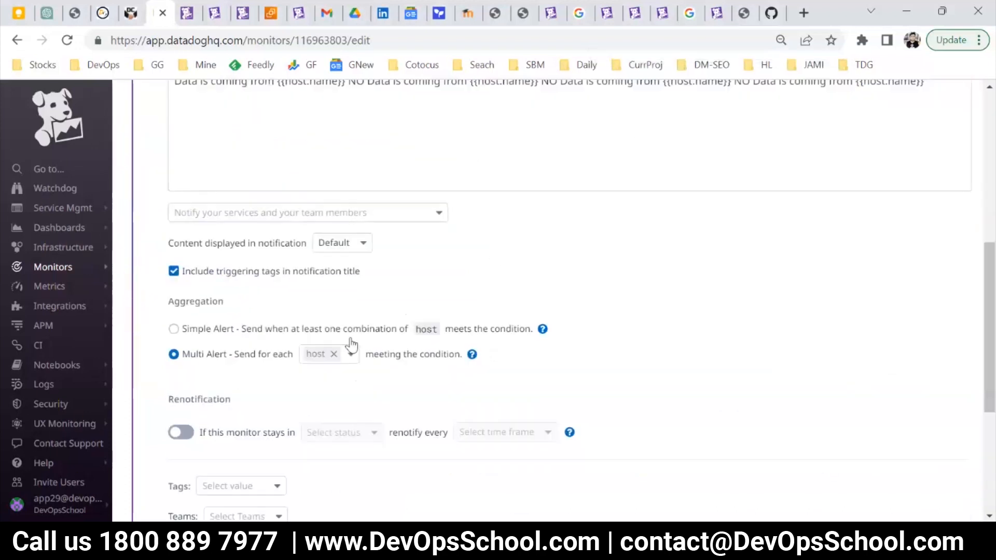
{"action": "scroll", "coordinate": [285, 295], "scroll_direction": "up", "scroll_amount": 11}
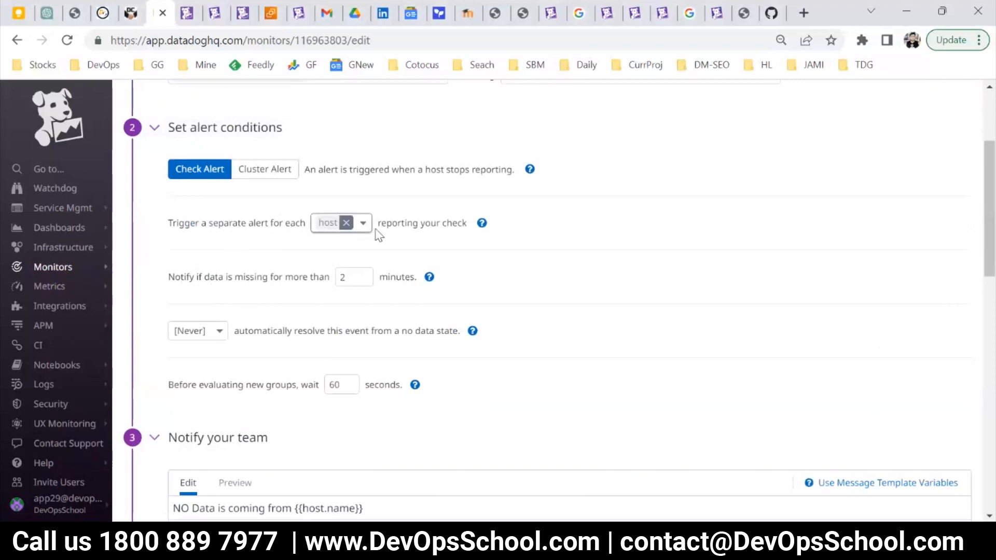
{"action": "scroll", "coordinate": [306, 407], "scroll_direction": "down", "scroll_amount": 6}
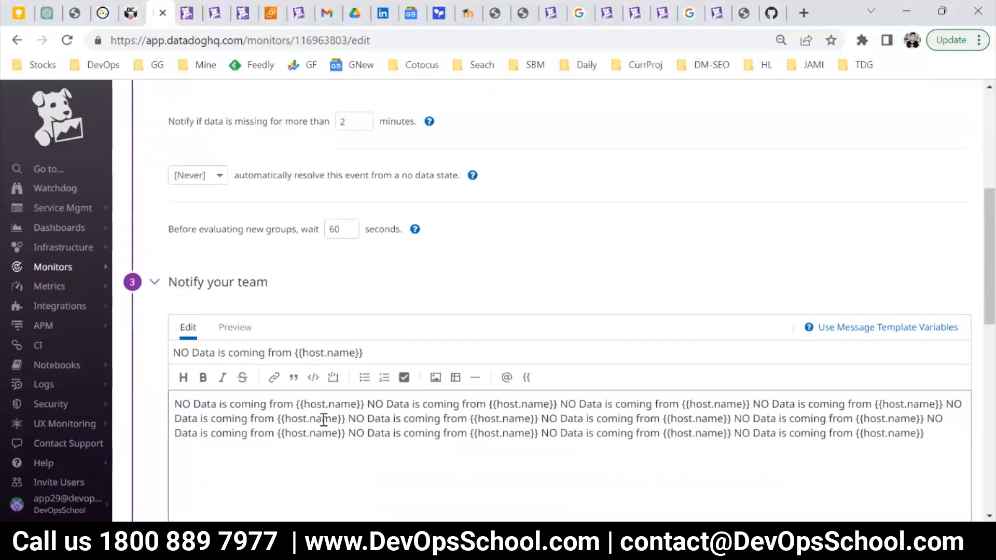
Review the host monitor's new-group evaluation delay, renotification, tags, priority and edit permission settings.
{"action": "scroll", "coordinate": [319, 413], "scroll_direction": "up", "scroll_amount": 2}
{"action": "left_click_drag", "start_coordinate": [214, 232], "coordinate": [288, 232]}
{"action": "scroll", "coordinate": [311, 327], "scroll_direction": "down", "scroll_amount": 3}
{"action": "scroll", "coordinate": [311, 365], "scroll_direction": "down", "scroll_amount": 5}
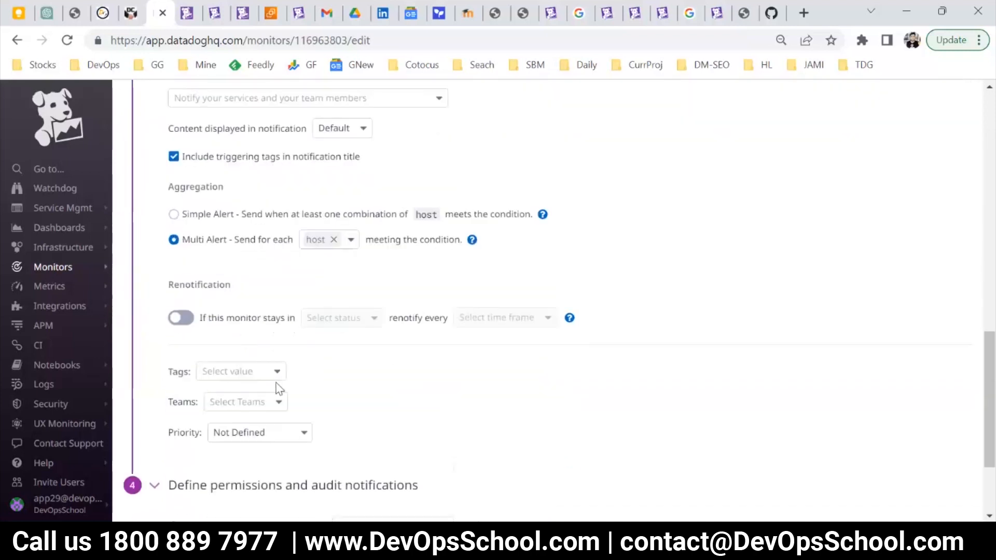
{"action": "scroll", "coordinate": [277, 384], "scroll_direction": "down", "scroll_amount": 2}
{"action": "scroll", "coordinate": [319, 409], "scroll_direction": "down", "scroll_amount": 2}
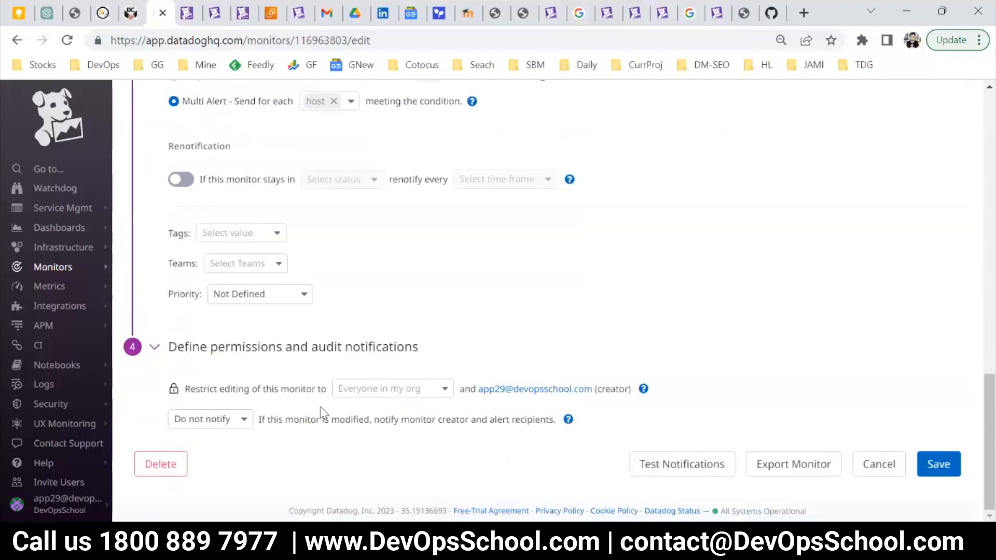
{"action": "scroll", "coordinate": [316, 407], "scroll_direction": "up", "scroll_amount": 15}
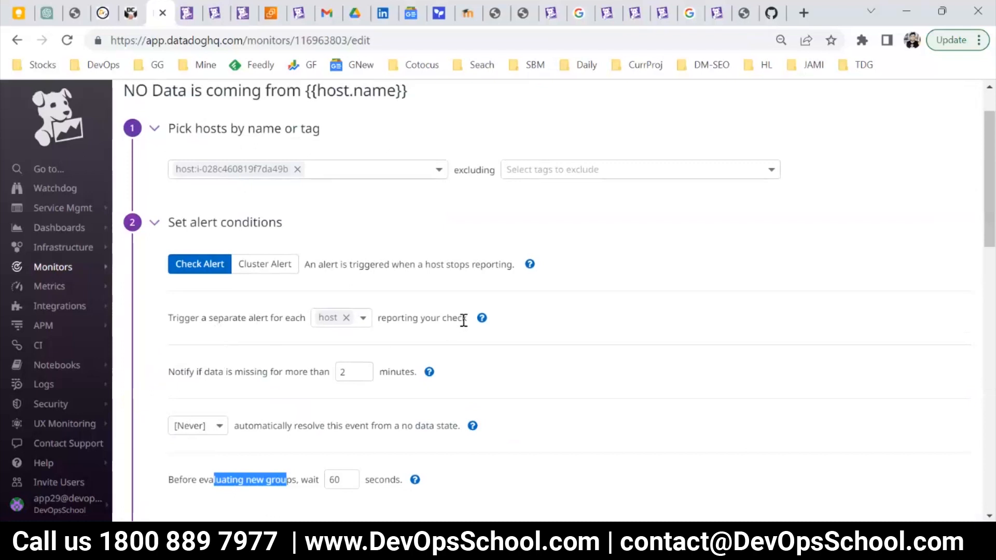
Examine the host monitor's automatic resolve option, the wait before evaluating new groups and the renotification condition.
{"action": "left_click_drag", "start_coordinate": [196, 373], "coordinate": [413, 350]}
{"action": "scroll", "coordinate": [269, 379], "scroll_direction": "down", "scroll_amount": 1}
{"action": "scroll", "coordinate": [269, 389], "scroll_direction": "down", "scroll_amount": 1}
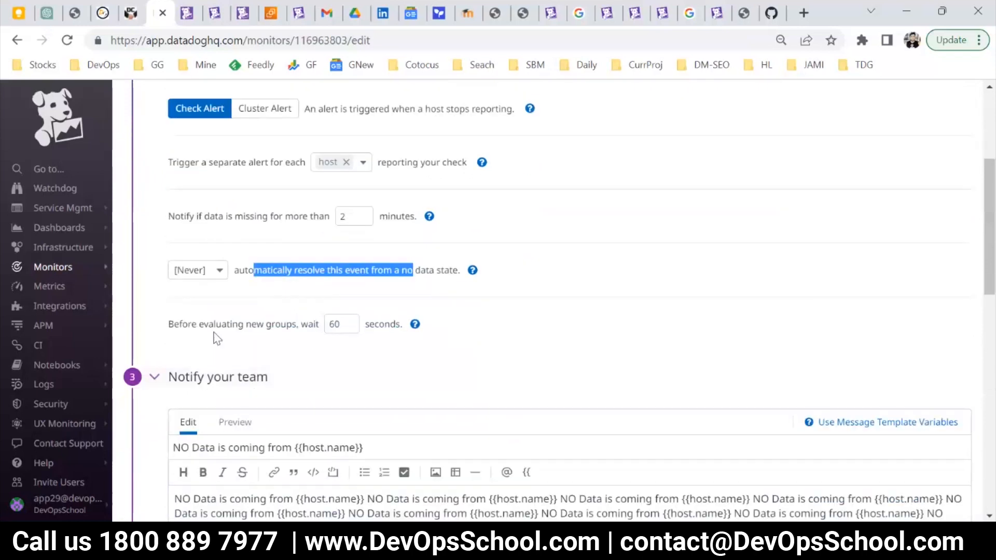
{"action": "left_click_drag", "start_coordinate": [173, 325], "coordinate": [415, 327]}
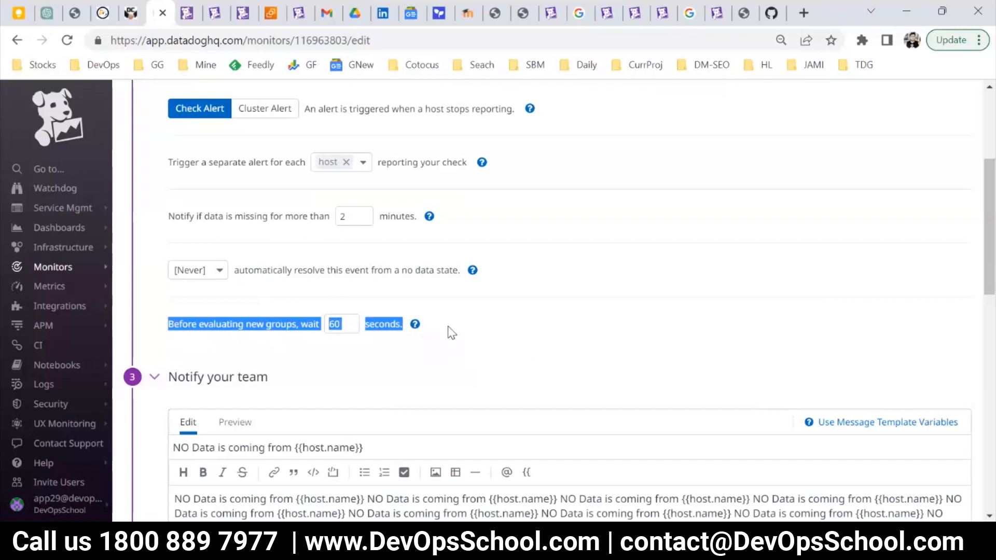
{"action": "scroll", "coordinate": [451, 333], "scroll_direction": "down", "scroll_amount": 7}
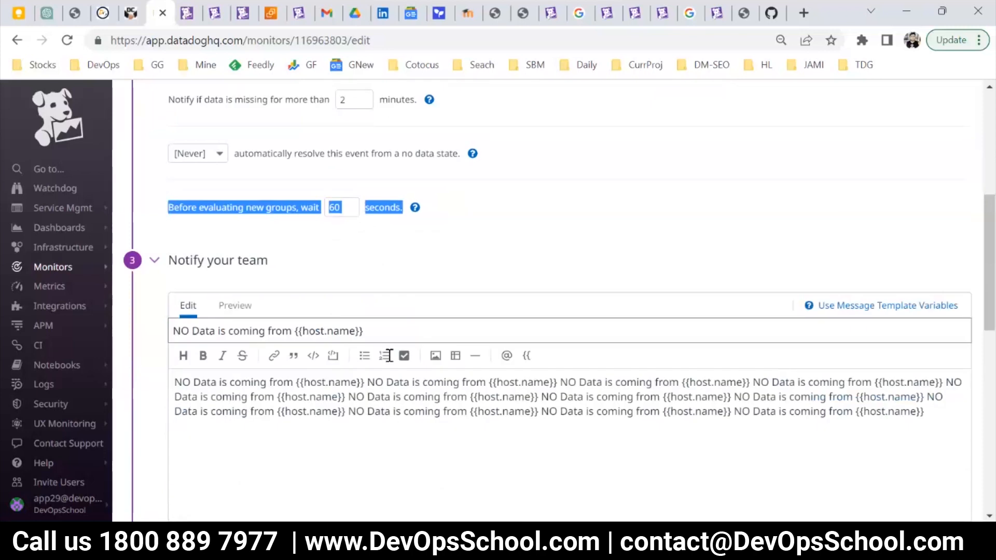
{"action": "scroll", "coordinate": [375, 376], "scroll_direction": "down", "scroll_amount": 1}
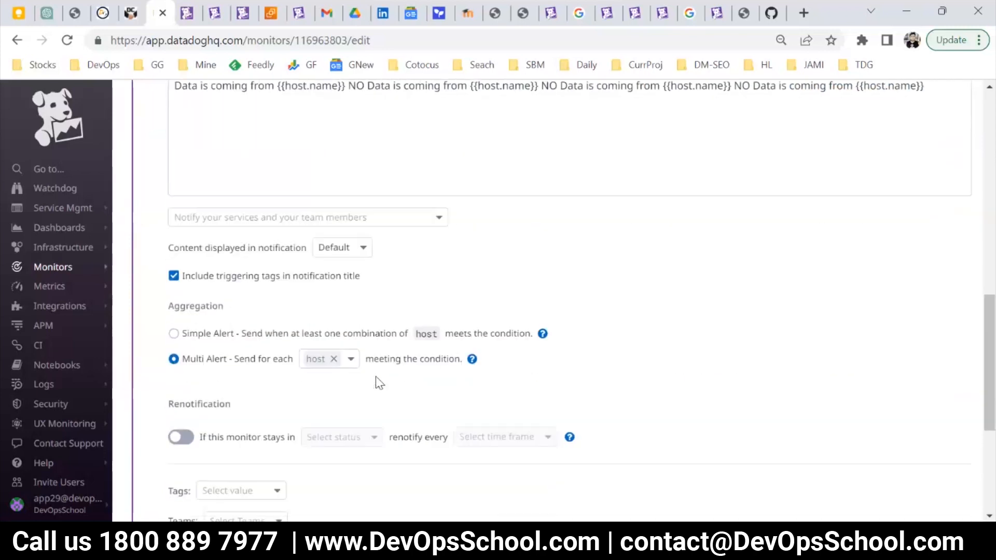
{"action": "scroll", "coordinate": [378, 382], "scroll_direction": "down", "scroll_amount": 1}
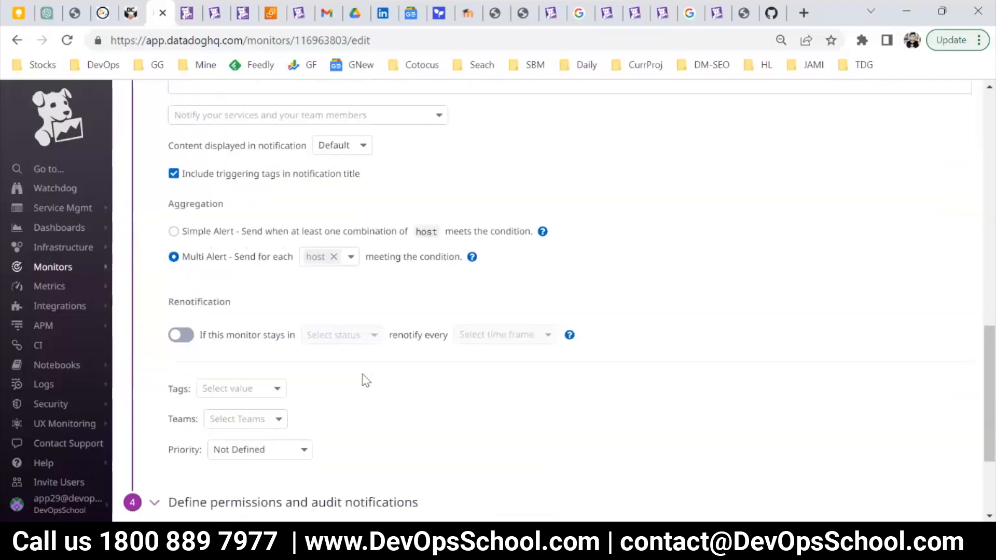
{"action": "left_click_drag", "start_coordinate": [201, 335], "coordinate": [658, 367]}
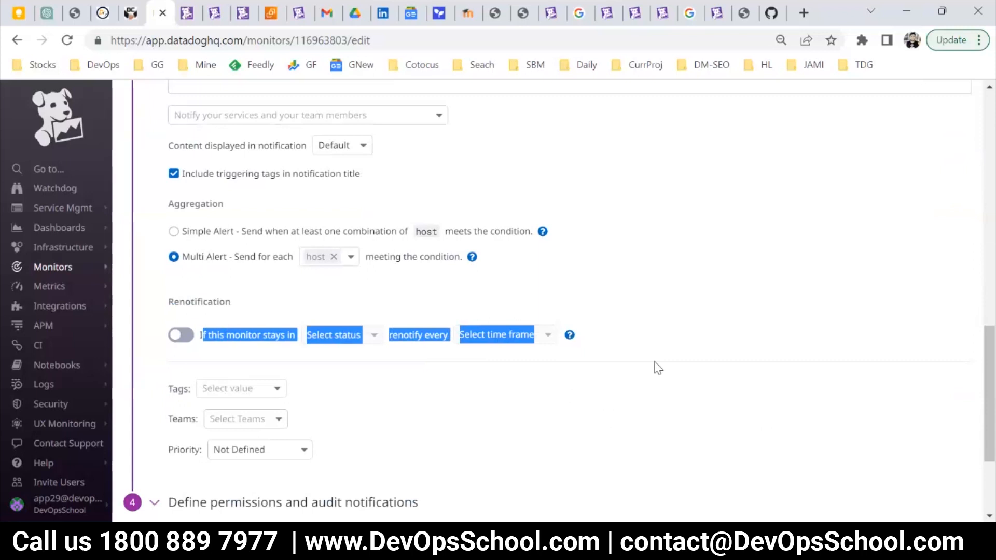
Re-read how long data must be missing before the host monitor notifies, including the help text, and the new-group wait time.
{"action": "scroll", "coordinate": [513, 329], "scroll_direction": "up", "scroll_amount": 10}
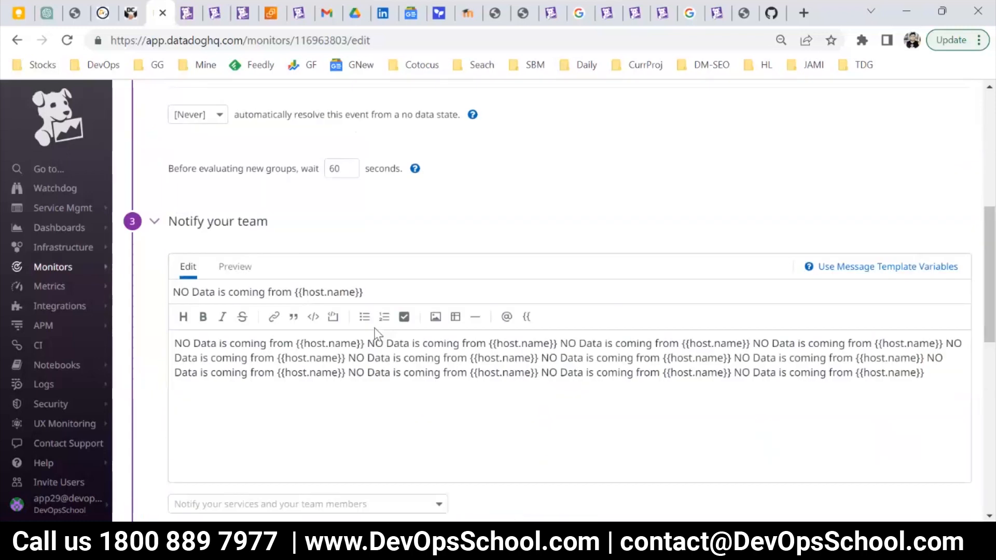
{"action": "double_click", "coordinate": [176, 324]}
{"action": "left_click_drag", "start_coordinate": [213, 325], "coordinate": [379, 326]}
{"action": "left_click", "coordinate": [176, 216]}
{"action": "left_click_drag", "start_coordinate": [176, 216], "coordinate": [190, 216]}
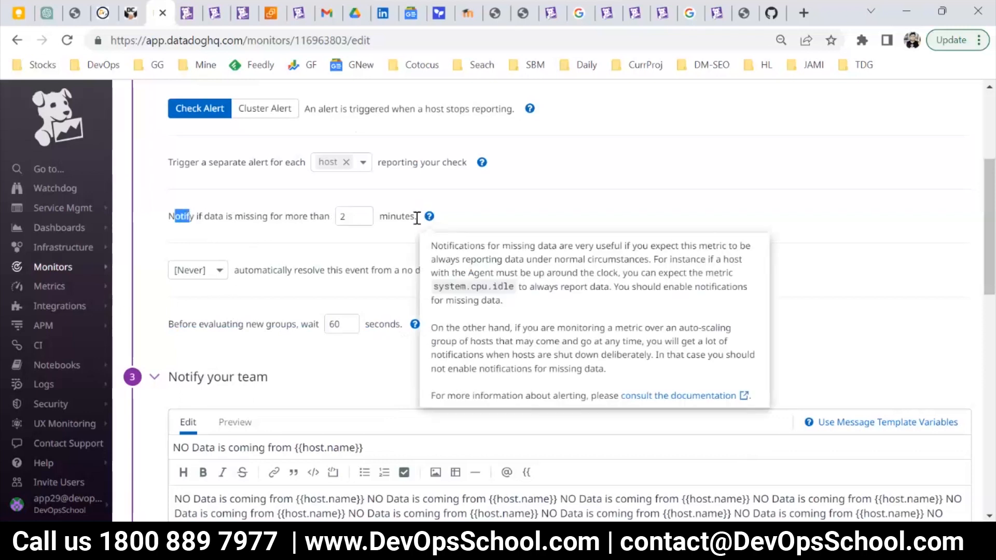
{"action": "left_click_drag", "start_coordinate": [417, 216], "coordinate": [401, 216]}
{"action": "left_click_drag", "start_coordinate": [280, 212], "coordinate": [411, 216]}
{"action": "left_click_drag", "start_coordinate": [390, 324], "coordinate": [306, 322]}
{"action": "scroll", "coordinate": [308, 322], "scroll_direction": "down", "scroll_amount": 12}
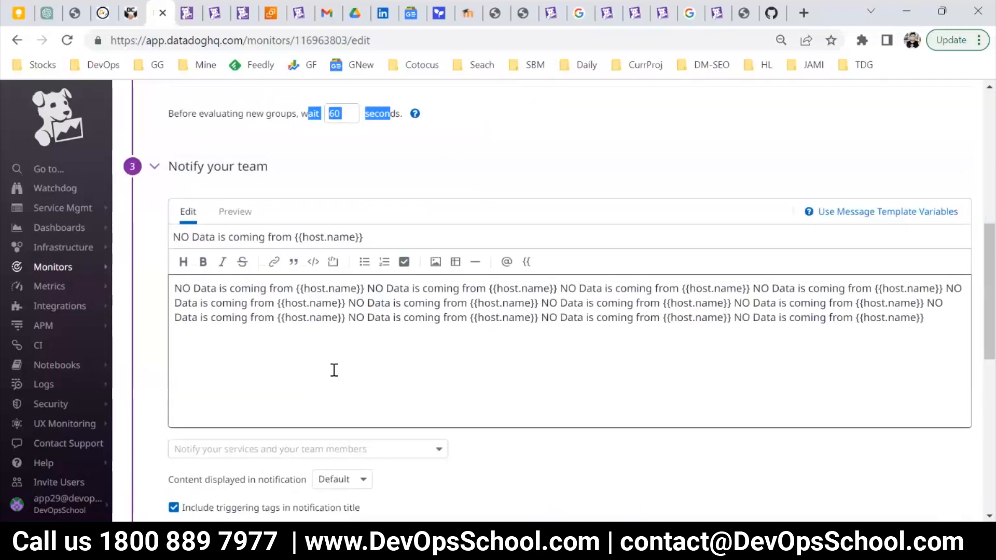
Check the host monitor's editing restrictions, notification message, triggering-tags option and aggregation settings.
{"action": "scroll", "coordinate": [308, 385], "scroll_direction": "down", "scroll_amount": 1}
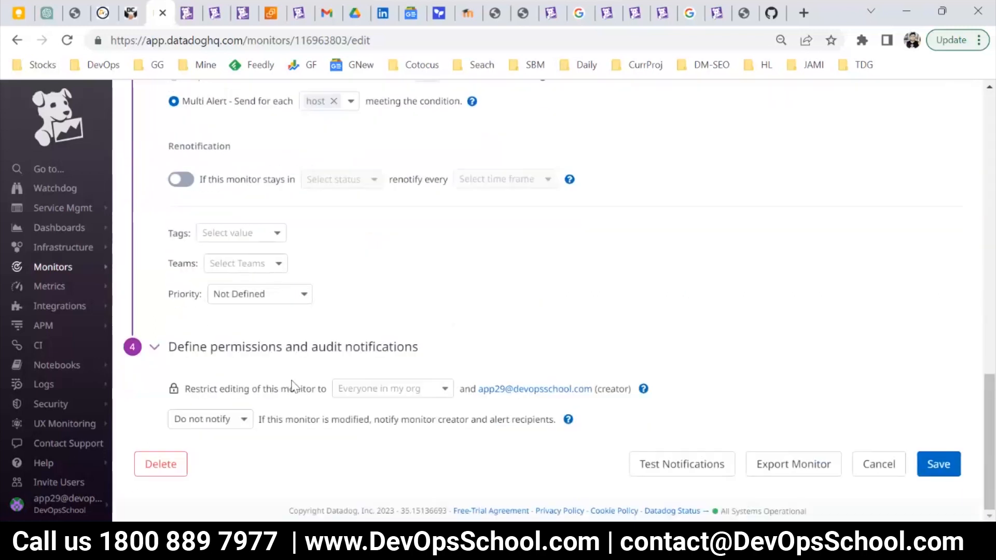
{"action": "scroll", "coordinate": [290, 381], "scroll_direction": "up", "scroll_amount": 3}
{"action": "scroll", "coordinate": [315, 384], "scroll_direction": "down", "scroll_amount": 3}
{"action": "left_click_drag", "start_coordinate": [214, 389], "coordinate": [281, 389]}
{"action": "scroll", "coordinate": [269, 381], "scroll_direction": "up", "scroll_amount": 1}
{"action": "scroll", "coordinate": [269, 380], "scroll_direction": "up", "scroll_amount": 3}
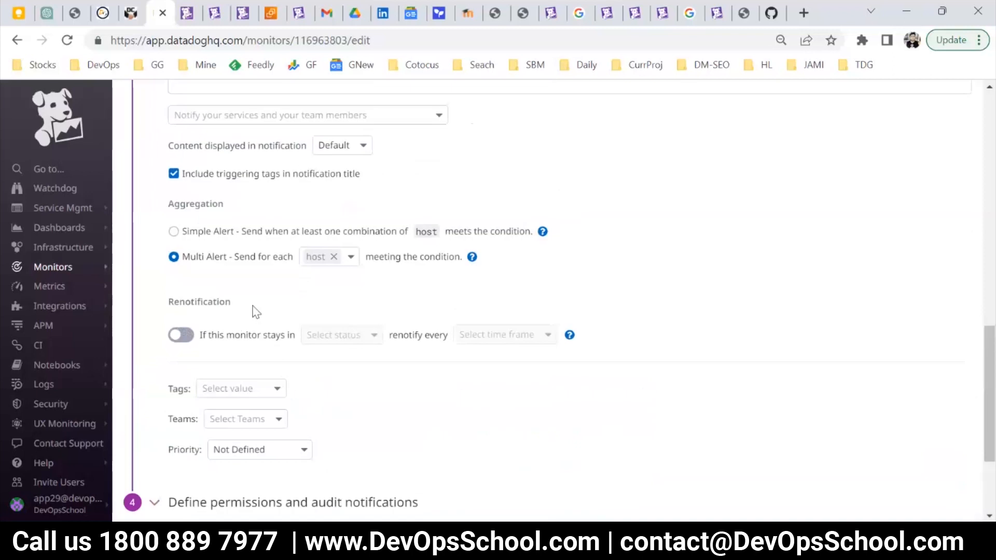
{"action": "scroll", "coordinate": [289, 382], "scroll_direction": "down", "scroll_amount": 2}
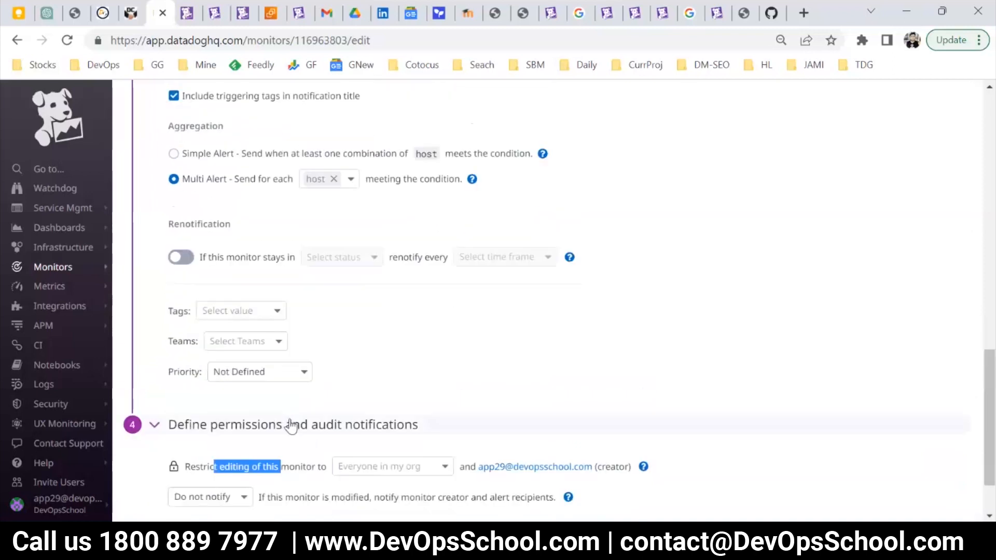
{"action": "scroll", "coordinate": [280, 410], "scroll_direction": "up", "scroll_amount": 5}
{"action": "scroll", "coordinate": [241, 413], "scroll_direction": "up", "scroll_amount": 5}
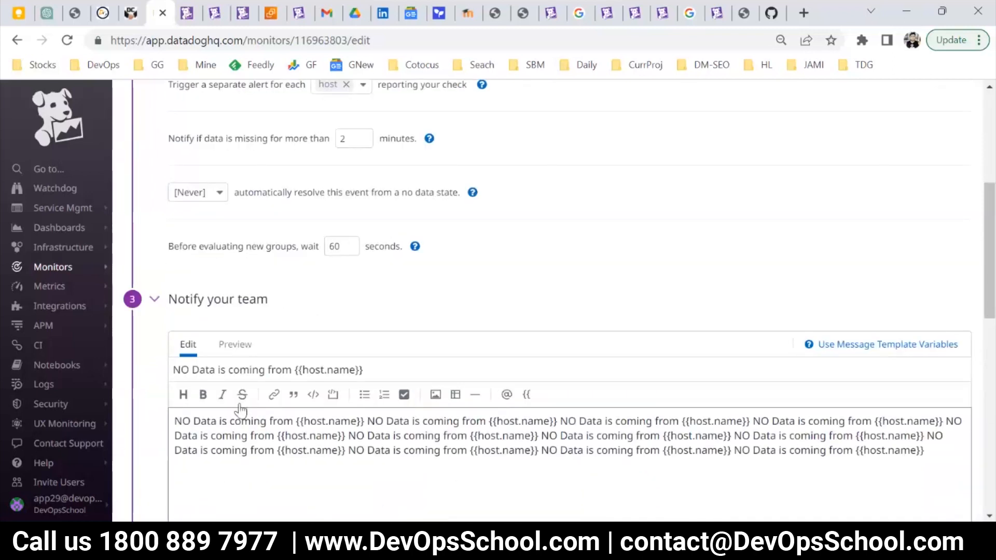
{"action": "scroll", "coordinate": [259, 334], "scroll_direction": "down", "scroll_amount": 6}
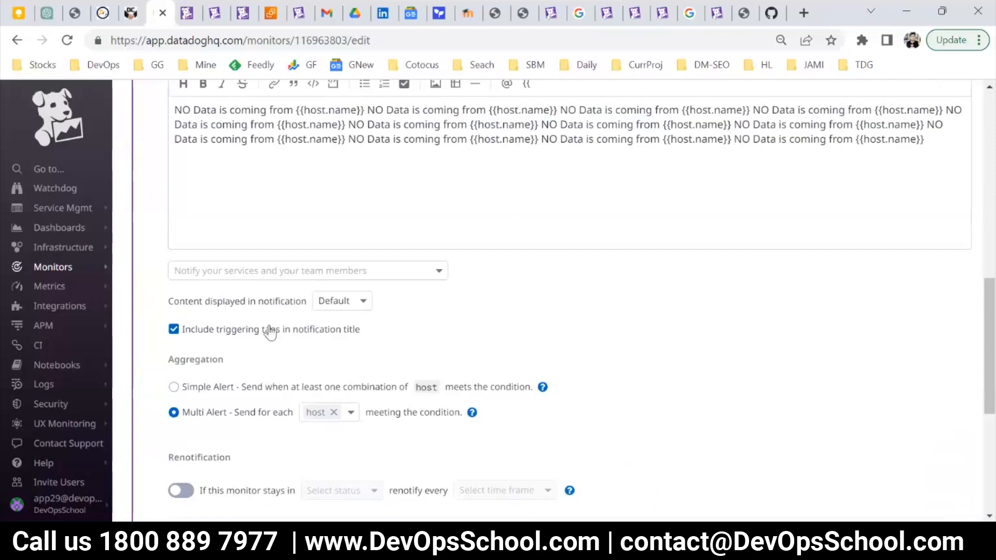
{"action": "scroll", "coordinate": [289, 344], "scroll_direction": "down", "scroll_amount": 2}
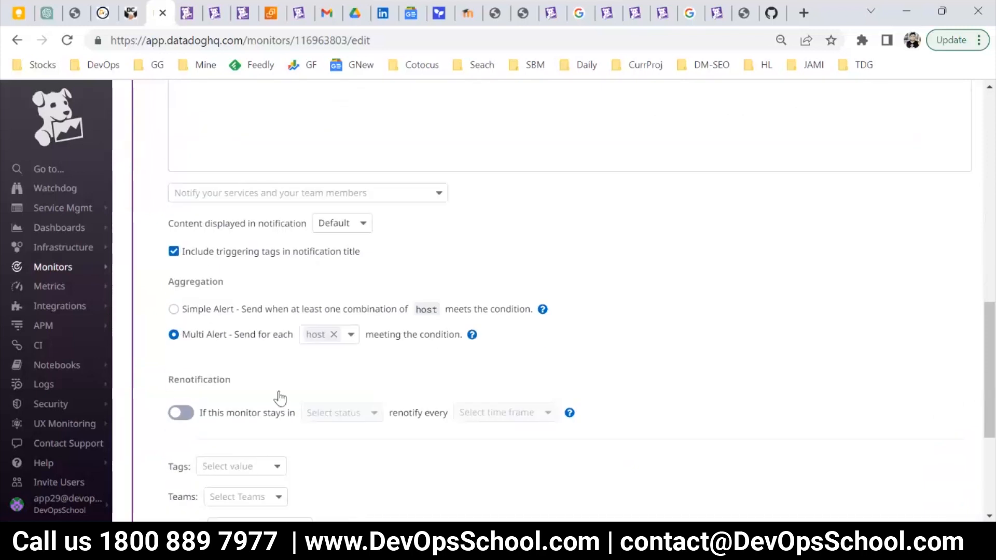
{"action": "scroll", "coordinate": [278, 400], "scroll_direction": "down", "scroll_amount": 2}
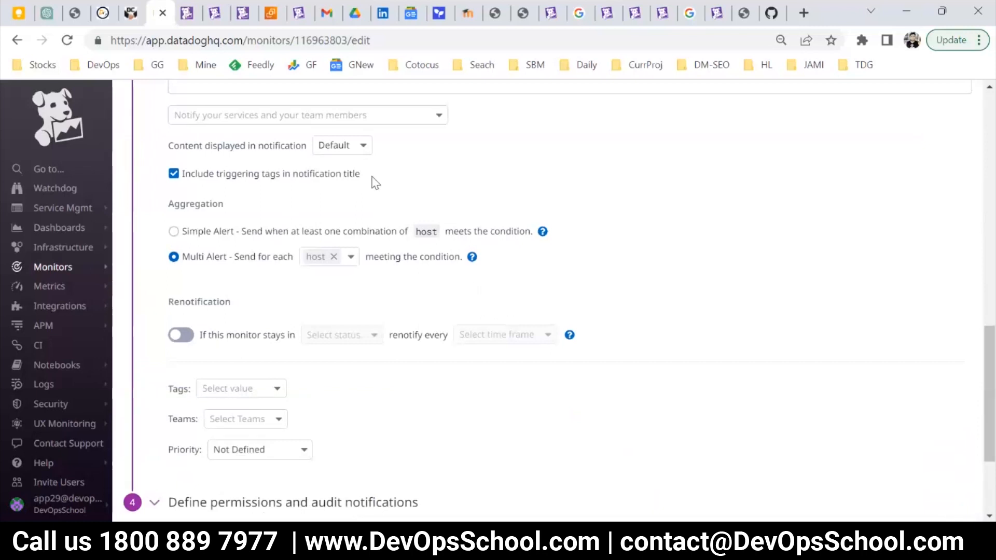
Turn on renotification for the host monitor in the Alert and No Data states every 30 minutes and read its occurrence limit.
{"action": "mouse_move", "coordinate": [473, 257]}
{"action": "mouse_move", "coordinate": [66, 267]}
{"action": "left_click", "coordinate": [185, 340]}
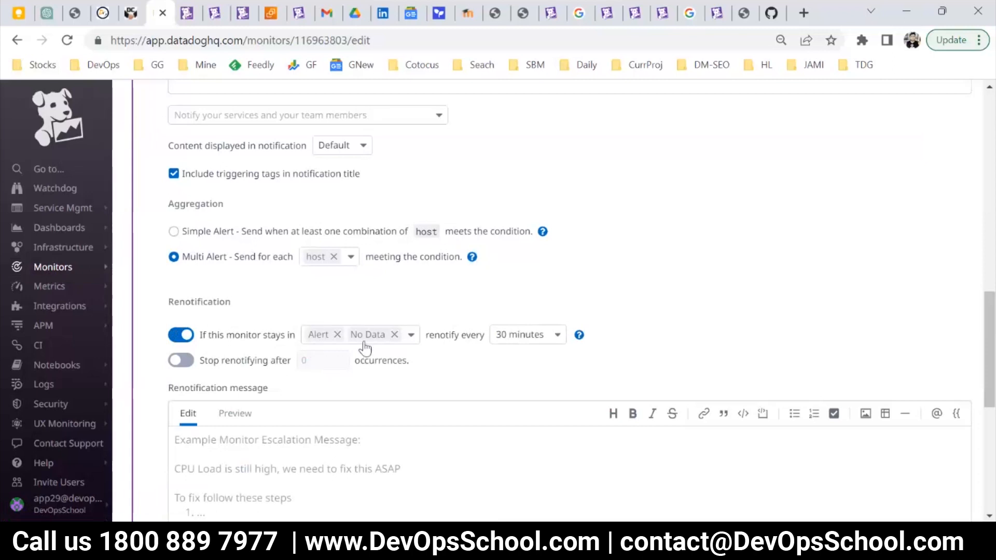
{"action": "left_click_drag", "start_coordinate": [441, 335], "coordinate": [534, 337]}
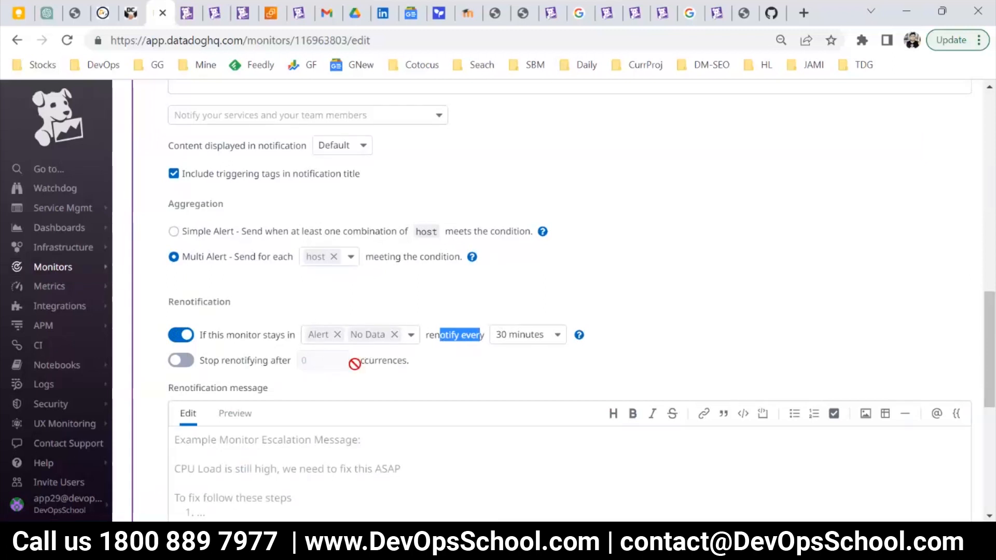
{"action": "left_click_drag", "start_coordinate": [409, 362], "coordinate": [353, 362]}
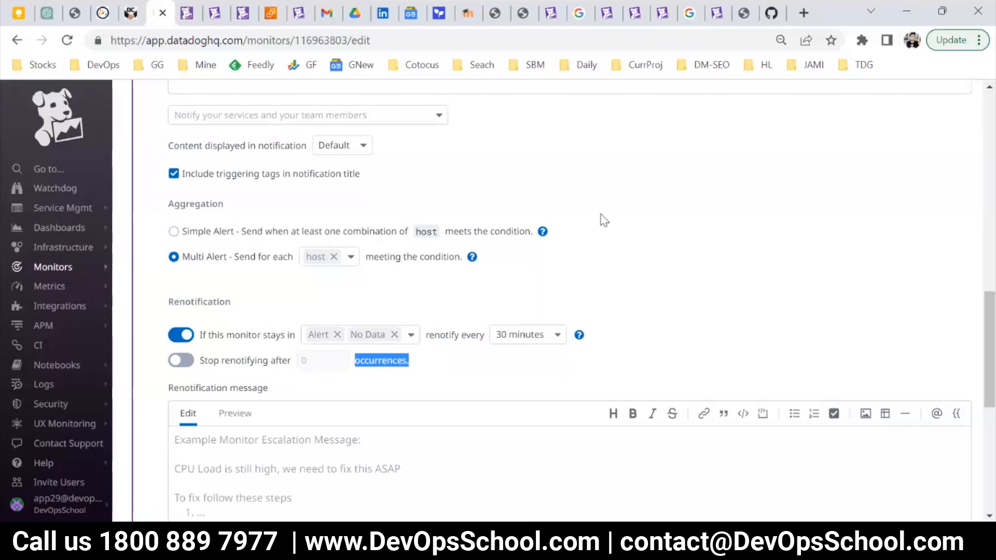
Examine the renotification message template, then go back over the host monitor's notification message and alert conditions.
{"action": "scroll", "coordinate": [536, 289], "scroll_direction": "down", "scroll_amount": 3}
{"action": "scroll", "coordinate": [506, 311], "scroll_direction": "up", "scroll_amount": 2}
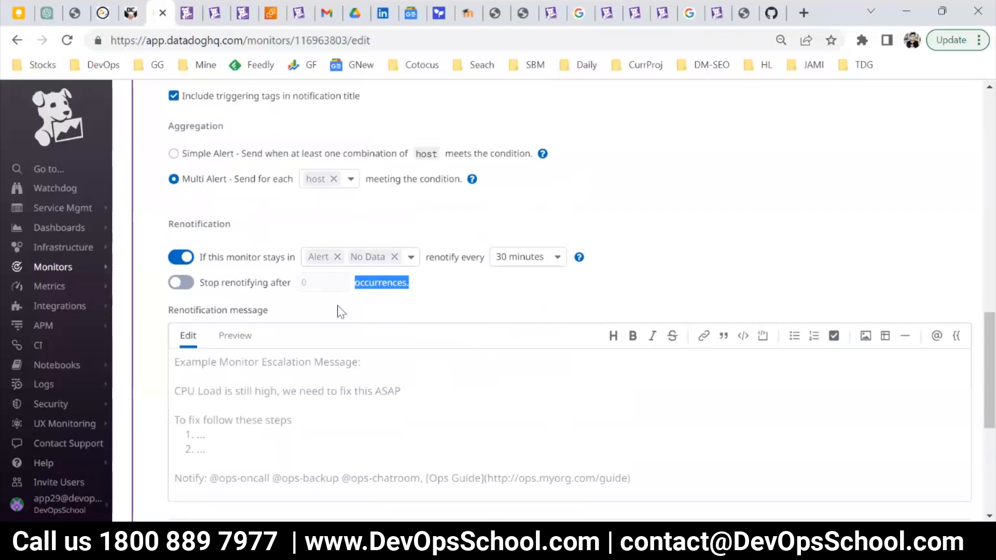
{"action": "left_click", "coordinate": [281, 357]}
{"action": "scroll", "coordinate": [281, 356], "scroll_direction": "up", "scroll_amount": 2}
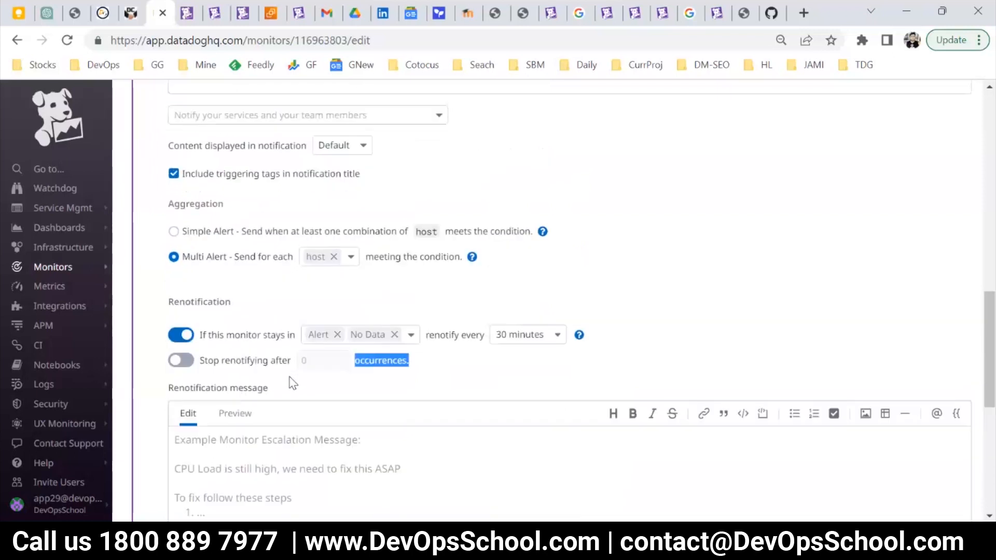
{"action": "scroll", "coordinate": [293, 383], "scroll_direction": "up", "scroll_amount": 2}
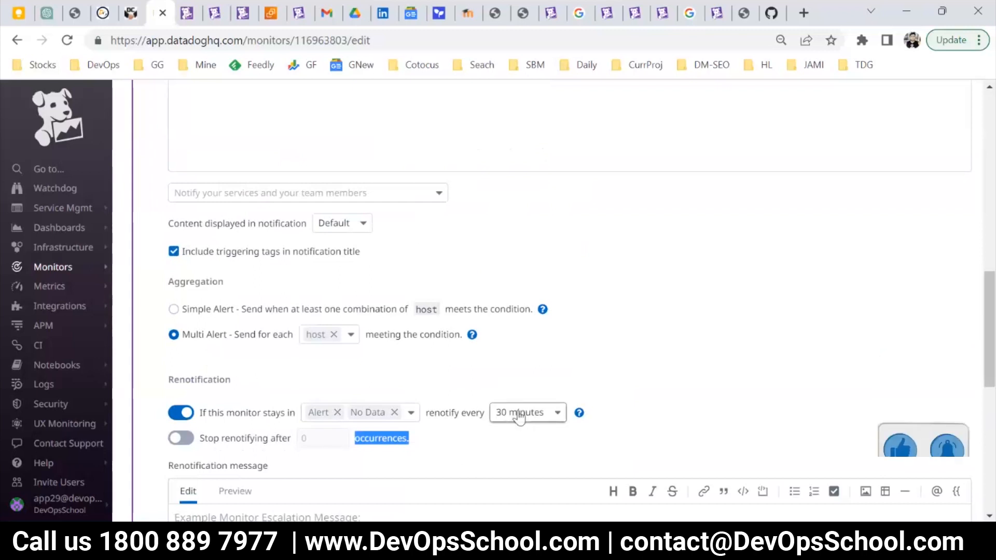
{"action": "scroll", "coordinate": [542, 419], "scroll_direction": "up", "scroll_amount": 3}
{"action": "scroll", "coordinate": [544, 423], "scroll_direction": "up", "scroll_amount": 2}
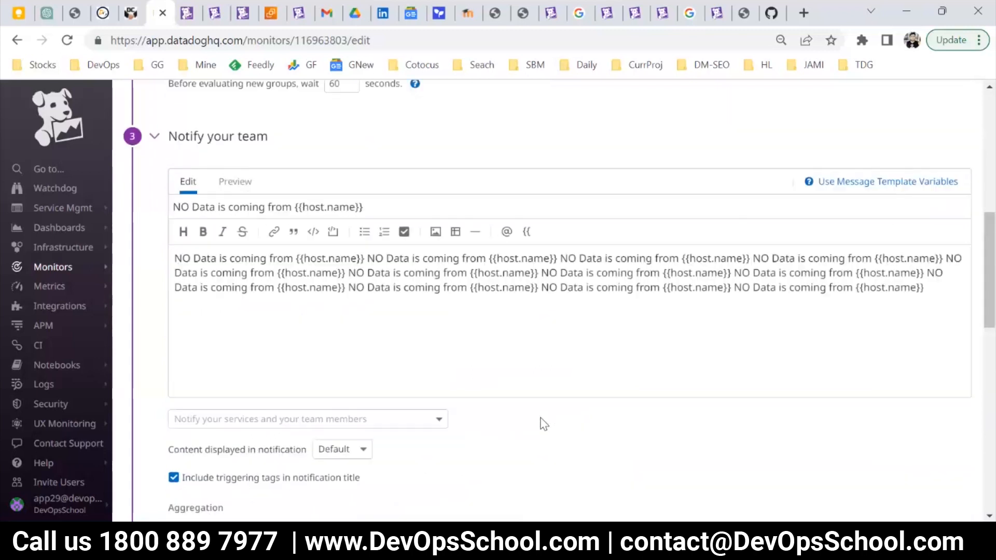
{"action": "scroll", "coordinate": [544, 424], "scroll_direction": "up", "scroll_amount": 7}
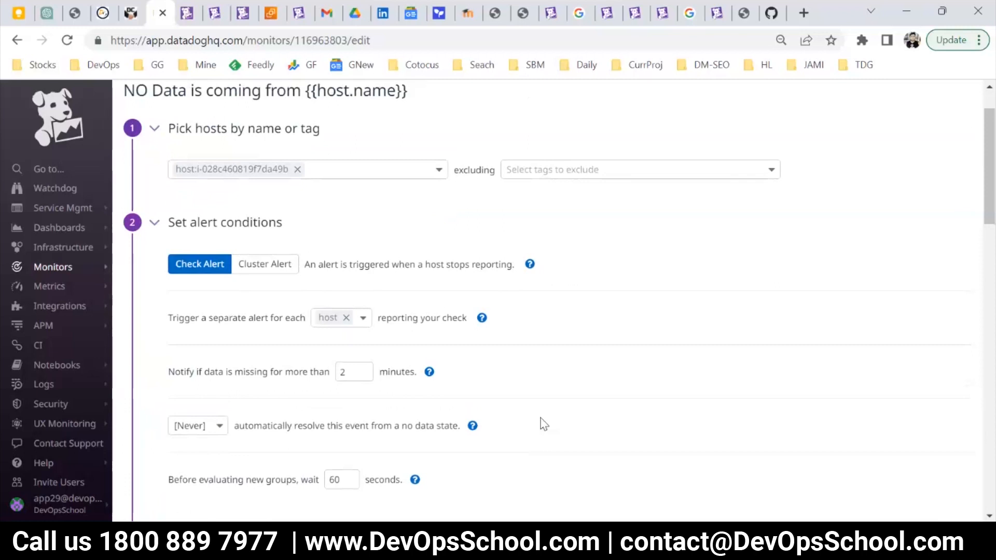
Open Notepad and write the heading "Composite" with an indented new line beneath it.
{"action": "key", "text": "super+r"}
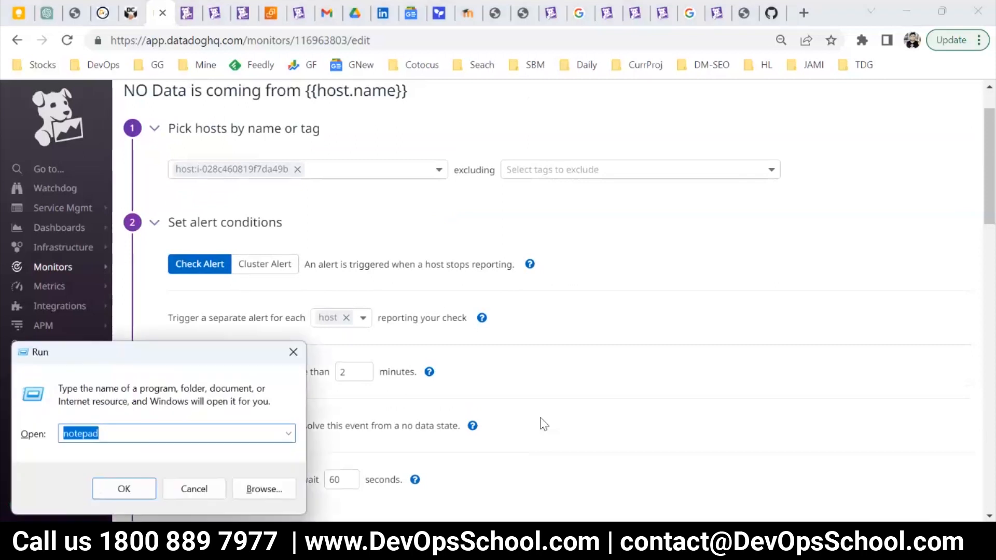
{"action": "key", "text": "Return"}
{"action": "type", "text": "Compos"}
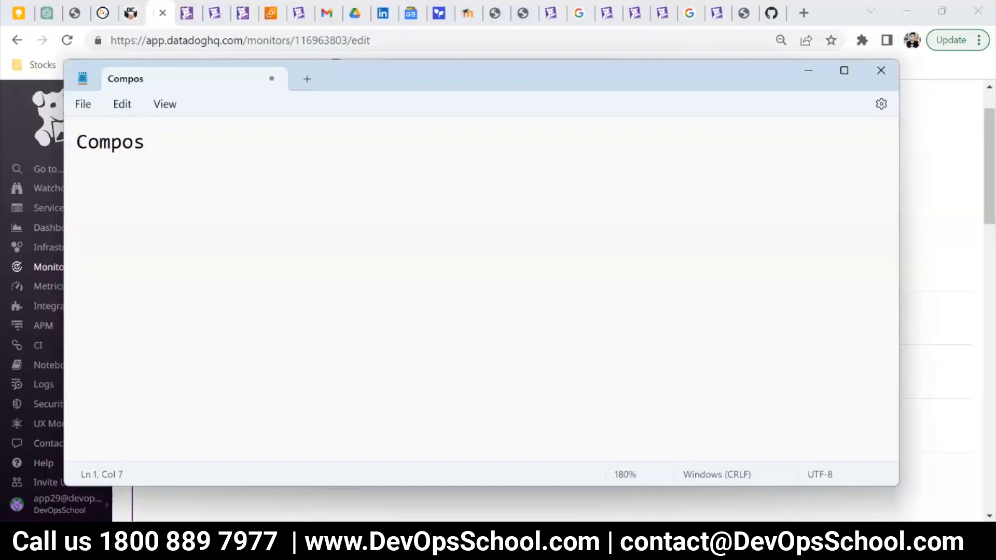
{"action": "type", "text": "ite"}
{"action": "key", "text": "Return"}
{"action": "key", "text": "Tab"}
{"action": "key", "text": "Tab"}
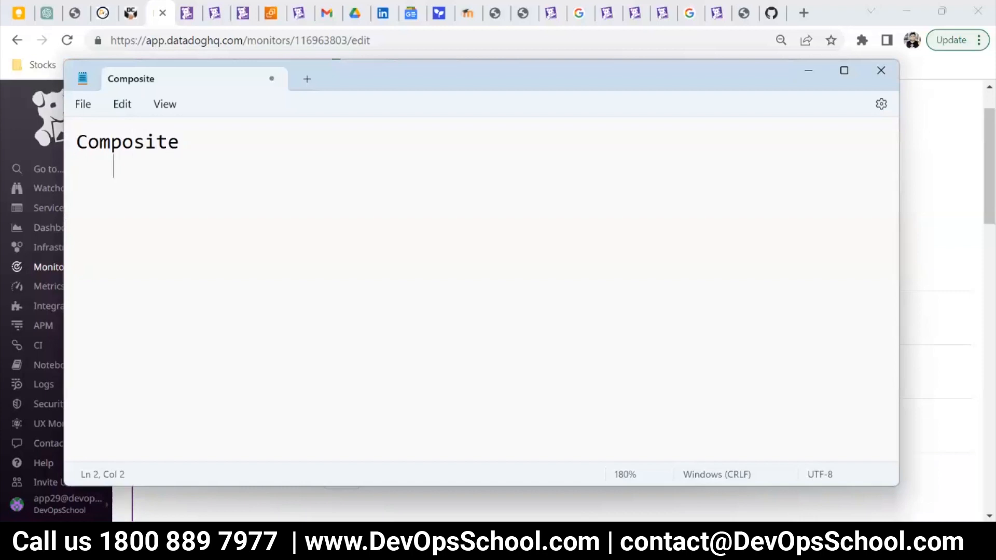
Switch back to Datadog and open the page for creating a new monitor.
{"action": "key", "text": "alt+Tab"}
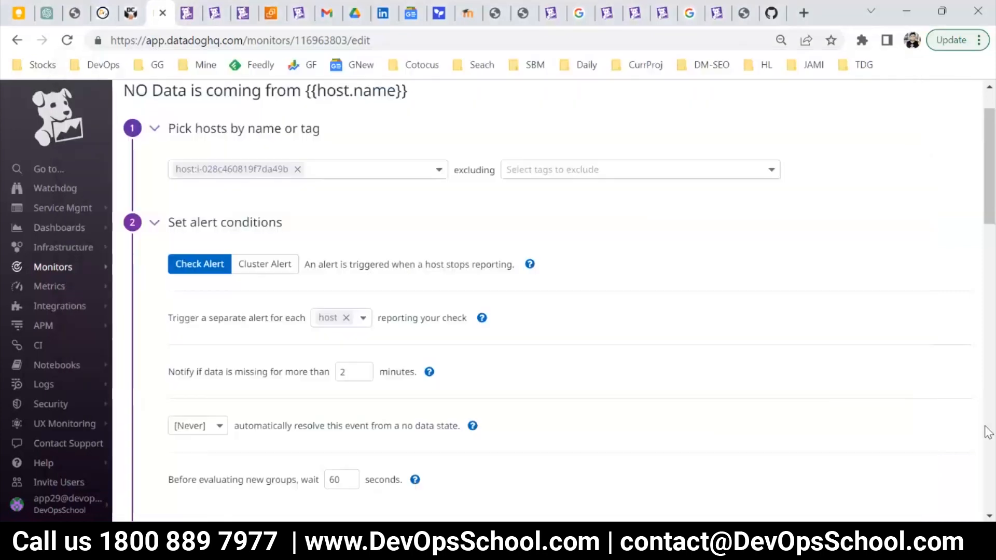
{"action": "mouse_move", "coordinate": [75, 269]}
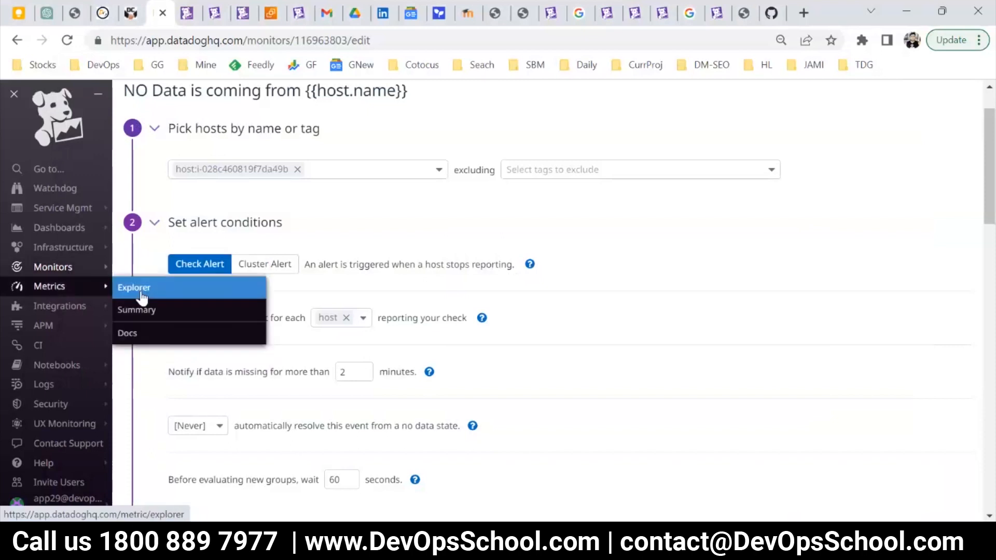
{"action": "left_click", "coordinate": [143, 290]}
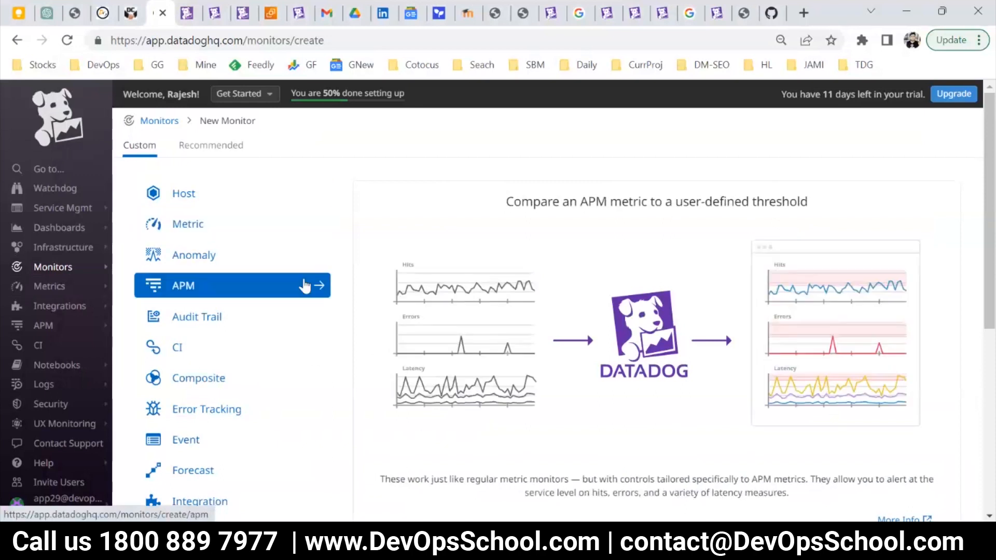
Compare the "Composite" heading in the Notepad notes with Datadog's preview of the Composite monitor type, returning to the notes.
{"action": "key", "text": "alt+Tab"}
{"action": "left_click_drag", "start_coordinate": [195, 150], "coordinate": [84, 129]}
{"action": "left_click", "coordinate": [200, 184]}
{"action": "key", "text": "alt+Tab"}
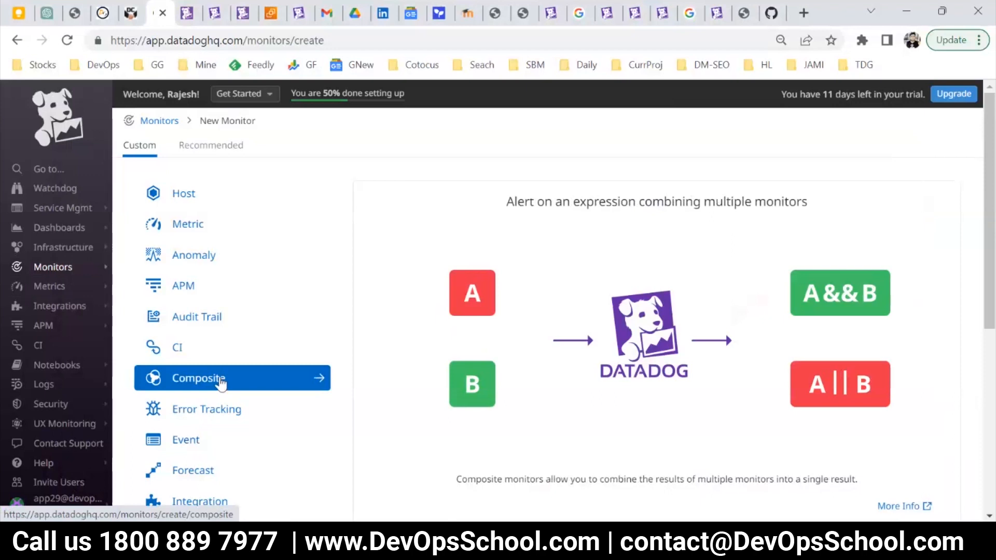
{"action": "key", "text": "alt+Tab"}
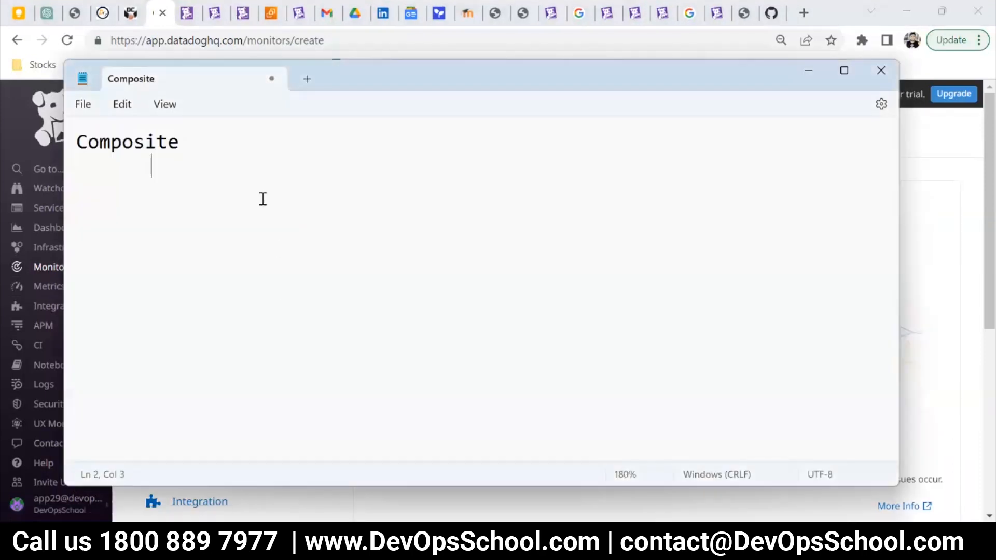
Add the indented line "Agent is up" beneath the "Composite" heading, leaving a blank line between them.
{"action": "key", "text": "Return"}
{"action": "key", "text": "Return"}
{"action": "key", "text": "Tab"}
{"action": "type", "text": "Agent is up"}
{"action": "key", "text": "Return"}
{"action": "key", "text": "Tab"}
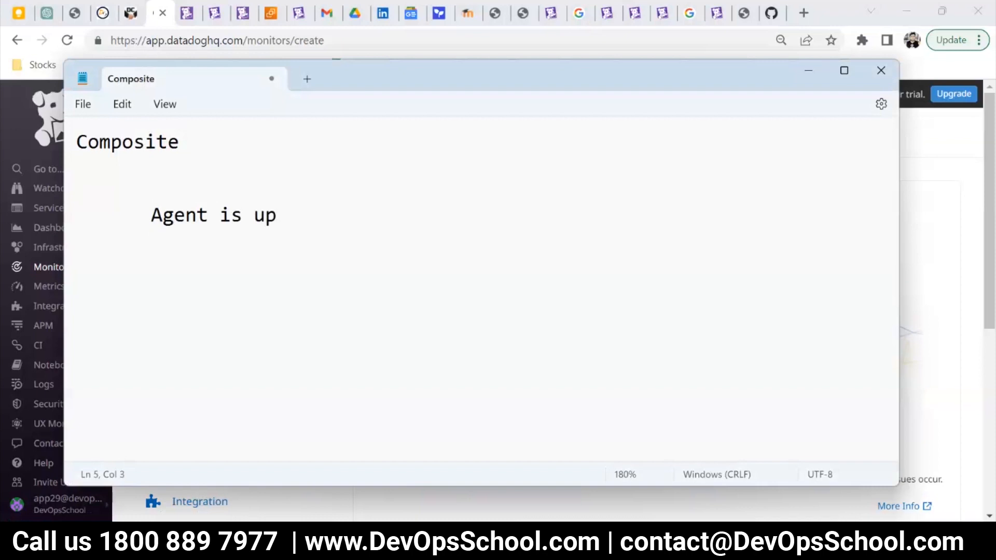
Extend the "Agent is up" line with "- No data reported --> Alert".
{"action": "left_click", "coordinate": [310, 205]}
{"action": "type", "text": "- No data "}
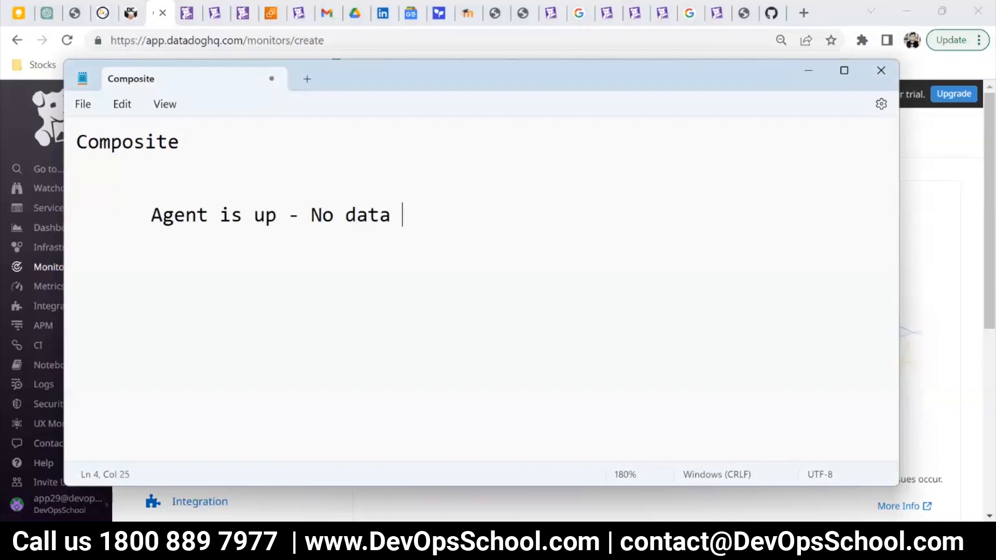
{"action": "type", "text": "reported"}
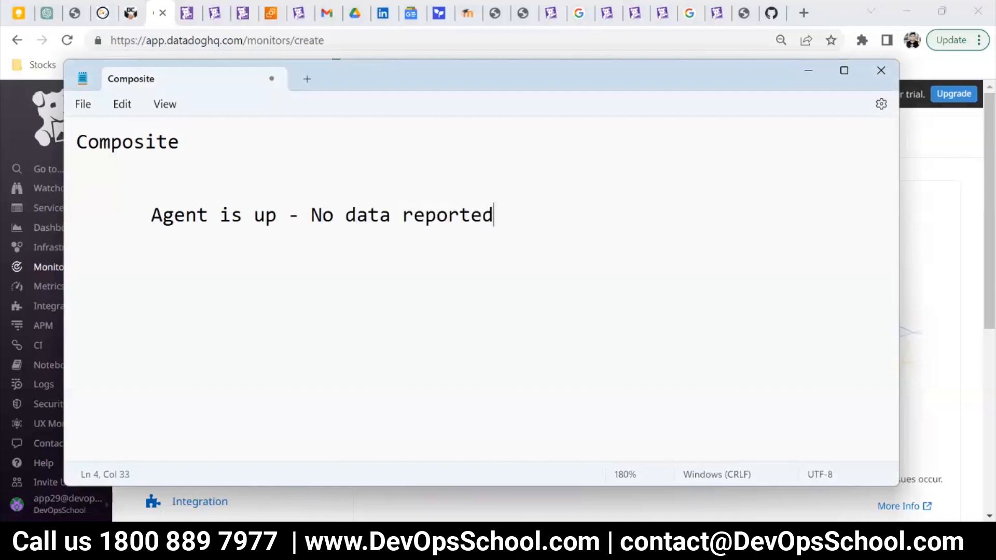
{"action": "type", "text": " --> Alert"}
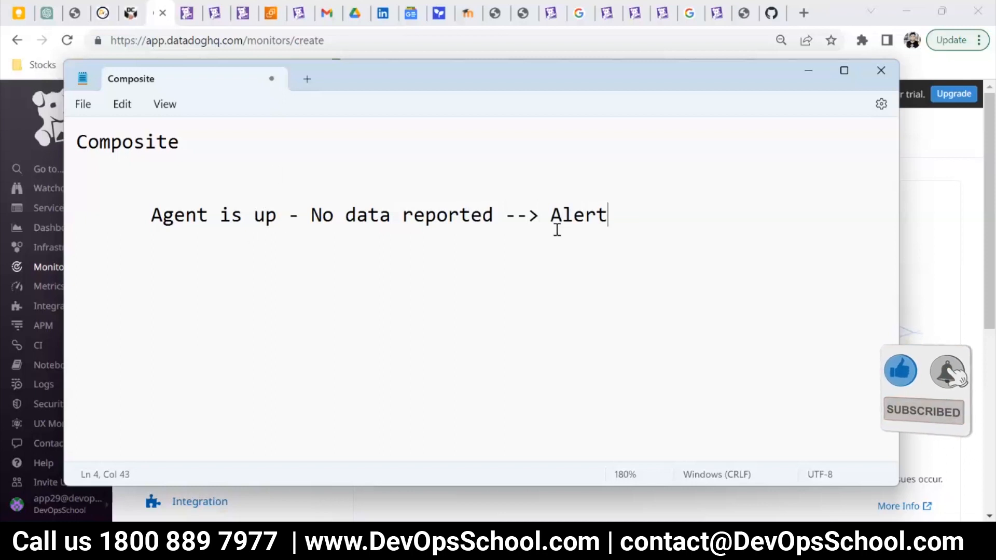
Go over the note's line in parts: the agent being up, no data reported, and the alert.
{"action": "left_click_drag", "start_coordinate": [609, 214], "coordinate": [154, 213]}
{"action": "left_click", "coordinate": [479, 236]}
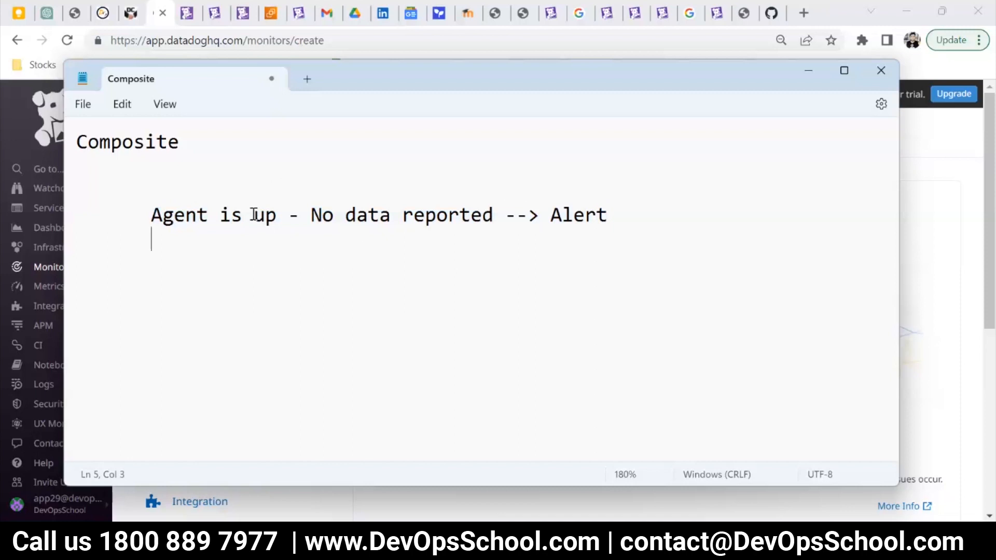
{"action": "left_click_drag", "start_coordinate": [277, 218], "coordinate": [114, 208]}
{"action": "left_click_drag", "start_coordinate": [334, 223], "coordinate": [492, 223]}
{"action": "left_click_drag", "start_coordinate": [608, 216], "coordinate": [138, 218]}
{"action": "left_click", "coordinate": [591, 231]}
{"action": "left_click", "coordinate": [178, 240]}
{"action": "left_click_drag", "start_coordinate": [284, 226], "coordinate": [144, 214]}
{"action": "left_click", "coordinate": [623, 227]}
{"action": "left_click", "coordinate": [648, 219]}
{"action": "left_click_drag", "start_coordinate": [496, 215], "coordinate": [310, 215]}
Underline "No data reported" with a row of dashes and write "5 mins" beneath it.
{"action": "left_click", "coordinate": [276, 244]}
{"action": "key", "text": "Tab"}
{"action": "key", "text": "Tab"}
{"action": "type", "text": "------------------"}
{"action": "key", "text": "Return"}
{"action": "key", "text": "Tab"}
{"action": "key", "text": "Tab"}
{"action": "key", "text": "Tab"}
{"action": "key", "text": "Tab"}
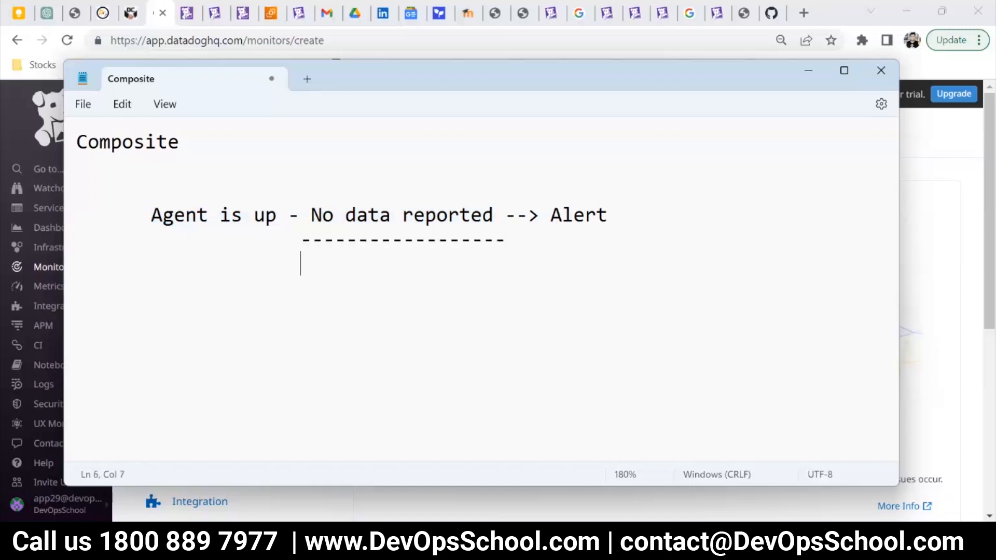
{"action": "type", "text": "5 mins"}
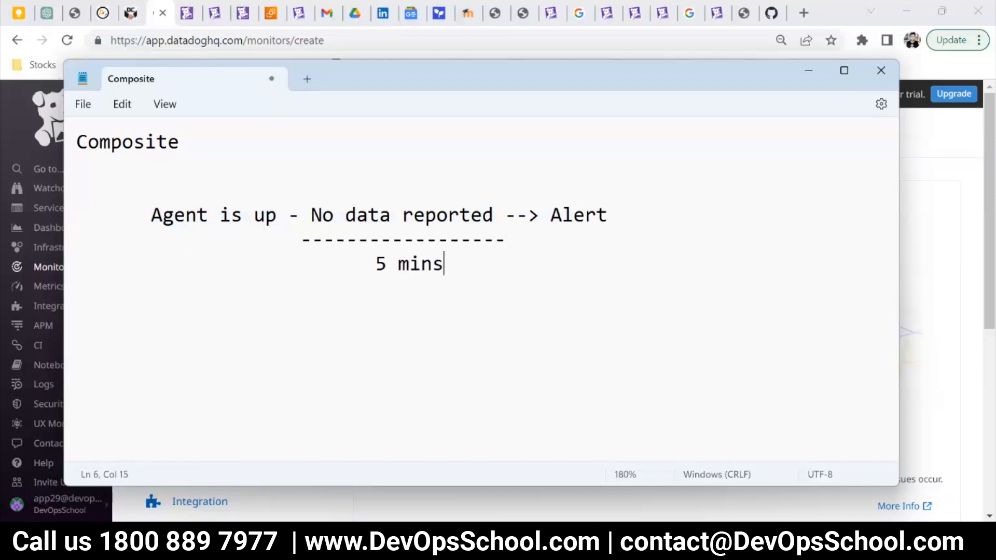
Reread the note from the "5 mins" period through "Agent is up" and "No data reported" to "Alert".
{"action": "mouse_move", "coordinate": [466, 274]}
{"action": "left_mouse_down"}
{"action": "mouse_move", "coordinate": [349, 262]}
{"action": "mouse_move", "coordinate": [450, 265]}
{"action": "left_mouse_up"}
{"action": "left_click", "coordinate": [382, 263]}
{"action": "left_click_drag", "start_coordinate": [278, 215], "coordinate": [149, 216]}
{"action": "left_click", "coordinate": [300, 239]}
{"action": "left_click_drag", "start_coordinate": [314, 215], "coordinate": [494, 212]}
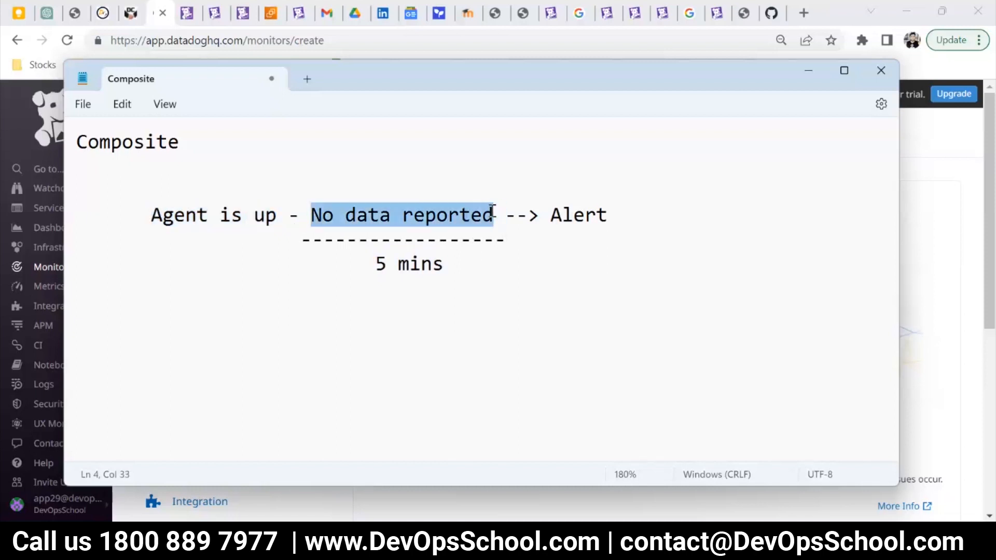
{"action": "double_click", "coordinate": [565, 214]}
{"action": "left_click", "coordinate": [553, 256]}
{"action": "left_click", "coordinate": [600, 216]}
{"action": "double_click", "coordinate": [600, 216]}
{"action": "left_click", "coordinate": [493, 216]}
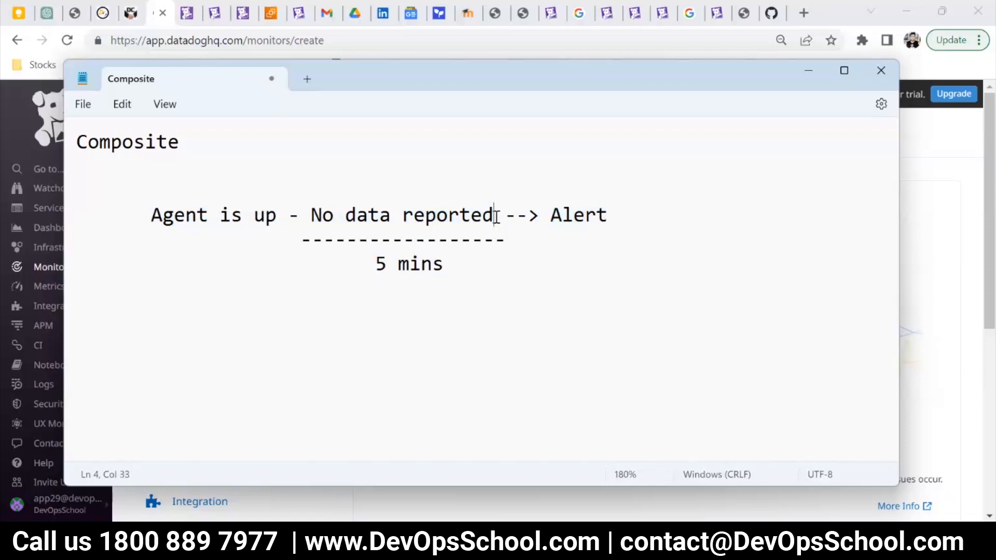
Compare the "No data reported" condition with the "5 mins" period written beneath it.
{"action": "left_click_drag", "start_coordinate": [493, 216], "coordinate": [470, 216]}
{"action": "left_click_drag", "start_coordinate": [293, 212], "coordinate": [498, 216]}
{"action": "left_click", "coordinate": [345, 230]}
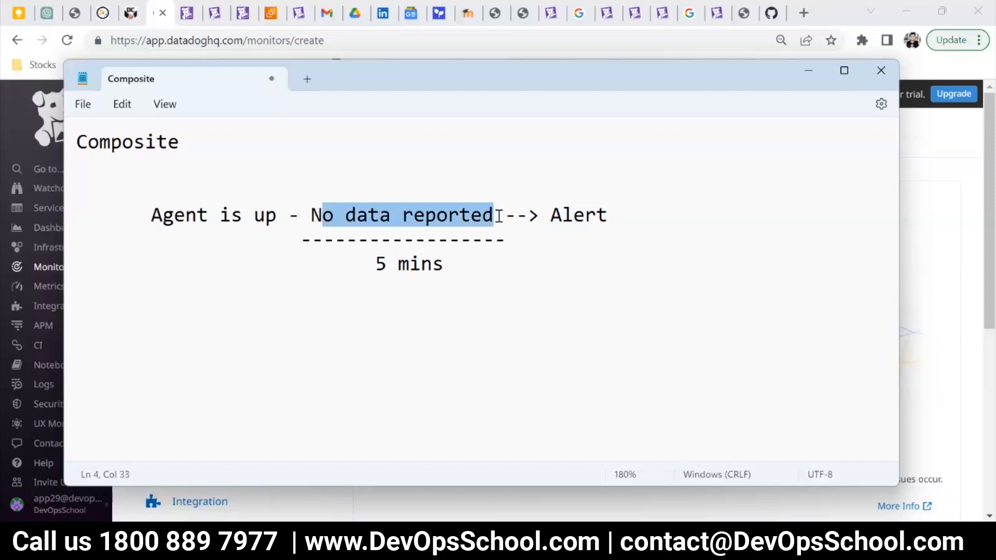
{"action": "left_click_drag", "start_coordinate": [444, 263], "coordinate": [377, 259]}
{"action": "left_click_drag", "start_coordinate": [465, 264], "coordinate": [375, 261]}
{"action": "left_click", "coordinate": [451, 220]}
{"action": "left_click", "coordinate": [412, 215]}
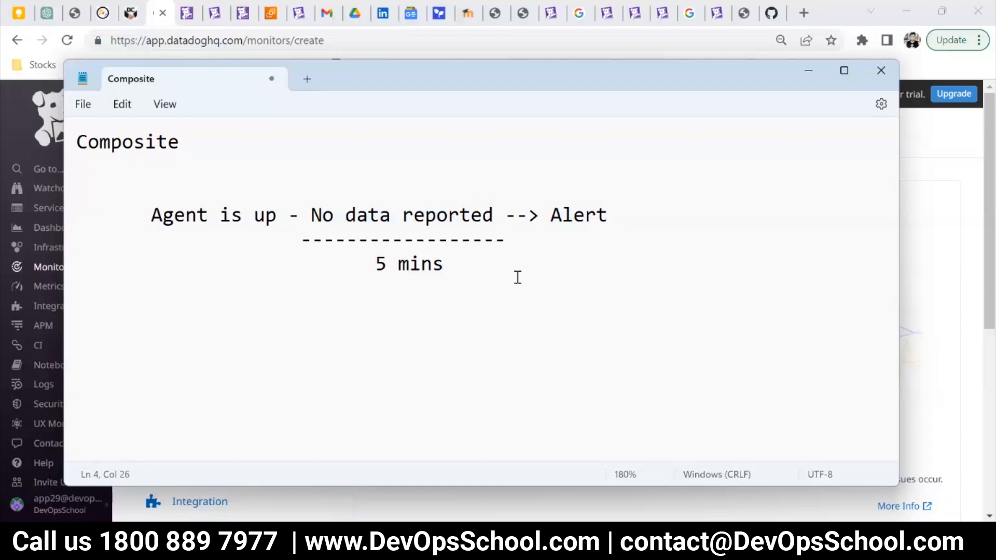
{"action": "left_click", "coordinate": [487, 269]}
{"action": "left_click", "coordinate": [495, 219]}
{"action": "left_click", "coordinate": [310, 214], "text": "shift"}
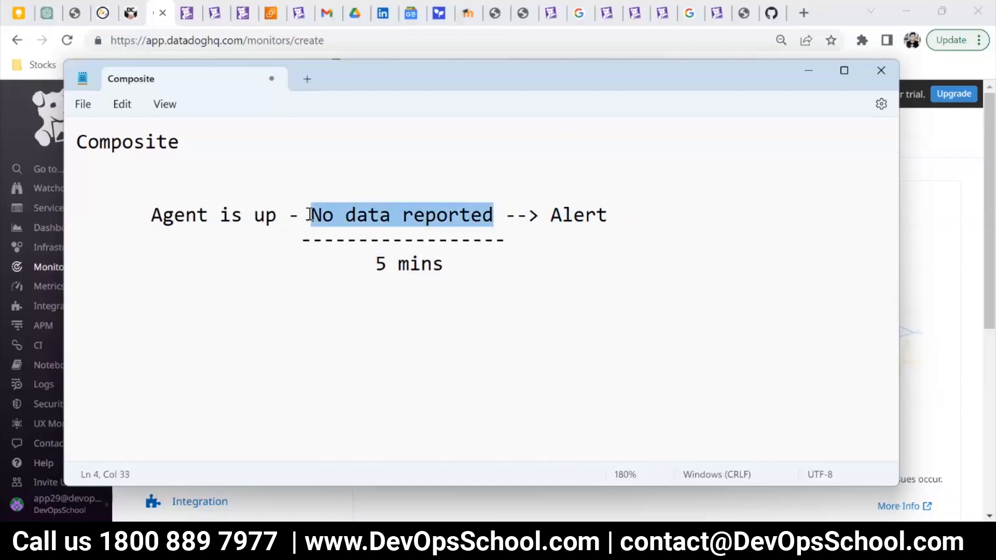
{"action": "left_click_drag", "start_coordinate": [494, 214], "coordinate": [311, 212]}
{"action": "left_click", "coordinate": [412, 307]}
Open Paint and draw a rectangle about 397 × 314 px on the blank canvas.
{"action": "key", "text": "super+r"}
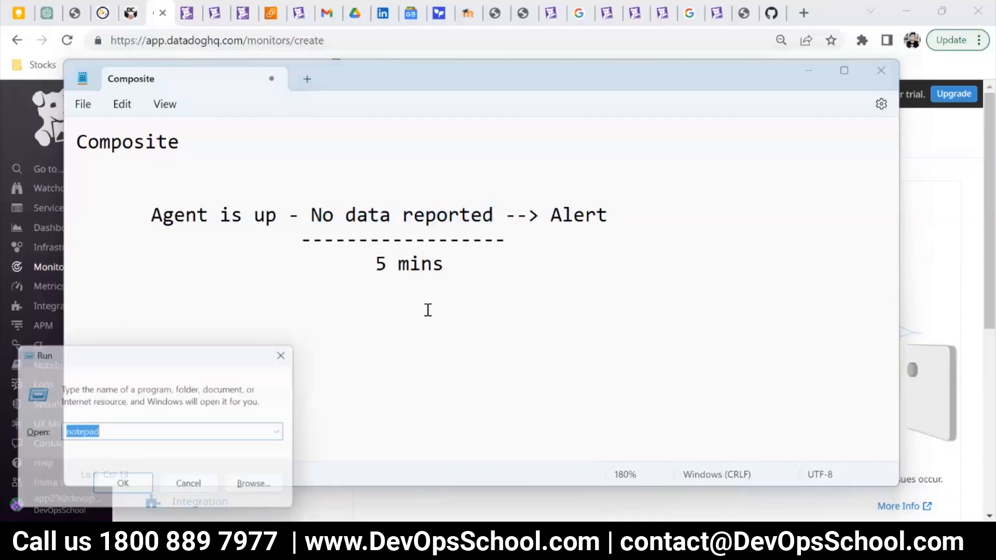
{"action": "type", "text": "msp"}
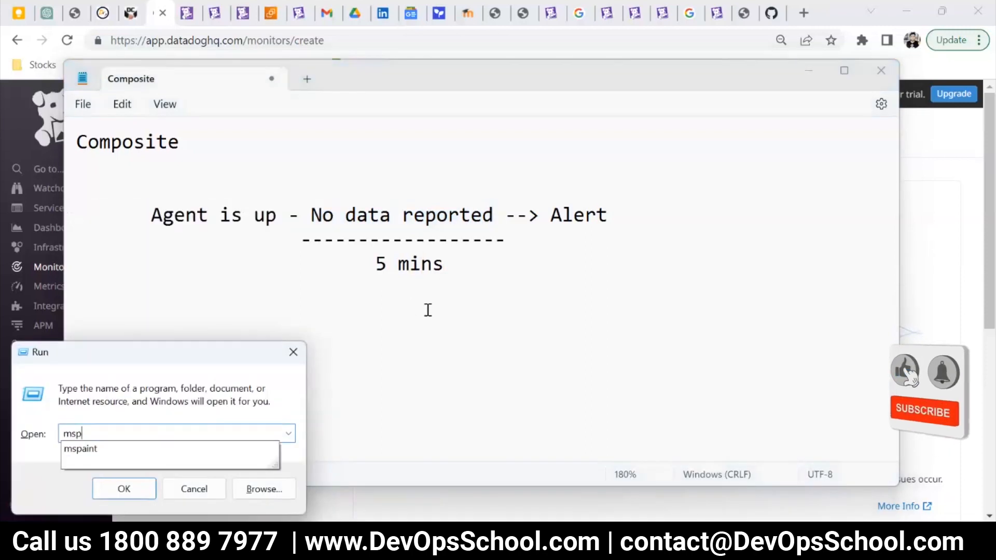
{"action": "key", "text": "Down"}
{"action": "key", "text": "Return"}
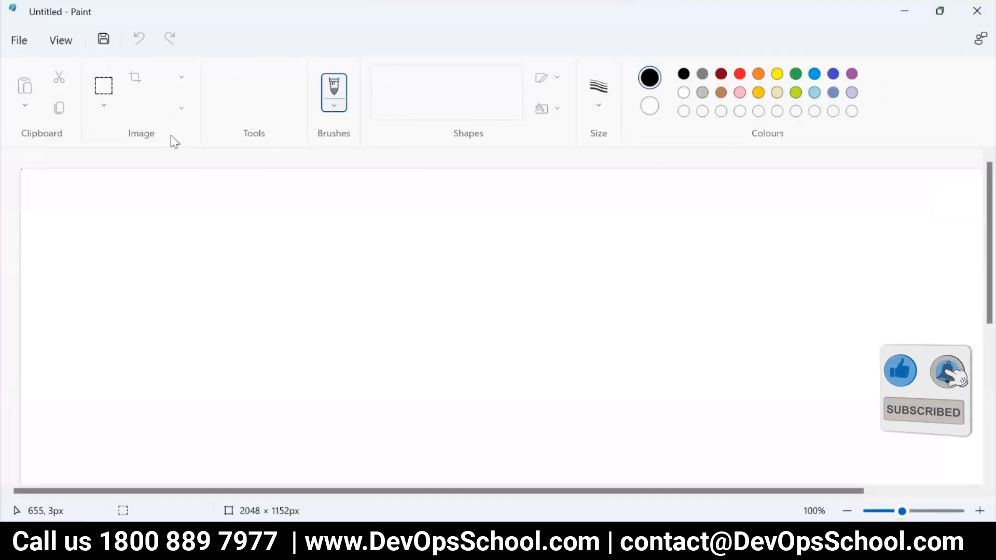
{"action": "left_click", "coordinate": [439, 77]}
{"action": "left_click_drag", "start_coordinate": [467, 220], "coordinate": [470, 227]}
{"action": "mouse_move", "coordinate": [515, 291]}
{"action": "left_mouse_down"}
{"action": "mouse_move", "coordinate": [629, 368]}
{"action": "mouse_move", "coordinate": [673, 383]}
{"action": "left_mouse_up"}
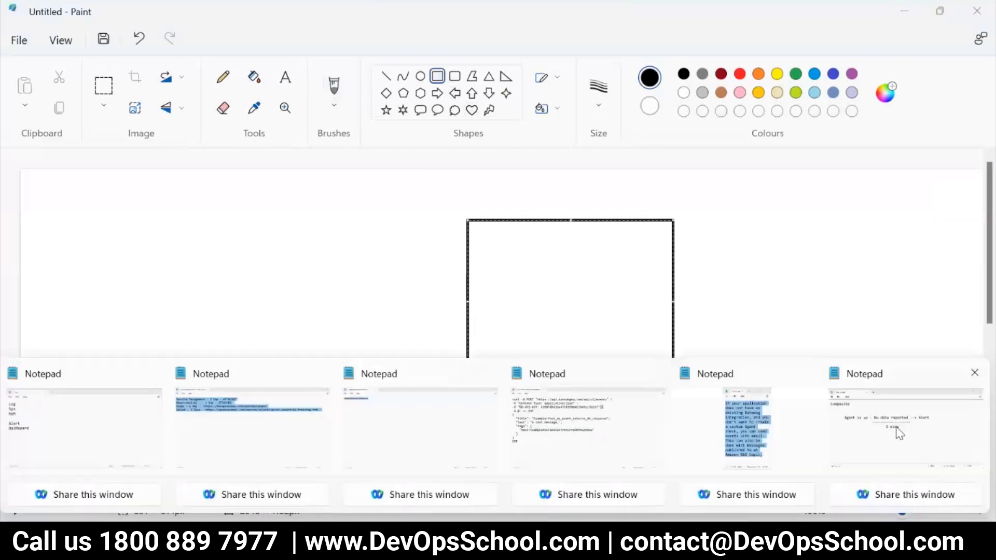
Switch back to the Composite notes in Notepad and reread the "5 mins" line.
{"action": "left_click", "coordinate": [900, 433]}
{"action": "left_click_drag", "start_coordinate": [473, 268], "coordinate": [362, 260]}
{"action": "left_click", "coordinate": [417, 271]}
{"action": "left_click_drag", "start_coordinate": [458, 263], "coordinate": [378, 259]}
{"action": "left_click", "coordinate": [468, 278]}
Add the line "try - 5 sec" beneath "5 mins", indented to match it.
{"action": "key", "text": "Return"}
{"action": "key", "text": "Tab"}
{"action": "key", "text": "Tab"}
{"action": "key", "text": "Tab"}
{"action": "key", "text": "Tab"}
{"action": "key", "text": "Tab"}
{"action": "key", "text": "Tab"}
{"action": "key", "text": "Tab"}
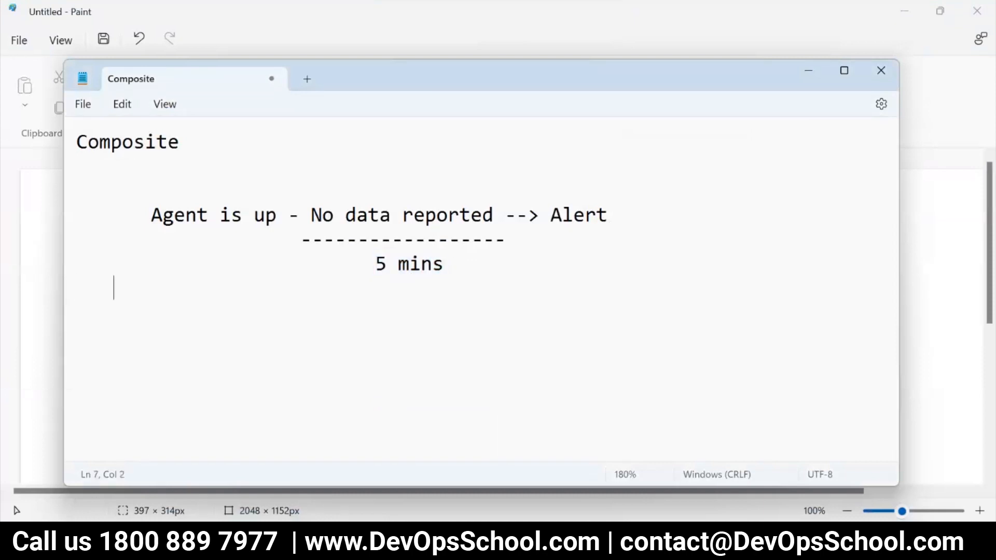
{"action": "type", "text": "try"}
{"action": "type", "text": " - 10"}
{"action": "key", "text": "BackSpace"}
{"action": "key", "text": "BackSpace"}
{"action": "key", "text": "BackSpace"}
{"action": "type", "text": "5 sec"}
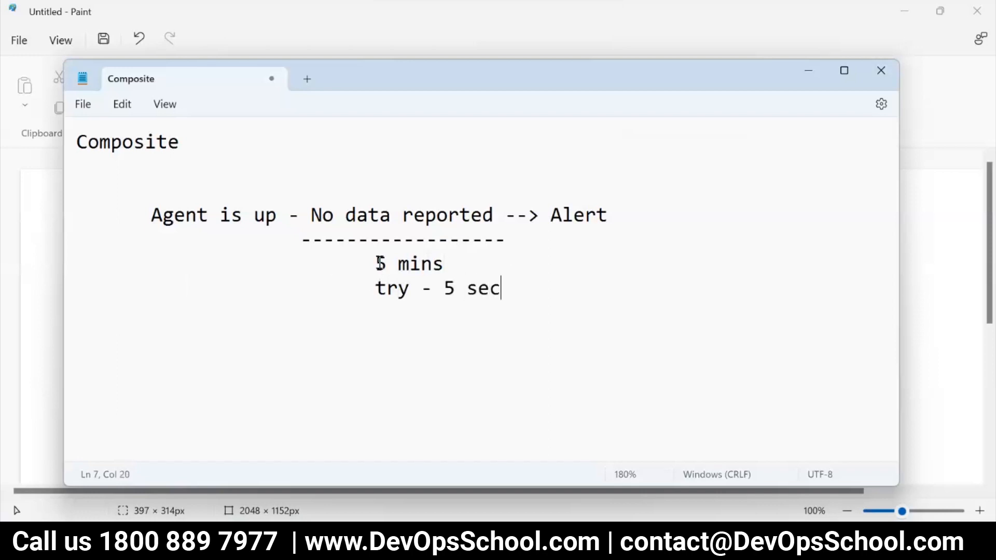
Insert "every" before "5 sec" so the line reads "try - every 5 sec".
{"action": "left_click_drag", "start_coordinate": [376, 263], "coordinate": [515, 285]}
{"action": "double_click", "coordinate": [407, 290]}
{"action": "left_click", "coordinate": [439, 289]}
{"action": "type", "text": "every"}
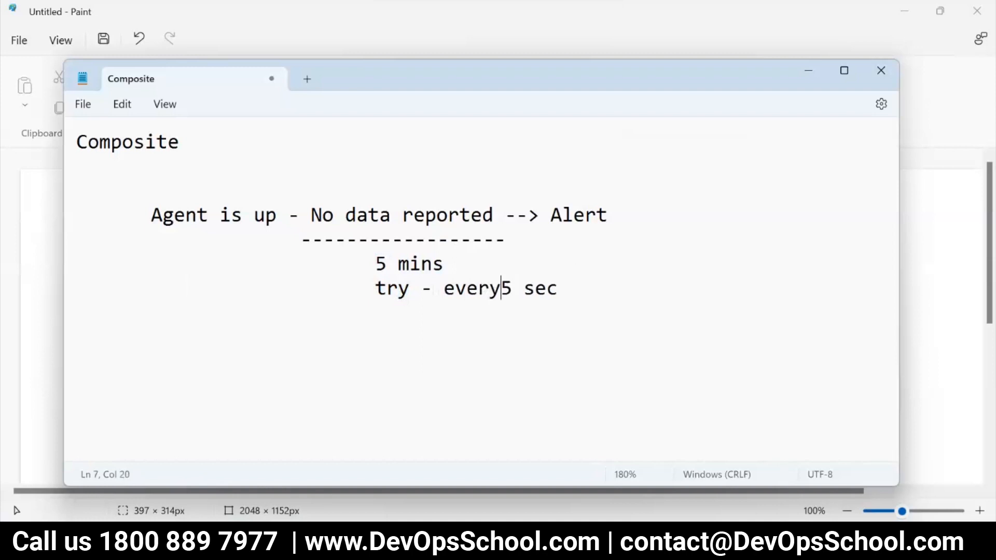
Write "min" below the "try" line after a blank line, aligned with "5 mins", and start another indented line.
{"action": "left_click", "coordinate": [625, 299]}
{"action": "key", "text": "Return"}
{"action": "key", "text": "Tab"}
{"action": "key", "text": "Tab"}
{"action": "key", "text": "Tab"}
{"action": "key", "text": "Tab"}
{"action": "key", "text": "Tab"}
{"action": "key", "text": "Tab"}
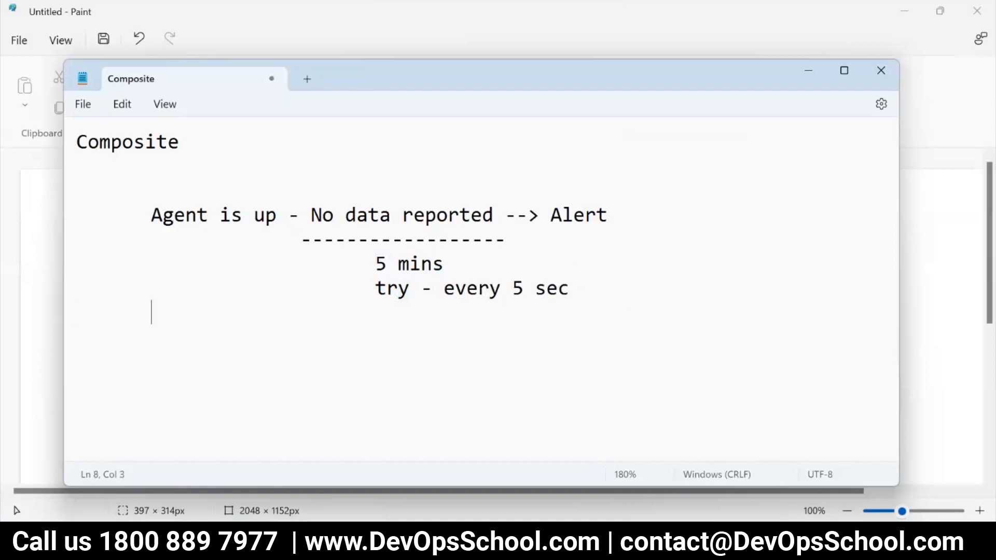
{"action": "key", "text": "Tab"}
{"action": "key", "text": "Tab"}
{"action": "key", "text": "Tab"}
{"action": "key", "text": "Tab"}
{"action": "key", "text": "Tab"}
{"action": "key", "text": "Tab"}
{"action": "type", "text": "min"}
{"action": "key", "text": "Return"}
{"action": "key", "text": "Tab"}
{"action": "key", "text": "Tab"}
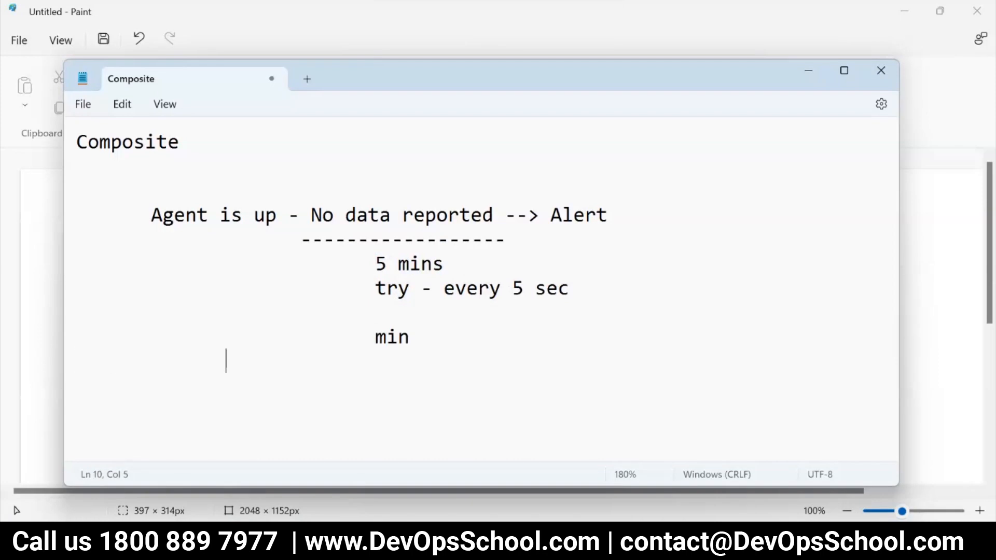
{"action": "left_click_drag", "start_coordinate": [432, 336], "coordinate": [354, 345]}
{"action": "left_click_drag", "start_coordinate": [355, 250], "coordinate": [433, 344]}
Switch to Datadog and open the list of existing monitors.
{"action": "key", "text": "alt+Tab"}
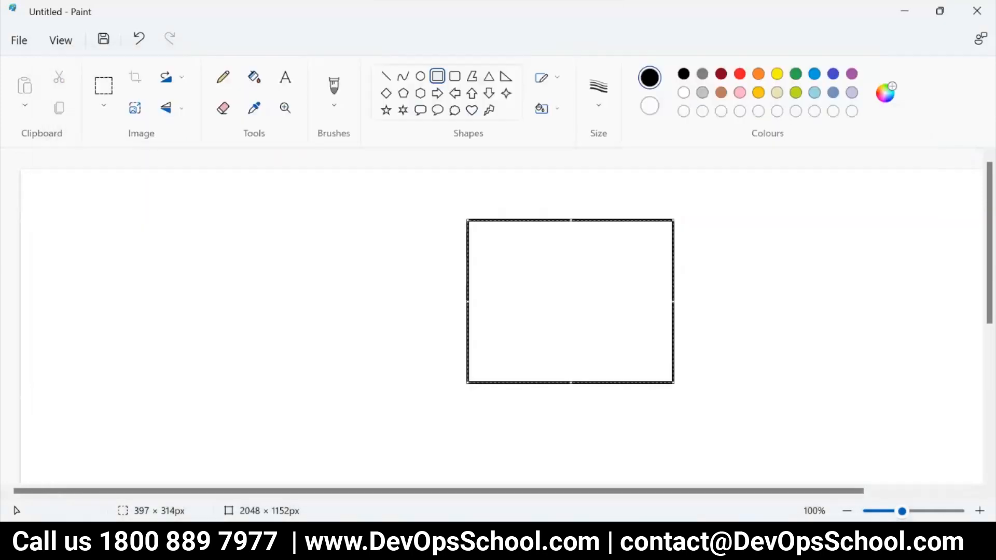
{"action": "key", "text": "alt+Tab"}
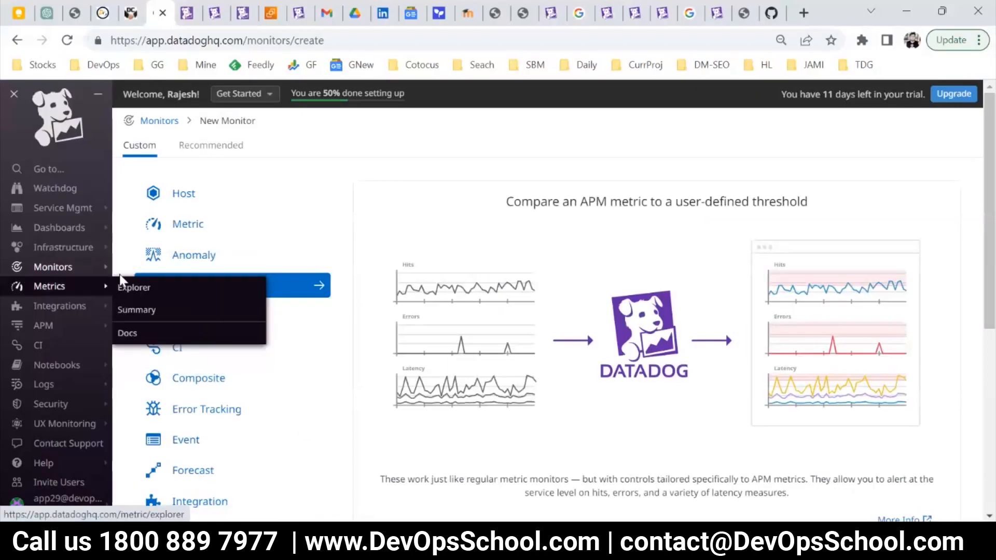
{"action": "mouse_move", "coordinate": [70, 271]}
{"action": "left_click", "coordinate": [136, 267]}
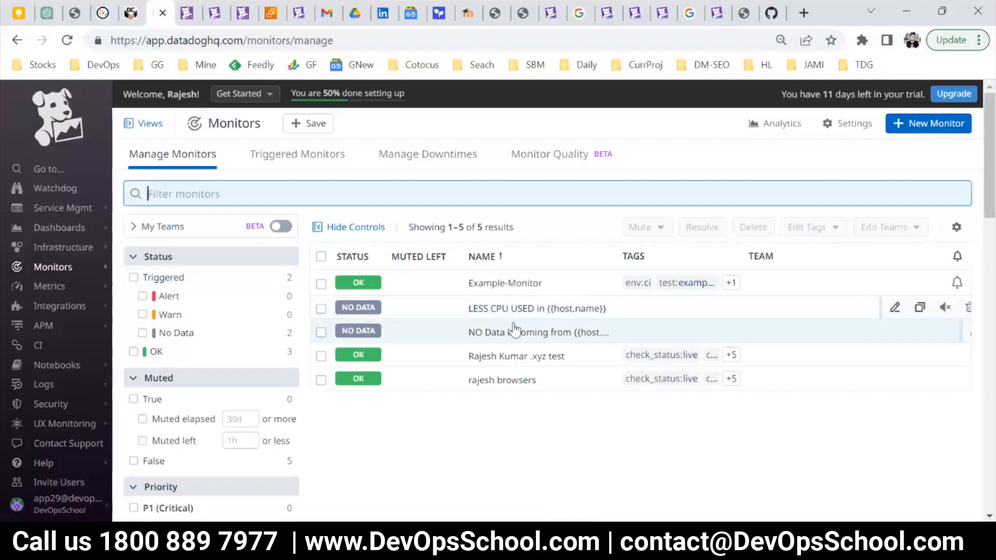
Open the "LESS CPU USED in {{host.name}}" monitor for editing.
{"action": "left_click", "coordinate": [504, 310]}
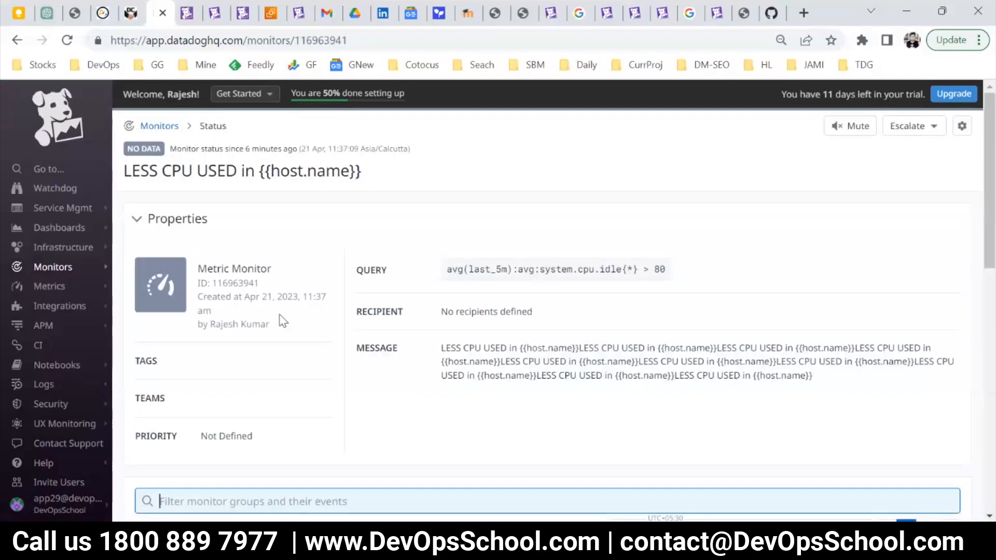
{"action": "left_click", "coordinate": [962, 126]}
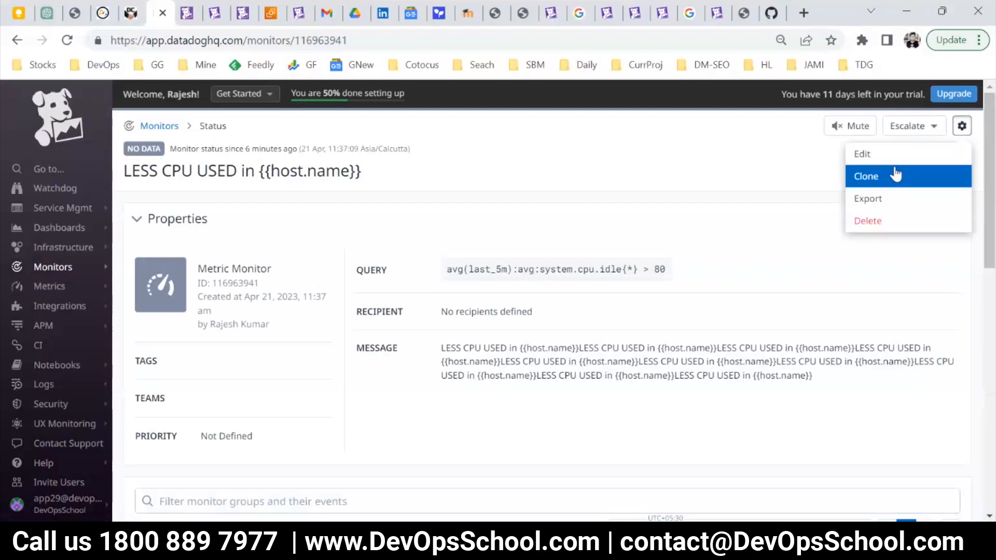
{"action": "left_click", "coordinate": [896, 175]}
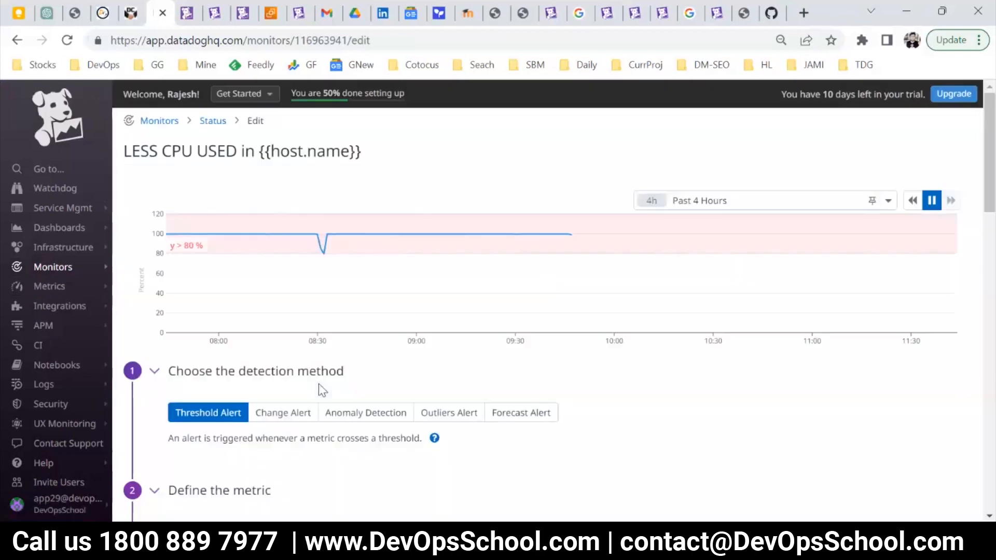
Examine the idle CPU monitor's metric definition, alert thresholds, aggregation choices and evaluation period.
{"action": "scroll", "coordinate": [363, 428], "scroll_direction": "down", "scroll_amount": 3}
{"action": "scroll", "coordinate": [360, 429], "scroll_direction": "down", "scroll_amount": 4}
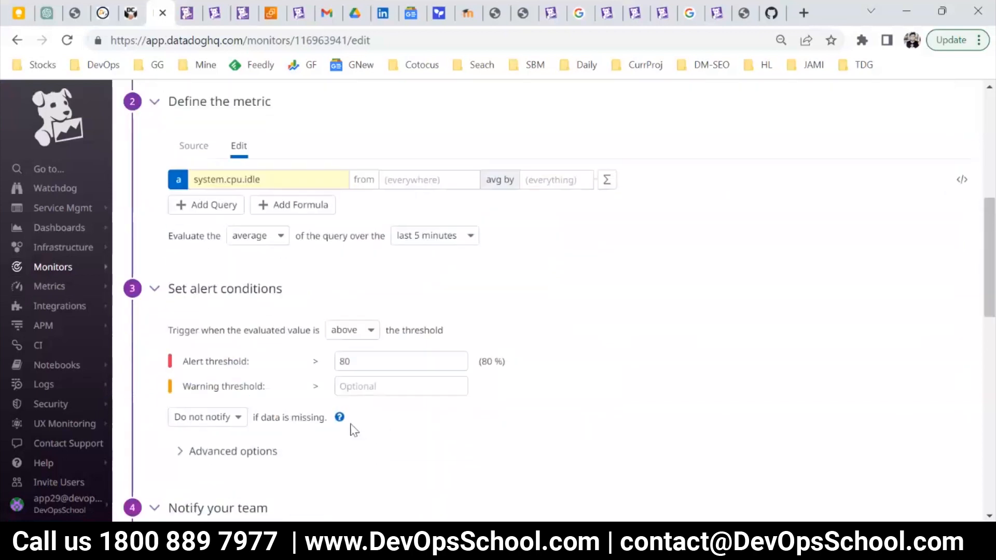
{"action": "scroll", "coordinate": [281, 406], "scroll_direction": "down", "scroll_amount": 3}
{"action": "scroll", "coordinate": [285, 406], "scroll_direction": "up", "scroll_amount": 3}
{"action": "scroll", "coordinate": [232, 325], "scroll_direction": "up", "scroll_amount": 2}
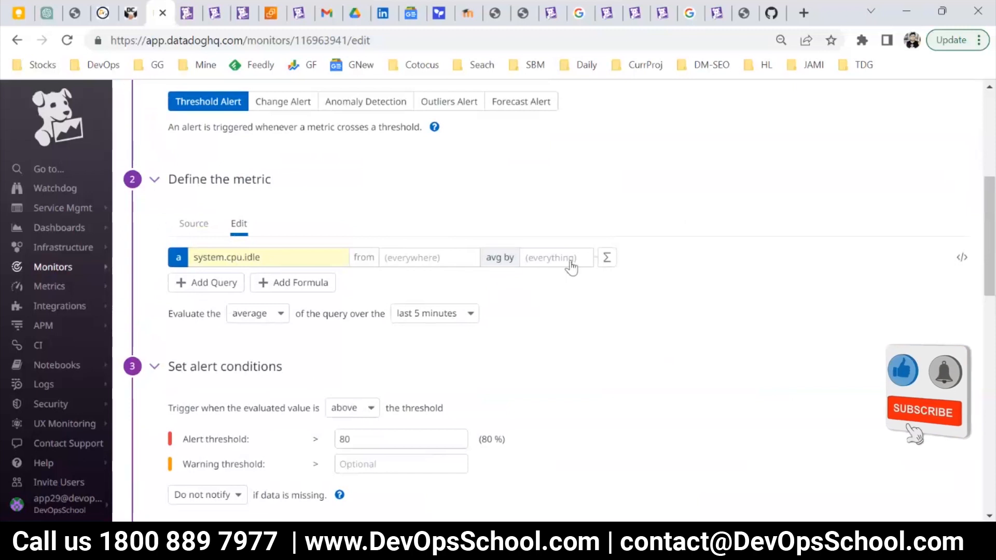
{"action": "left_click_drag", "start_coordinate": [177, 313], "coordinate": [206, 314]}
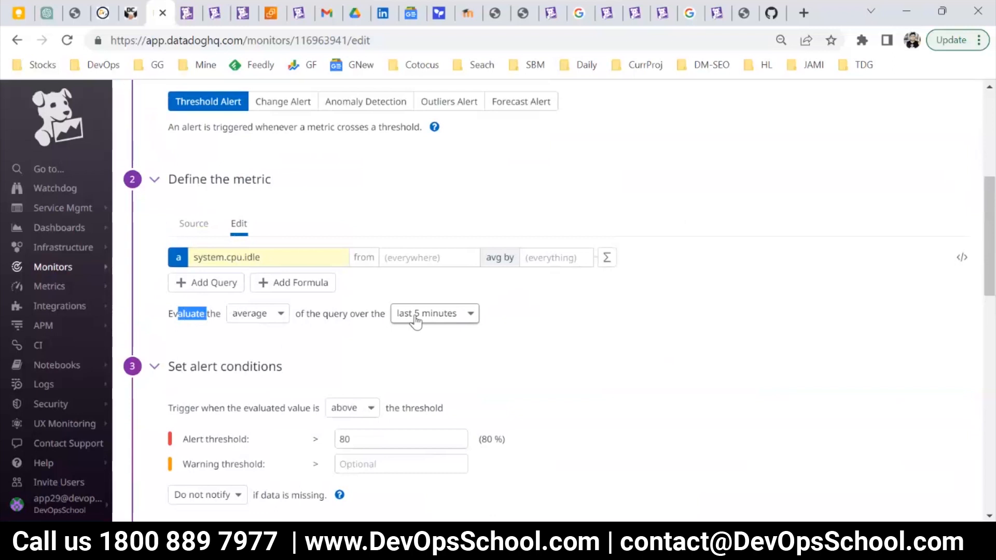
{"action": "left_click", "coordinate": [254, 317]}
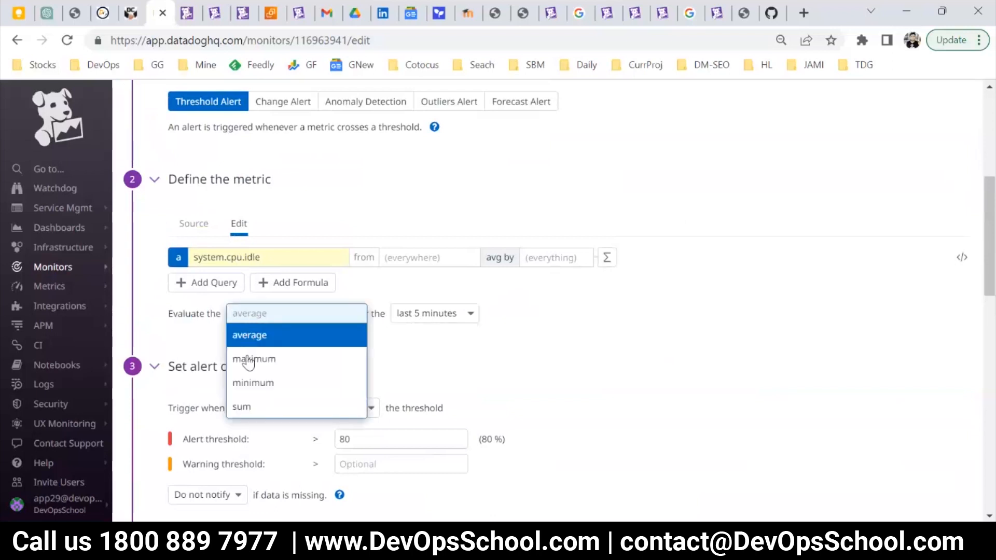
{"action": "left_click", "coordinate": [199, 325]}
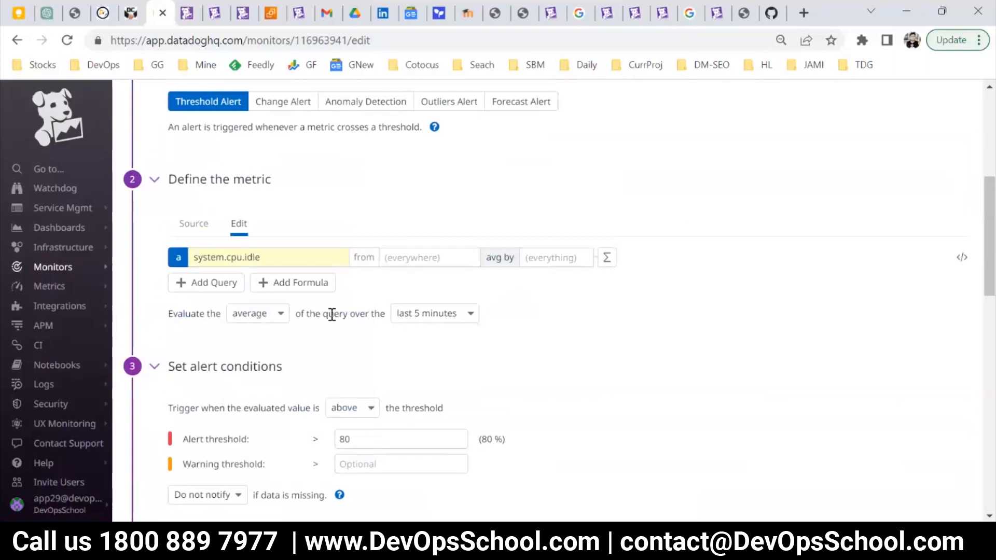
{"action": "left_click_drag", "start_coordinate": [165, 317], "coordinate": [447, 315]}
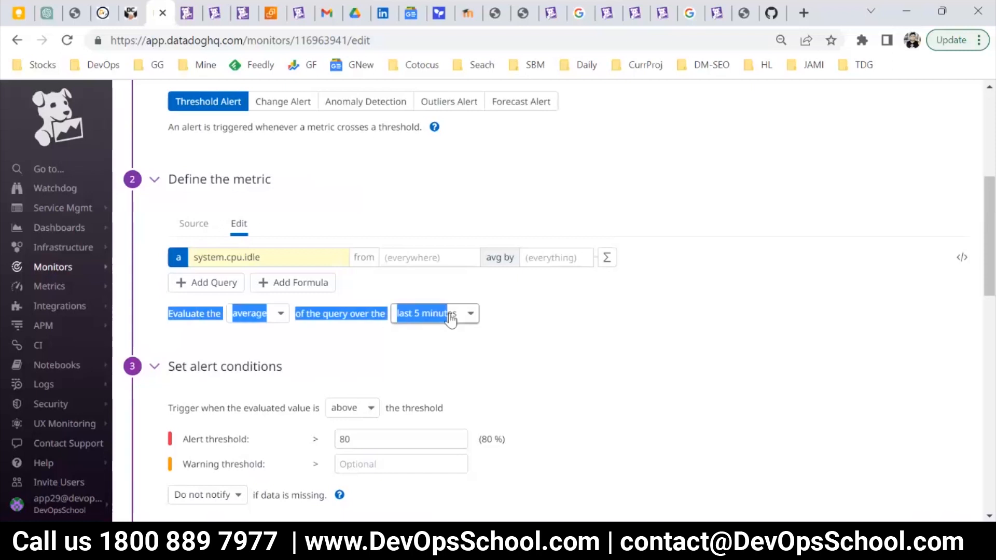
{"action": "left_click", "coordinate": [268, 343]}
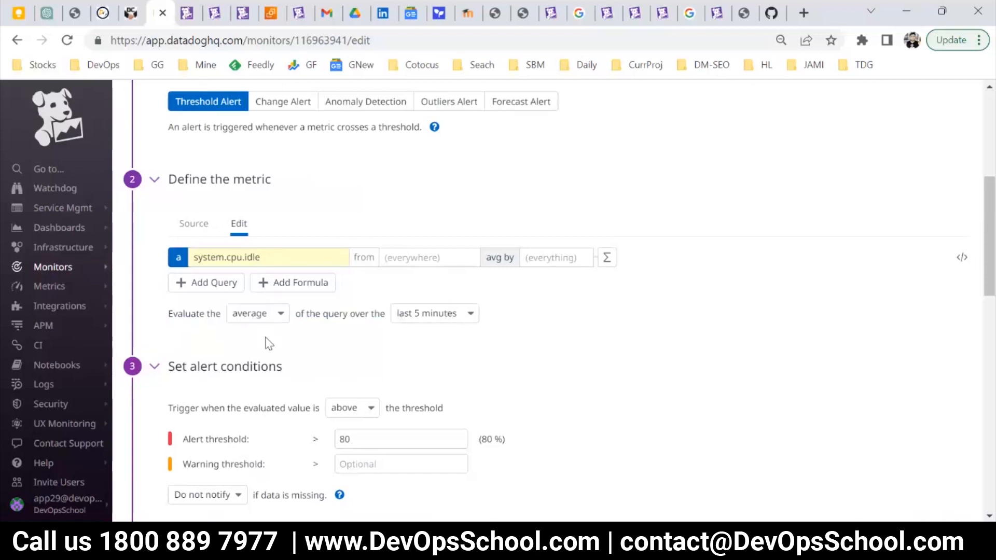
{"action": "mouse_move", "coordinate": [67, 266]}
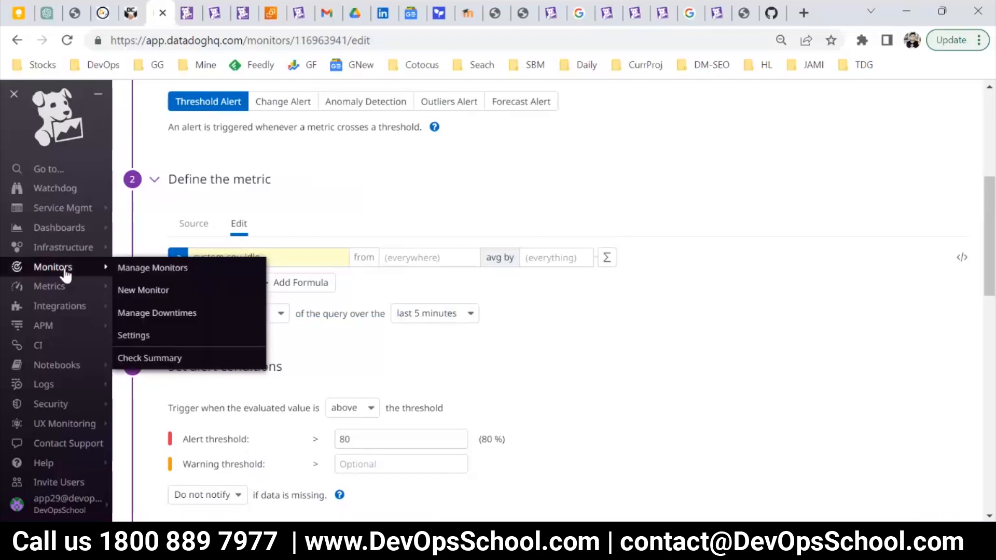
Return to the monitor list and open the "NO Data is coming from {{host.name}}" monitor for editing.
{"action": "left_click", "coordinate": [136, 270]}
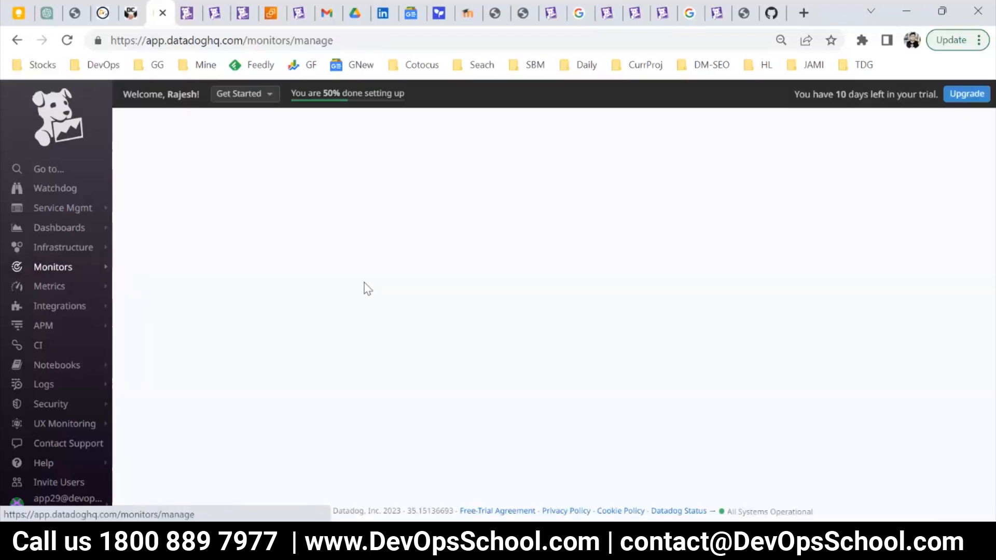
{"action": "left_click", "coordinate": [506, 334]}
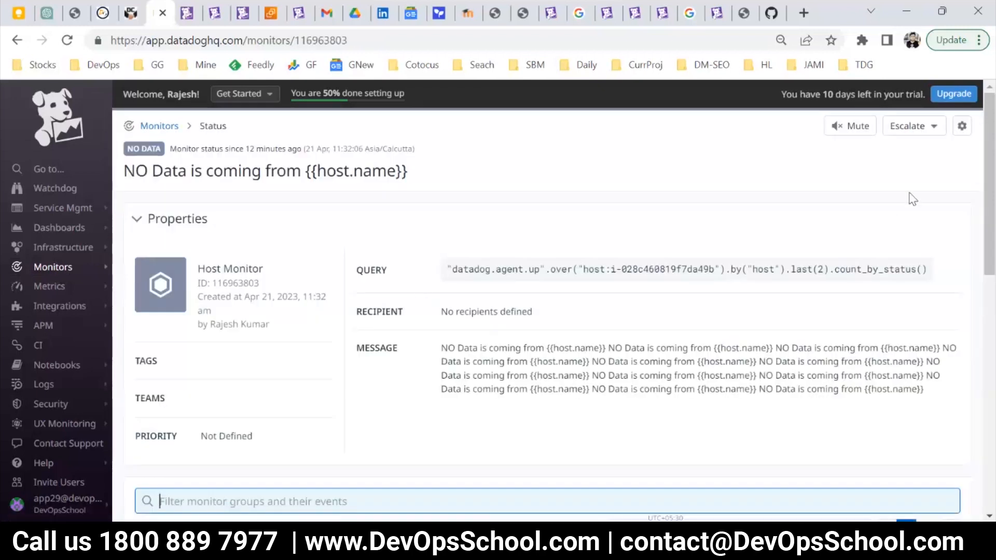
{"action": "left_click", "coordinate": [961, 126]}
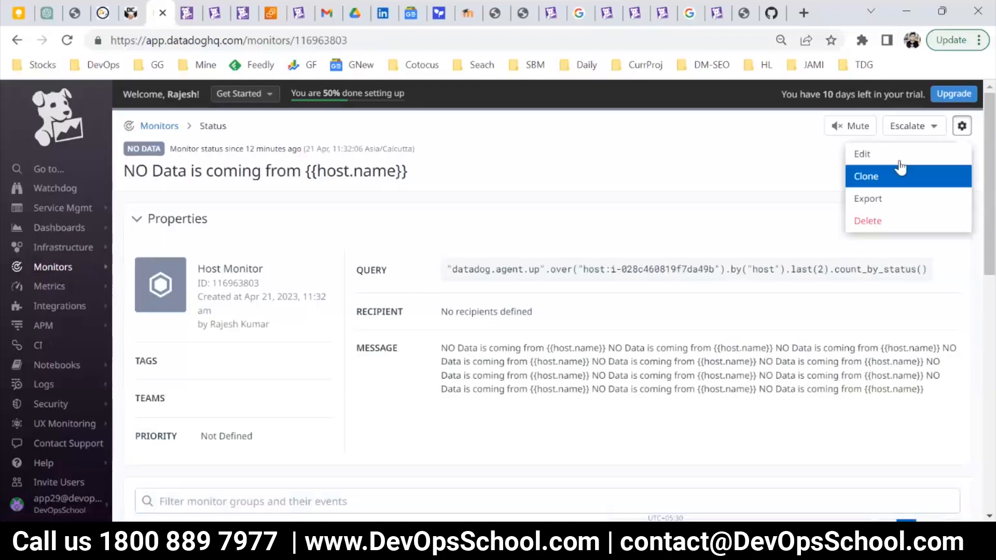
{"action": "left_click", "coordinate": [861, 154]}
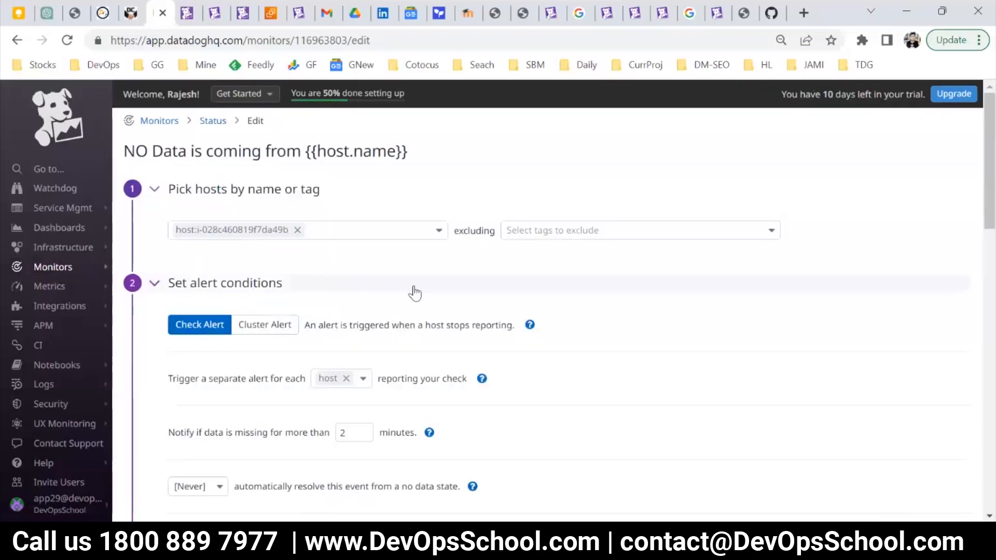
Set the host monitor's alert conditions to notify if data is missing for more than 5 minutes.
{"action": "scroll", "coordinate": [412, 291], "scroll_direction": "down", "scroll_amount": 1}
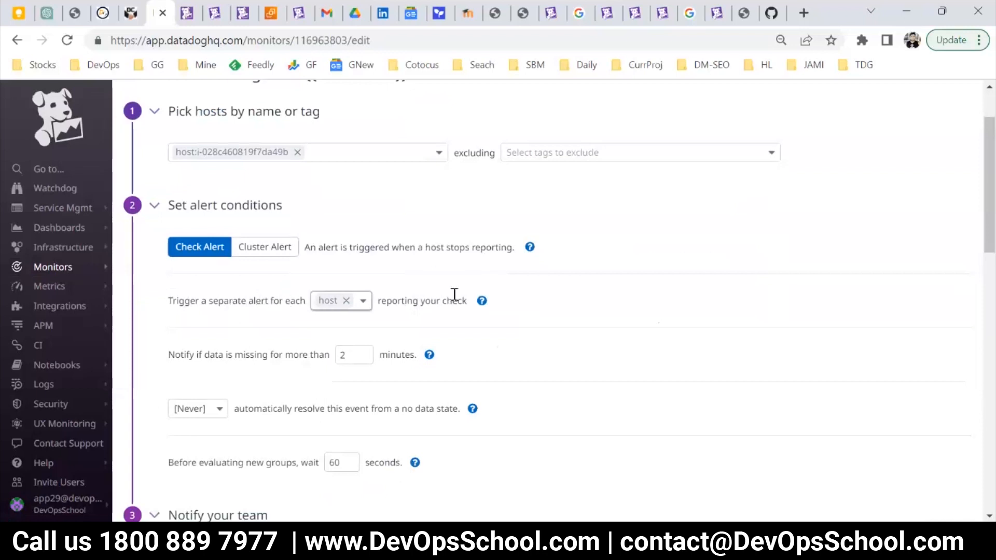
{"action": "scroll", "coordinate": [185, 296], "scroll_direction": "down", "scroll_amount": 1}
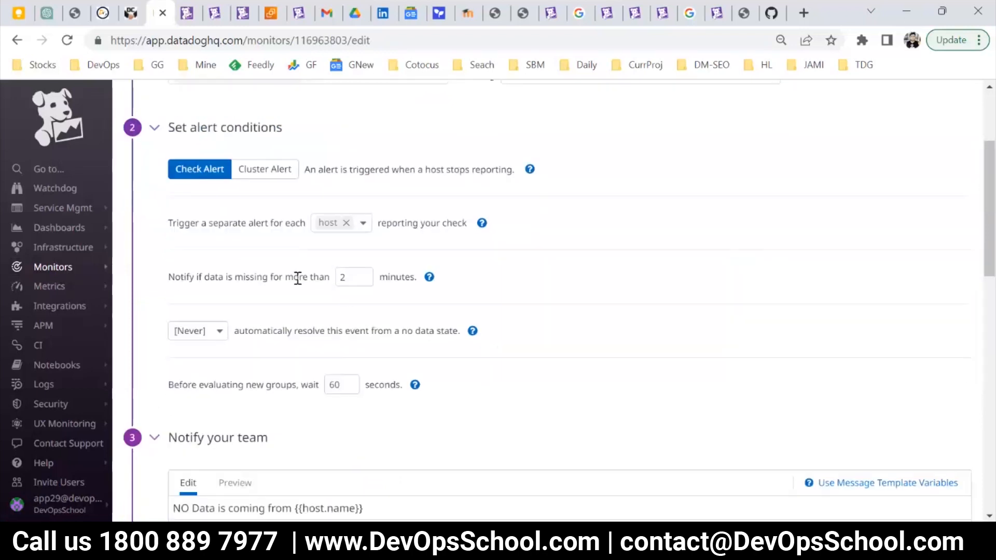
{"action": "left_click_drag", "start_coordinate": [254, 275], "coordinate": [325, 275]}
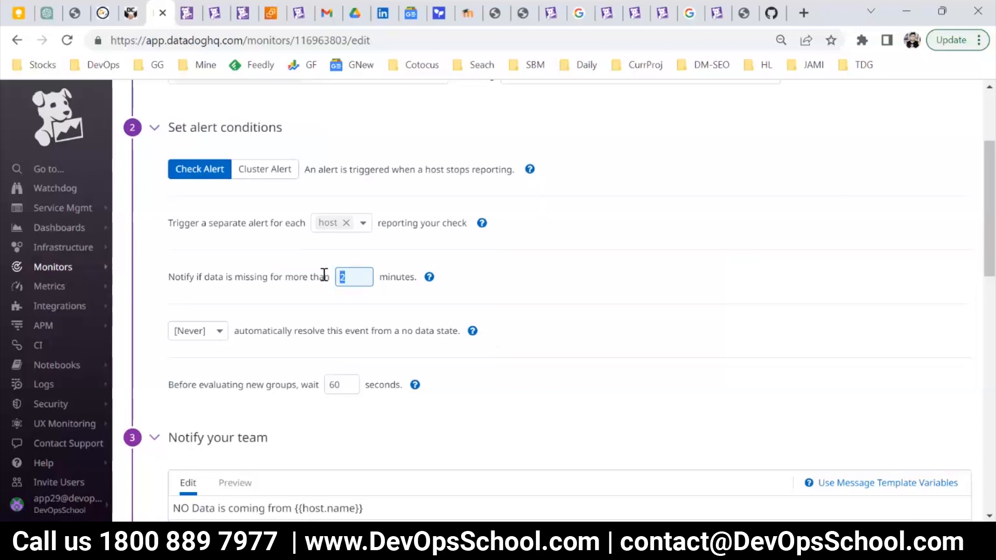
{"action": "left_click", "coordinate": [357, 278]}
{"action": "left_click_drag", "start_coordinate": [409, 280], "coordinate": [174, 274]}
{"action": "left_click_drag", "start_coordinate": [349, 282], "coordinate": [333, 285]}
{"action": "type", "text": "5"}
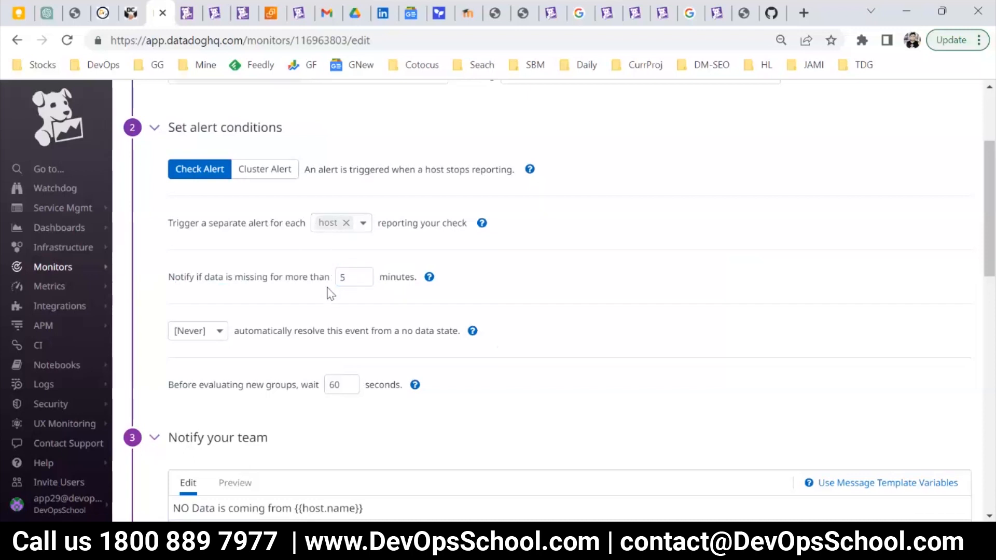
{"action": "left_click_drag", "start_coordinate": [351, 276], "coordinate": [333, 281]}
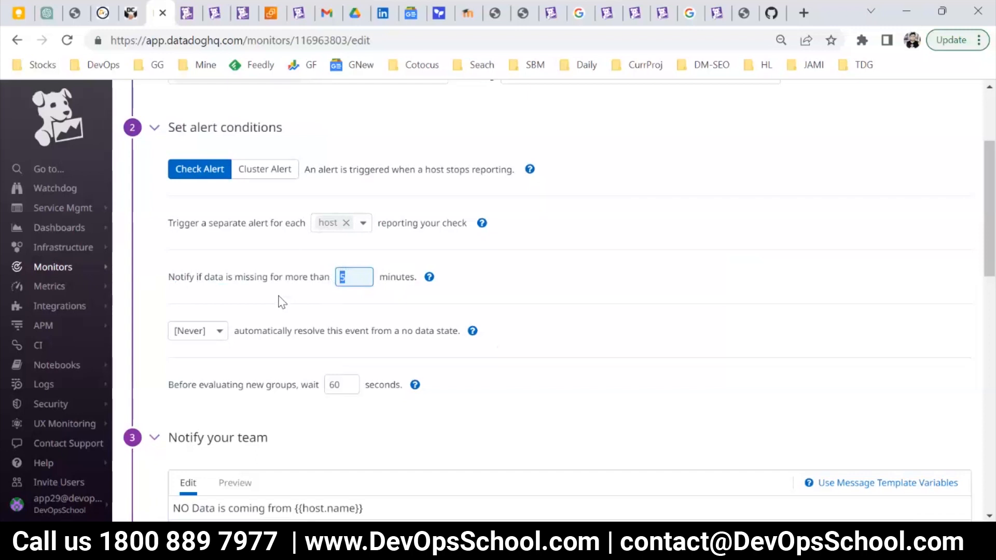
{"action": "left_click_drag", "start_coordinate": [190, 275], "coordinate": [429, 278]}
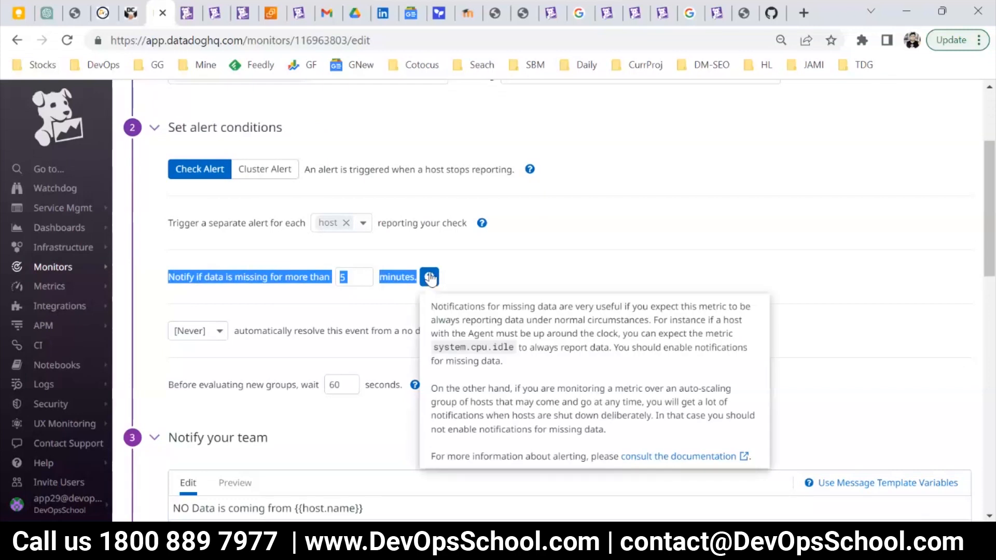
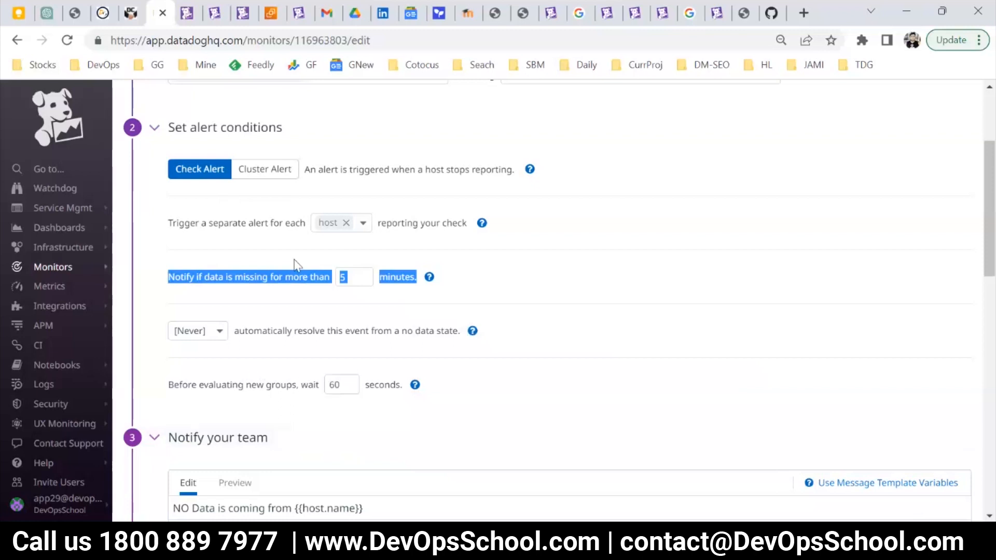
Try removing the host grouping from the separate-alert setting to see its effect on the new-group evaluation delay, and reselect host.
{"action": "left_click_drag", "start_coordinate": [177, 385], "coordinate": [263, 386]}
{"action": "left_click", "coordinate": [294, 386]}
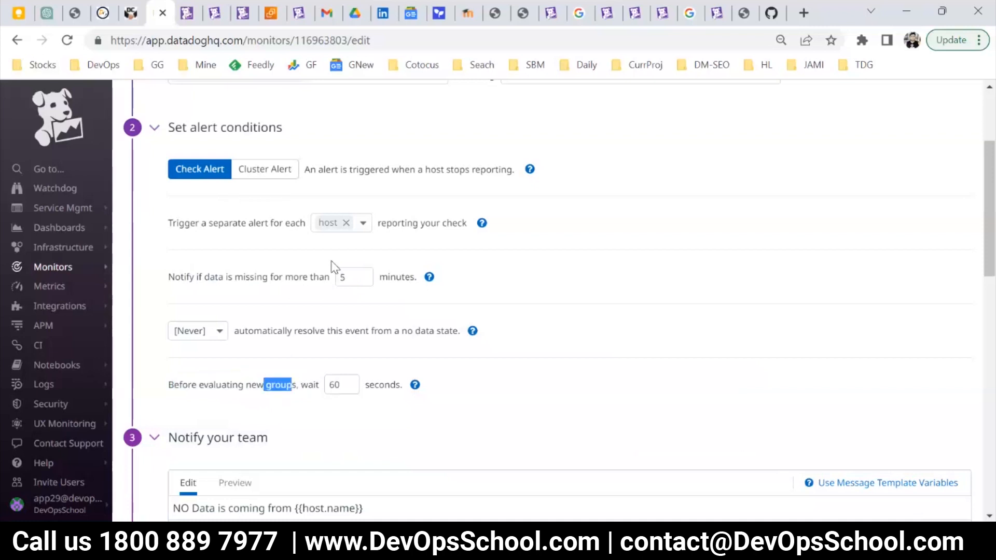
{"action": "left_click", "coordinate": [346, 227]}
{"action": "left_click", "coordinate": [343, 224]}
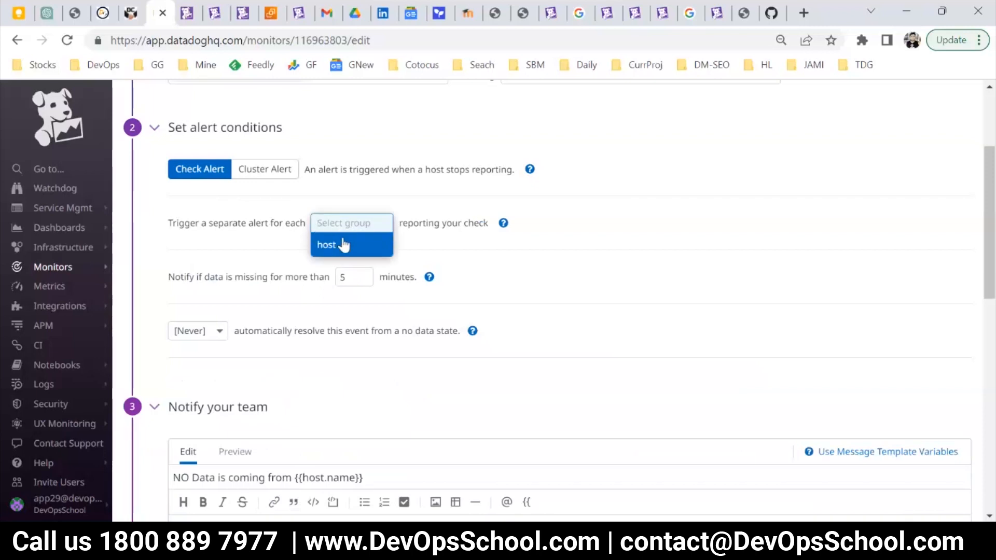
{"action": "left_click", "coordinate": [275, 241]}
{"action": "left_click", "coordinate": [328, 227]}
{"action": "left_click", "coordinate": [338, 245]}
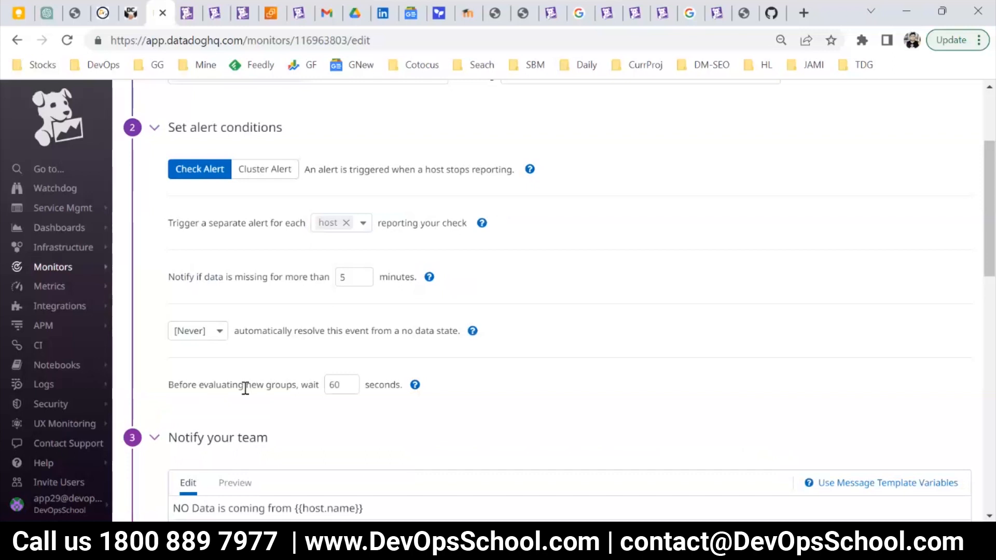
{"action": "left_click_drag", "start_coordinate": [199, 384], "coordinate": [292, 384]}
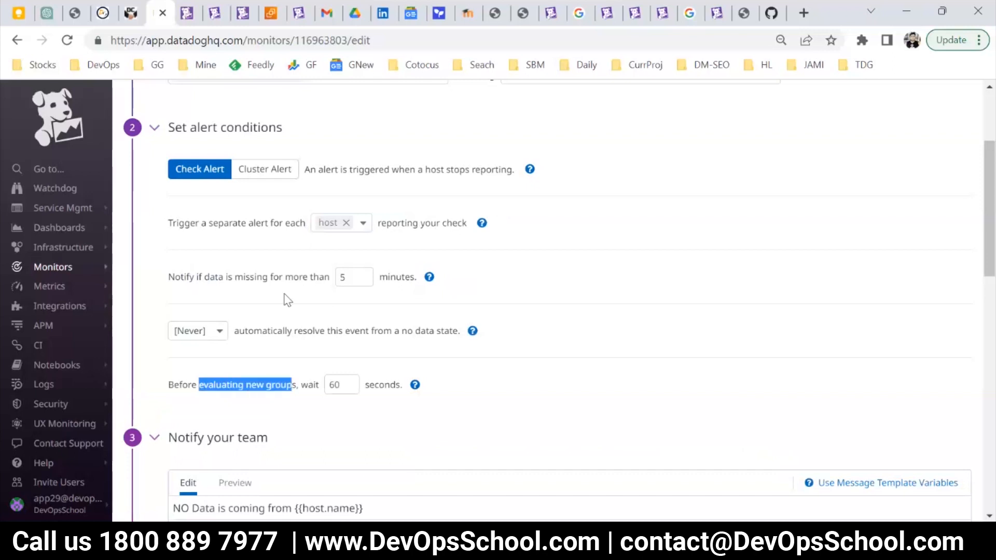
{"action": "left_click", "coordinate": [346, 224]}
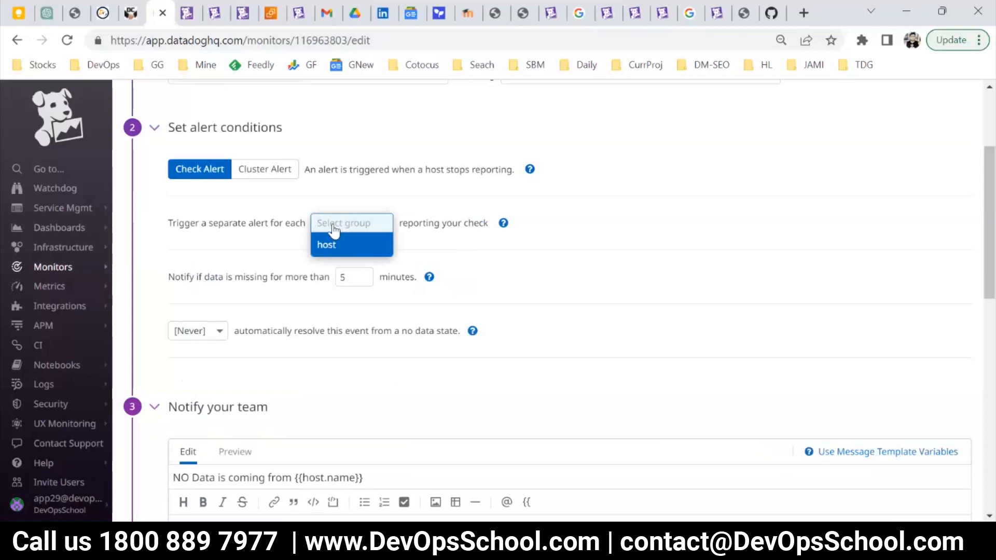
{"action": "left_click", "coordinate": [336, 250]}
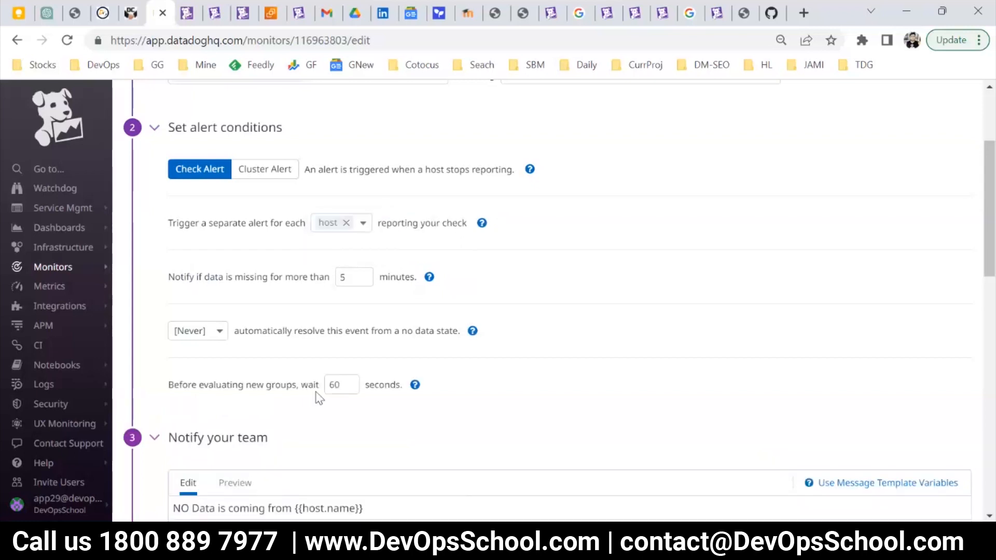
Examine the missing-data notification period in the host monitor's alert conditions.
{"action": "left_click_drag", "start_coordinate": [235, 276], "coordinate": [356, 270]}
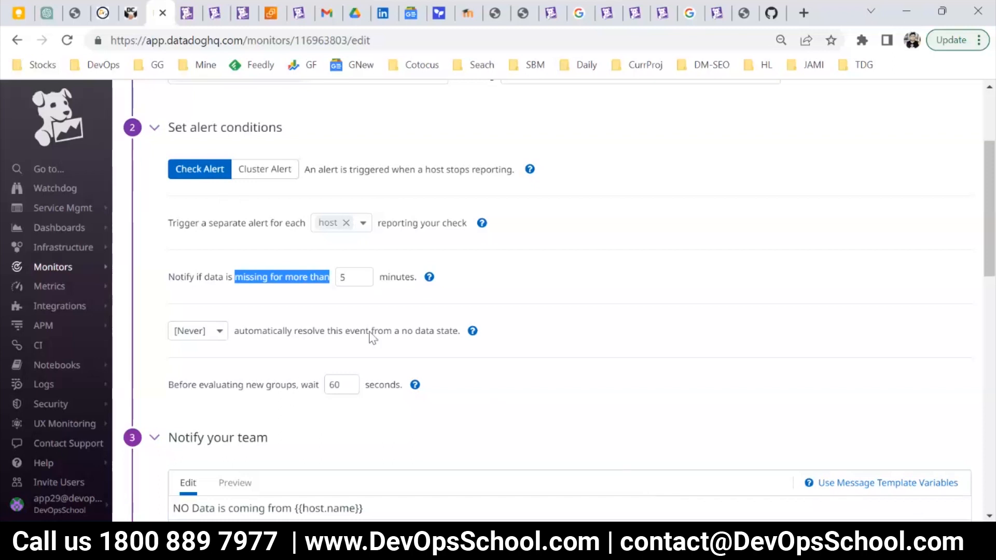
{"action": "left_click_drag", "start_coordinate": [351, 276], "coordinate": [332, 280]}
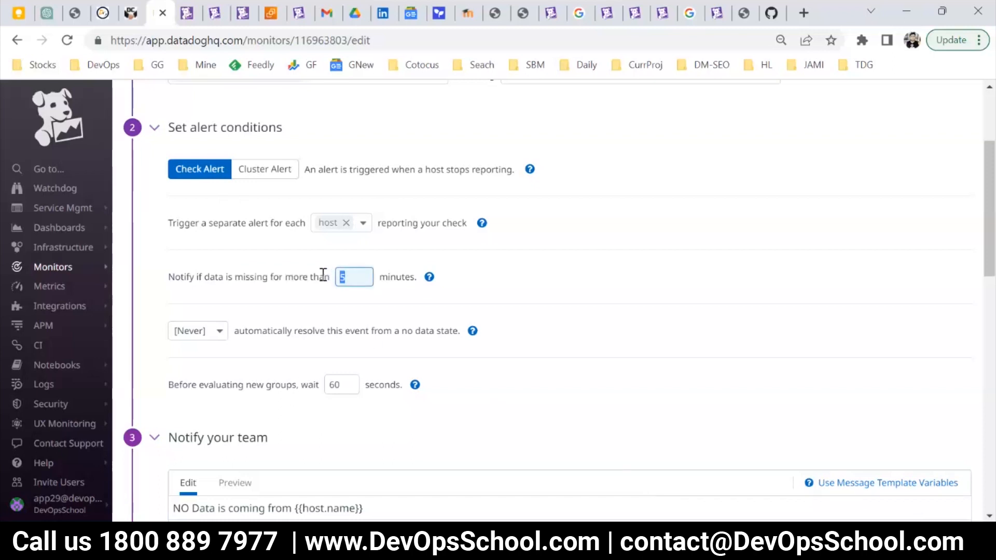
{"action": "left_click", "coordinate": [188, 276]}
{"action": "left_click_drag", "start_coordinate": [176, 276], "coordinate": [331, 277]}
{"action": "left_click", "coordinate": [225, 276]}
{"action": "left_click", "coordinate": [254, 278]}
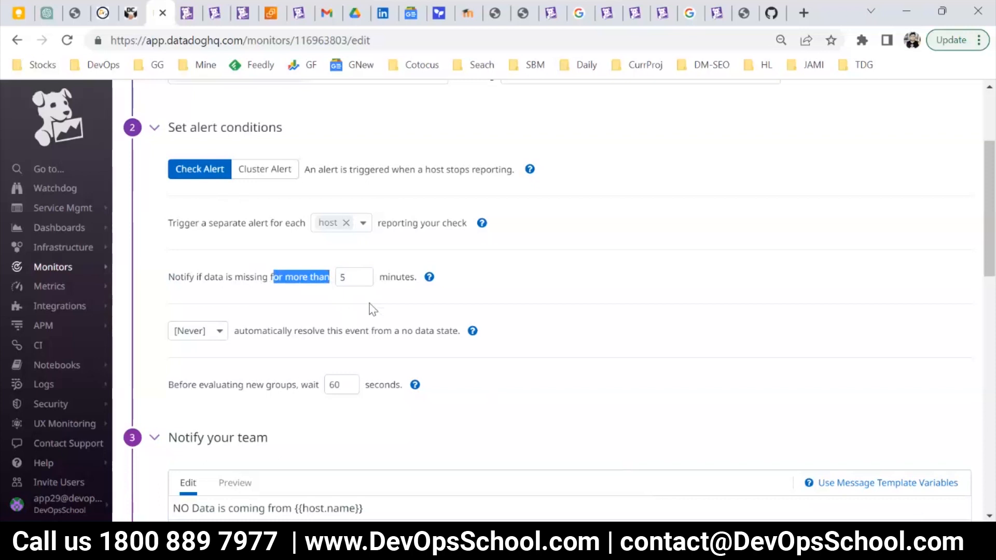
{"action": "scroll", "coordinate": [397, 332], "scroll_direction": "up", "scroll_amount": 2}
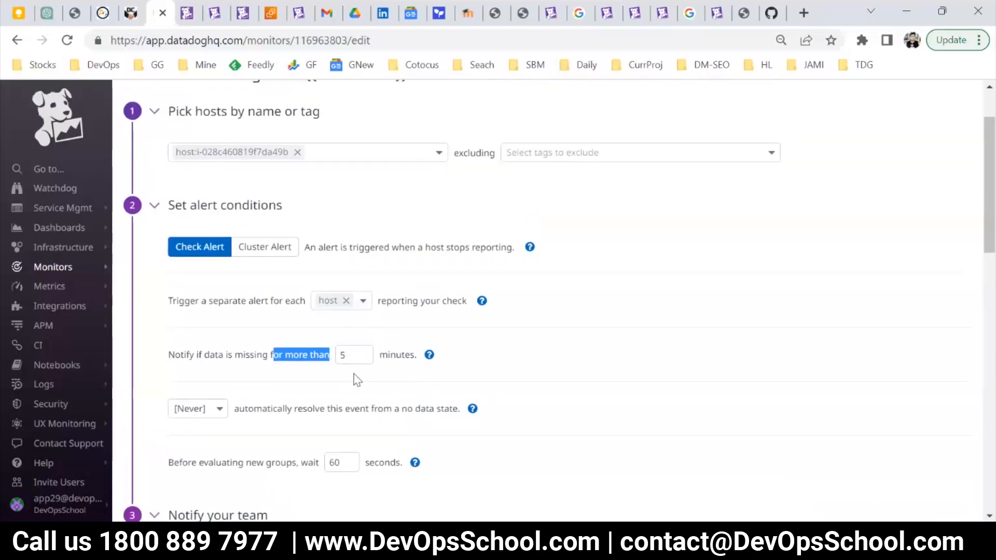
{"action": "left_click_drag", "start_coordinate": [351, 359], "coordinate": [331, 360]}
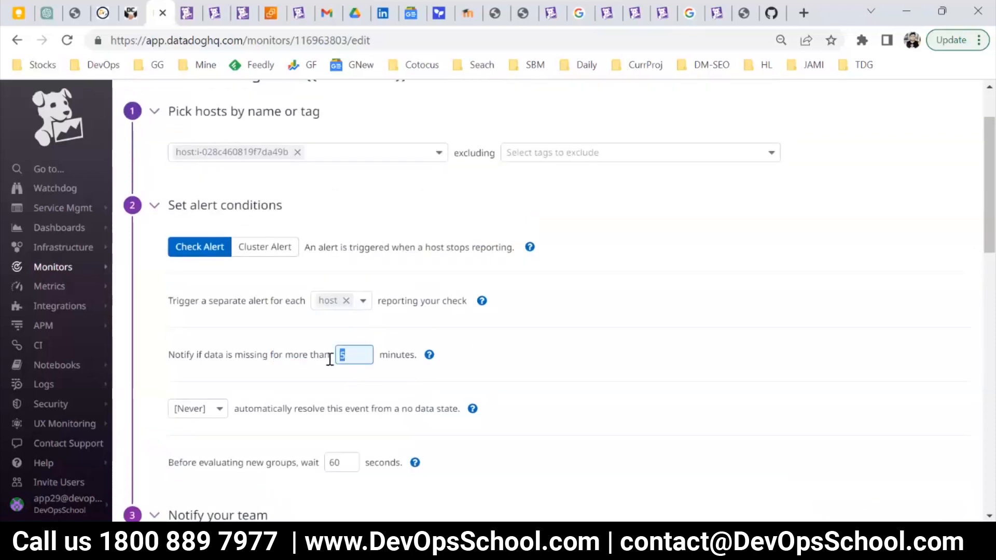
{"action": "left_click", "coordinate": [340, 380]}
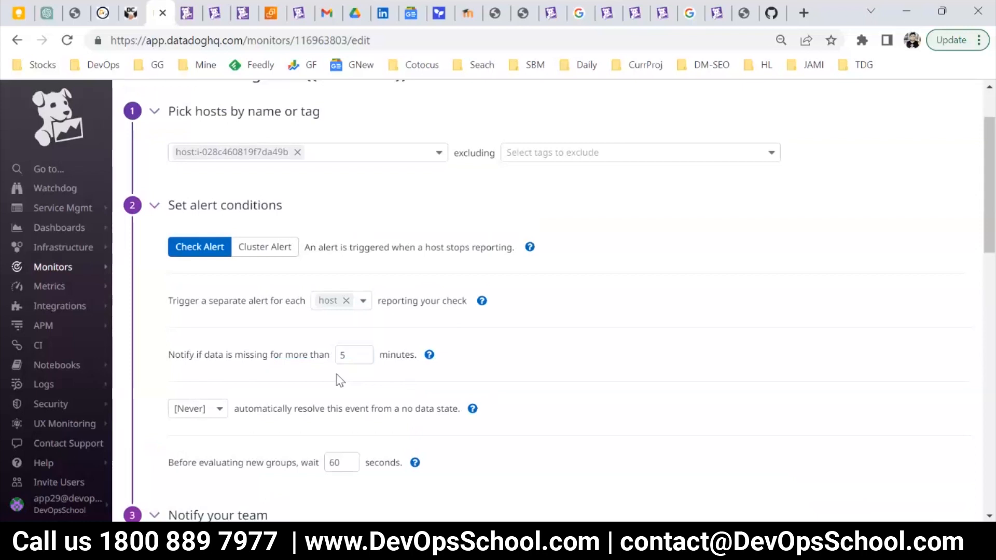
Search the web in a new browser tab for "datadog agent health check duration".
{"action": "left_click", "coordinate": [805, 14]}
{"action": "type", "text": "data"}
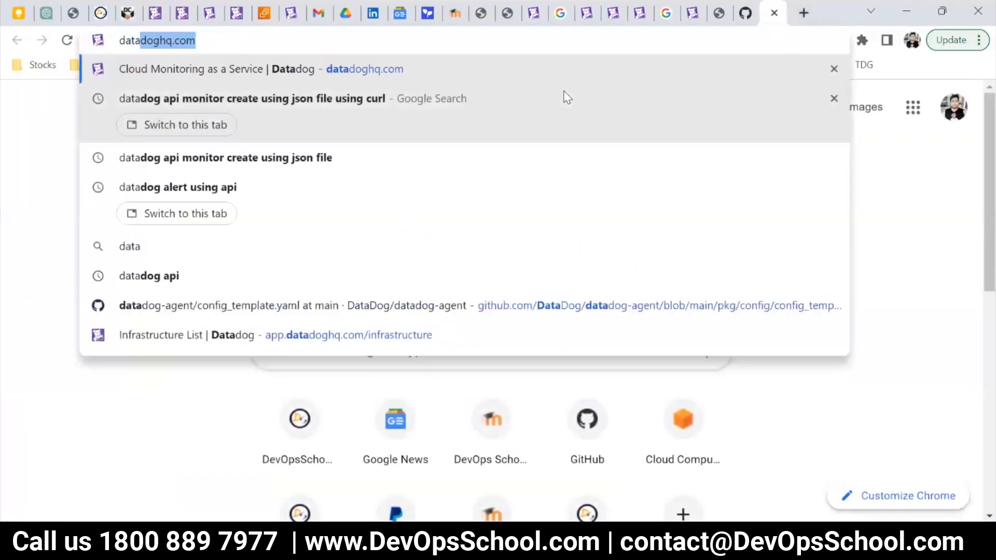
{"action": "type", "text": "dog agent hea"}
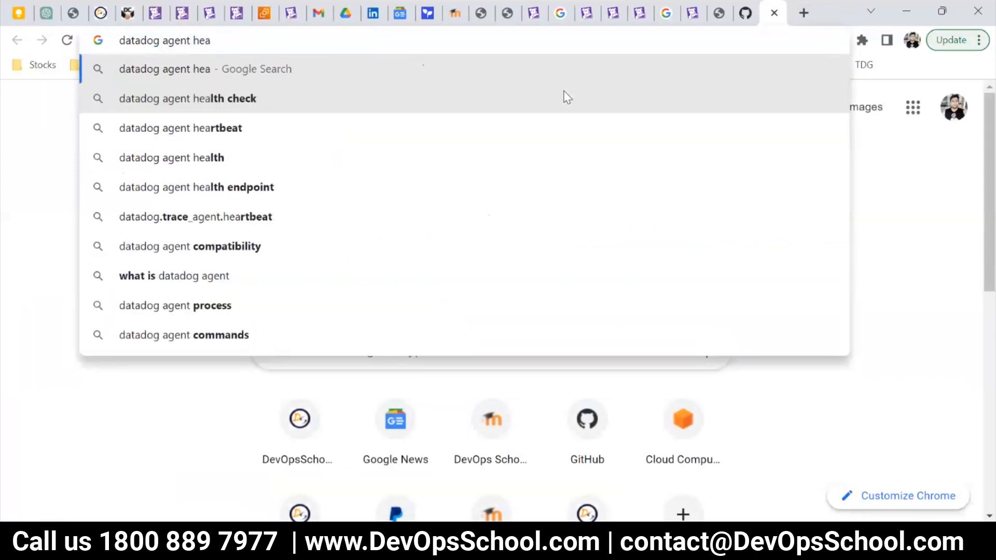
{"action": "key", "text": "Down"}
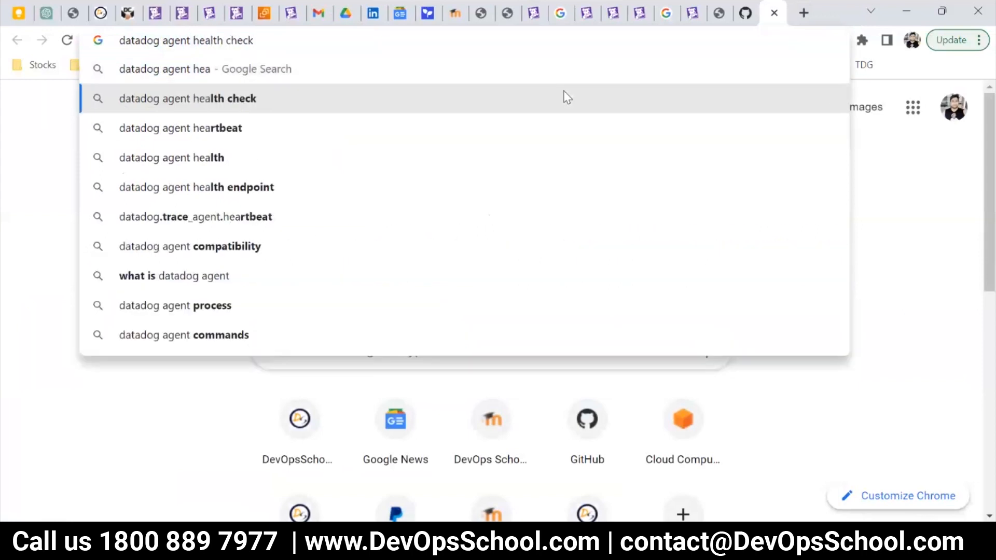
{"action": "type", "text": "dur"}
{"action": "left_click", "coordinate": [563, 97]}
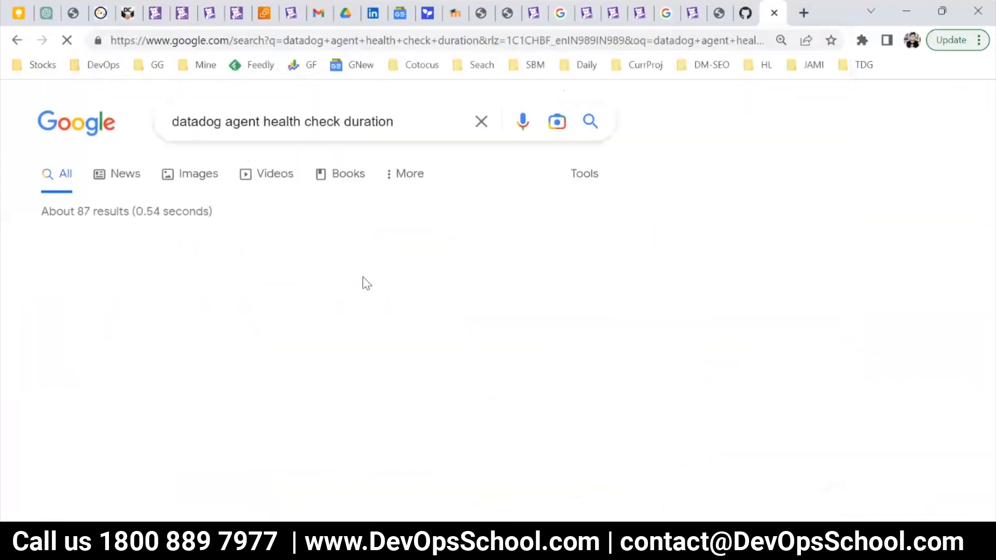
Open the Agent Check Status result in a separate tab and look through the page for the word "second".
{"action": "right_click", "coordinate": [160, 289]}
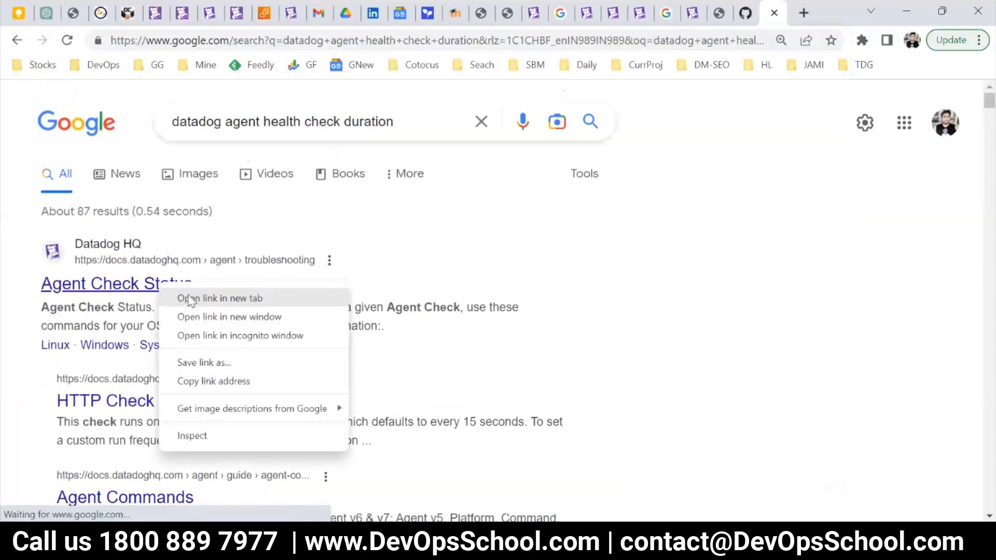
{"action": "left_click", "coordinate": [189, 300]}
{"action": "key", "text": "ctrl+Tab"}
{"action": "key", "text": "ctrl+f"}
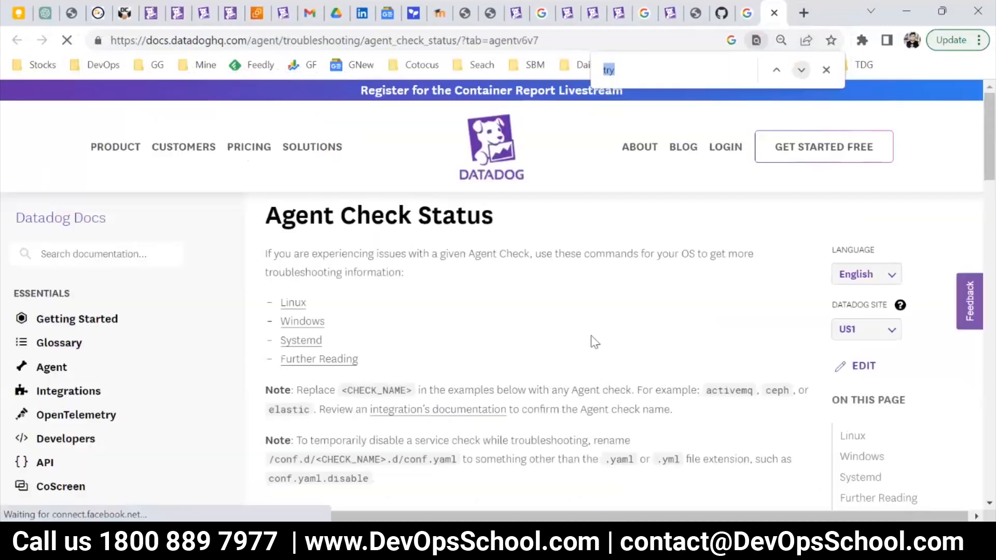
{"action": "type", "text": "sec"}
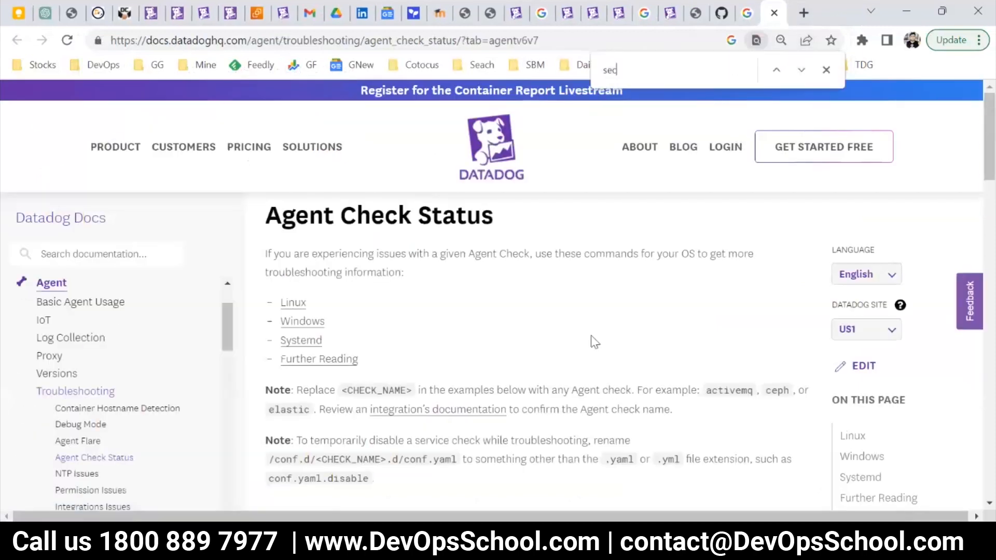
{"action": "type", "text": "ond"}
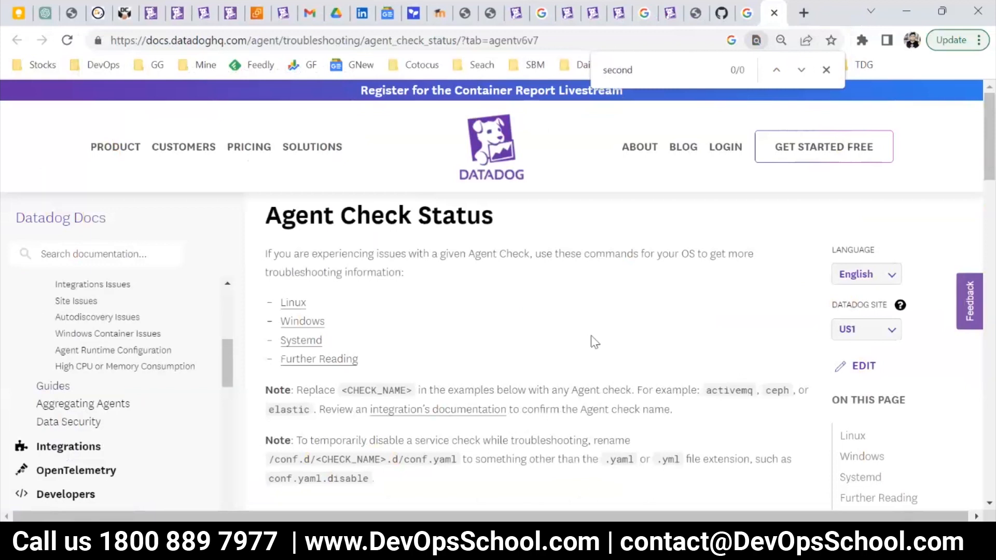
{"action": "scroll", "coordinate": [598, 396], "scroll_direction": "down", "scroll_amount": 10}
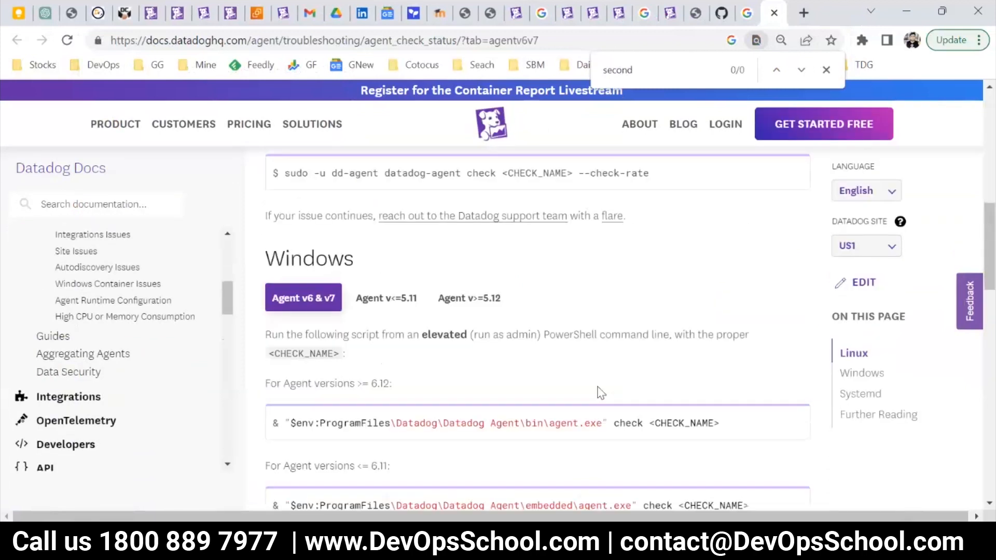
{"action": "scroll", "coordinate": [598, 387], "scroll_direction": "down", "scroll_amount": 10}
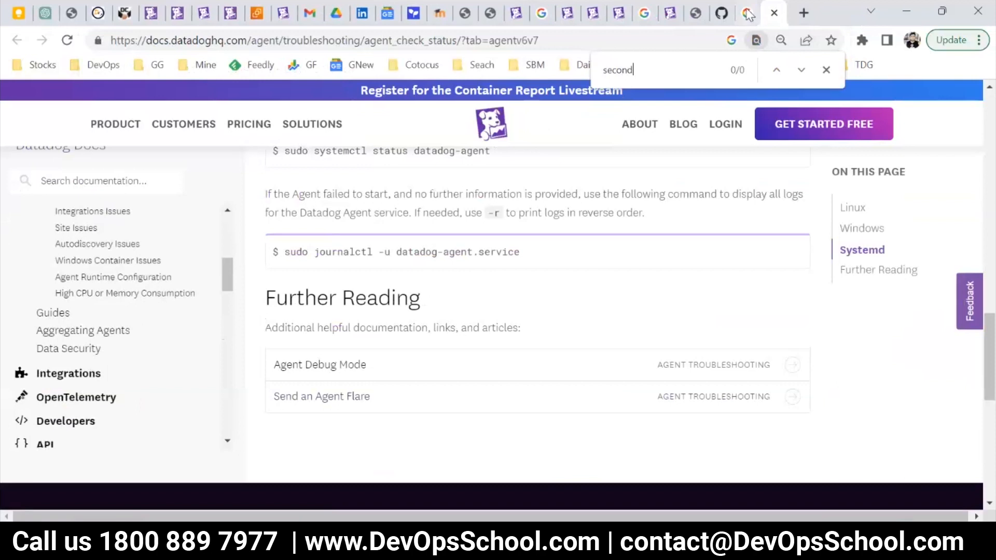
Return to the search results, refine the query to "datadog agent health beat check duration", and review the listed results.
{"action": "left_click", "coordinate": [748, 14]}
{"action": "scroll", "coordinate": [306, 363], "scroll_direction": "down", "scroll_amount": 4}
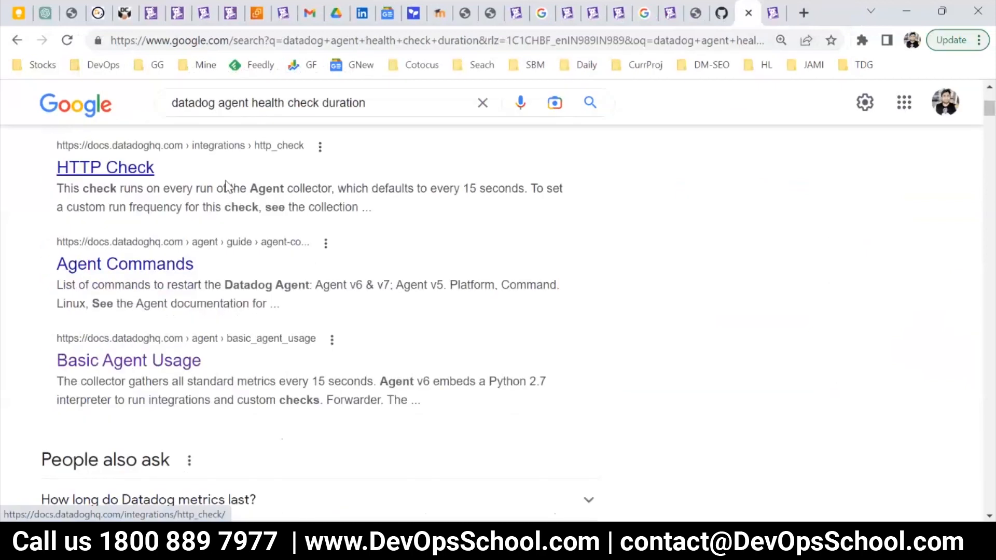
{"action": "scroll", "coordinate": [256, 187], "scroll_direction": "up", "scroll_amount": 1}
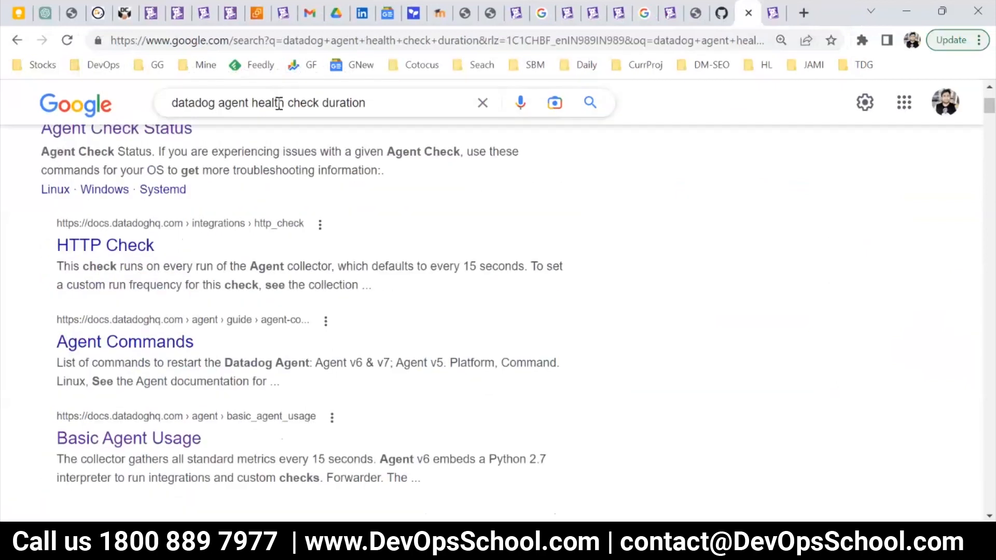
{"action": "left_click", "coordinate": [294, 106]}
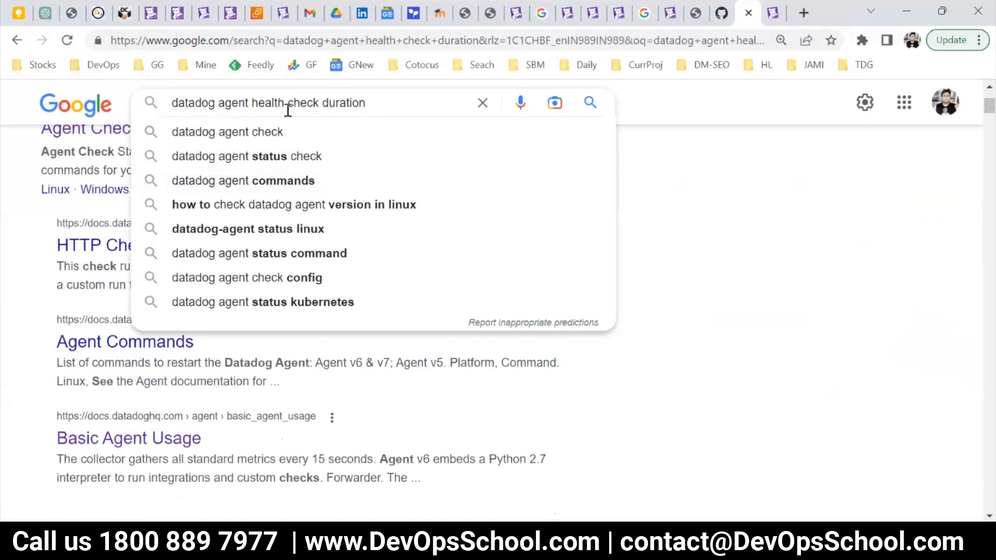
{"action": "type", "text": "beat"}
{"action": "key", "text": "Return"}
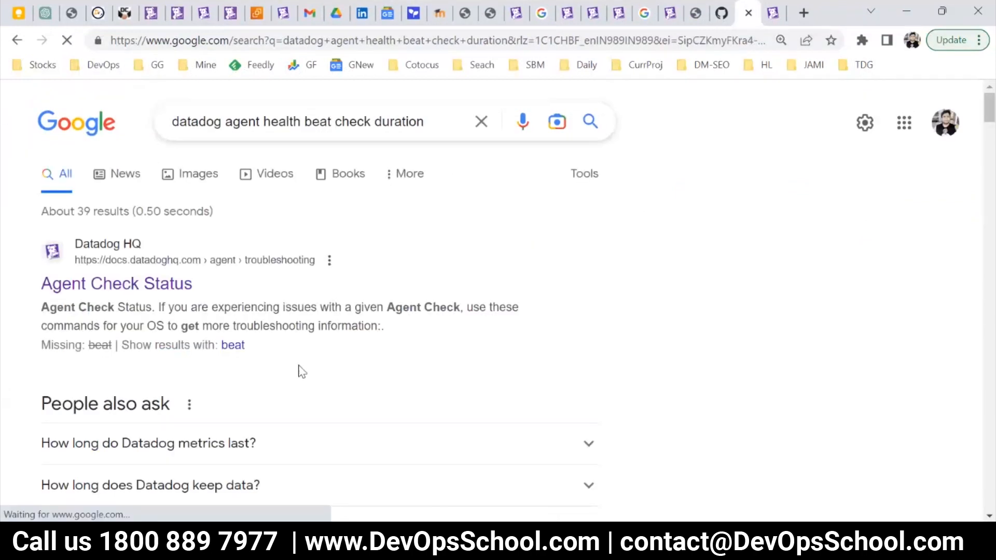
{"action": "scroll", "coordinate": [300, 371], "scroll_direction": "down", "scroll_amount": 6}
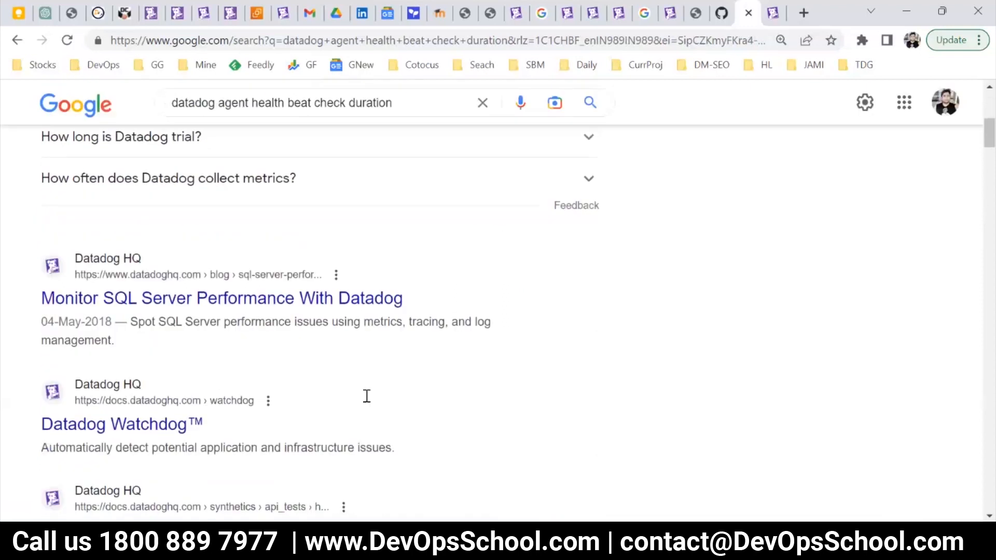
{"action": "scroll", "coordinate": [367, 396], "scroll_direction": "down", "scroll_amount": 4}
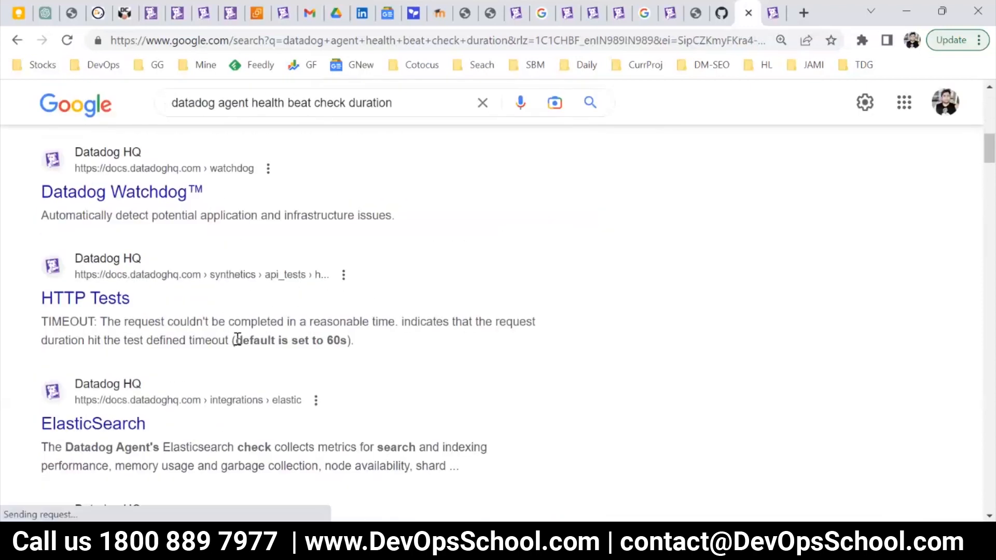
{"action": "scroll", "coordinate": [255, 346], "scroll_direction": "down", "scroll_amount": 3}
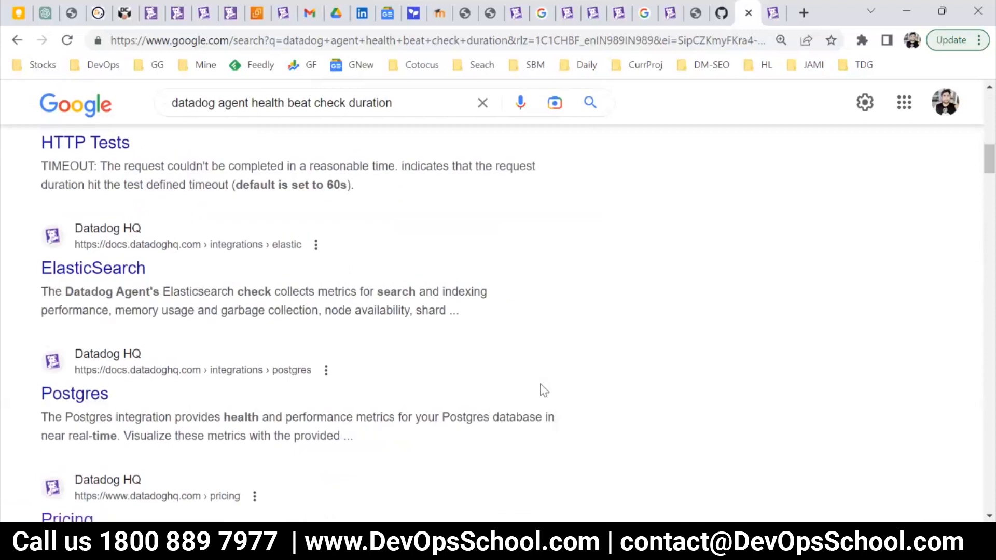
{"action": "scroll", "coordinate": [560, 407], "scroll_direction": "up", "scroll_amount": 9}
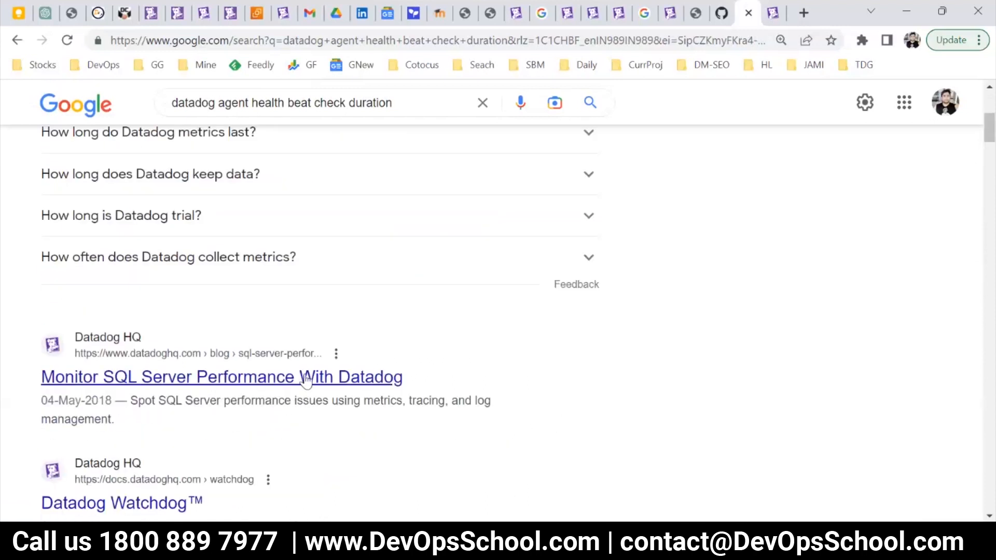
{"action": "scroll", "coordinate": [332, 394], "scroll_direction": "down", "scroll_amount": 3}
{"action": "scroll", "coordinate": [729, 110], "scroll_direction": "up", "scroll_amount": 5}
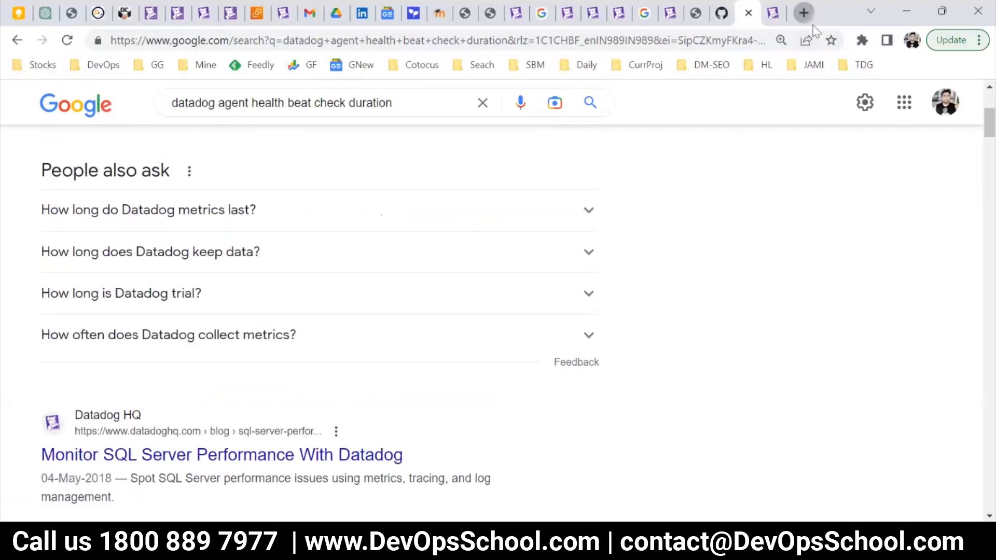
Search the web in a new browser tab for "datadog dog yaml" and refine the query to "datadog dog yaml github".
{"action": "left_click", "coordinate": [803, 13]}
{"action": "type", "text": "datadog "}
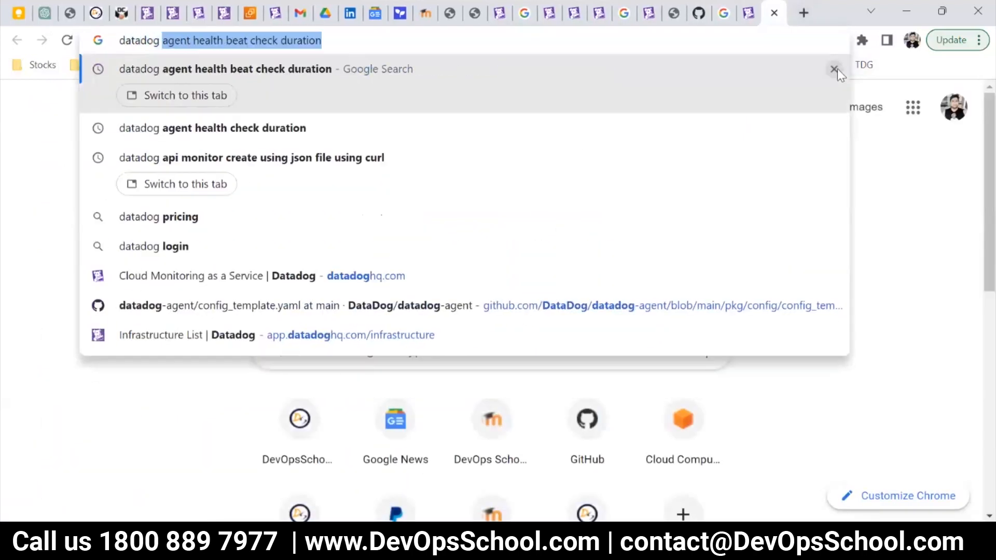
{"action": "type", "text": "dog "}
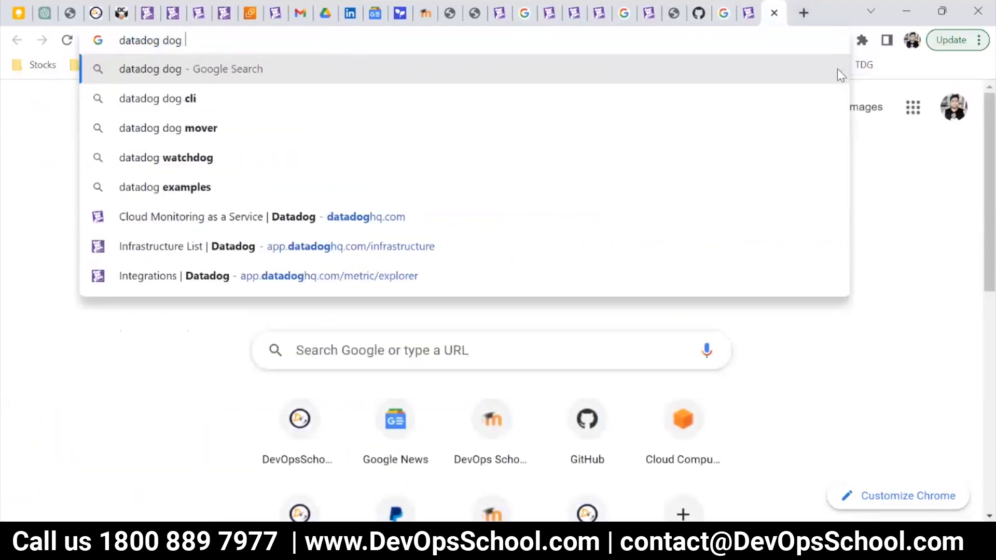
{"action": "type", "text": "yaml"}
{"action": "key", "text": "Return"}
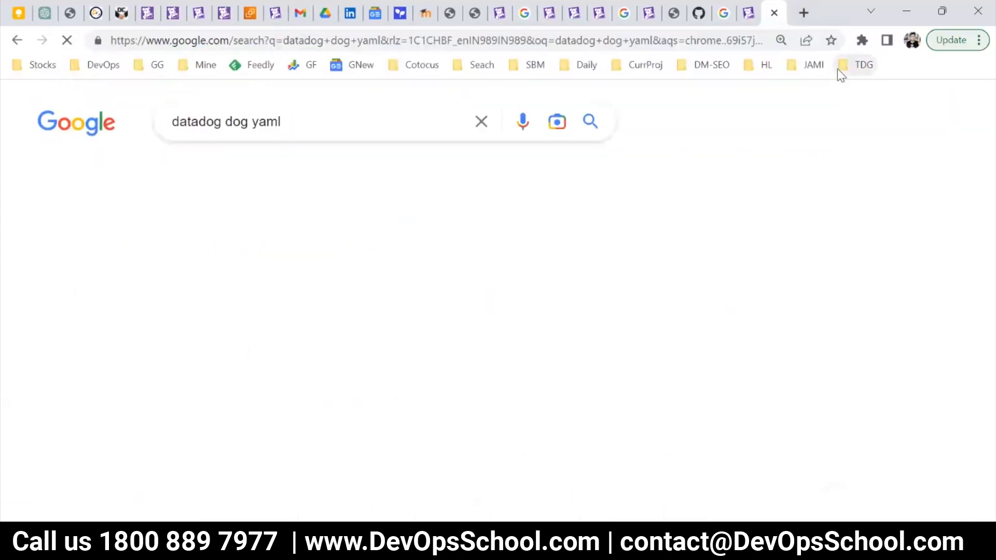
{"action": "left_click", "coordinate": [330, 125]}
{"action": "type", "text": "github"}
{"action": "key", "text": "Return"}
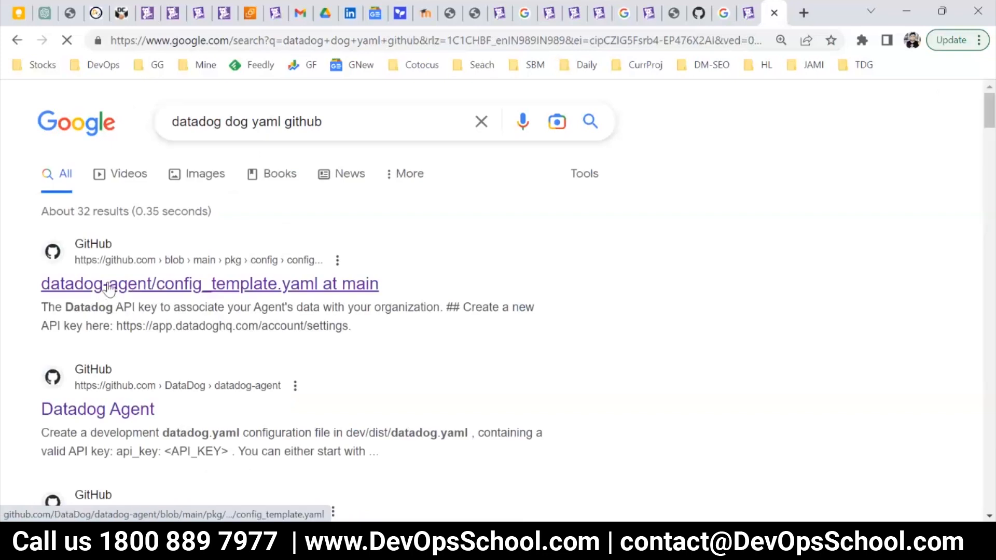
Open the datadog-agent config_template.yaml result in a separate tab and search the page for "heart".
{"action": "right_click", "coordinate": [110, 286]}
{"action": "left_click", "coordinate": [138, 296]}
{"action": "left_click", "coordinate": [762, 4]}
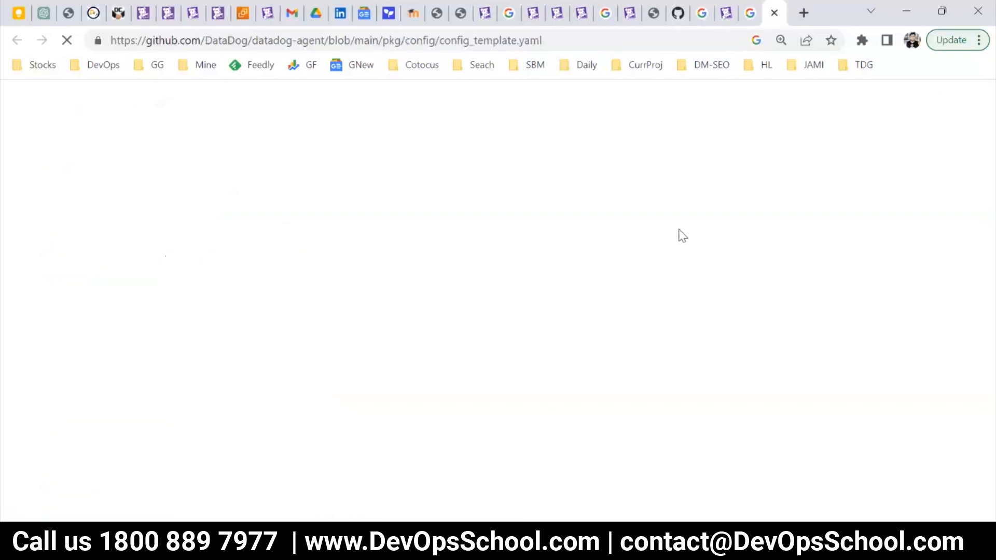
{"action": "key", "text": "ctrl+f"}
{"action": "type", "text": "he"}
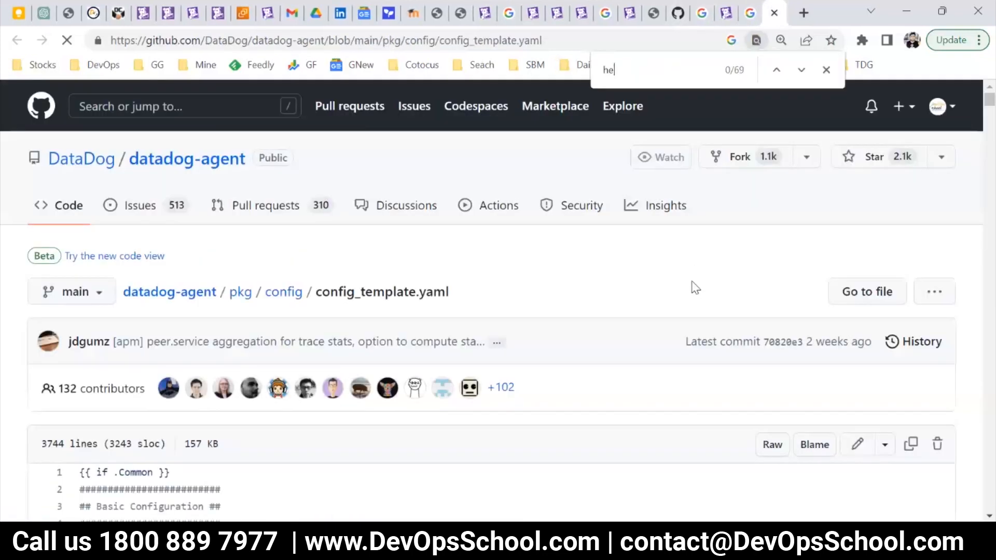
{"action": "type", "text": "ar"}
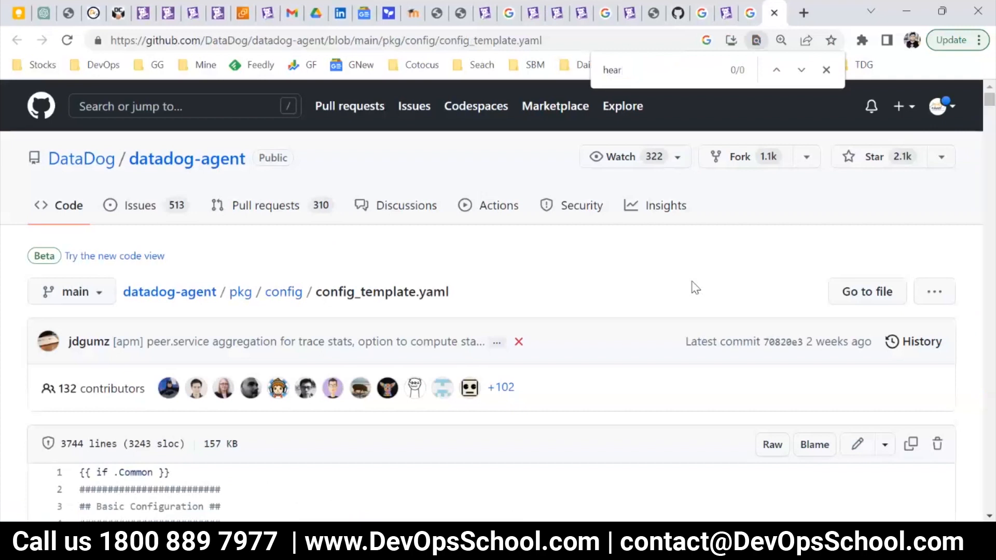
{"action": "type", "text": "t"}
Search the config template page for "bea" and "second", and go to the next match for "second".
{"action": "key", "text": "ctrl+a"}
{"action": "type", "text": "bea"}
{"action": "key", "text": "ctrl+a"}
{"action": "type", "text": "second"}
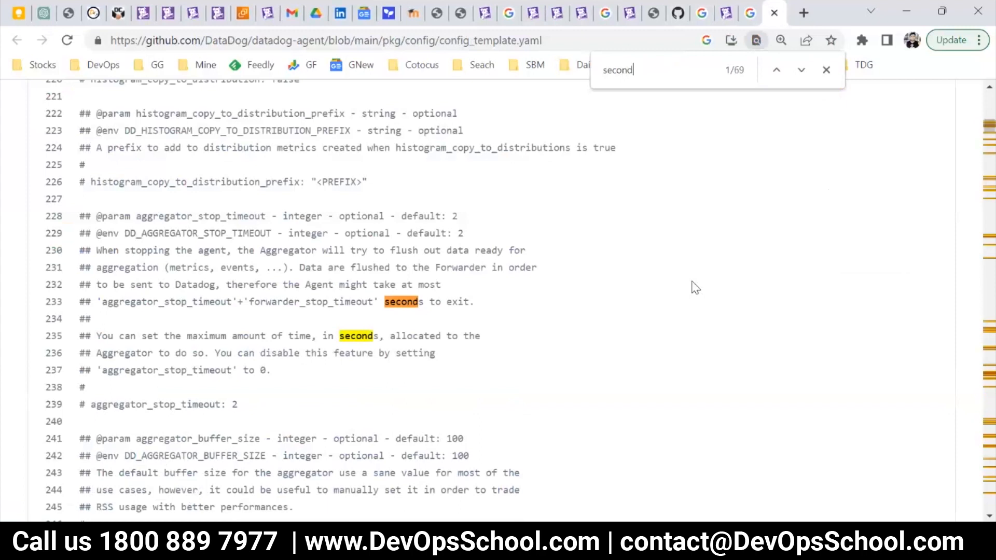
{"action": "key", "text": "Return"}
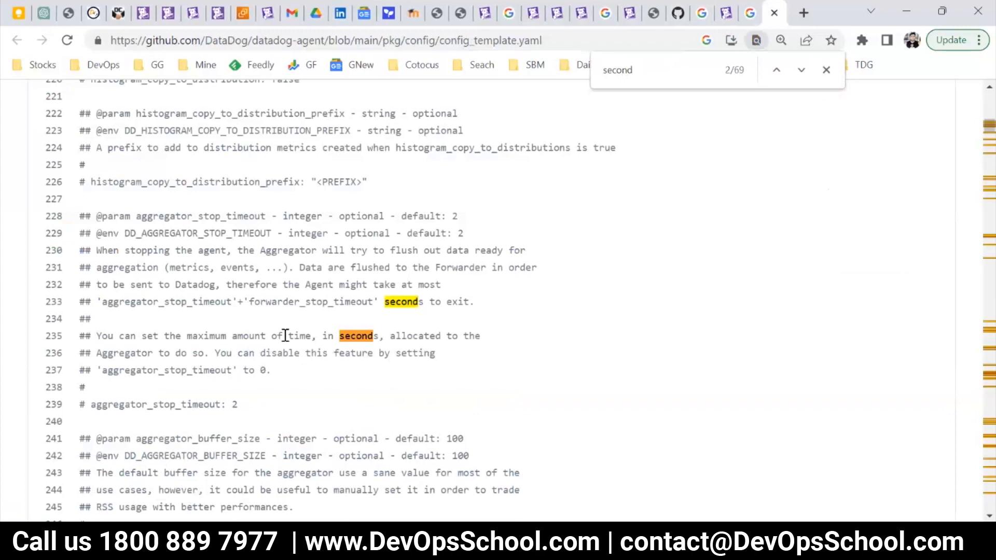
Examine the forwarder timeout, retry queue and storage settings in the config template.
{"action": "scroll", "coordinate": [271, 336], "scroll_direction": "down", "scroll_amount": 4}
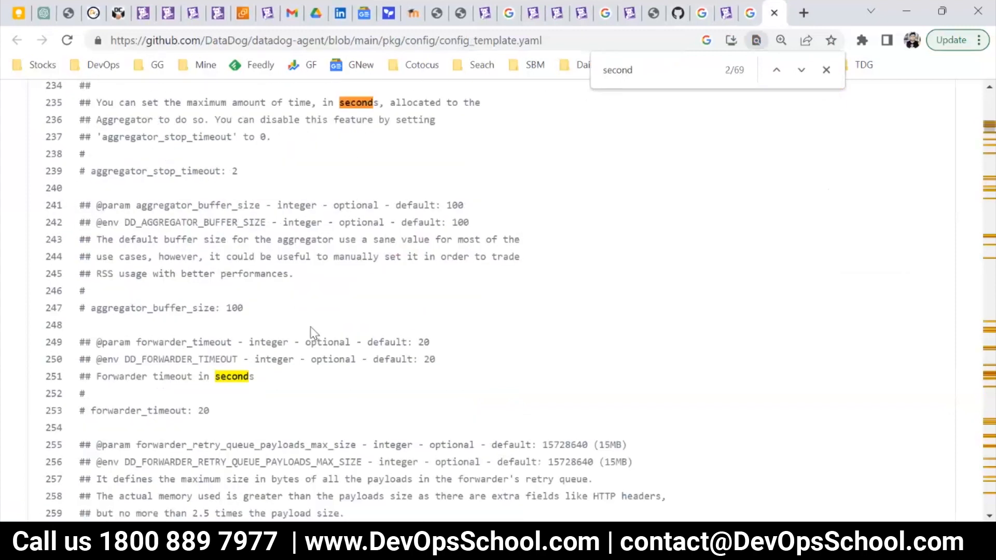
{"action": "left_click_drag", "start_coordinate": [107, 376], "coordinate": [253, 377]}
{"action": "scroll", "coordinate": [165, 310], "scroll_direction": "down", "scroll_amount": 3}
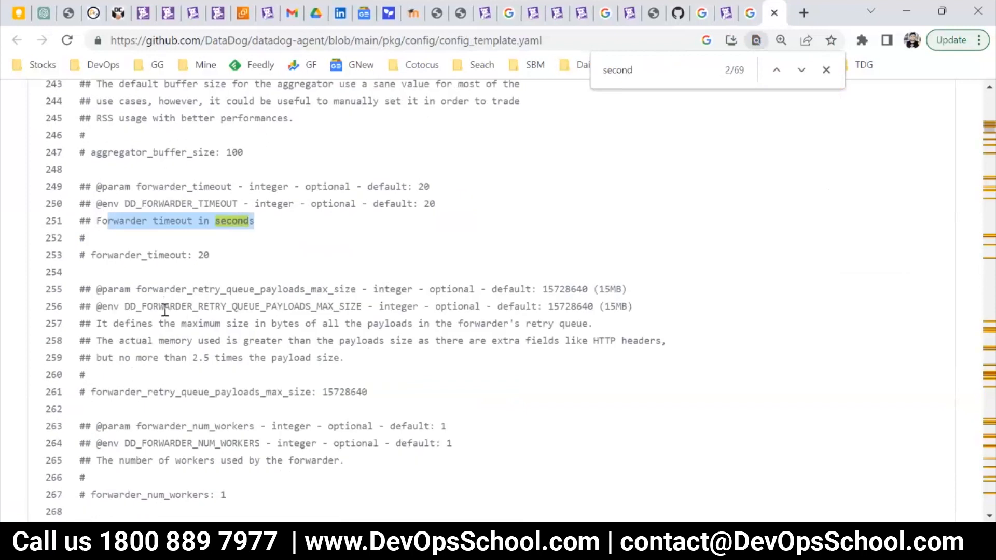
{"action": "left_click", "coordinate": [103, 250]}
{"action": "left_click_drag", "start_coordinate": [108, 221], "coordinate": [253, 221]}
{"action": "scroll", "coordinate": [284, 334], "scroll_direction": "down", "scroll_amount": 6}
{"action": "left_click_drag", "start_coordinate": [102, 406], "coordinate": [221, 405]}
{"action": "scroll", "coordinate": [262, 409], "scroll_direction": "down", "scroll_amount": 3}
{"action": "scroll", "coordinate": [176, 302], "scroll_direction": "down", "scroll_amount": 3}
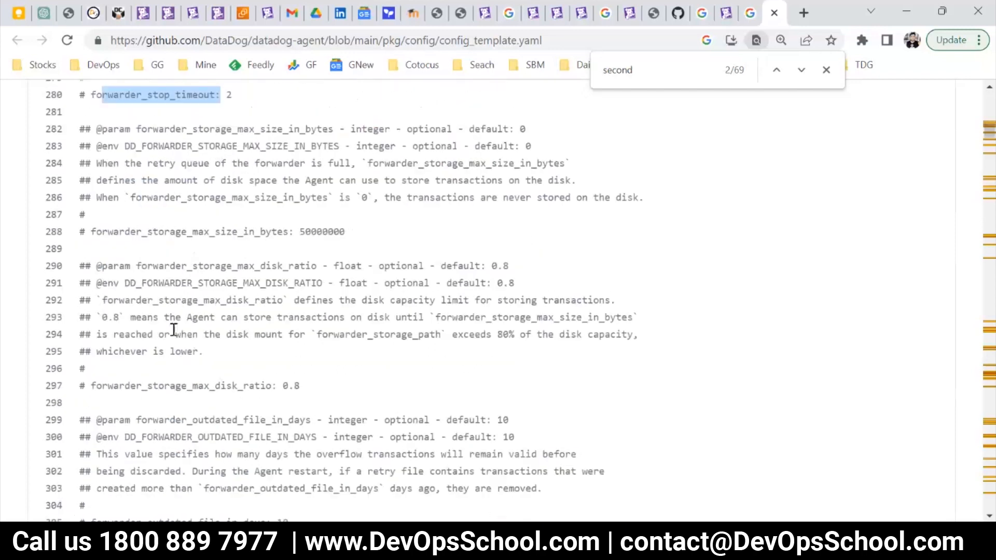
{"action": "scroll", "coordinate": [160, 340], "scroll_direction": "down", "scroll_amount": 2}
{"action": "scroll", "coordinate": [147, 337], "scroll_direction": "down", "scroll_amount": 3}
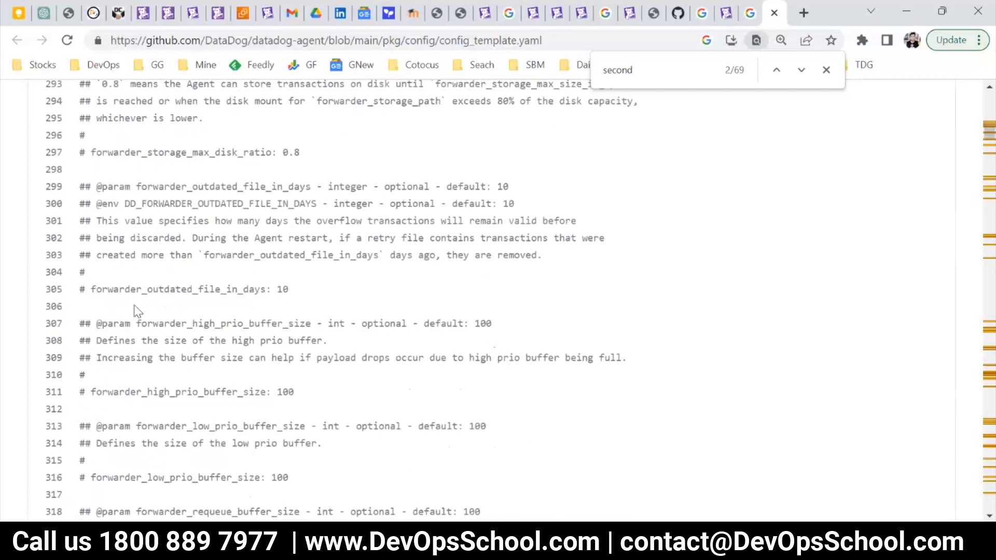
Examine the forwarder outdated file, priority buffer size and maximum backoff settings in the config template.
{"action": "left_click_drag", "start_coordinate": [118, 288], "coordinate": [252, 289]}
{"action": "scroll", "coordinate": [111, 379], "scroll_direction": "down", "scroll_amount": 2}
{"action": "left_click_drag", "start_coordinate": [136, 314], "coordinate": [227, 314]}
{"action": "left_click_drag", "start_coordinate": [136, 399], "coordinate": [249, 400]}
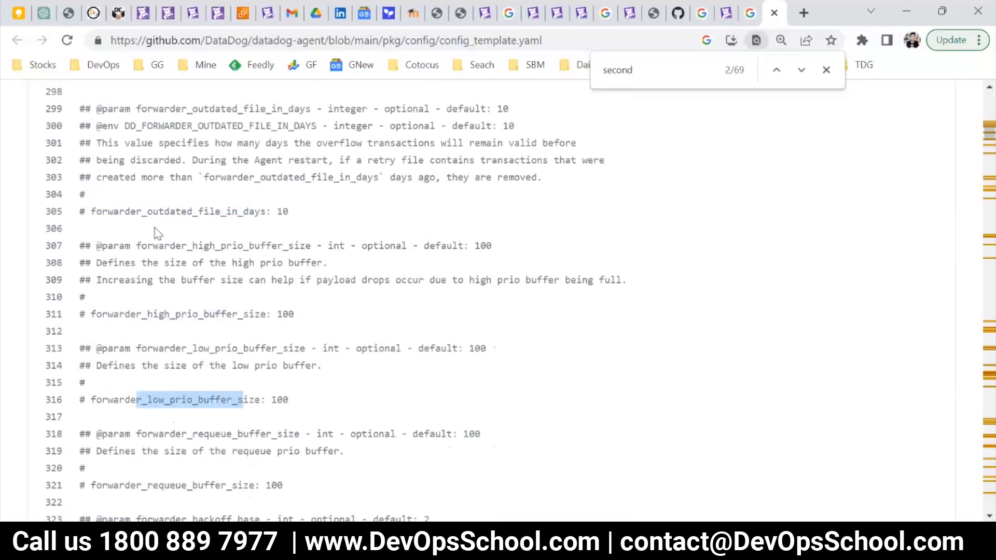
{"action": "left_click_drag", "start_coordinate": [153, 211], "coordinate": [289, 211]}
{"action": "scroll", "coordinate": [151, 381], "scroll_direction": "down", "scroll_amount": 3}
{"action": "left_click_drag", "start_coordinate": [125, 347], "coordinate": [262, 339]}
{"action": "scroll", "coordinate": [144, 374], "scroll_direction": "down", "scroll_amount": 3}
{"action": "left_click_drag", "start_coordinate": [125, 364], "coordinate": [284, 359]}
{"action": "left_click_drag", "start_coordinate": [424, 361], "coordinate": [311, 365]}
{"action": "left_click", "coordinate": [178, 342]}
{"action": "left_click_drag", "start_coordinate": [244, 415], "coordinate": [75, 418]}
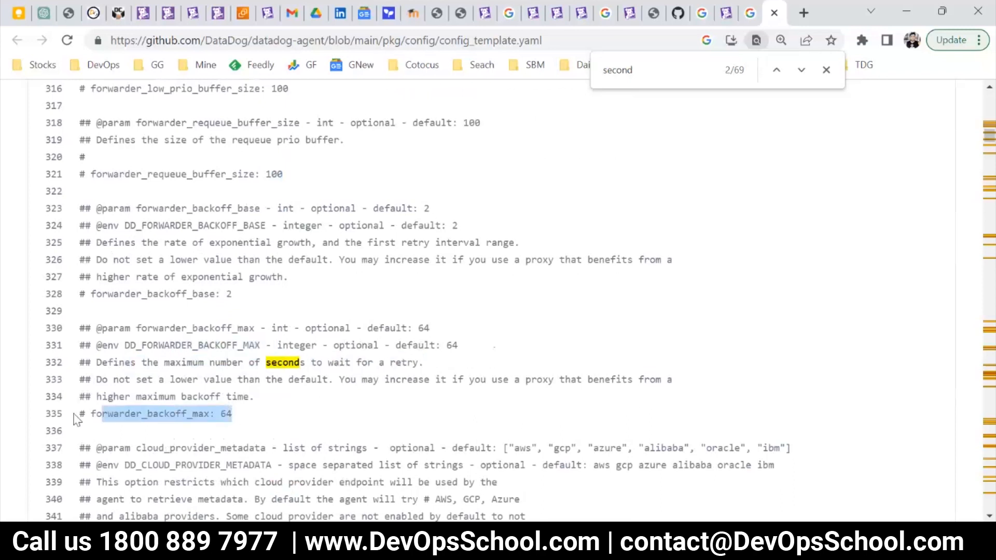
{"action": "scroll", "coordinate": [148, 415], "scroll_direction": "down", "scroll_amount": 3}
{"action": "left_click", "coordinate": [171, 292]}
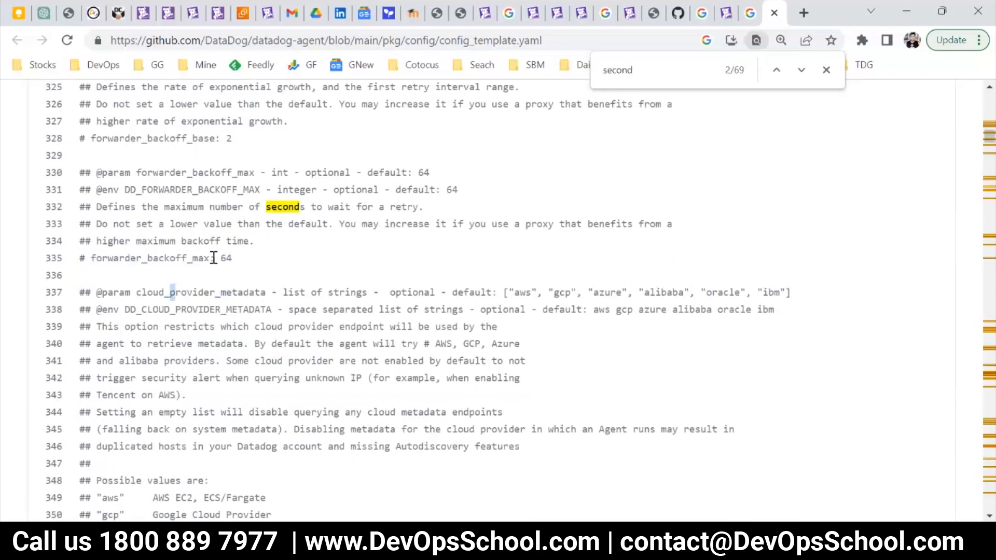
Examine the cloud metadata timeout, auto-exit validation period and FIPS proxy settings in the config template.
{"action": "scroll", "coordinate": [261, 358], "scroll_direction": "down", "scroll_amount": 20}
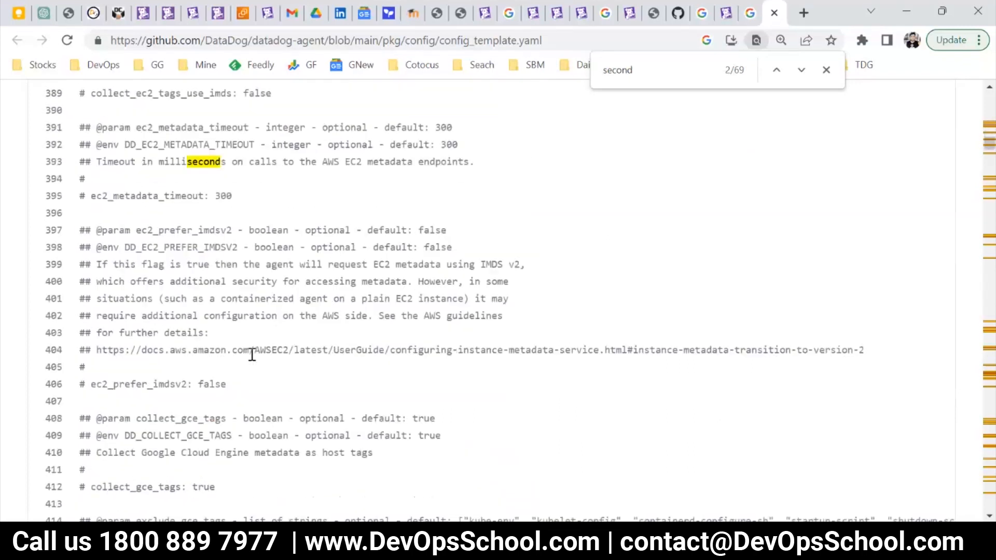
{"action": "left_click_drag", "start_coordinate": [222, 197], "coordinate": [220, 198]}
{"action": "scroll", "coordinate": [358, 334], "scroll_direction": "down", "scroll_amount": 18}
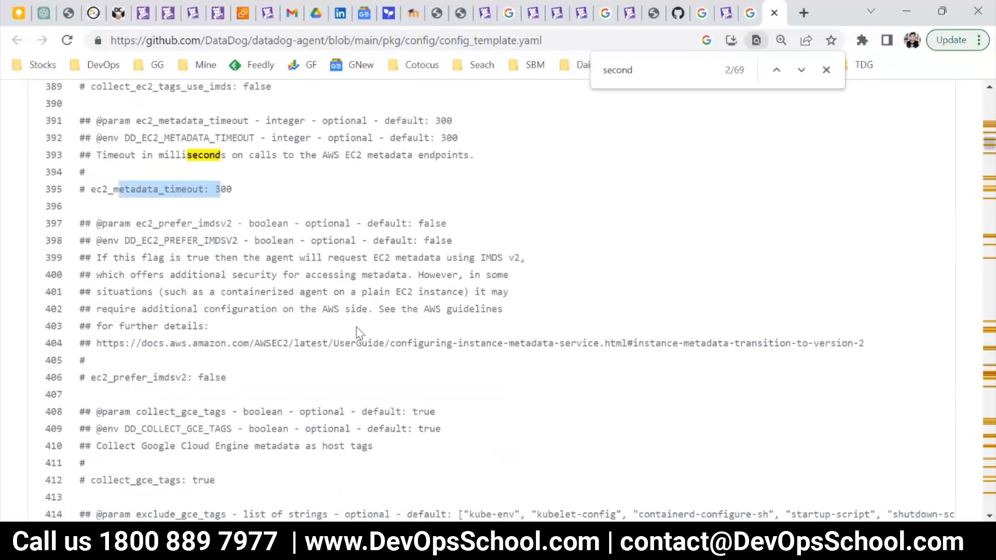
{"action": "scroll", "coordinate": [366, 342], "scroll_direction": "up", "scroll_amount": 3}
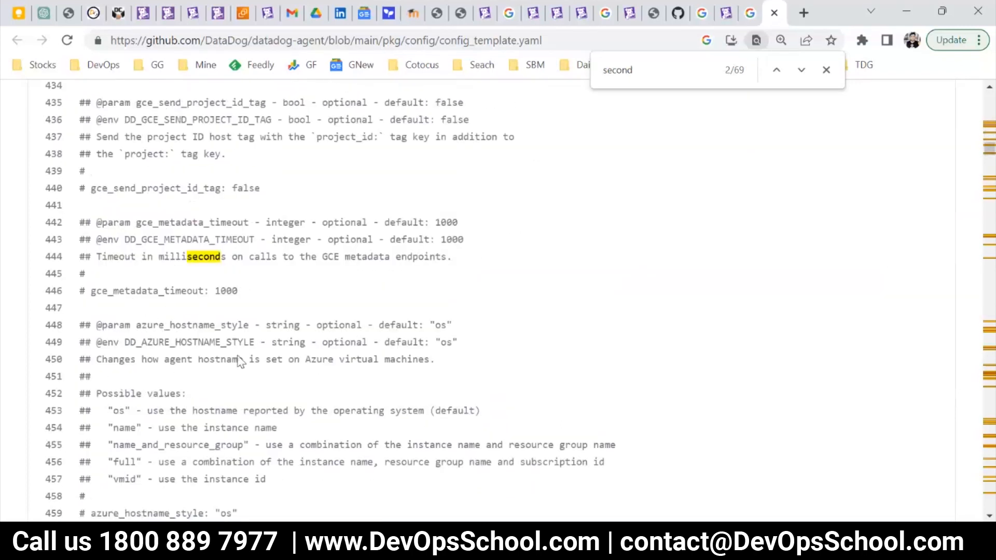
{"action": "scroll", "coordinate": [264, 397], "scroll_direction": "down", "scroll_amount": 20}
{"action": "scroll", "coordinate": [257, 396], "scroll_direction": "up", "scroll_amount": 5}
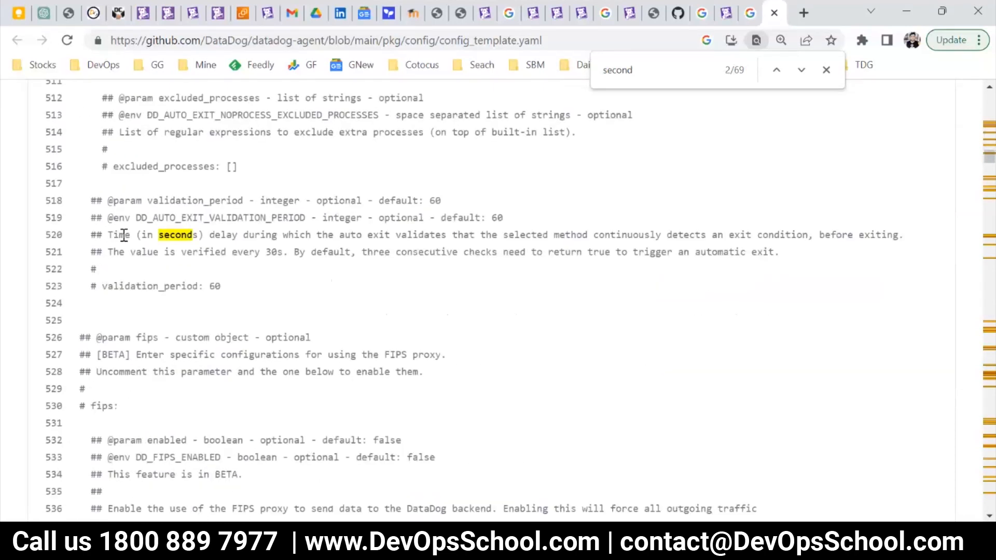
{"action": "scroll", "coordinate": [290, 370], "scroll_direction": "down", "scroll_amount": 20}
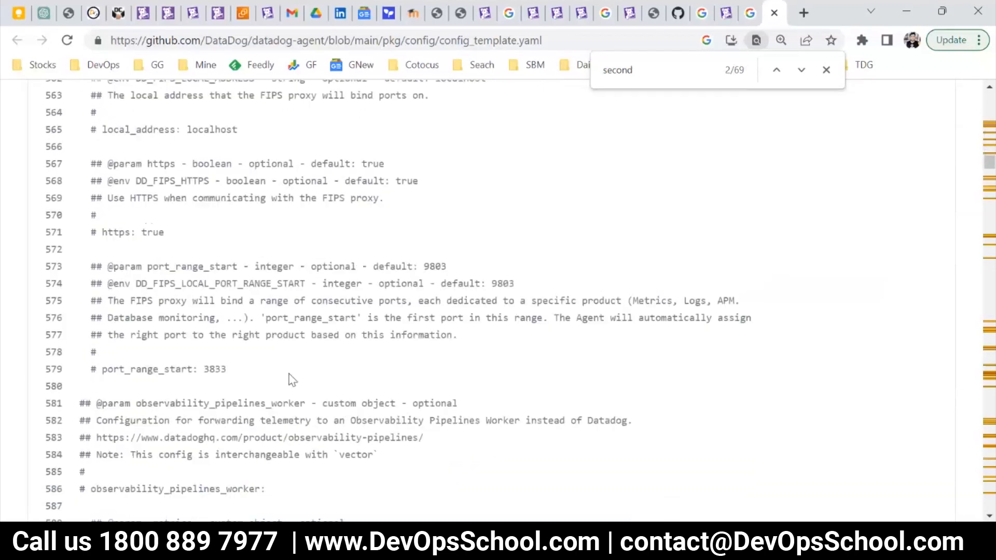
{"action": "scroll", "coordinate": [286, 381], "scroll_direction": "down", "scroll_amount": 20}
Go back to the beginning of the config template and search the page for "heart" again.
{"action": "left_click_drag", "start_coordinate": [990, 174], "coordinate": [982, 94]}
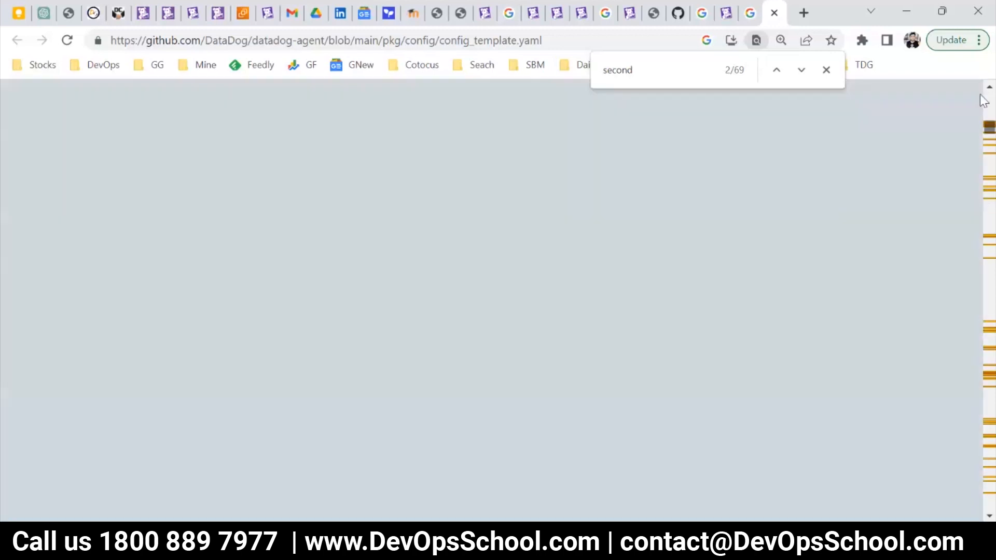
{"action": "key", "text": "ctrl+f"}
{"action": "type", "text": "heart"}
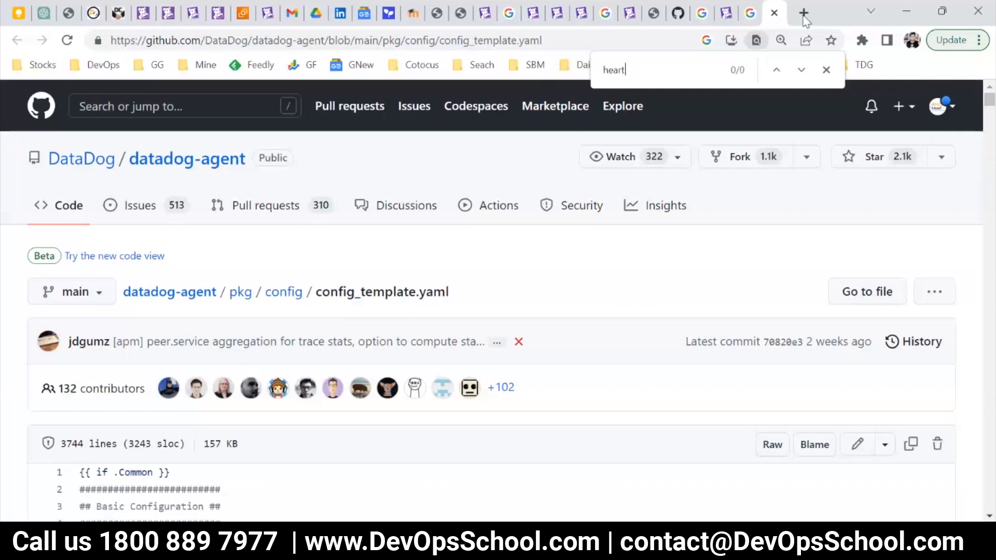
Return to the Google results, search for "datadog agent heartbeat", and highlight the check frequency in the first result's summary.
{"action": "left_click", "coordinate": [750, 13]}
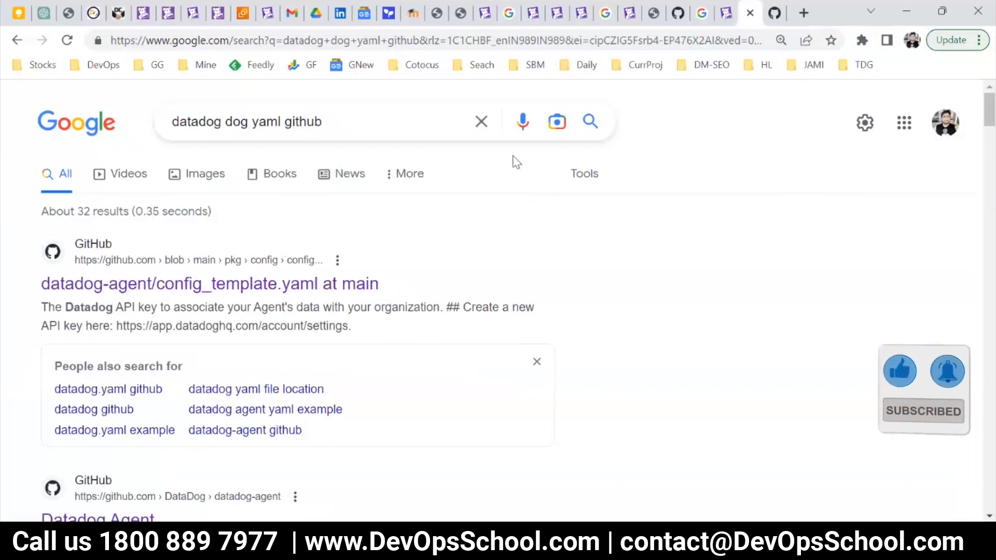
{"action": "left_click_drag", "start_coordinate": [321, 120], "coordinate": [223, 120]}
{"action": "type", "text": "agent "}
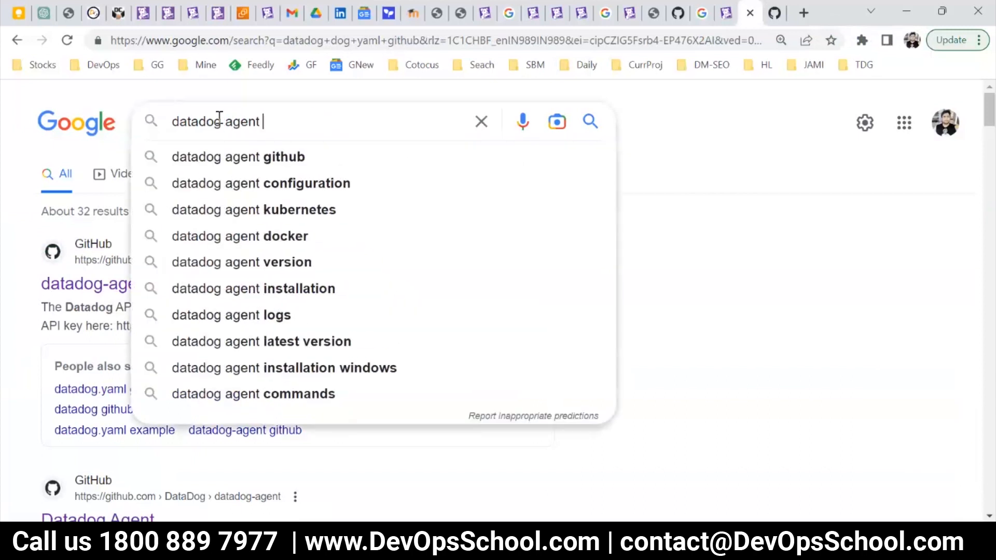
{"action": "type", "text": "heart"}
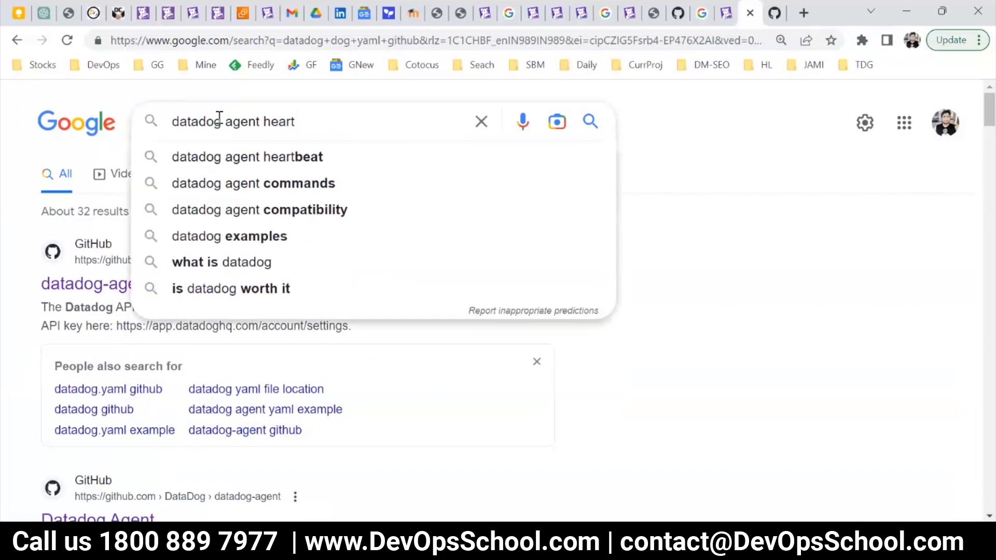
{"action": "key", "text": "Down"}
{"action": "key", "text": "Return"}
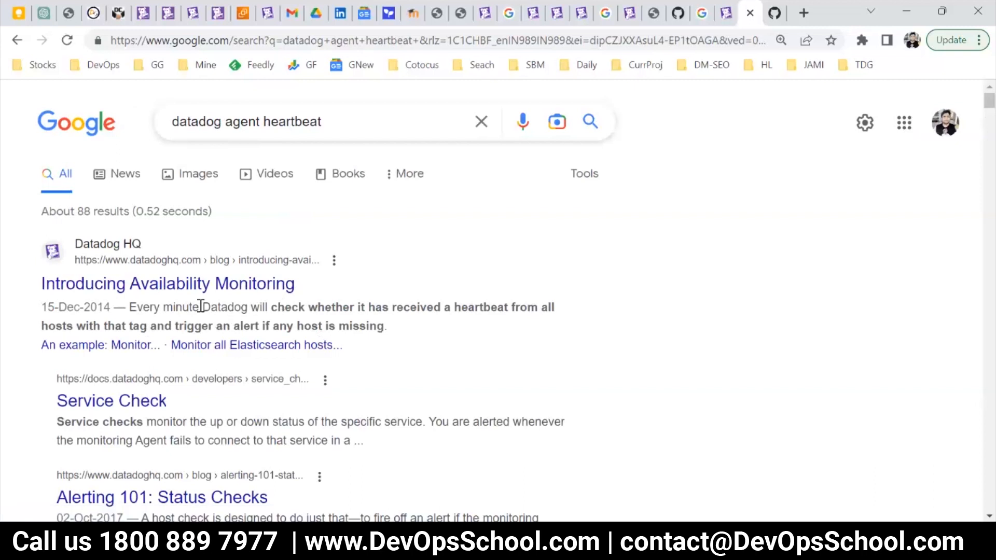
{"action": "left_click_drag", "start_coordinate": [129, 306], "coordinate": [192, 309]}
Search the config template for "60", look through the matches, and return to the heartbeat search results.
{"action": "left_click", "coordinate": [764, 13]}
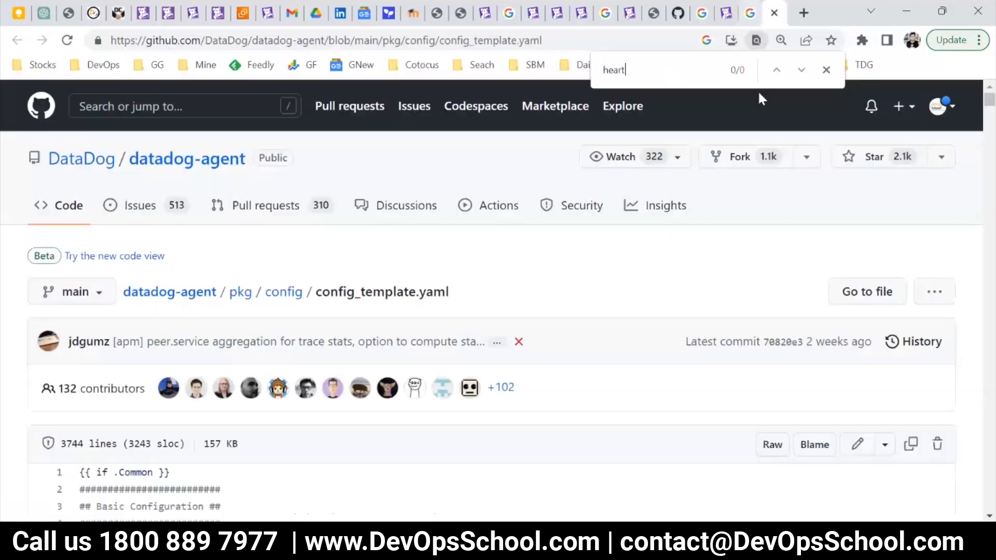
{"action": "type", "text": "60"}
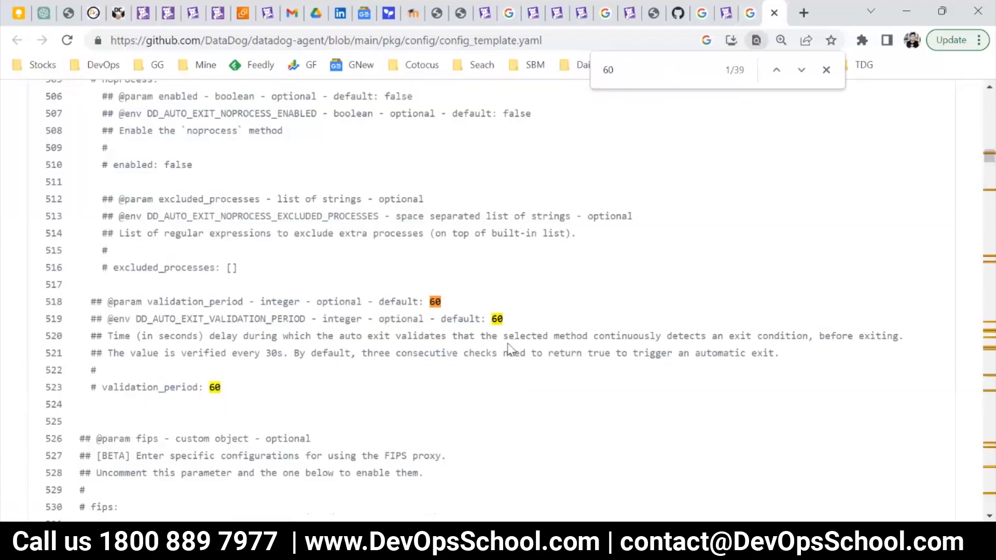
{"action": "scroll", "coordinate": [577, 317], "scroll_direction": "down", "scroll_amount": 5}
{"action": "left_click_drag", "start_coordinate": [989, 165], "coordinate": [994, 204]}
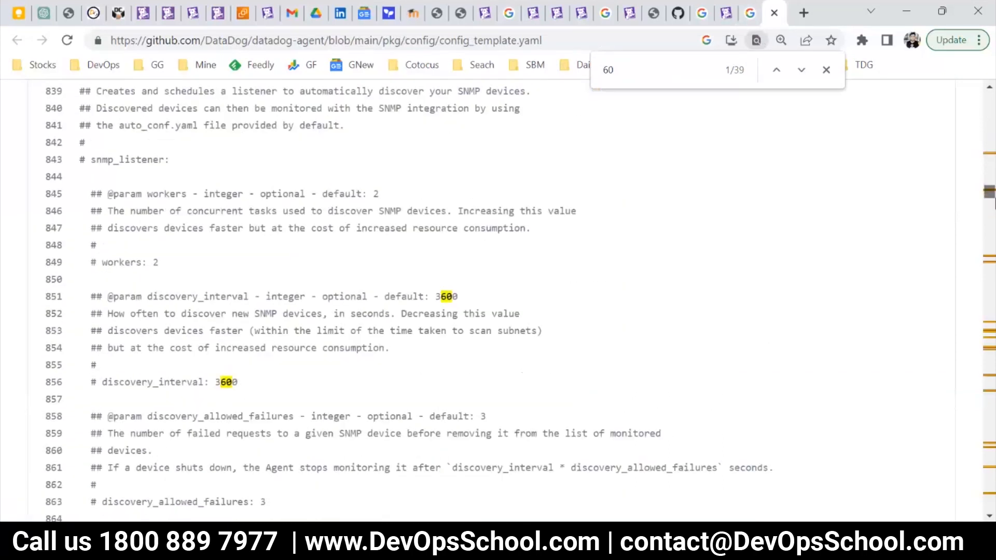
{"action": "left_click", "coordinate": [752, 14]}
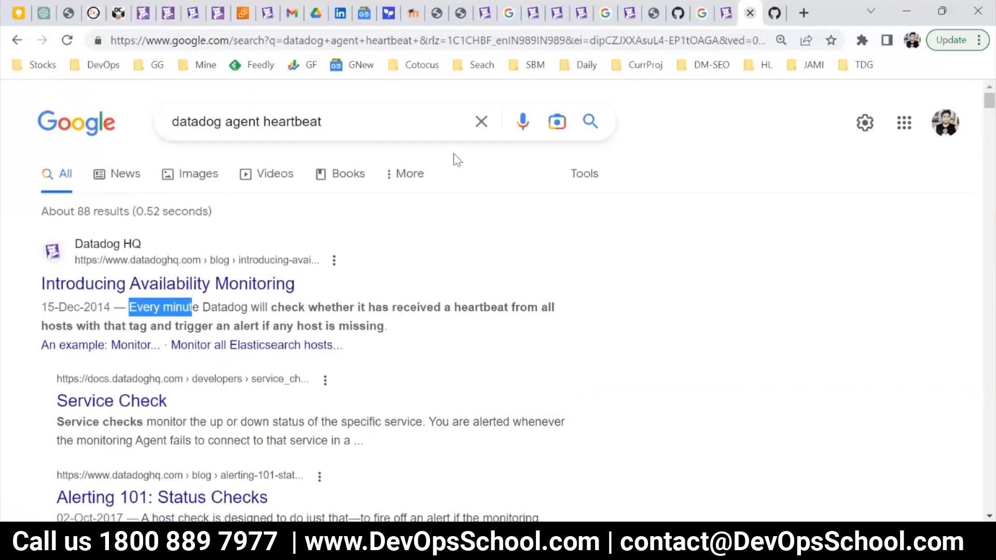
{"action": "left_click", "coordinate": [200, 323]}
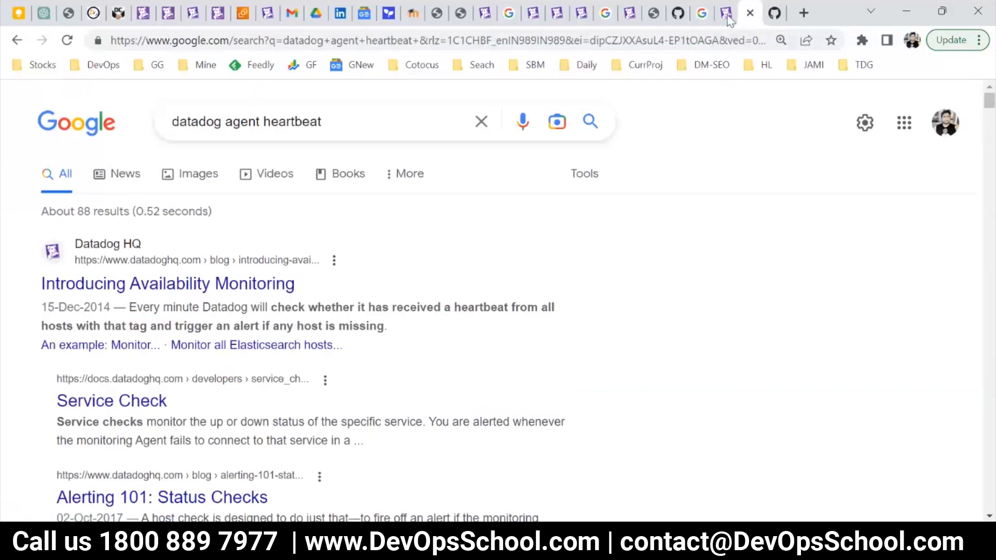
Return to the host monitor's edit page and review its condition for notifying about missing data.
{"action": "left_click", "coordinate": [151, 14]}
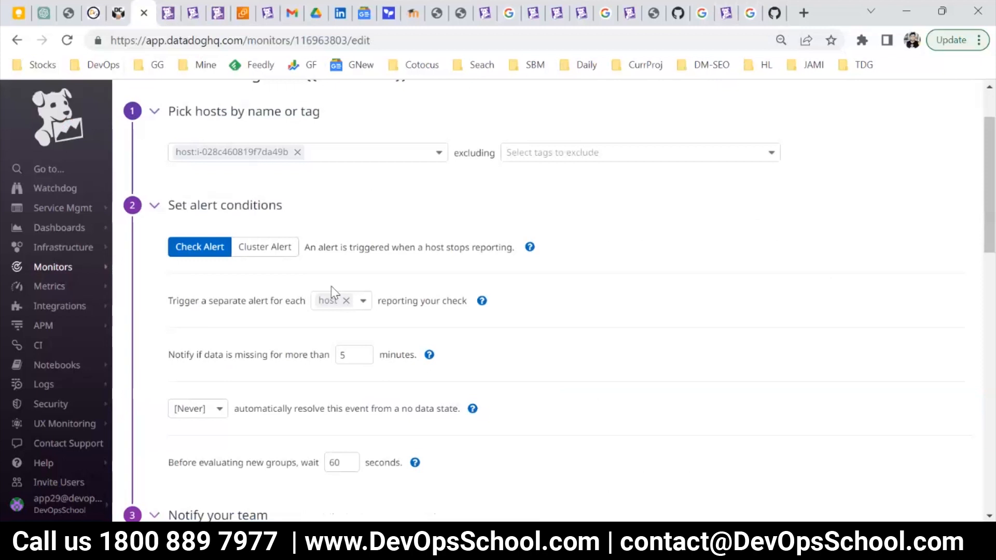
{"action": "scroll", "coordinate": [332, 293], "scroll_direction": "up", "scroll_amount": 2}
{"action": "left_click", "coordinate": [167, 14]}
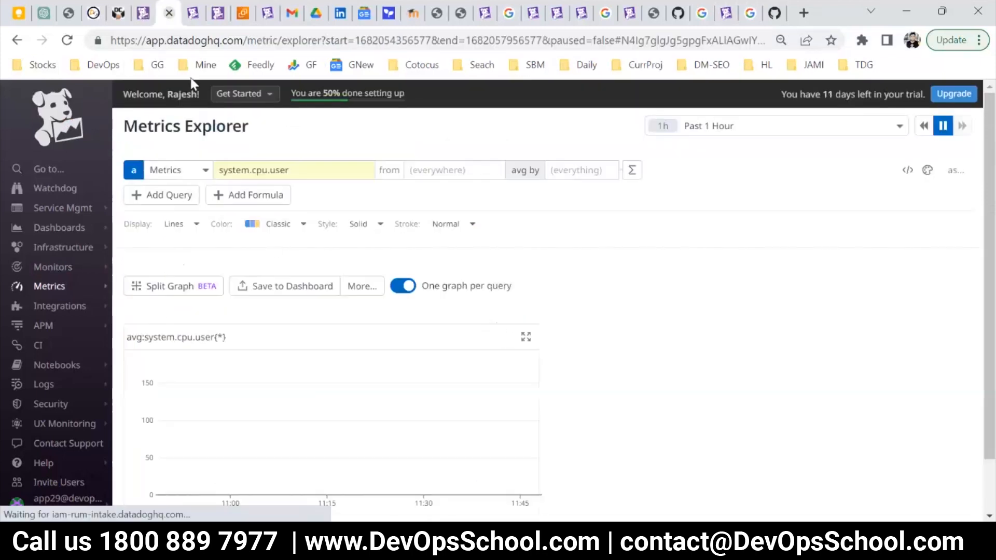
{"action": "left_click", "coordinate": [140, 13]}
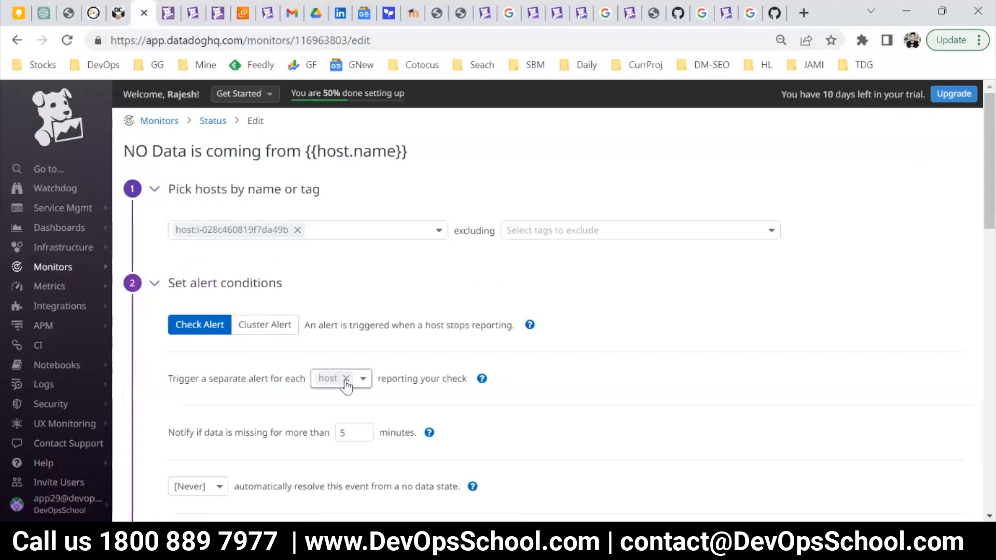
{"action": "scroll", "coordinate": [348, 397], "scroll_direction": "down", "scroll_amount": 2}
{"action": "double_click", "coordinate": [344, 356]}
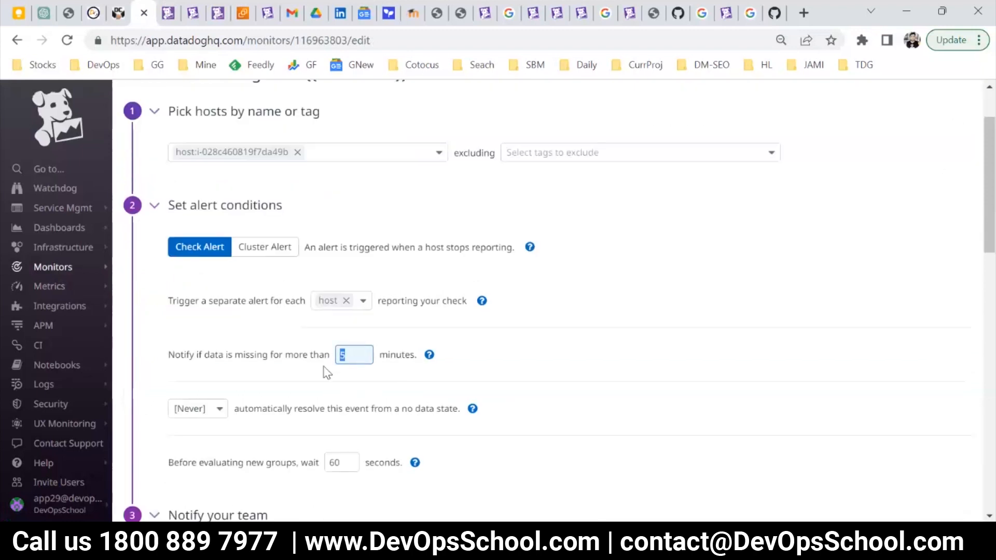
{"action": "left_click_drag", "start_coordinate": [324, 353], "coordinate": [274, 350]}
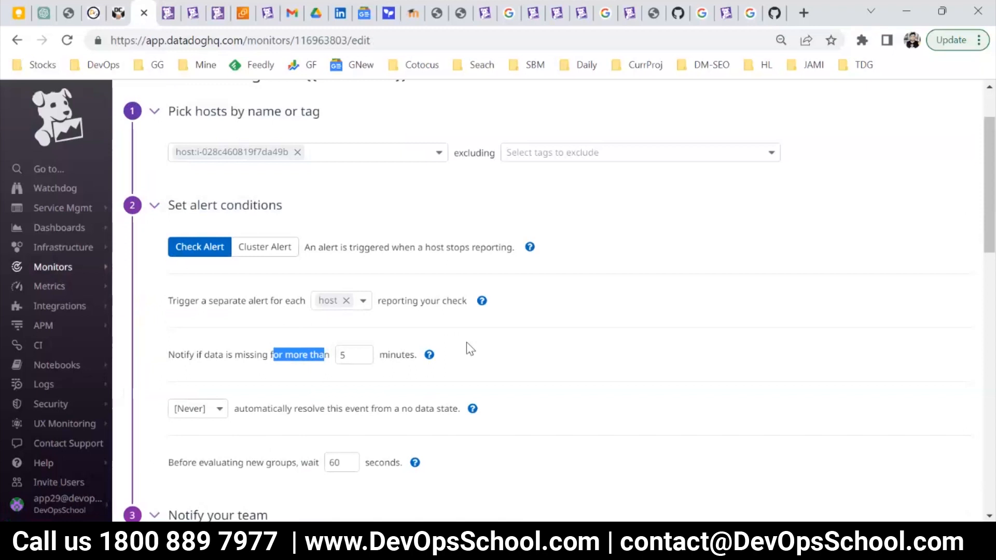
{"action": "left_click_drag", "start_coordinate": [327, 355], "coordinate": [164, 362]}
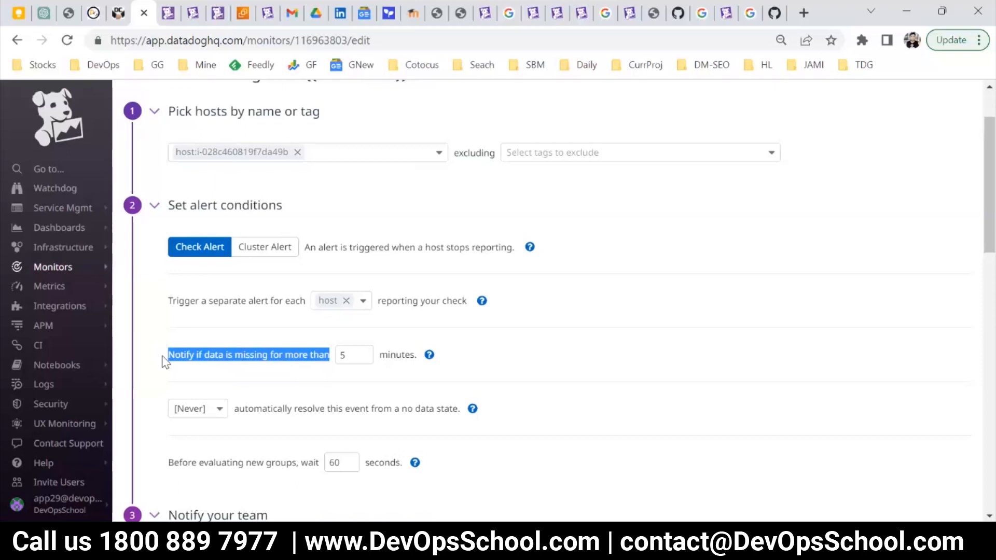
Open the page for creating a new monitor.
{"action": "mouse_move", "coordinate": [91, 276]}
{"action": "left_click", "coordinate": [125, 289]}
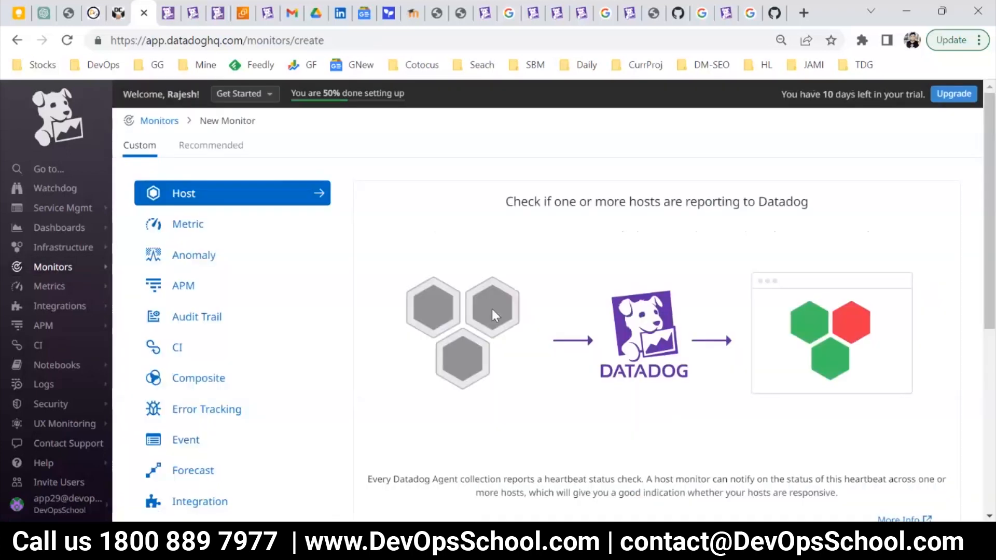
Return to the monitors list and start a new APM monitor.
{"action": "mouse_move", "coordinate": [77, 248]}
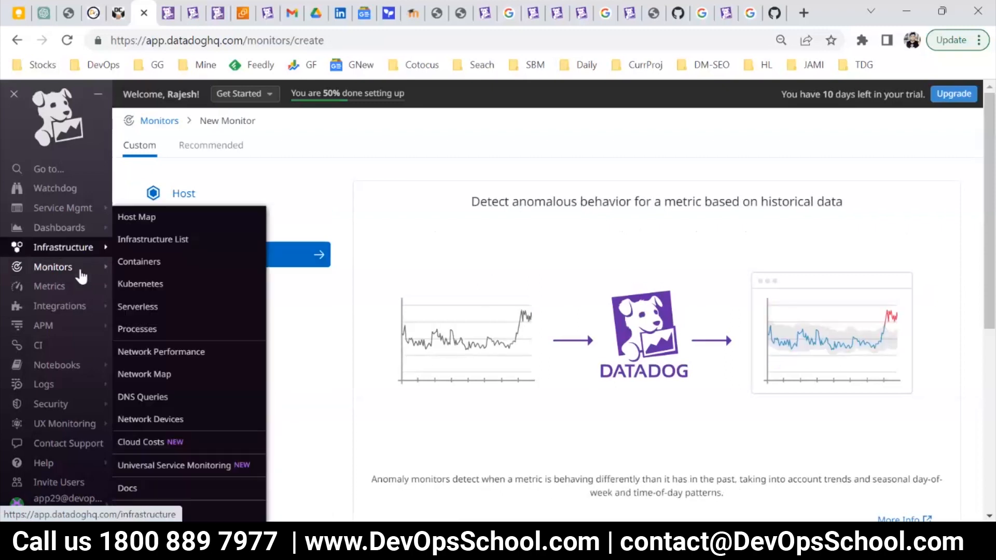
{"action": "mouse_move", "coordinate": [79, 269]}
{"action": "left_click", "coordinate": [149, 270]}
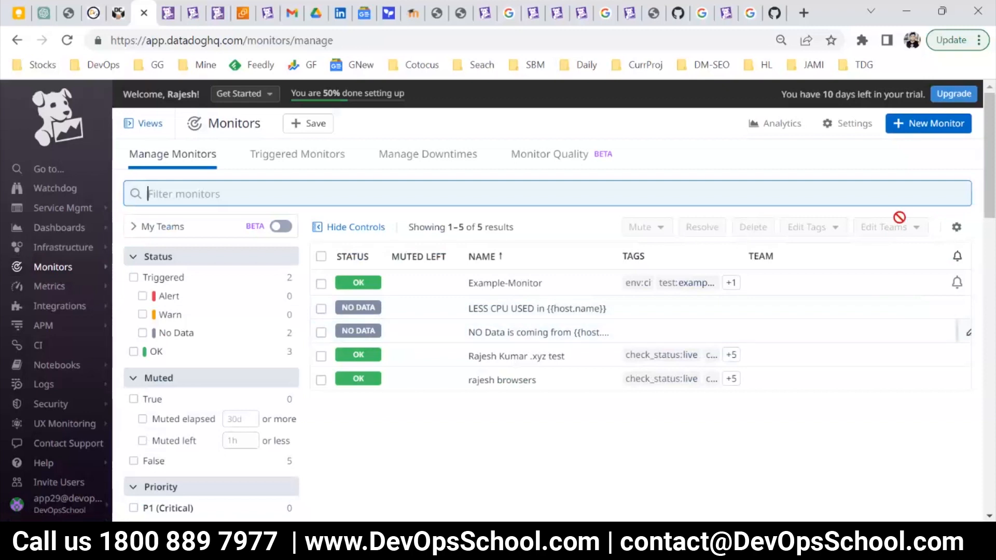
{"action": "left_click", "coordinate": [916, 129]}
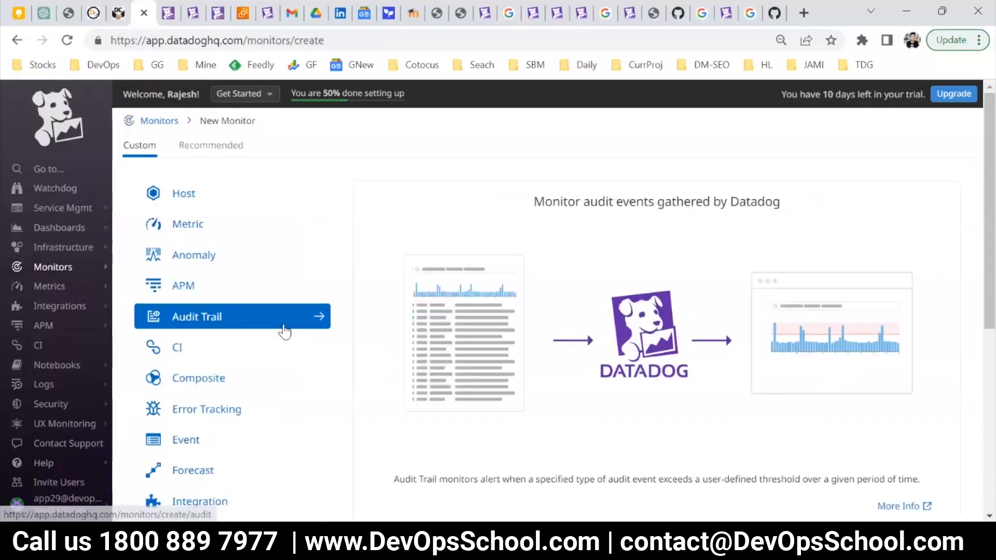
{"action": "left_click", "coordinate": [213, 284]}
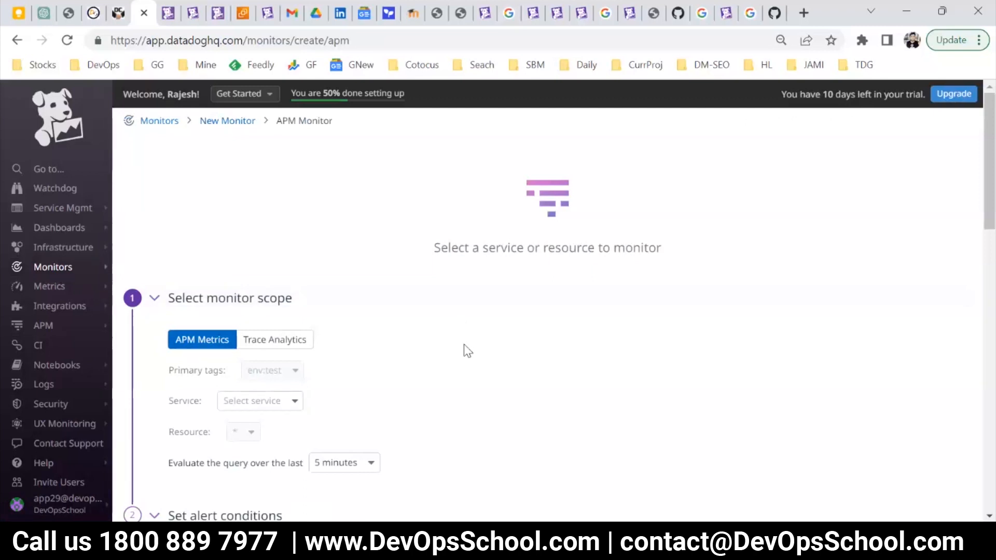
Select devopsschool as the monitored service and set the graph's time range to Past 2 Days.
{"action": "left_click", "coordinate": [289, 405]}
{"action": "left_click", "coordinate": [288, 397]}
{"action": "left_click", "coordinate": [284, 399]}
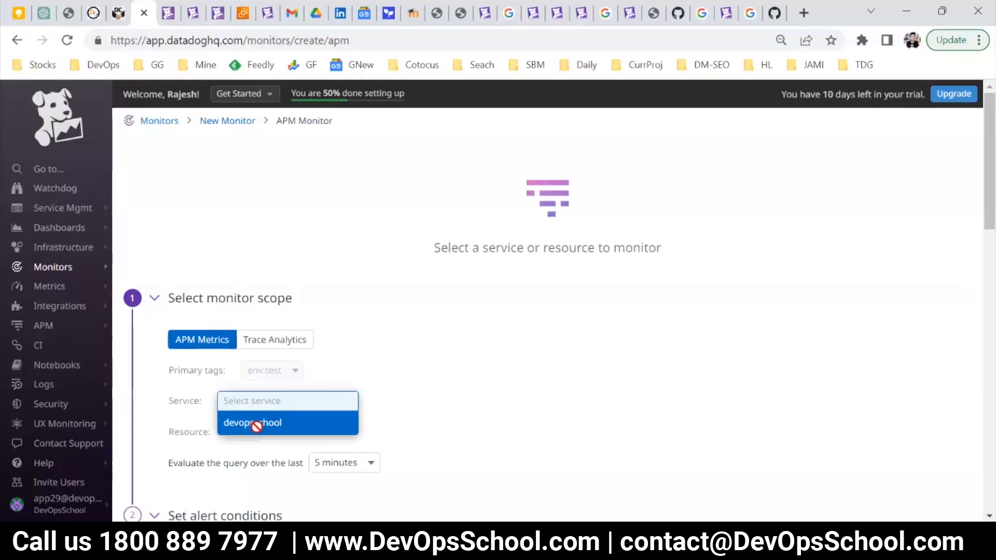
{"action": "left_click", "coordinate": [256, 422]}
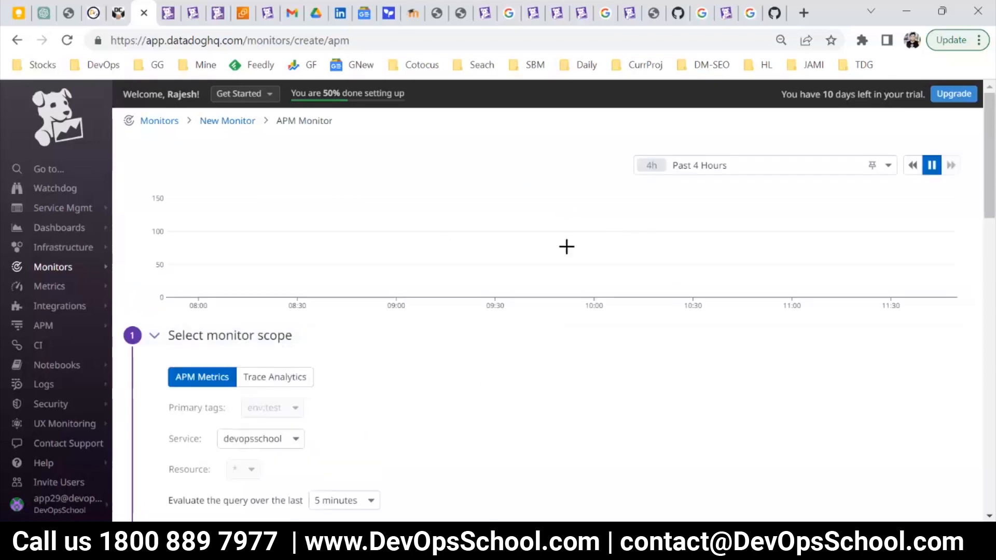
{"action": "left_click", "coordinate": [738, 165]}
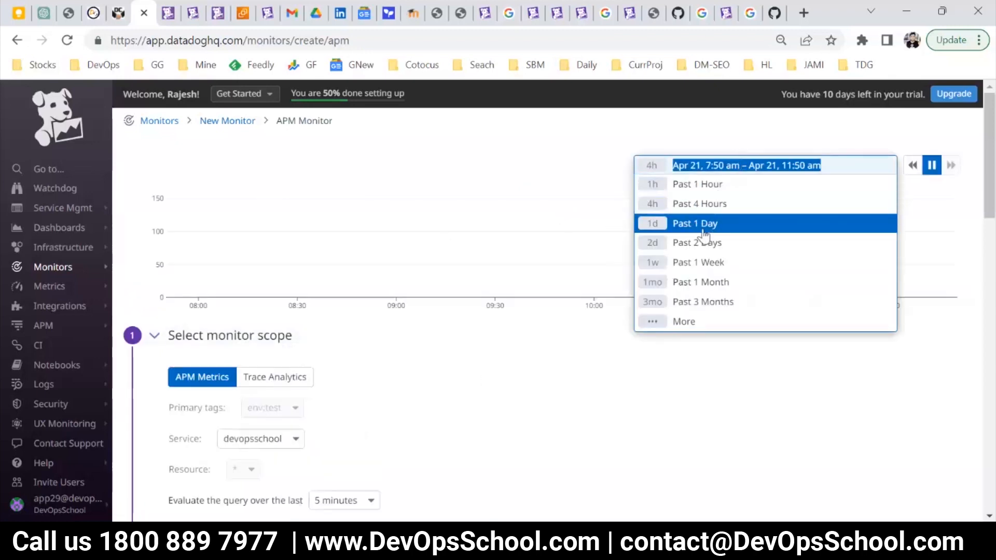
{"action": "left_click", "coordinate": [693, 242]}
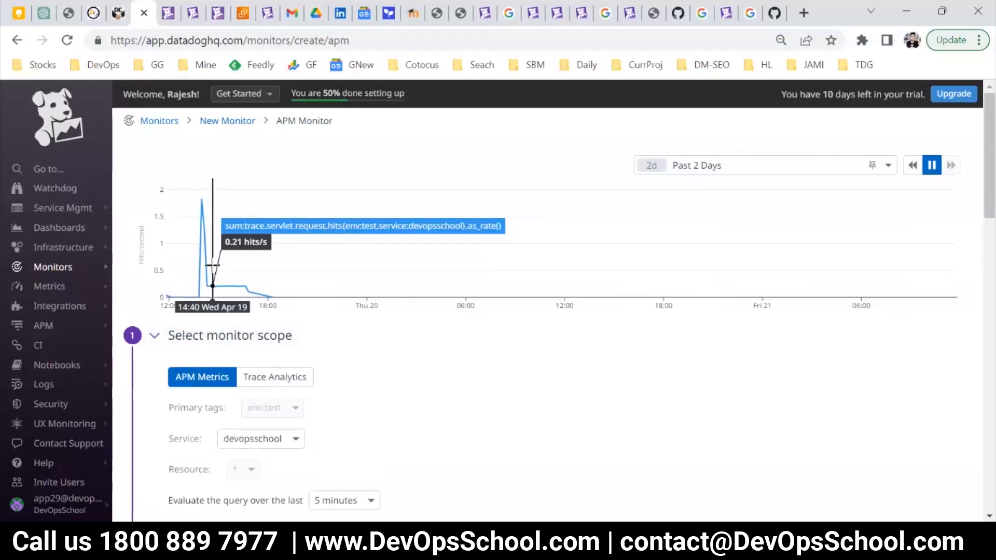
Review the APM monitor's scope and threshold alert conditions, highlighting the Resource field.
{"action": "scroll", "coordinate": [474, 342], "scroll_direction": "down", "scroll_amount": 2}
{"action": "scroll", "coordinate": [475, 341], "scroll_direction": "down", "scroll_amount": 1}
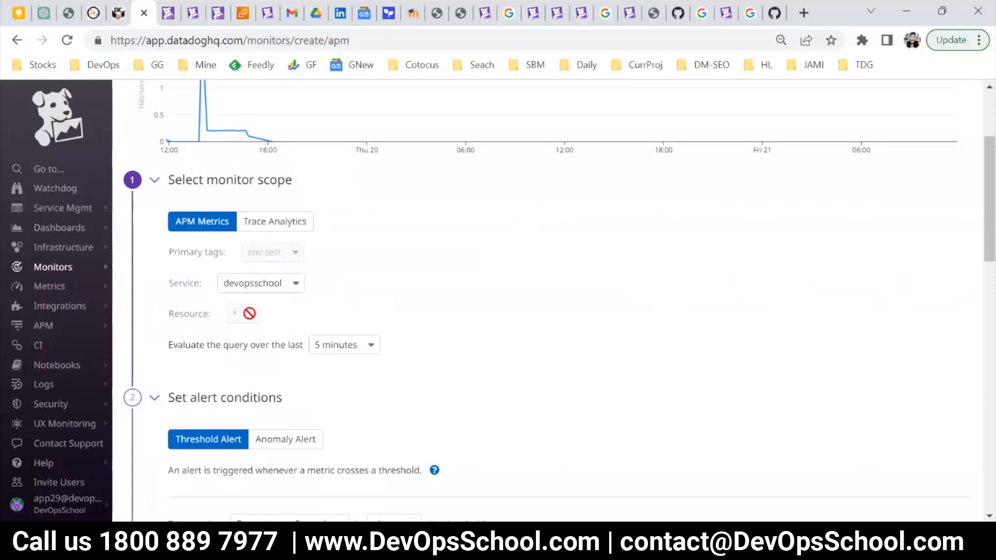
{"action": "scroll", "coordinate": [291, 345], "scroll_direction": "up", "scroll_amount": 3}
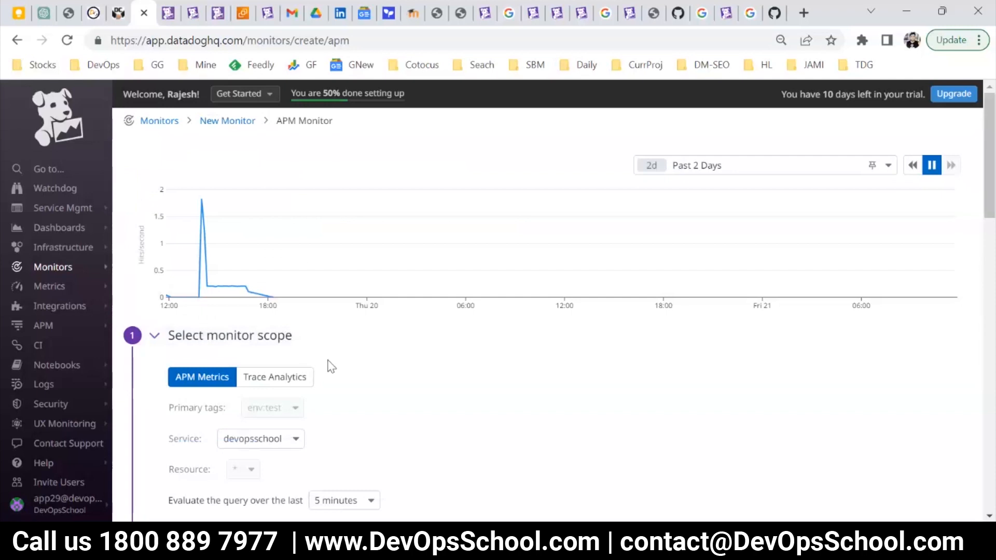
{"action": "scroll", "coordinate": [311, 379], "scroll_direction": "down", "scroll_amount": 3}
{"action": "scroll", "coordinate": [311, 311], "scroll_direction": "down", "scroll_amount": 3}
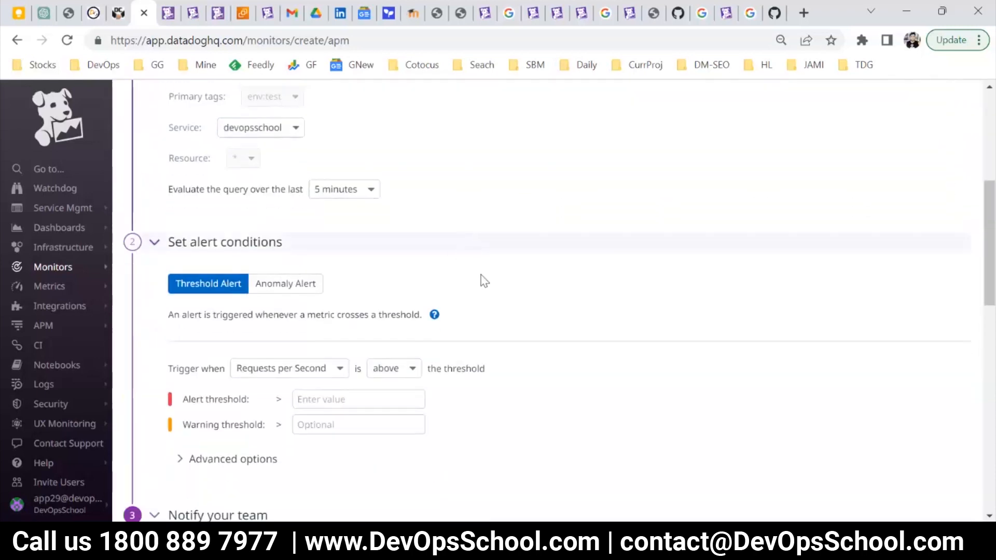
{"action": "scroll", "coordinate": [285, 295], "scroll_direction": "down", "scroll_amount": 1}
{"action": "scroll", "coordinate": [340, 326], "scroll_direction": "up", "scroll_amount": 3}
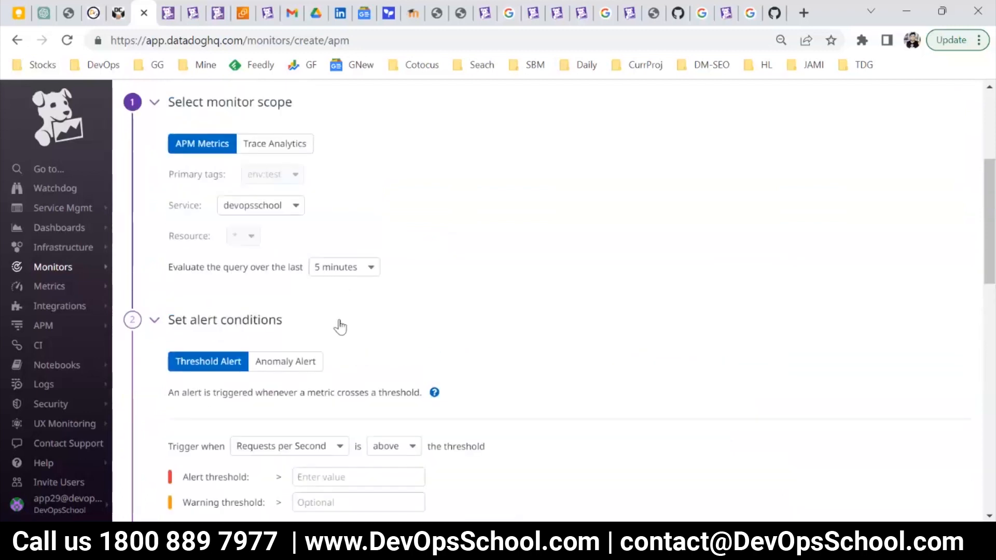
{"action": "scroll", "coordinate": [251, 315], "scroll_direction": "up", "scroll_amount": 1}
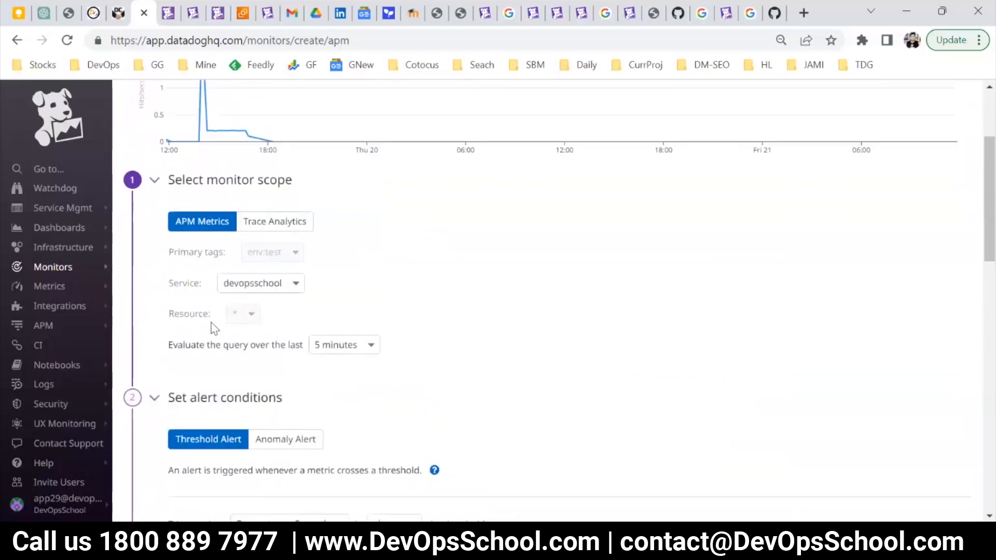
{"action": "left_click_drag", "start_coordinate": [180, 313], "coordinate": [281, 318]}
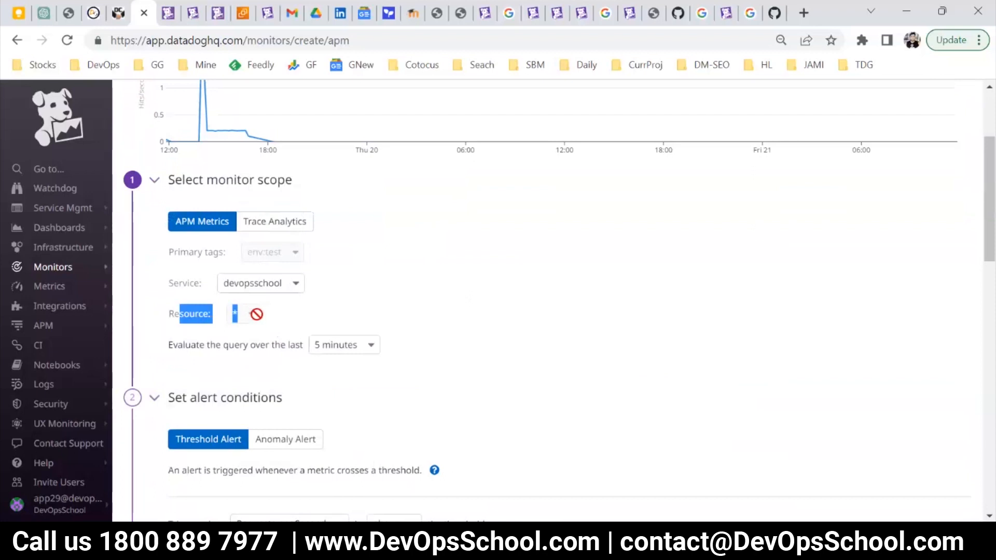
{"action": "left_click", "coordinate": [337, 309]}
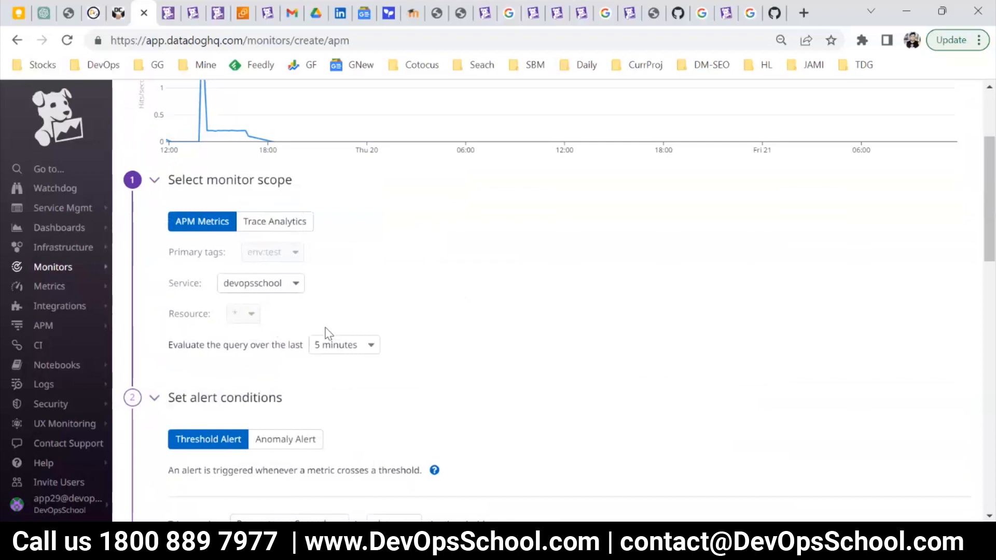
{"action": "scroll", "coordinate": [326, 331], "scroll_direction": "down", "scroll_amount": 2}
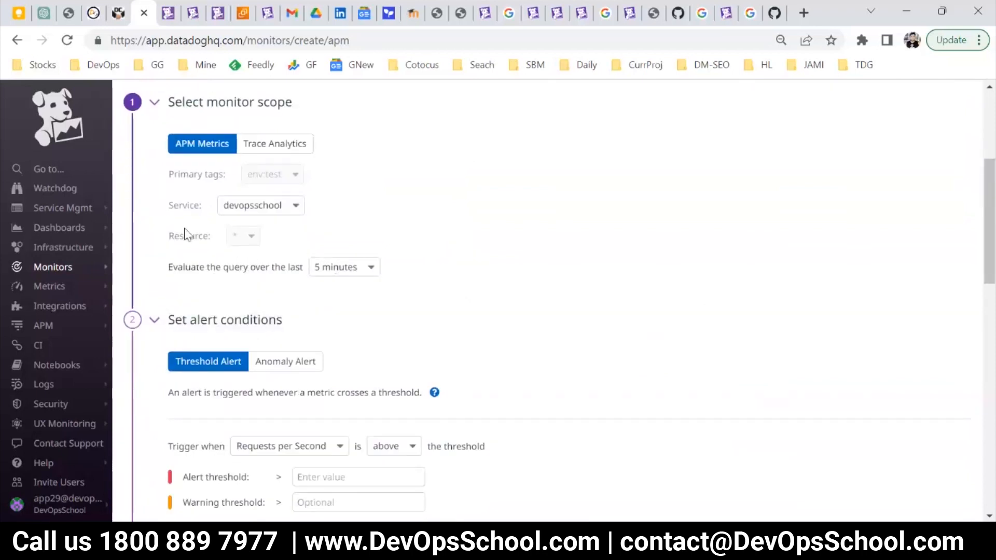
{"action": "scroll", "coordinate": [202, 259], "scroll_direction": "down", "scroll_amount": 2}
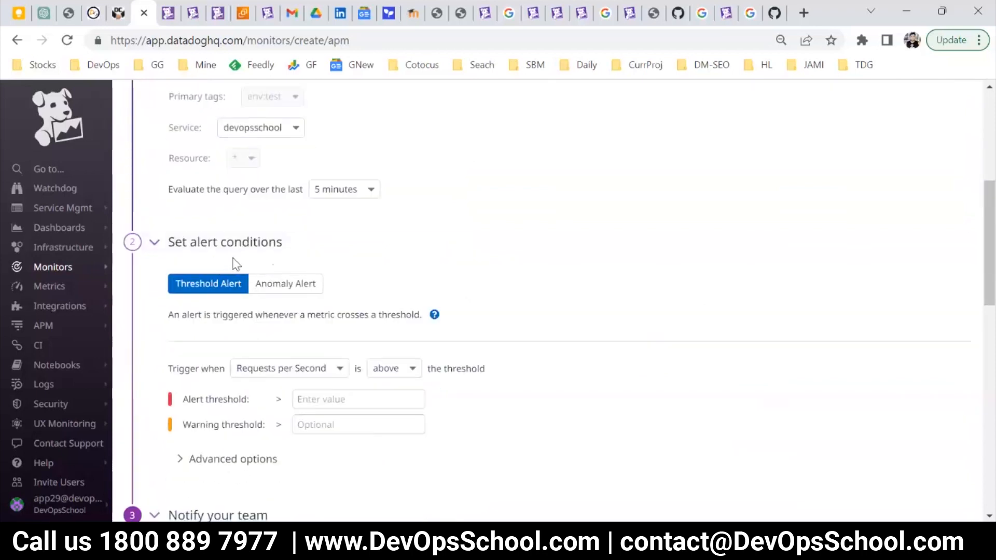
{"action": "scroll", "coordinate": [236, 262], "scroll_direction": "down", "scroll_amount": 3}
{"action": "scroll", "coordinate": [261, 262], "scroll_direction": "down", "scroll_amount": 3}
{"action": "scroll", "coordinate": [340, 306], "scroll_direction": "up", "scroll_amount": 9}
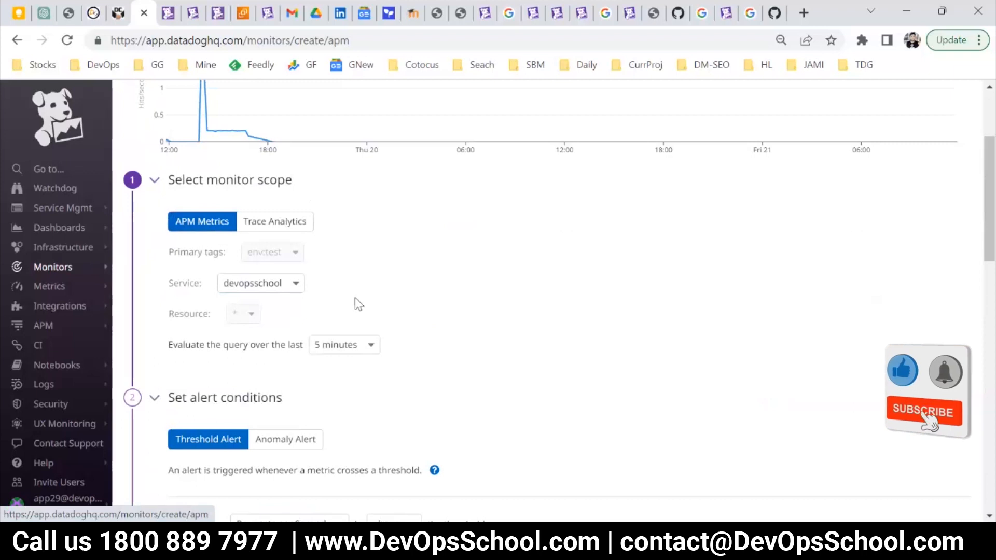
{"action": "scroll", "coordinate": [356, 298], "scroll_direction": "up", "scroll_amount": 3}
{"action": "scroll", "coordinate": [278, 417], "scroll_direction": "down", "scroll_amount": 3}
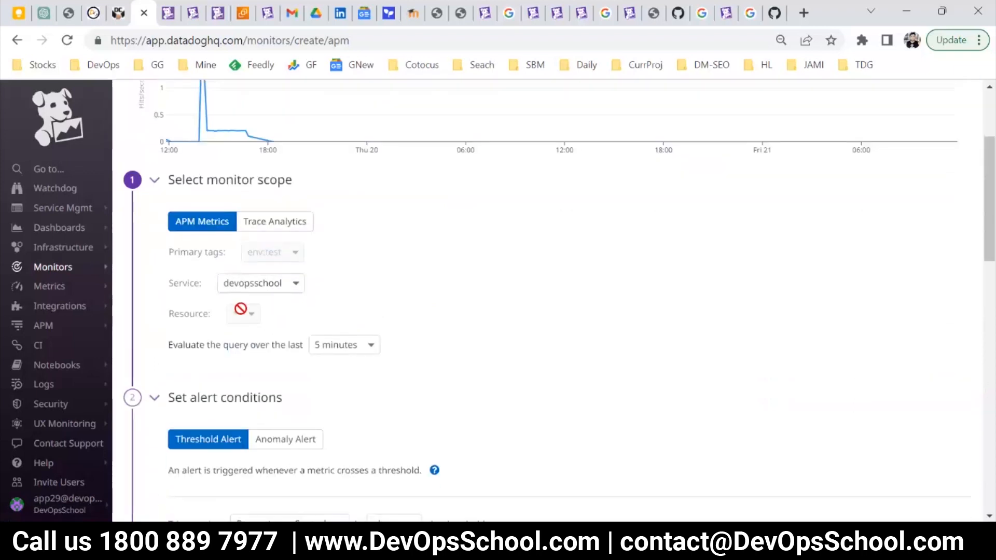
Switch the monitor scope to Trace Analytics and return it to APM Metrics.
{"action": "left_click", "coordinate": [274, 221]}
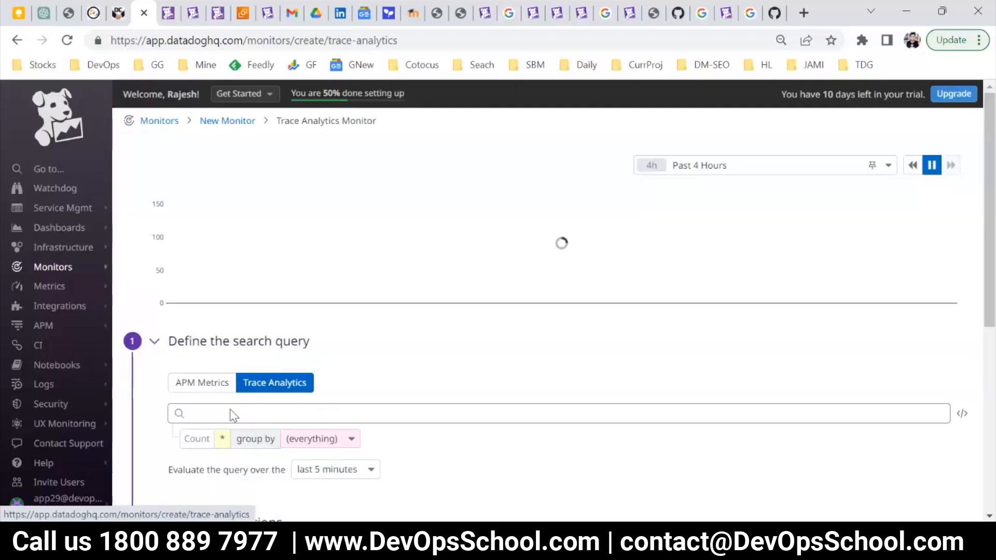
{"action": "scroll", "coordinate": [231, 413], "scroll_direction": "down", "scroll_amount": 2}
{"action": "left_click", "coordinate": [179, 305]}
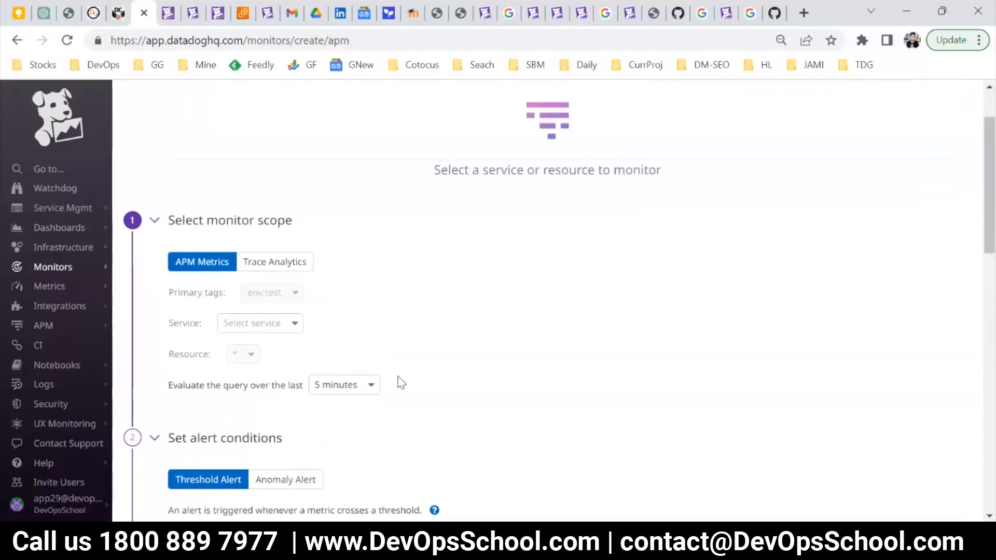
Choose the devopsschool service again and set the graph's time range to Past 1 Week.
{"action": "left_click", "coordinate": [288, 321]}
{"action": "left_click", "coordinate": [273, 344]}
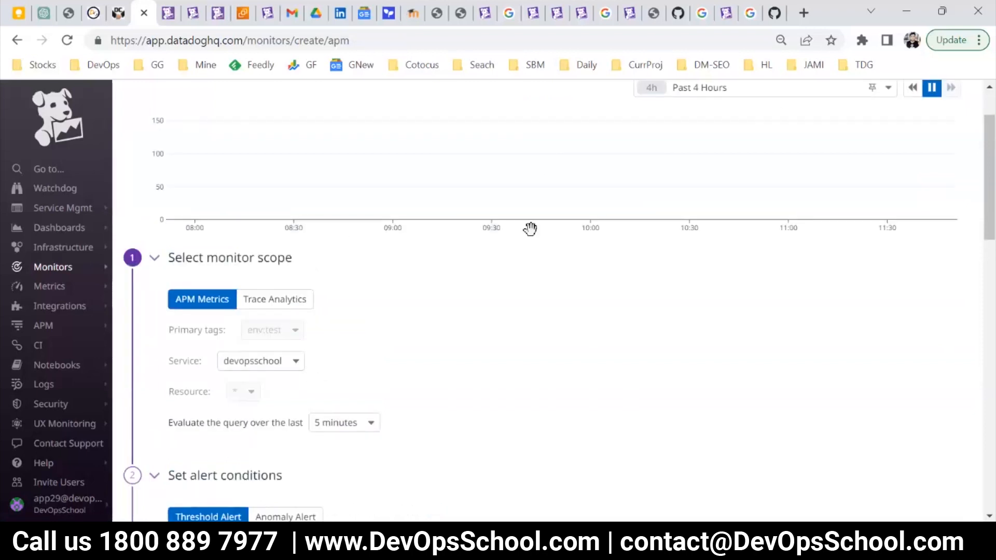
{"action": "left_click", "coordinate": [760, 89]}
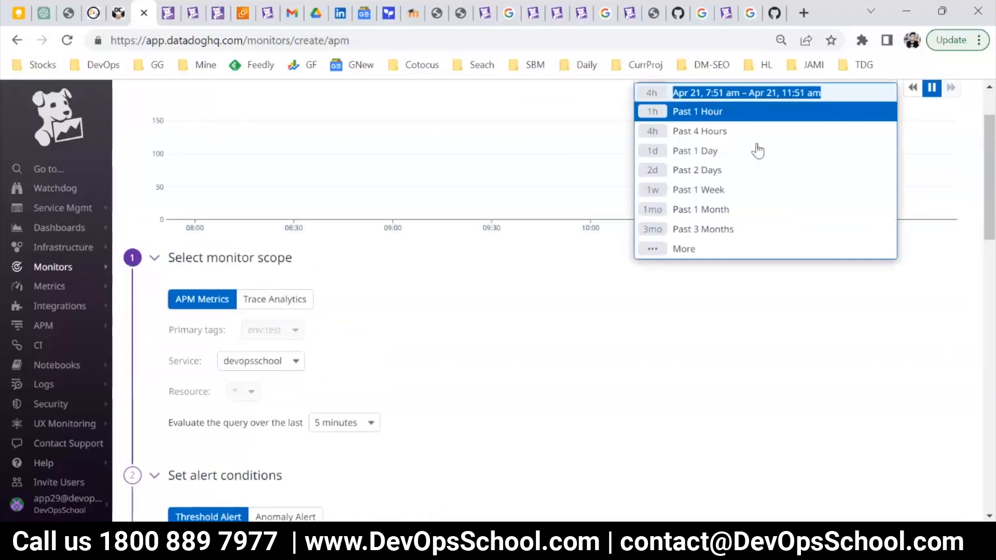
{"action": "left_click", "coordinate": [714, 190]}
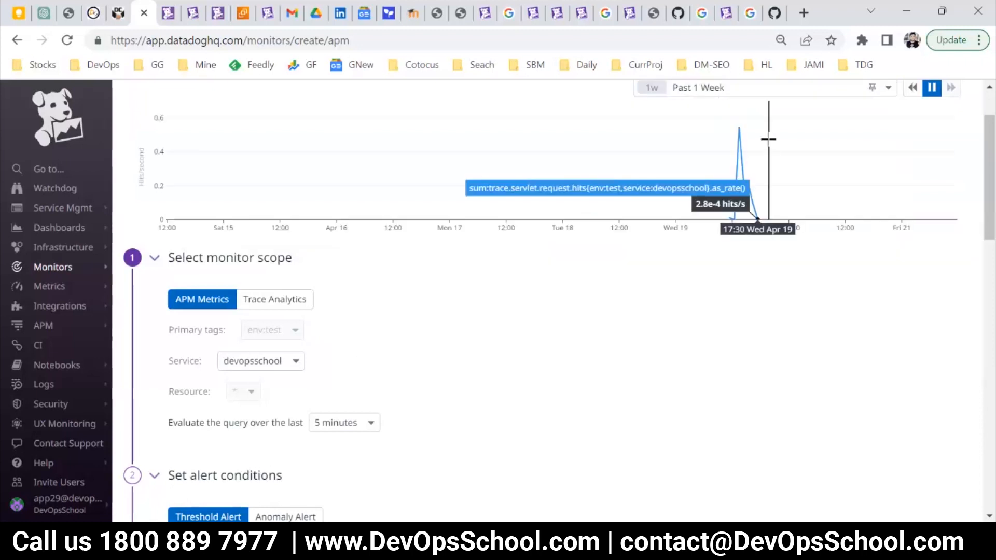
{"action": "scroll", "coordinate": [518, 301], "scroll_direction": "up", "scroll_amount": 2}
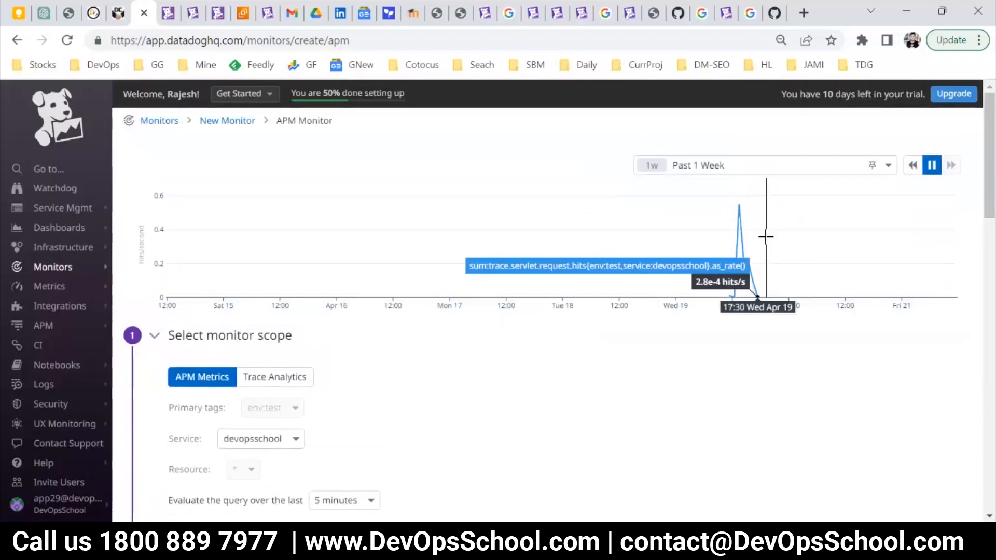
Examine the APM monitor's scope settings and threshold trigger conditions, highlighting the Resource field and the trigger condition.
{"action": "scroll", "coordinate": [296, 375], "scroll_direction": "down", "scroll_amount": 3}
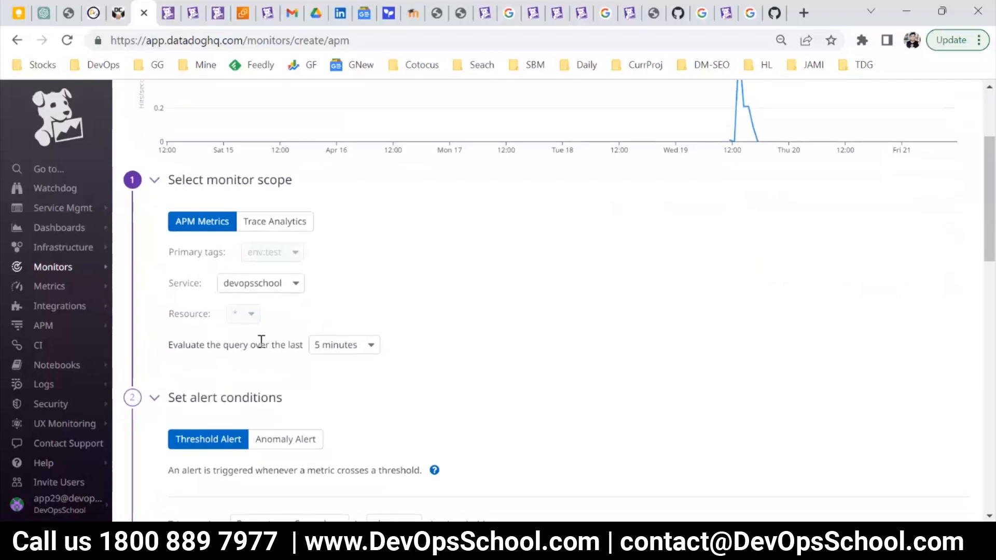
{"action": "scroll", "coordinate": [275, 337], "scroll_direction": "down", "scroll_amount": 2}
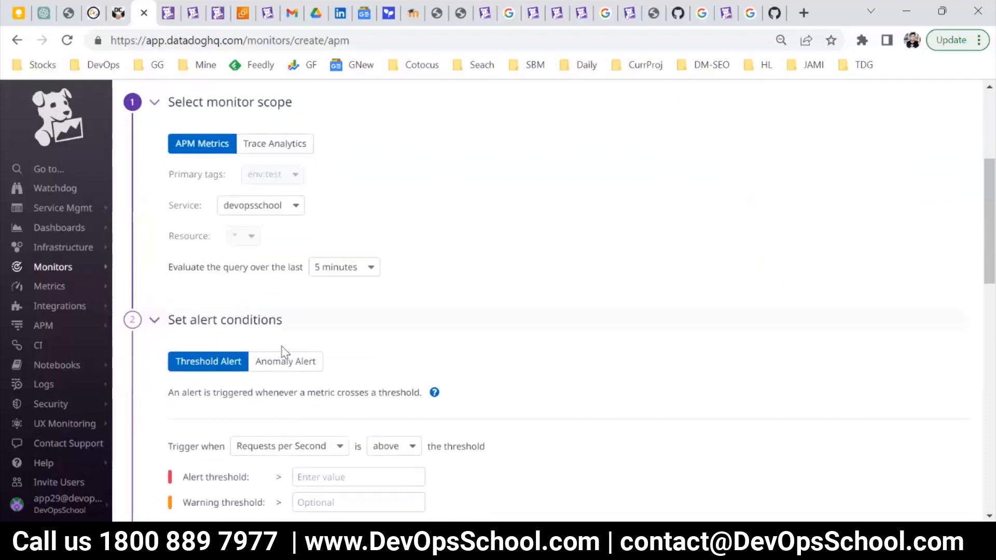
{"action": "scroll", "coordinate": [467, 378], "scroll_direction": "down", "scroll_amount": 3}
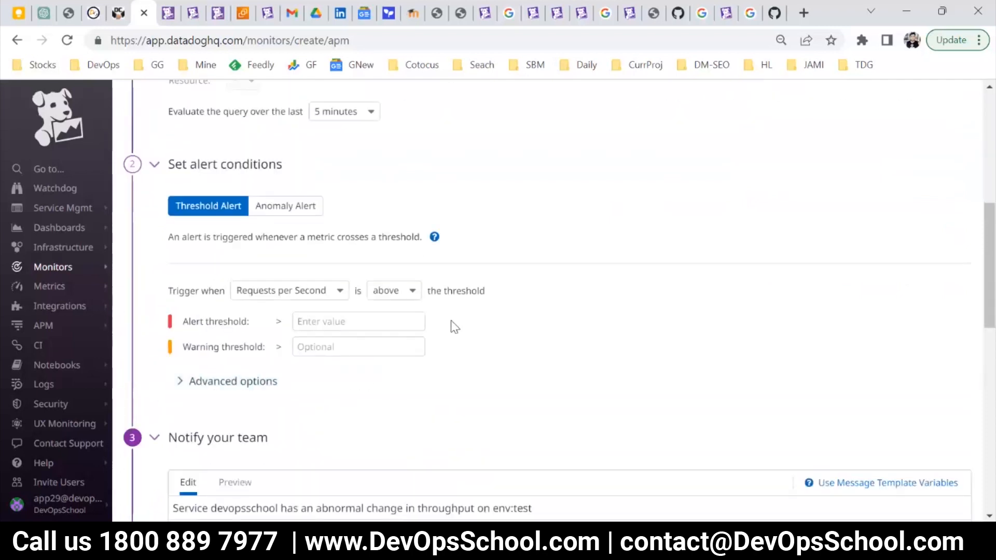
{"action": "left_click", "coordinate": [286, 290]}
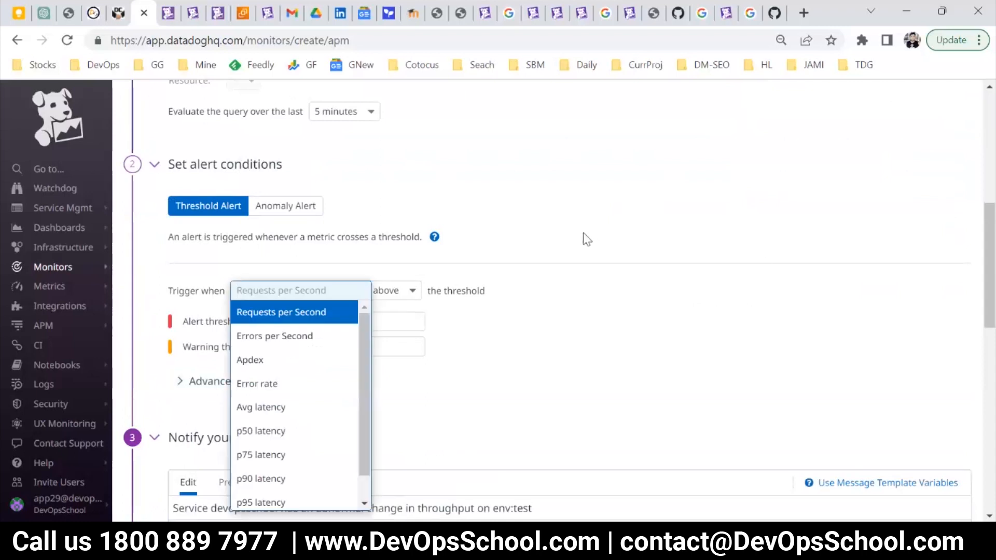
{"action": "scroll", "coordinate": [500, 291], "scroll_direction": "up", "scroll_amount": 5}
{"action": "left_click_drag", "start_coordinate": [171, 304], "coordinate": [272, 298]}
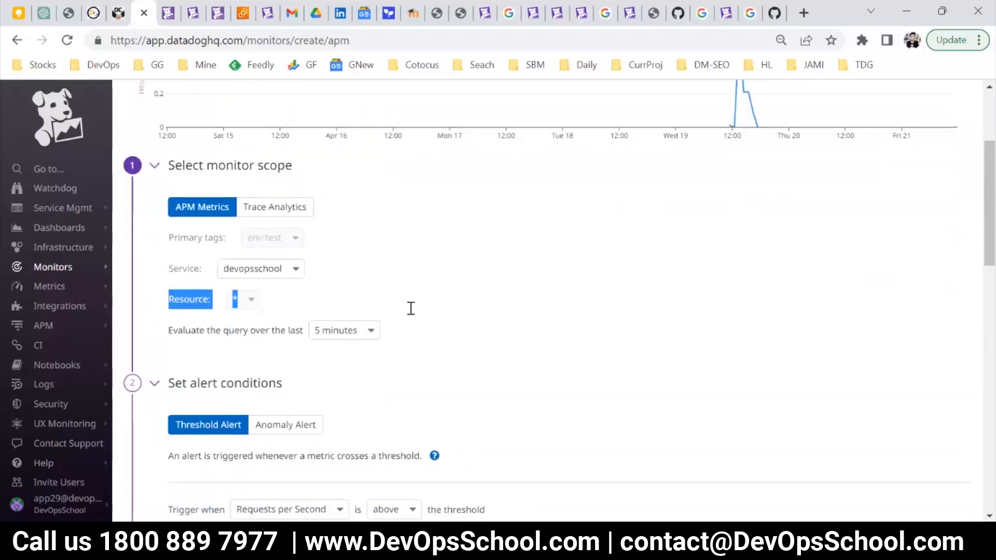
{"action": "scroll", "coordinate": [410, 308], "scroll_direction": "down", "scroll_amount": 4}
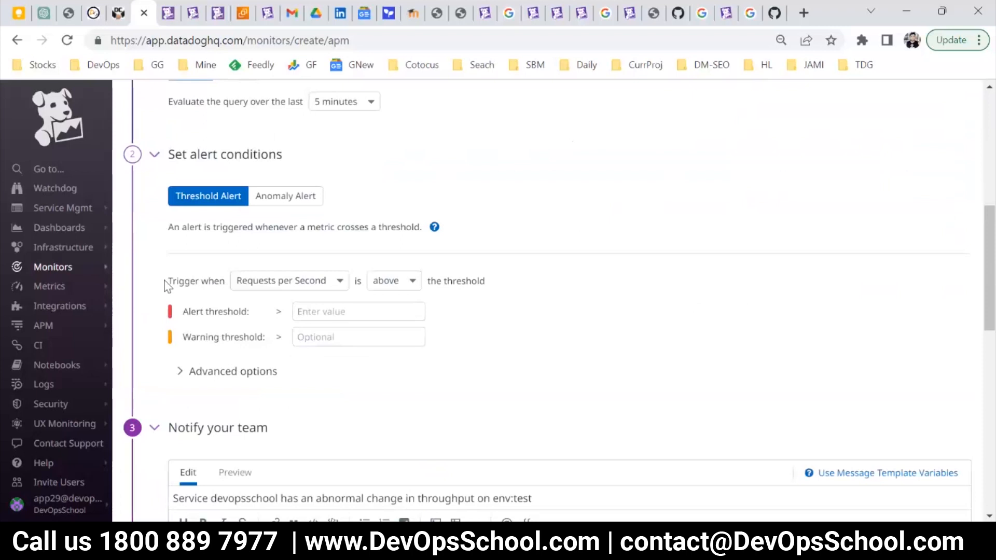
{"action": "left_click_drag", "start_coordinate": [170, 280], "coordinate": [217, 275]}
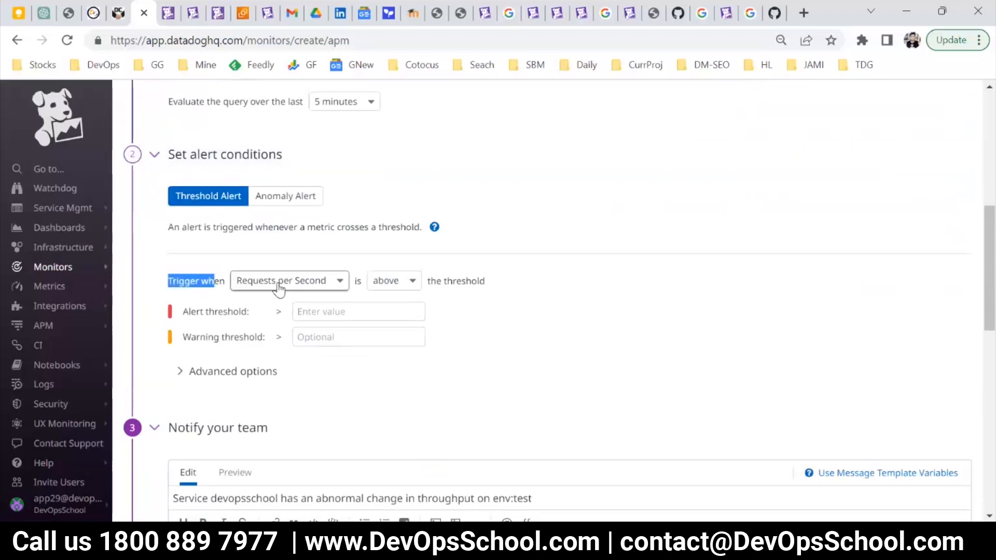
{"action": "scroll", "coordinate": [745, 231], "scroll_direction": "up", "scroll_amount": 8}
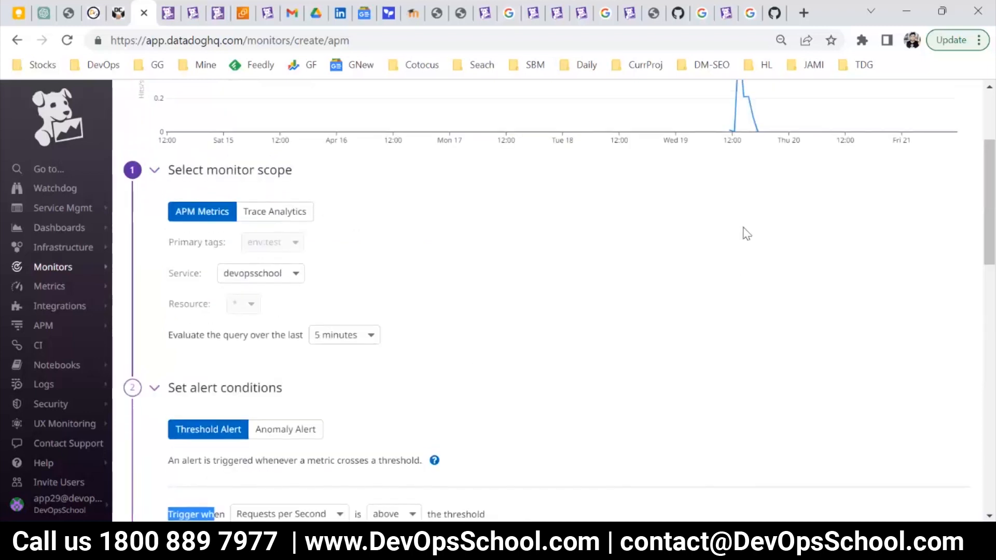
{"action": "scroll", "coordinate": [628, 359], "scroll_direction": "down", "scroll_amount": 8}
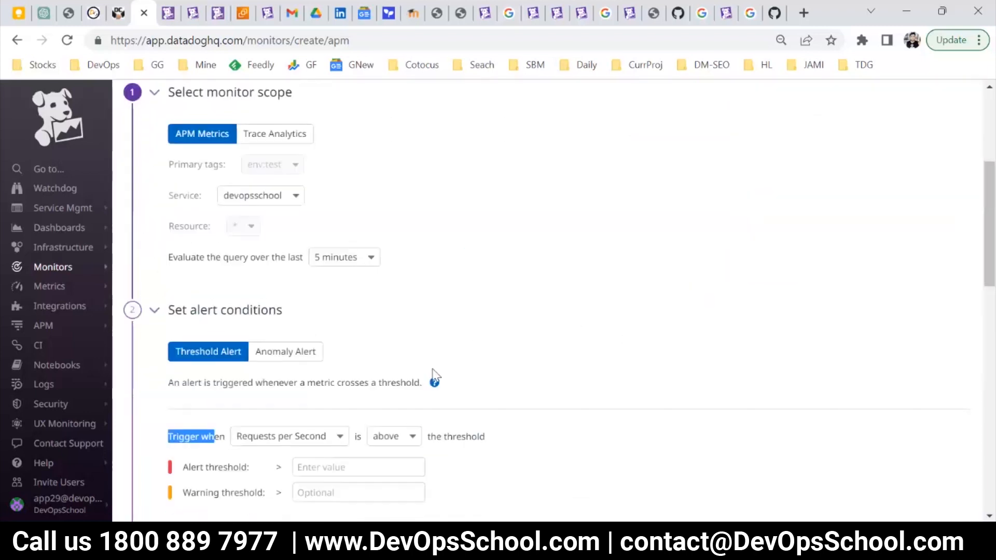
Look through the available trigger metrics and choose Requests per Second for the threshold alert.
{"action": "left_click", "coordinate": [300, 281]}
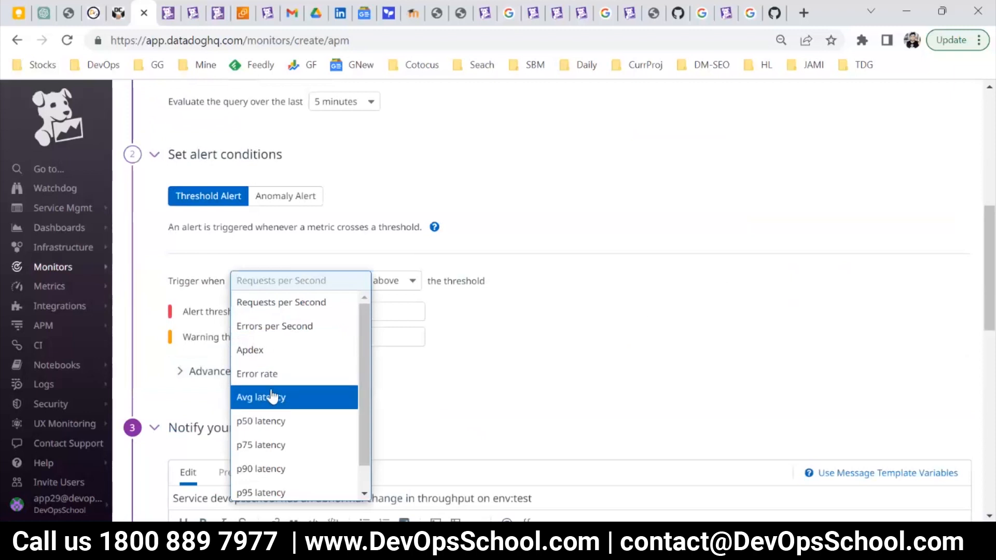
{"action": "scroll", "coordinate": [273, 425], "scroll_direction": "down", "scroll_amount": 4}
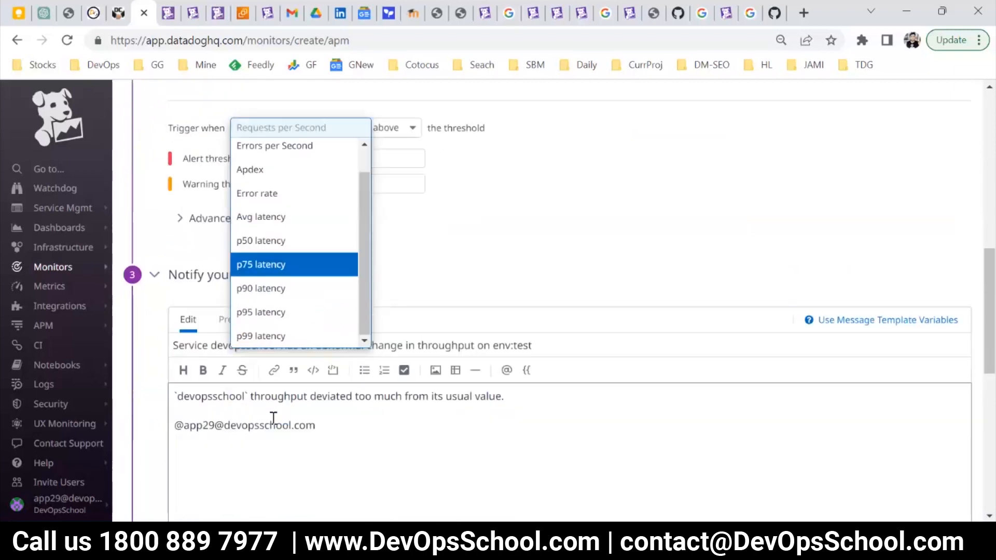
{"action": "scroll", "coordinate": [285, 322], "scroll_direction": "up", "scroll_amount": 1}
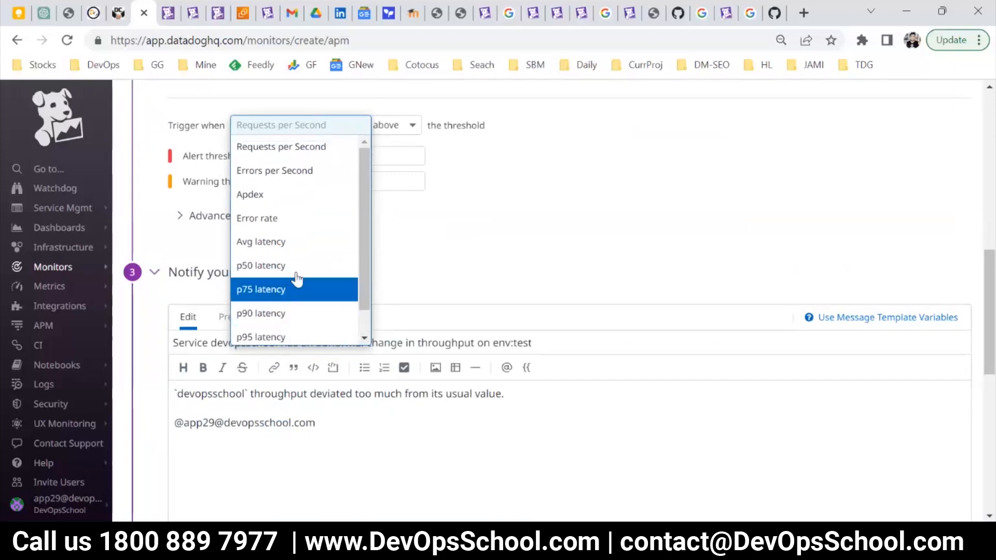
{"action": "scroll", "coordinate": [293, 283], "scroll_direction": "up", "scroll_amount": 3}
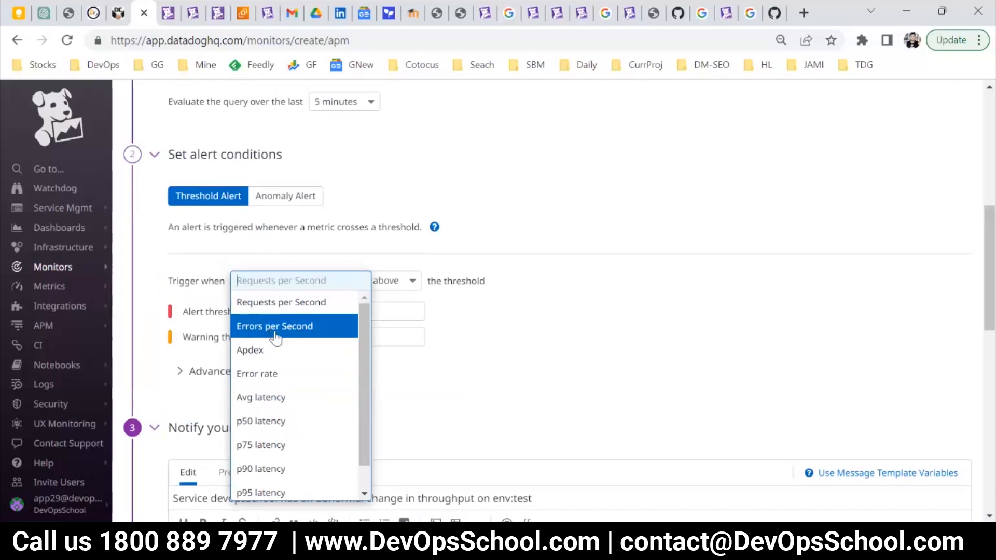
{"action": "left_click", "coordinate": [274, 303]}
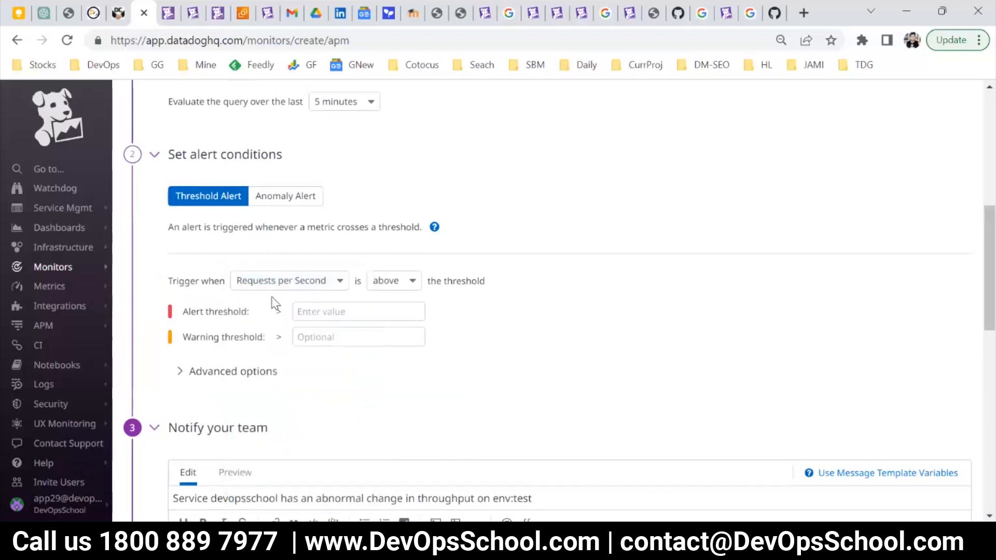
Make the alert trigger when the metric is below the threshold, with an alert threshold of 100.
{"action": "left_click", "coordinate": [411, 283]}
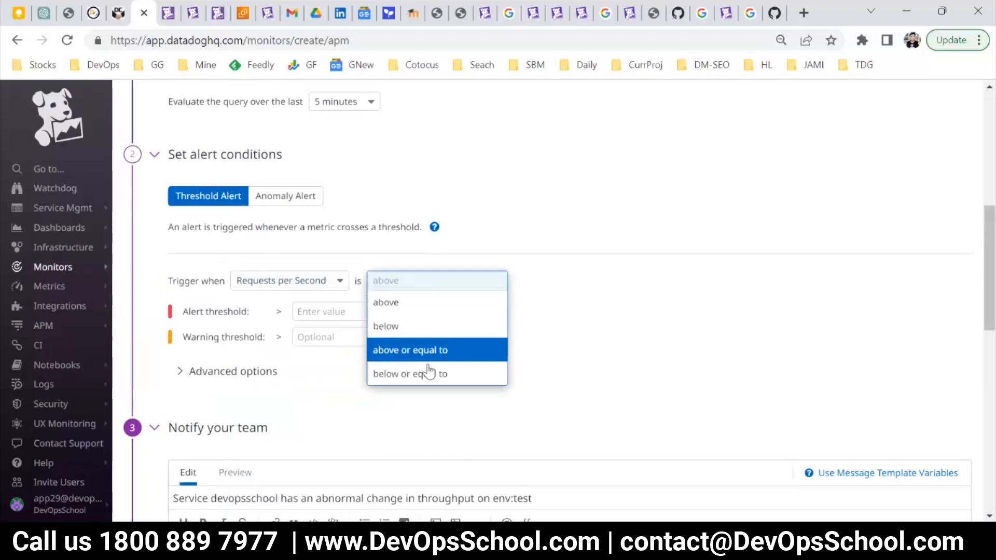
{"action": "left_click", "coordinate": [391, 329]}
{"action": "left_click", "coordinate": [340, 317]}
{"action": "type", "text": "100"}
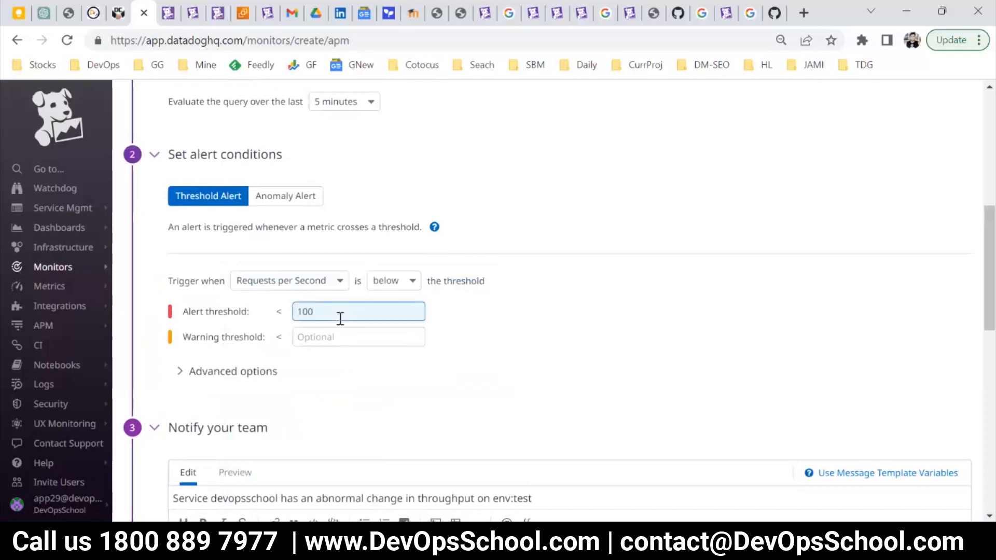
Set the warning threshold to 120.
{"action": "left_click", "coordinate": [334, 332]}
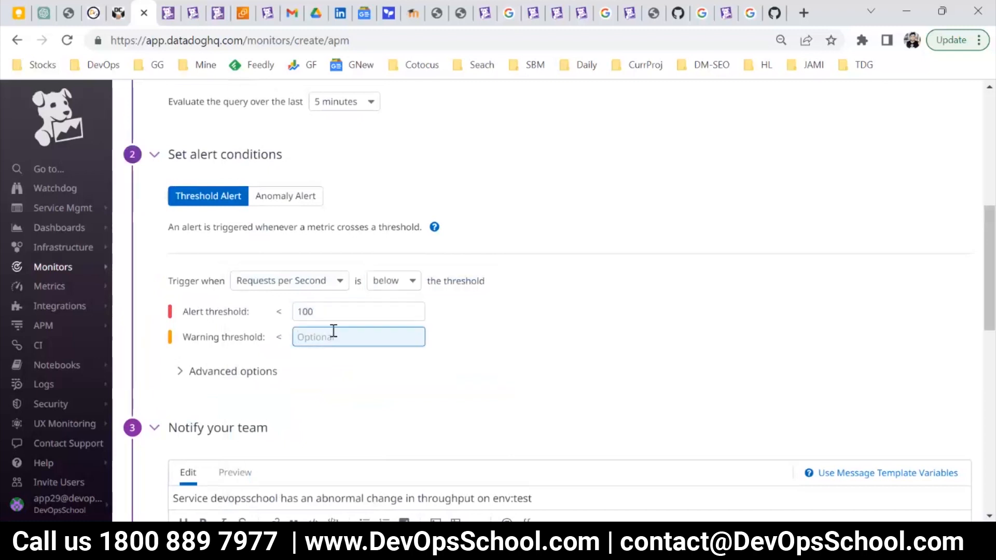
{"action": "type", "text": "80"}
{"action": "left_click_drag", "start_coordinate": [333, 335], "coordinate": [216, 343]}
{"action": "type", "text": "120"}
{"action": "left_click", "coordinate": [397, 378]}
{"action": "left_click", "coordinate": [373, 369]}
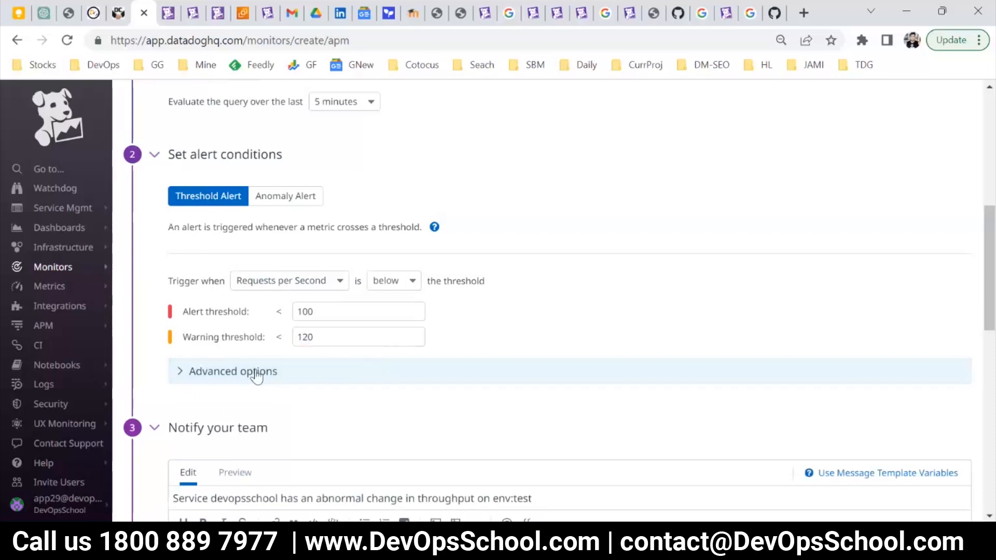
Check the notification settings and create the APM monitor for the devopsschool service.
{"action": "scroll", "coordinate": [303, 384], "scroll_direction": "down", "scroll_amount": 2}
{"action": "scroll", "coordinate": [496, 430], "scroll_direction": "down", "scroll_amount": 3}
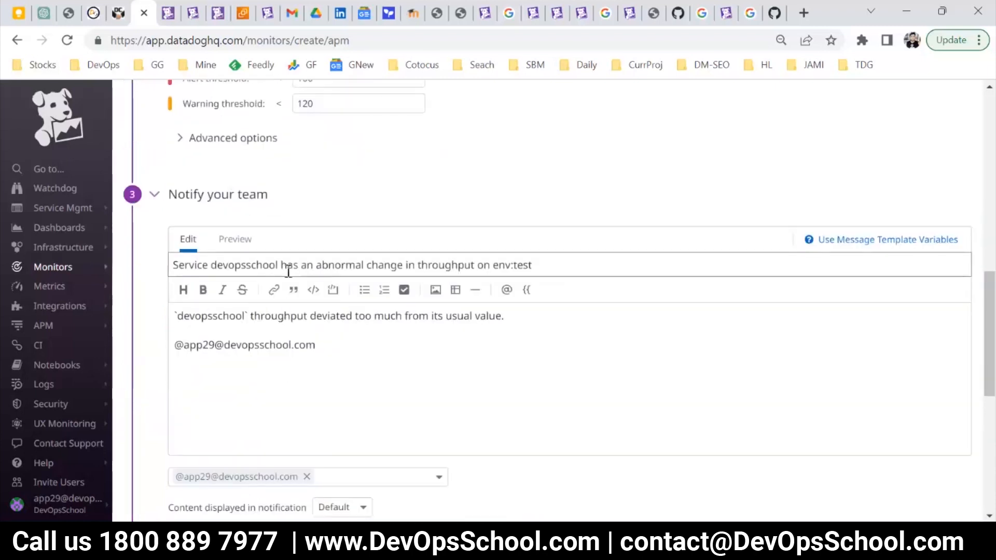
{"action": "scroll", "coordinate": [449, 395], "scroll_direction": "down", "scroll_amount": 7}
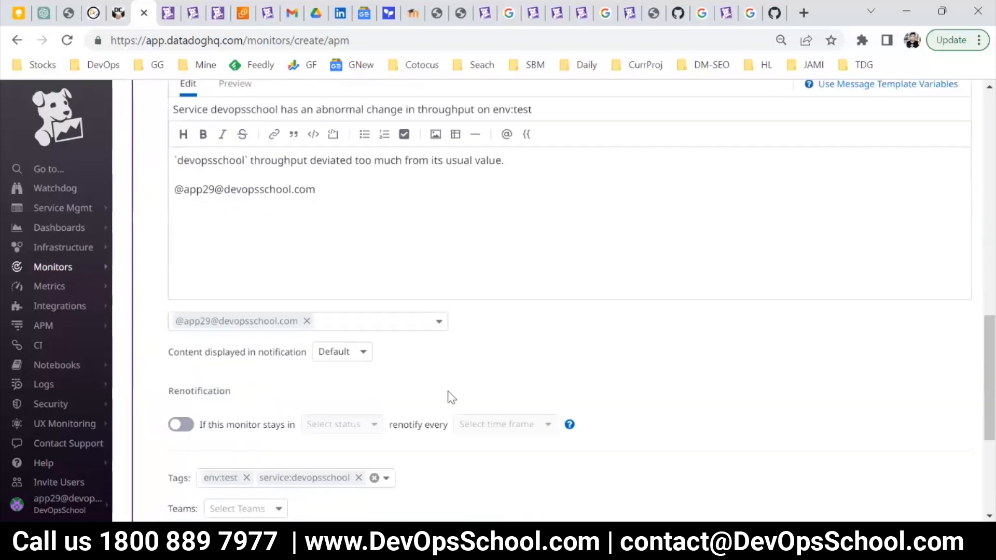
{"action": "left_click", "coordinate": [942, 479]}
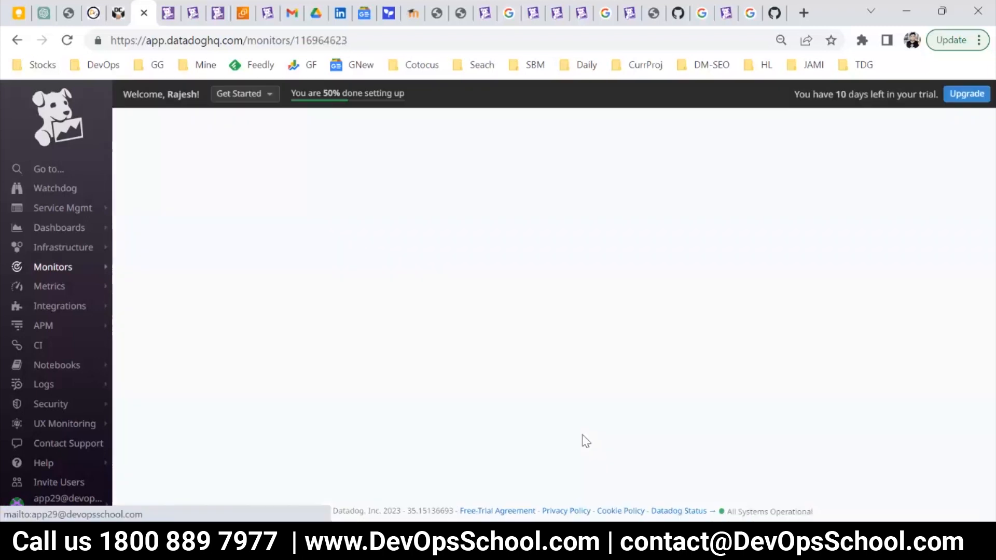
Return to the list of monitors and start a new monitor of the Logs type.
{"action": "mouse_move", "coordinate": [62, 268]}
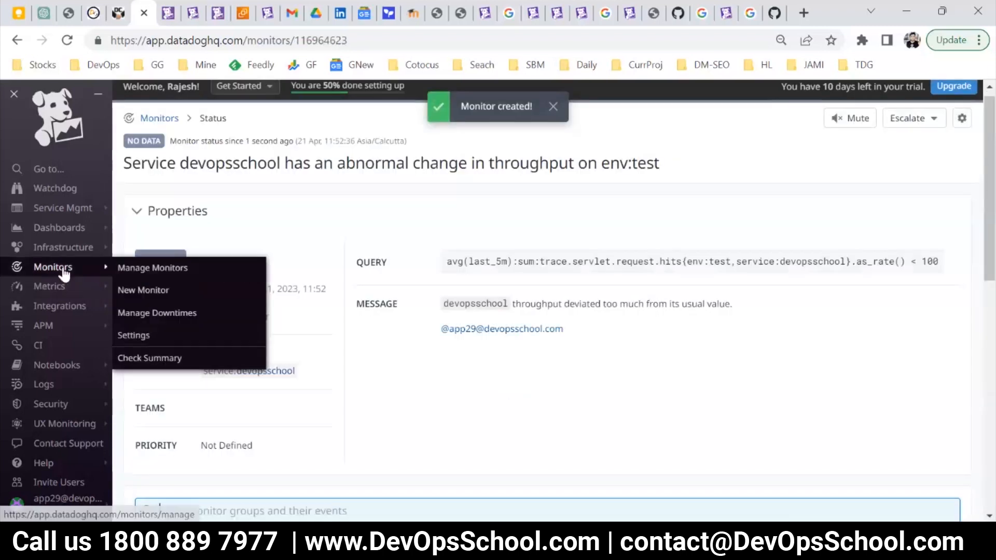
{"action": "left_click", "coordinate": [164, 280]}
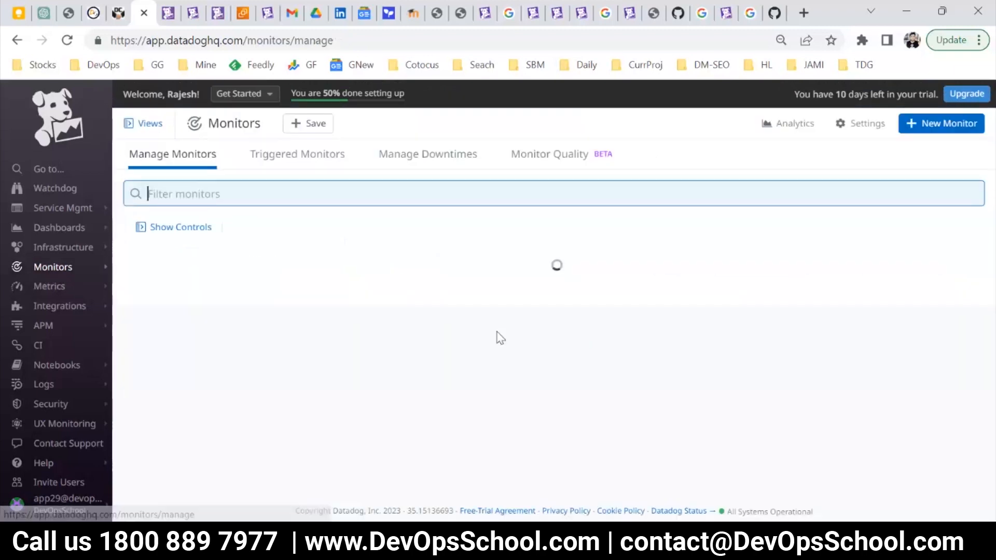
{"action": "left_click", "coordinate": [920, 124]}
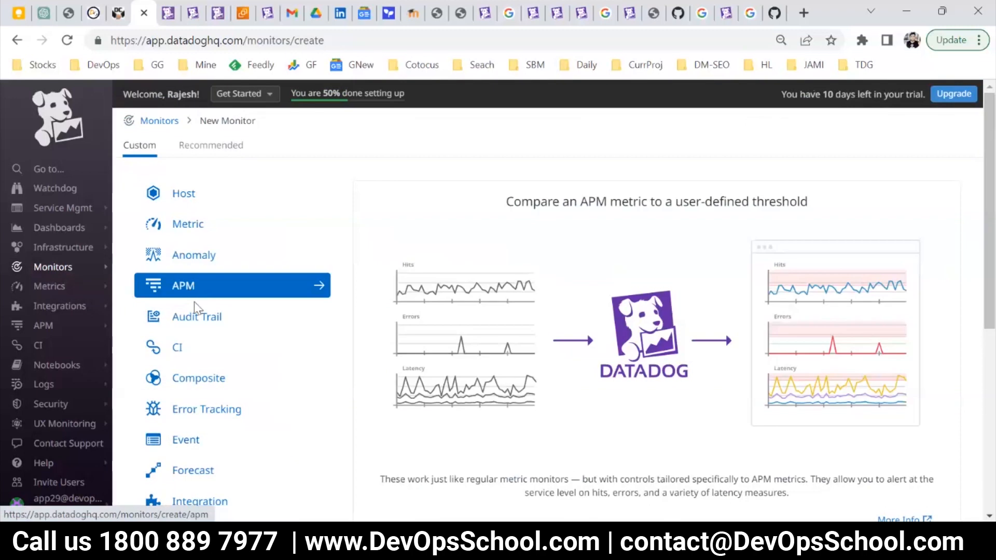
{"action": "scroll", "coordinate": [241, 390], "scroll_direction": "down", "scroll_amount": 1}
{"action": "scroll", "coordinate": [251, 397], "scroll_direction": "down", "scroll_amount": 3}
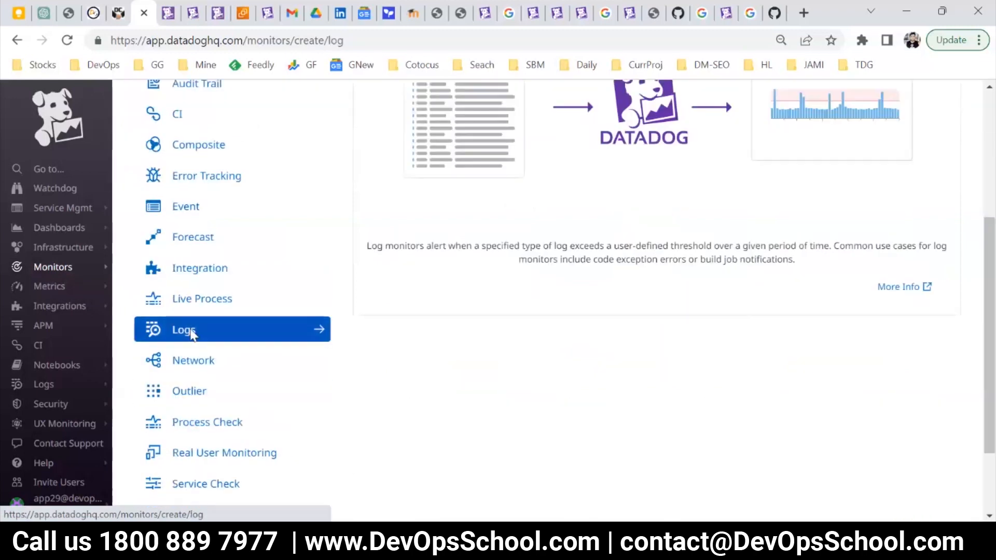
{"action": "left_click", "coordinate": [189, 334]}
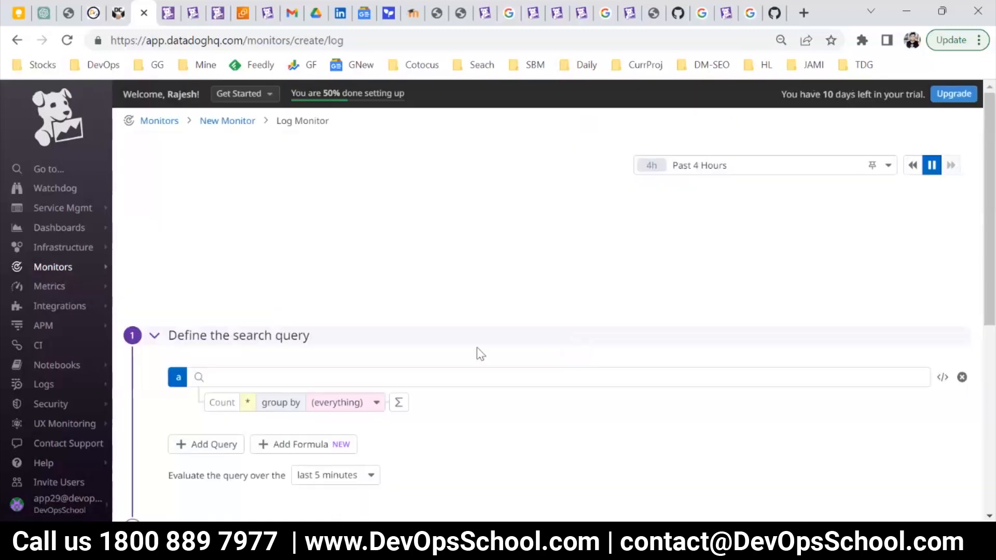
Look at the log search query's facet suggestions and set the graph's time range to Past 2 Days.
{"action": "scroll", "coordinate": [235, 292], "scroll_direction": "down", "scroll_amount": 1}
{"action": "left_click", "coordinate": [231, 294]}
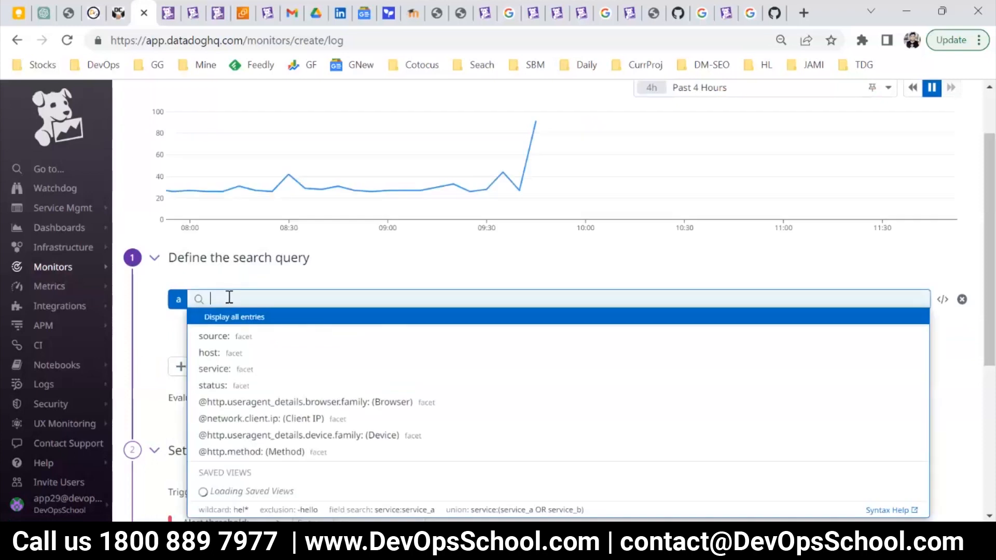
{"action": "scroll", "coordinate": [609, 223], "scroll_direction": "up", "scroll_amount": 2}
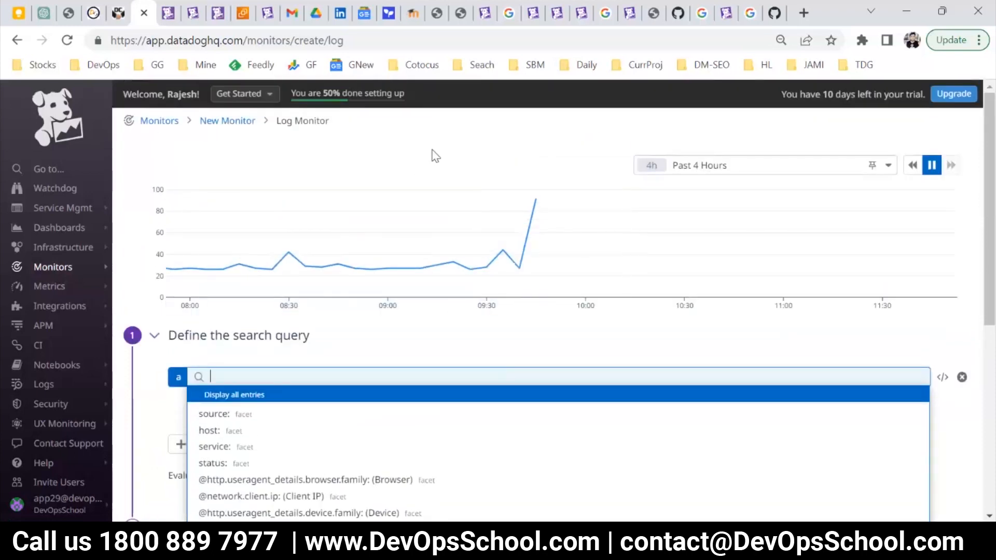
{"action": "left_click", "coordinate": [742, 166]}
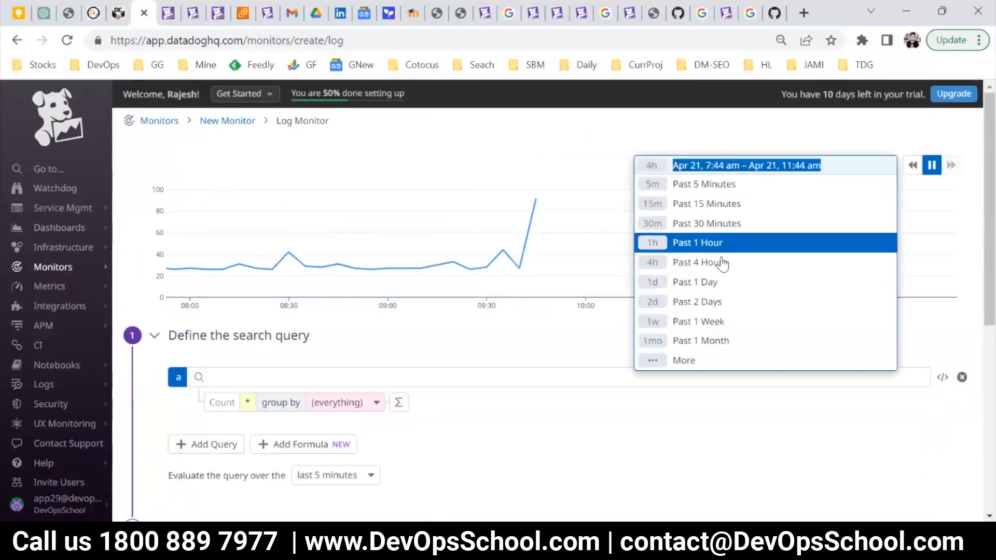
{"action": "left_click", "coordinate": [718, 302]}
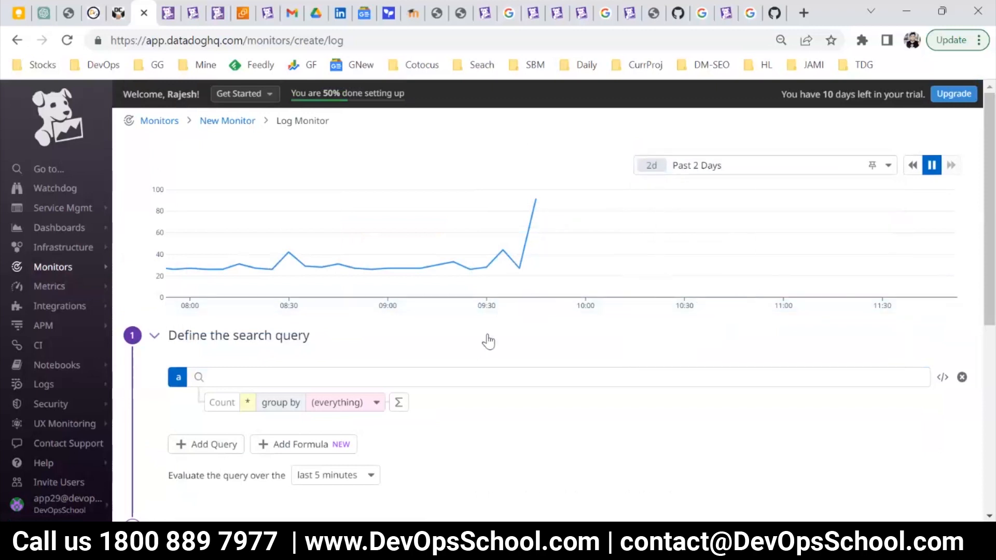
Enter error as the log monitor's search query and apply it to the graph.
{"action": "scroll", "coordinate": [362, 352], "scroll_direction": "down", "scroll_amount": 3}
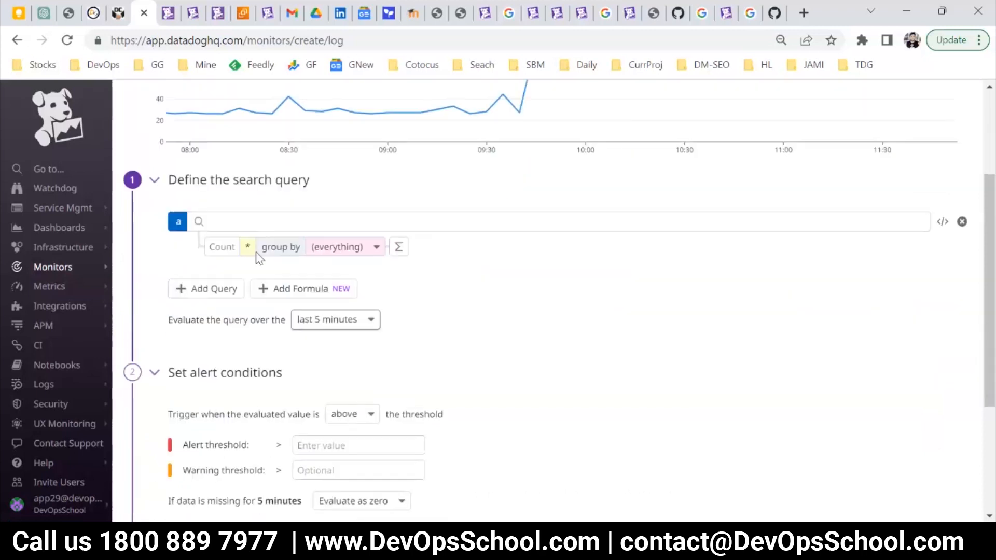
{"action": "left_click", "coordinate": [247, 222]}
{"action": "scroll", "coordinate": [624, 296], "scroll_direction": "up", "scroll_amount": 3}
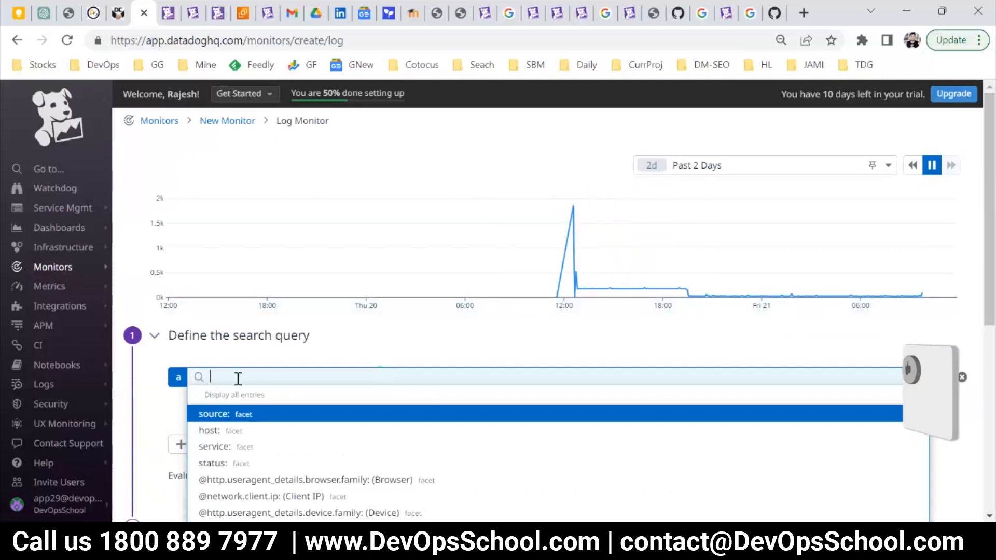
{"action": "type", "text": "err"}
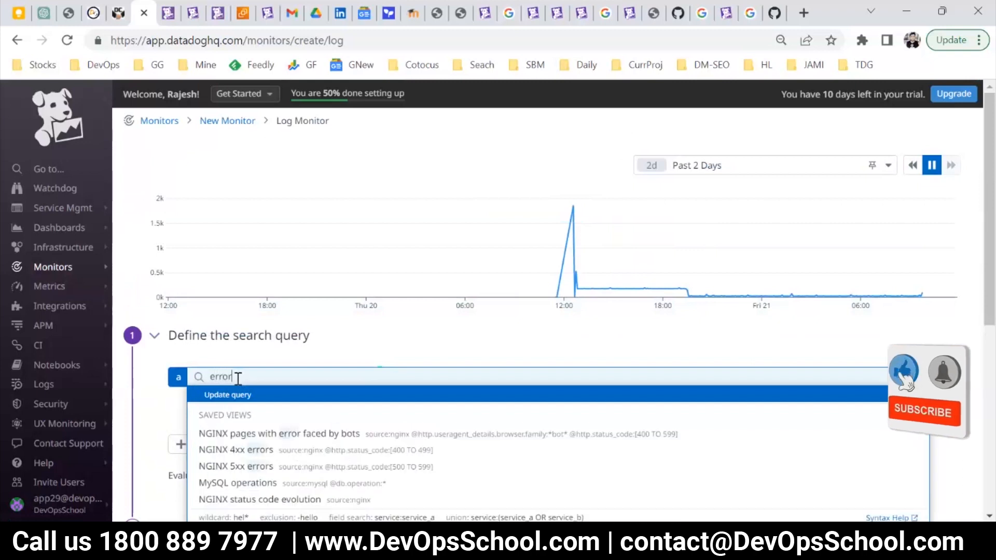
{"action": "type", "text": "or"}
{"action": "left_click_drag", "start_coordinate": [233, 377], "coordinate": [197, 376]}
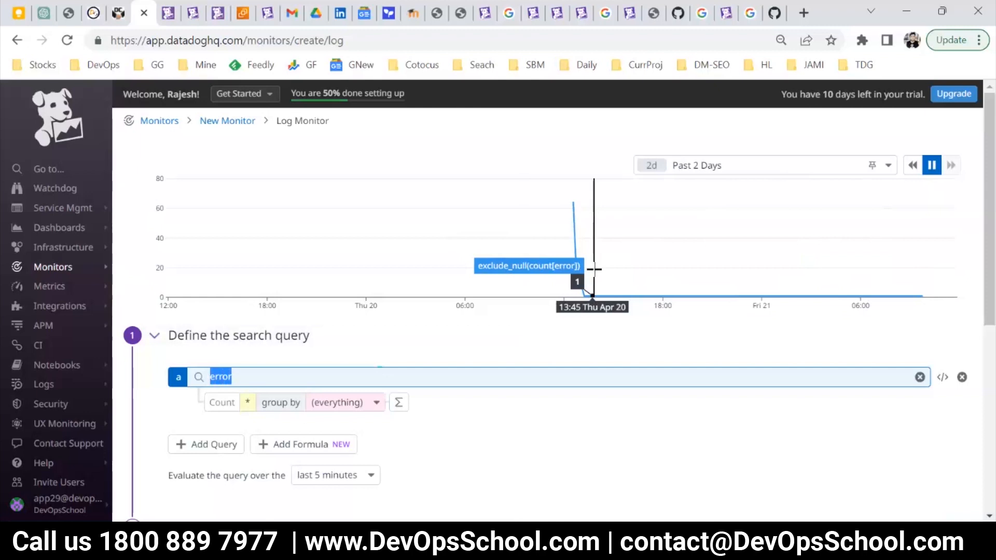
{"action": "left_click", "coordinate": [269, 389]}
{"action": "key", "text": "BackSpace"}
{"action": "key", "text": "BackSpace"}
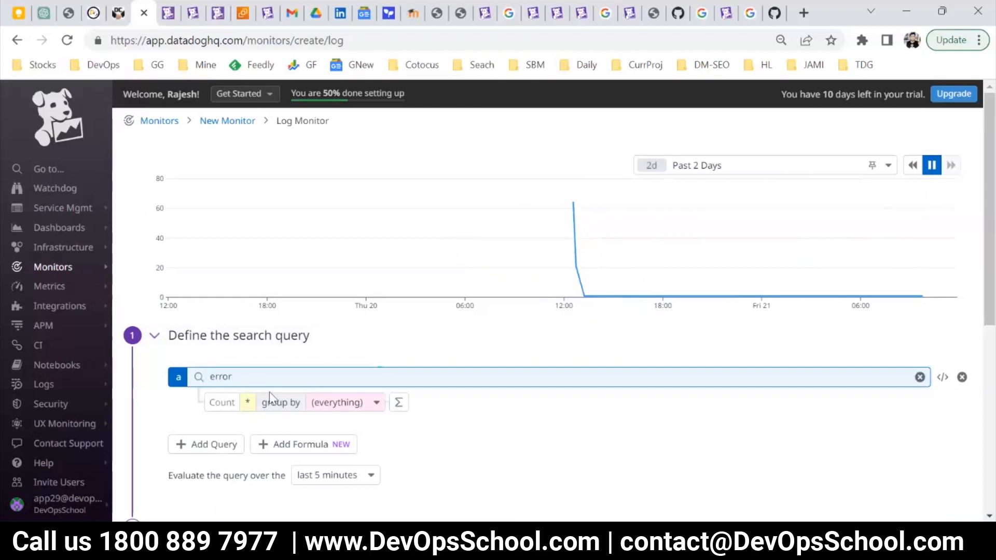
Replace the log search query with the source:syslog facet value and check the resulting graph.
{"action": "key", "text": "BackSpace"}
{"action": "key", "text": "BackSpace"}
{"action": "scroll", "coordinate": [270, 398], "scroll_direction": "down", "scroll_amount": 2}
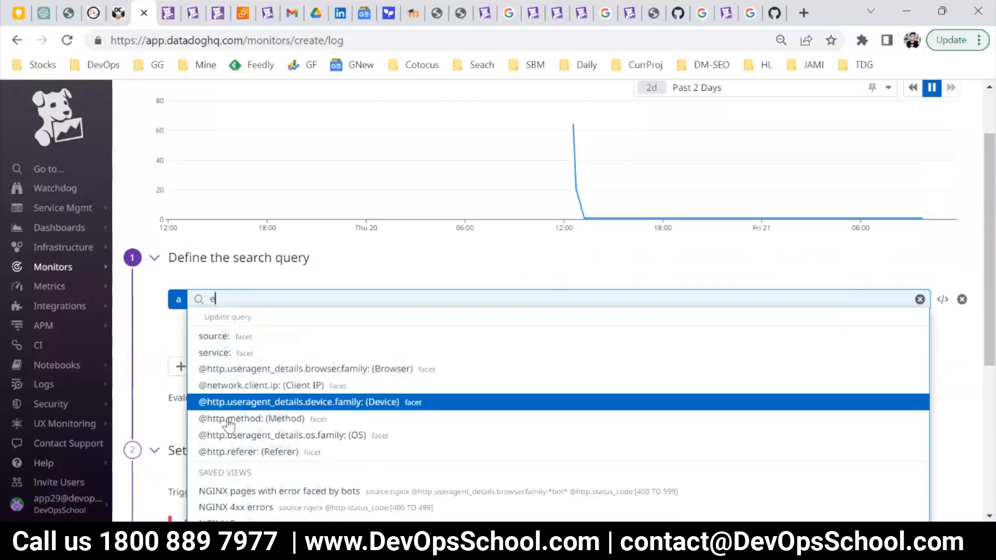
{"action": "left_click", "coordinate": [218, 336]}
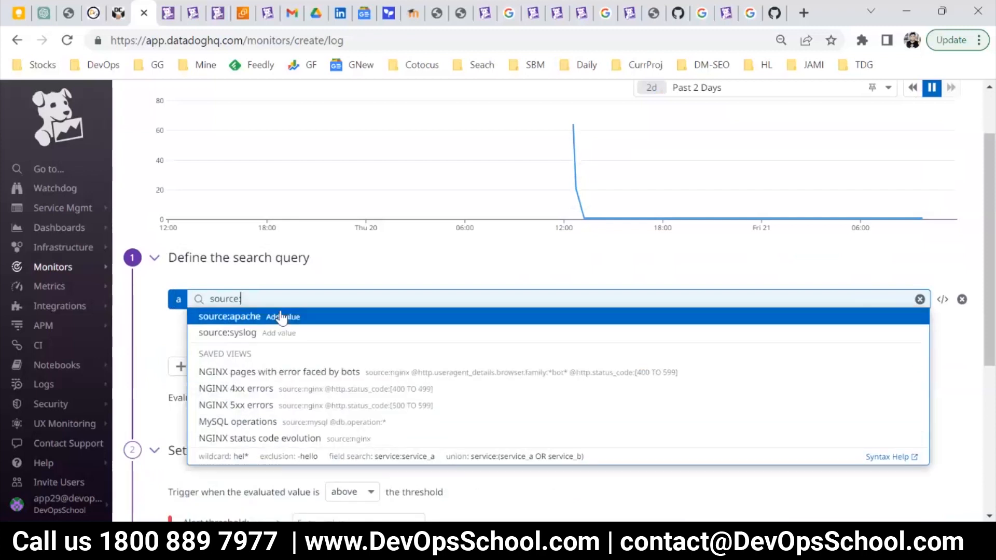
{"action": "left_click", "coordinate": [274, 331]}
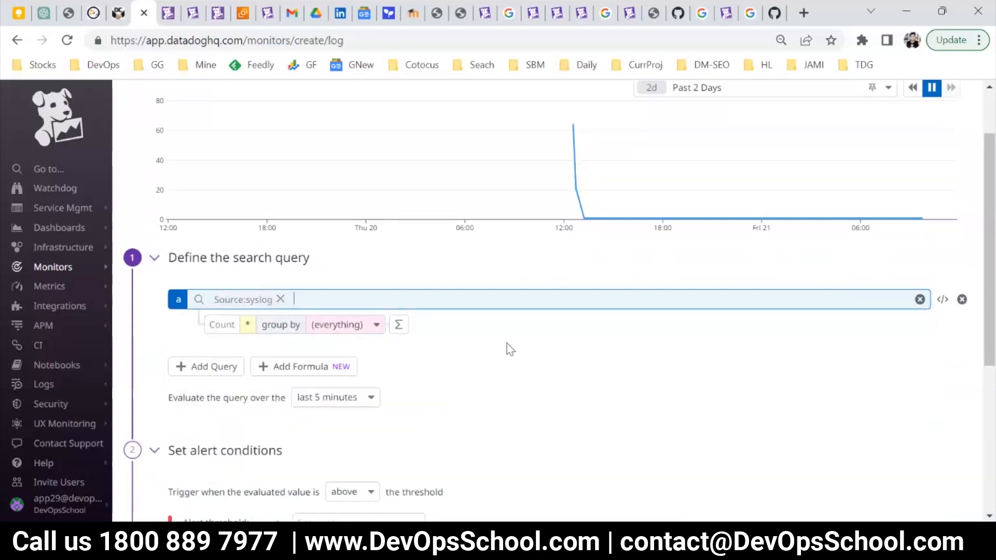
{"action": "scroll", "coordinate": [877, 332], "scroll_direction": "up", "scroll_amount": 2}
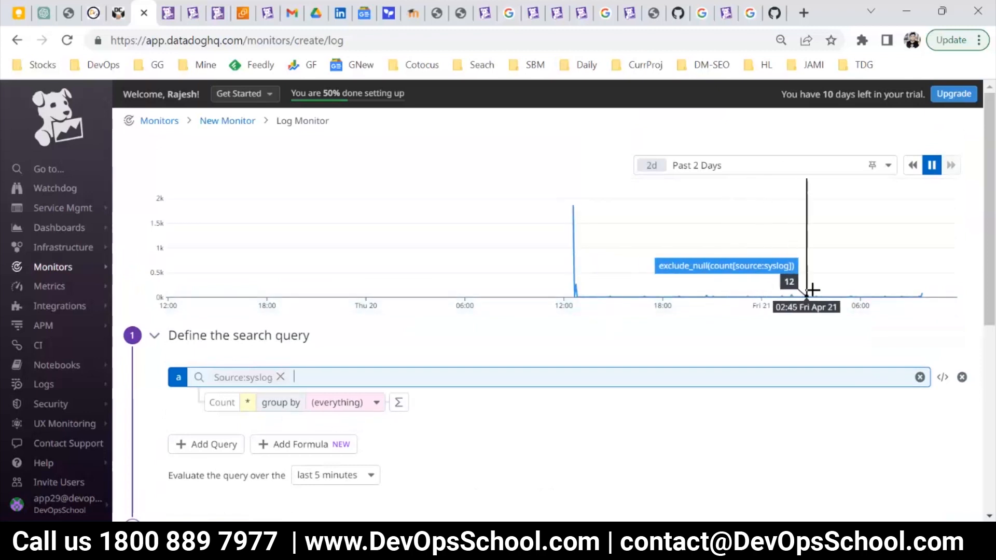
{"action": "scroll", "coordinate": [445, 340], "scroll_direction": "down", "scroll_amount": 2}
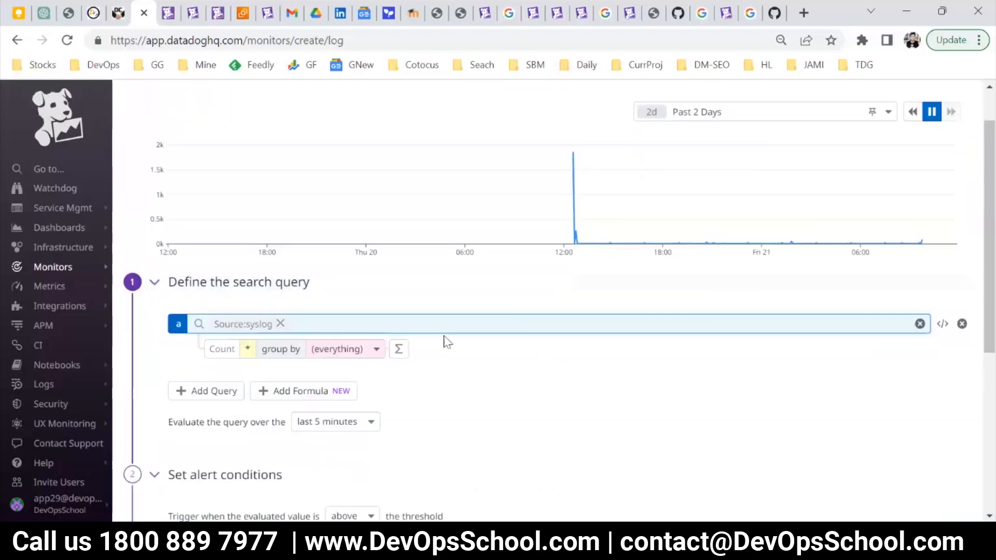
Add the term error after source:syslog in the log search query and apply it to the graph.
{"action": "type", "text": "err"}
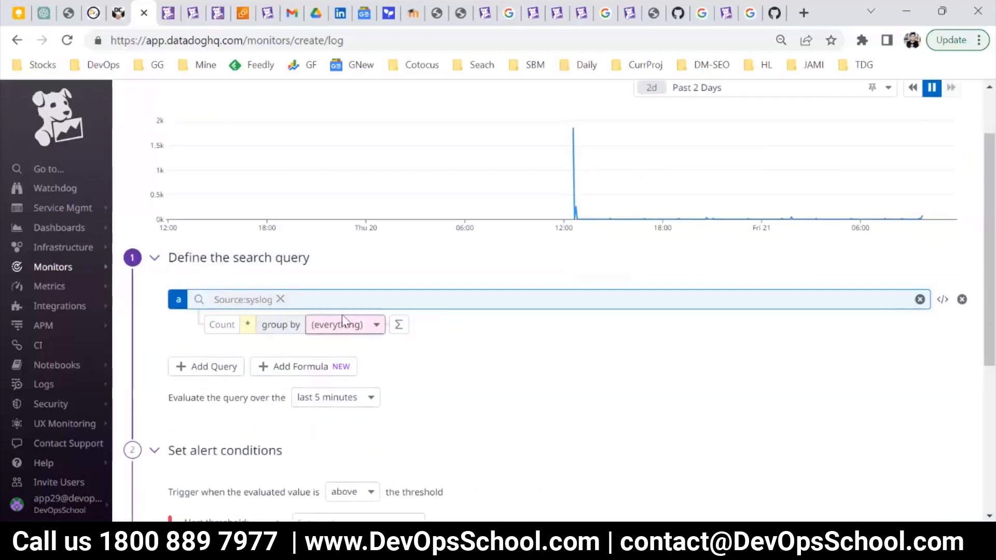
{"action": "type", "text": "or"}
{"action": "key", "text": "Return"}
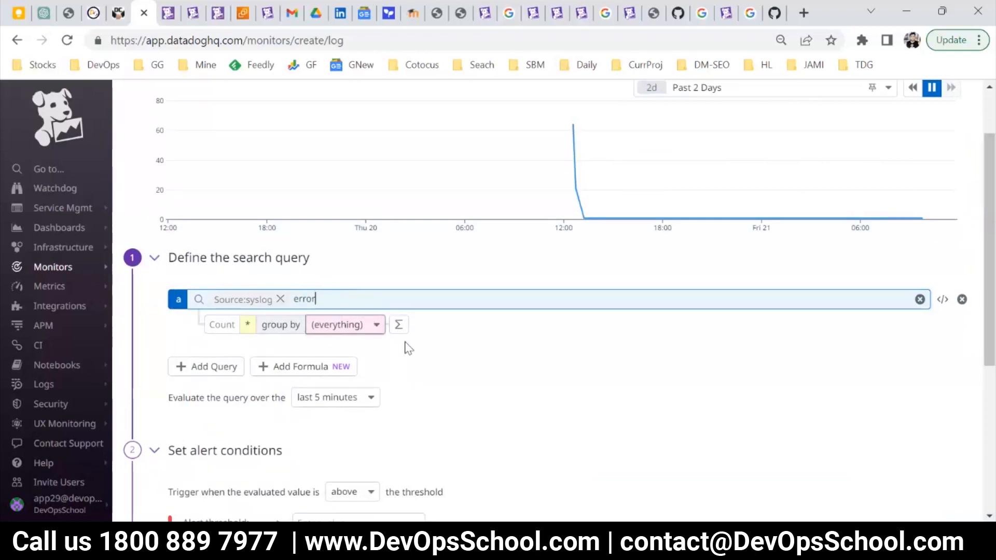
{"action": "scroll", "coordinate": [417, 356], "scroll_direction": "down", "scroll_amount": 2}
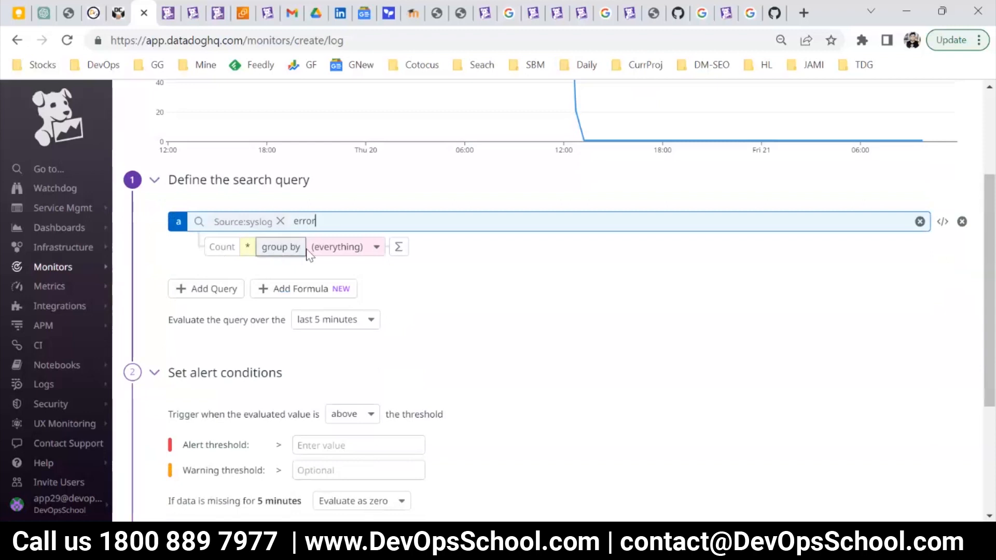
{"action": "scroll", "coordinate": [846, 206], "scroll_direction": "up", "scroll_amount": 2}
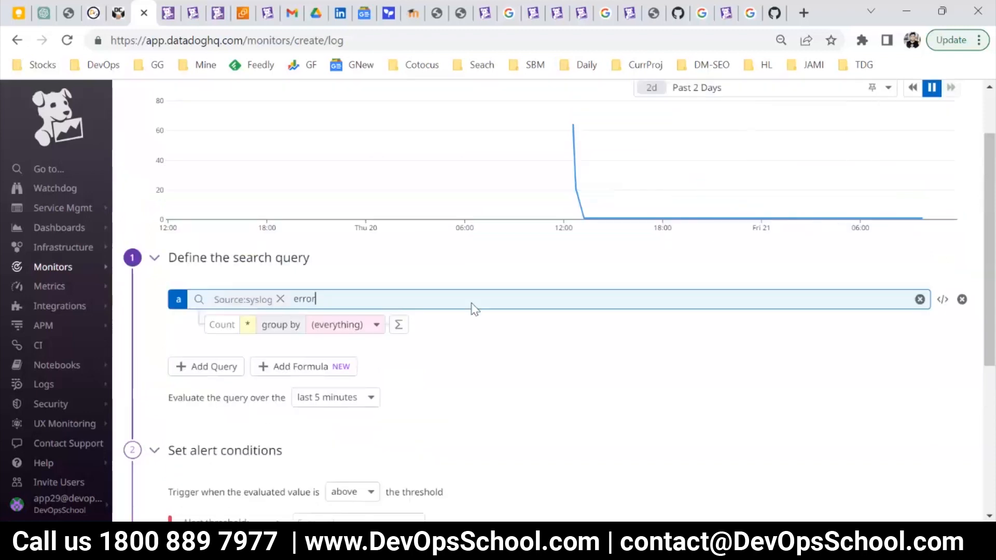
Set the log monitor's alert threshold to 2 and its warning threshold to 1.
{"action": "scroll", "coordinate": [470, 307], "scroll_direction": "down", "scroll_amount": 4}
{"action": "left_click", "coordinate": [309, 291]}
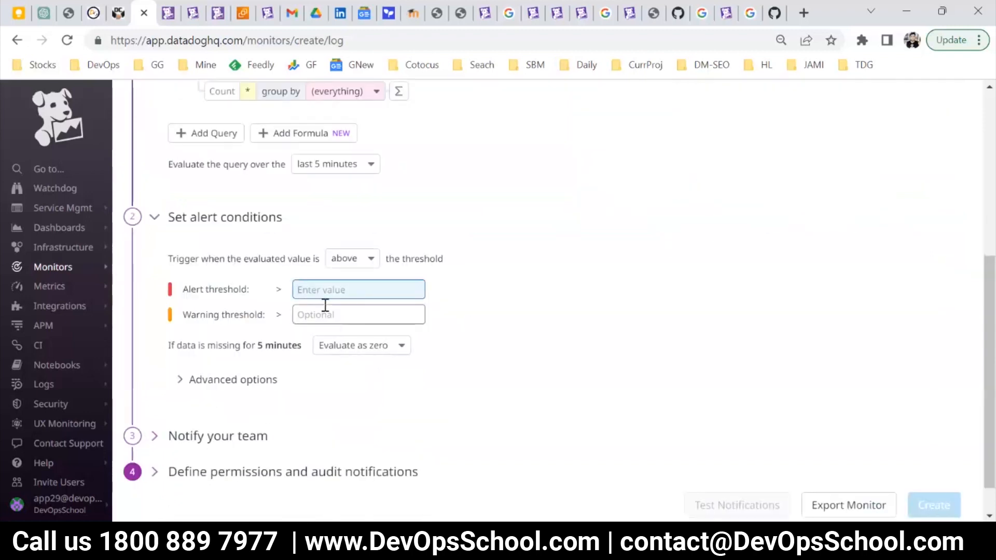
{"action": "type", "text": "2"}
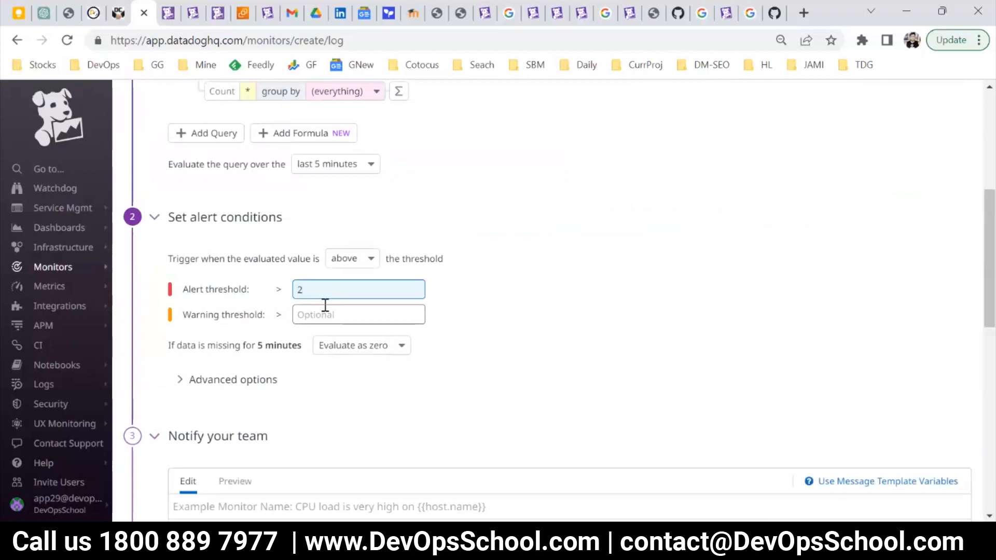
{"action": "left_click", "coordinate": [325, 306]}
{"action": "type", "text": "3"}
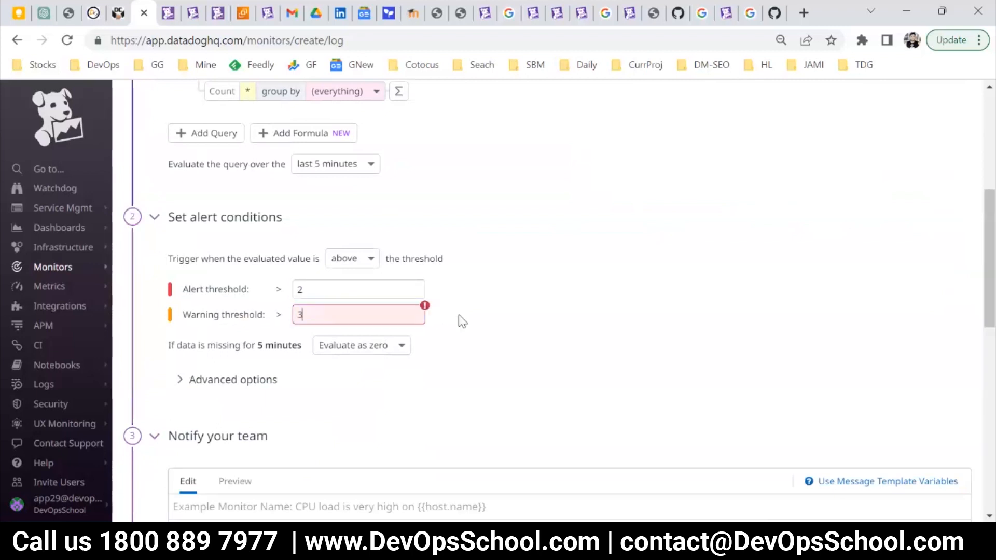
{"action": "left_click_drag", "start_coordinate": [383, 308], "coordinate": [239, 310]}
{"action": "left_click", "coordinate": [547, 328]}
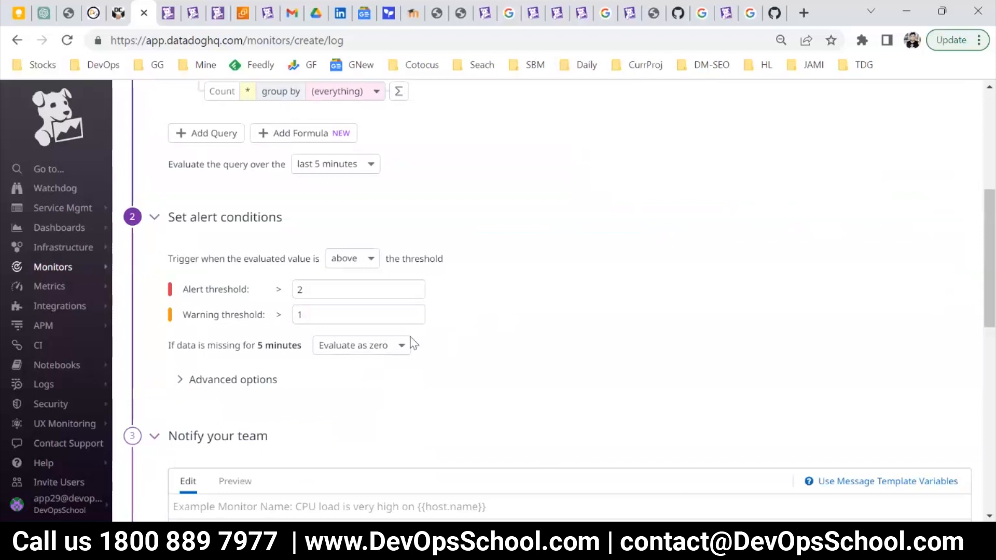
Name the monitor "Logs error" and fill its notification message with "Logs error" repeated seven times.
{"action": "scroll", "coordinate": [410, 344], "scroll_direction": "down", "scroll_amount": 3}
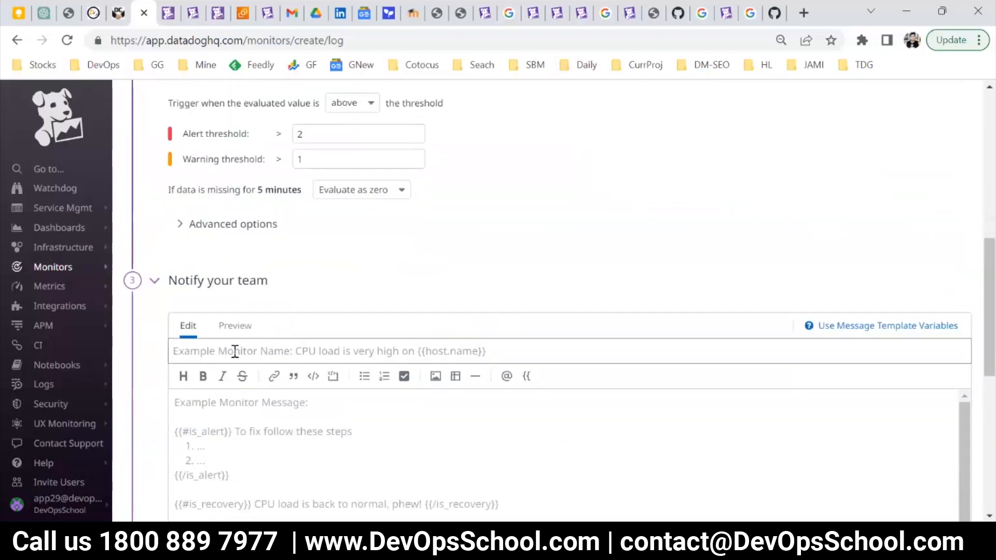
{"action": "left_click", "coordinate": [233, 351]}
{"action": "type", "text": "L"}
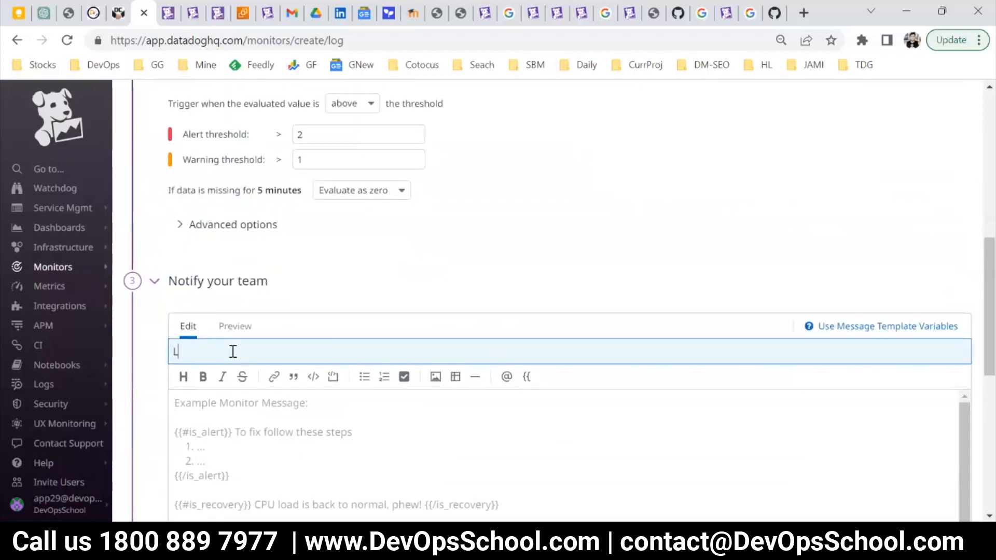
{"action": "type", "text": "ogs error"}
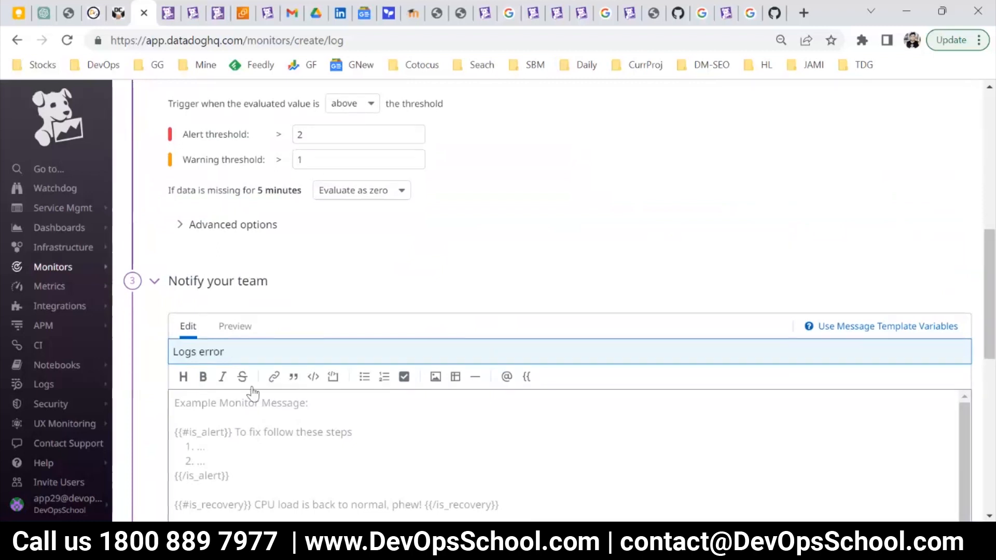
{"action": "left_click", "coordinate": [263, 428]}
{"action": "key", "text": "ctrl+v"}
{"action": "key", "text": "ctrl+v"}
{"action": "key", "text": "ctrl+v"}
{"action": "key", "text": "ctrl+v"}
{"action": "key", "text": "ctrl+v"}
{"action": "key", "text": "ctrl+v"}
{"action": "key", "text": "ctrl+v"}
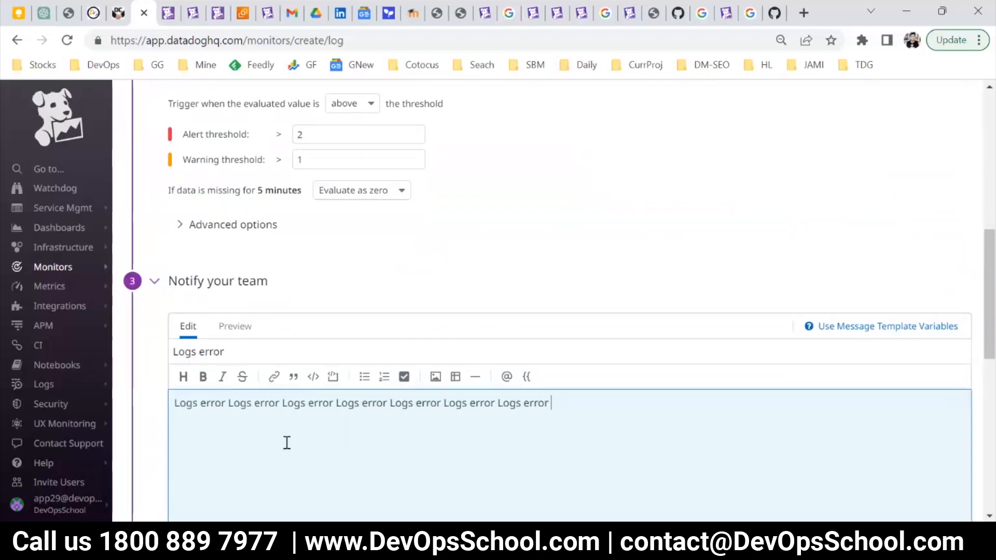
Expand and check the advanced alert options, review the remaining notification and permission settings, and create the log monitor.
{"action": "scroll", "coordinate": [287, 442], "scroll_direction": "down", "scroll_amount": 6}
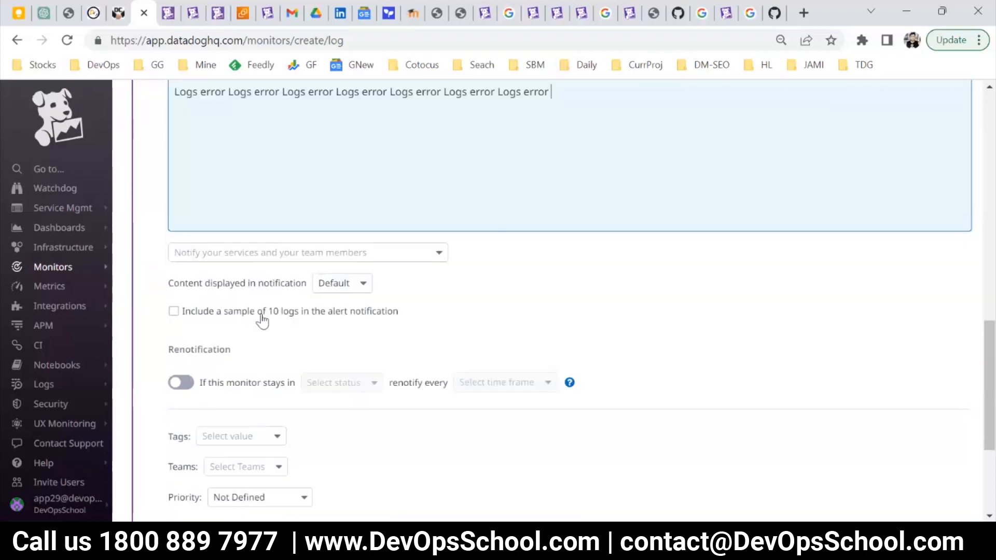
{"action": "scroll", "coordinate": [262, 320], "scroll_direction": "up", "scroll_amount": 8}
{"action": "left_click", "coordinate": [217, 314]}
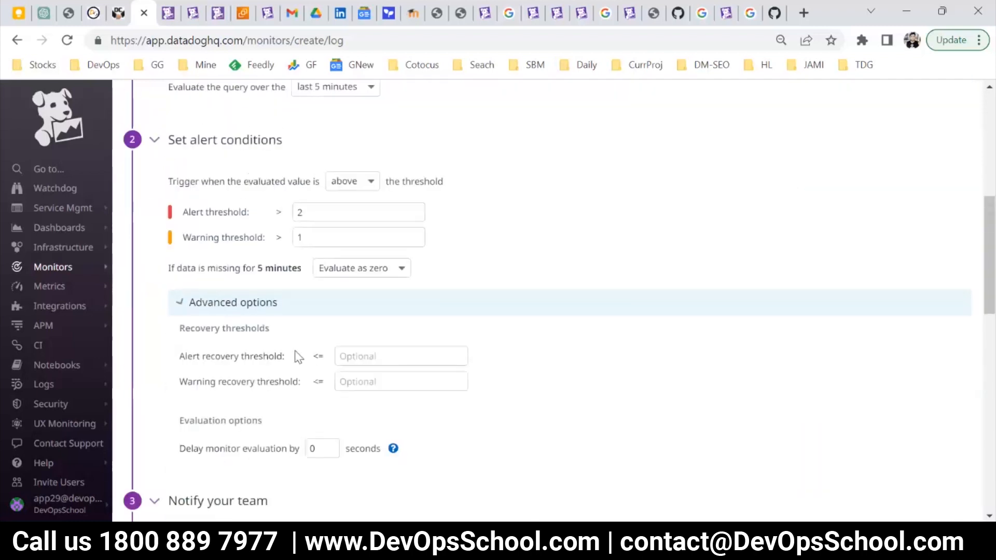
{"action": "scroll", "coordinate": [295, 352], "scroll_direction": "down", "scroll_amount": 2}
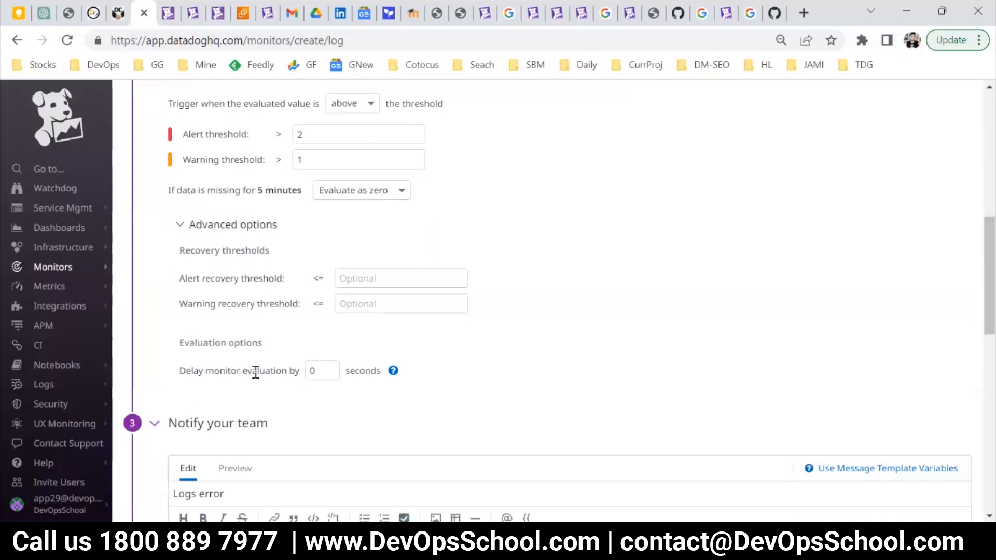
{"action": "scroll", "coordinate": [392, 372], "scroll_direction": "down", "scroll_amount": 13}
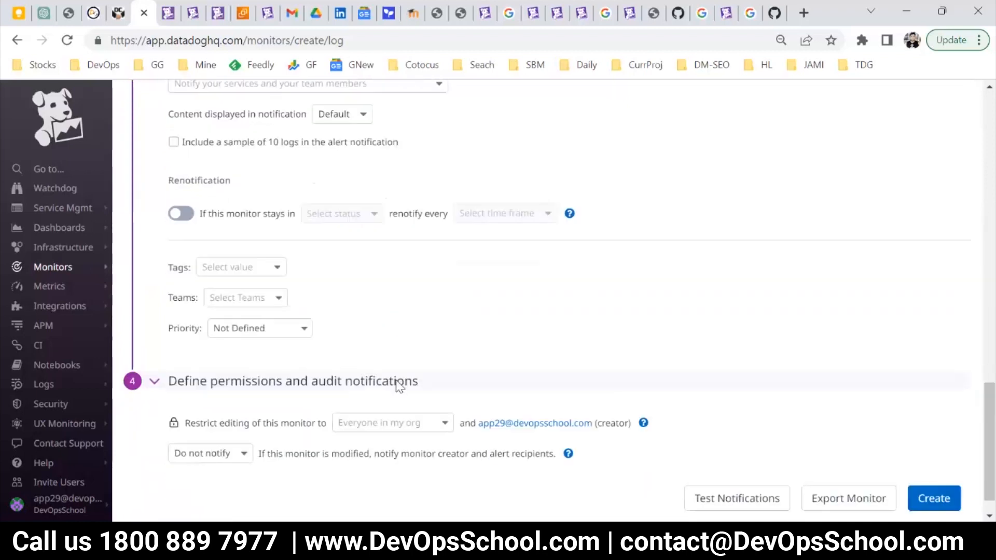
{"action": "left_click", "coordinate": [924, 463]}
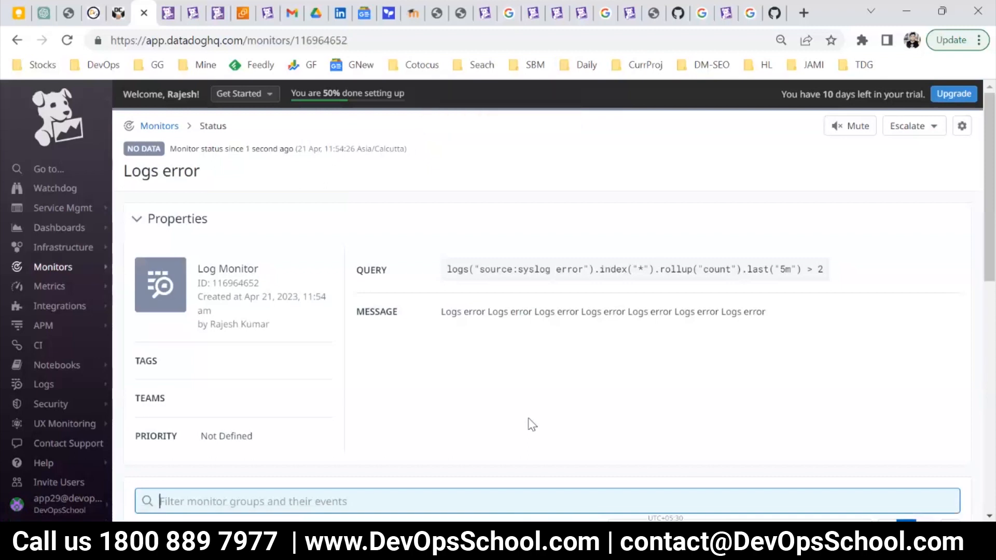
Open the new monitor page and examine the available custom monitor types from Host to Import Monitor from JSON.
{"action": "mouse_move", "coordinate": [67, 271]}
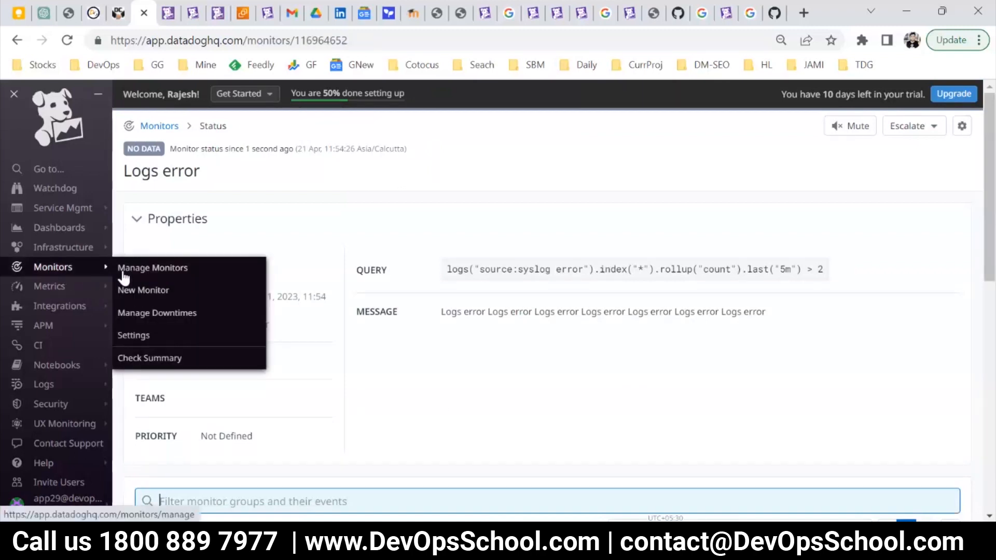
{"action": "left_click", "coordinate": [118, 289]}
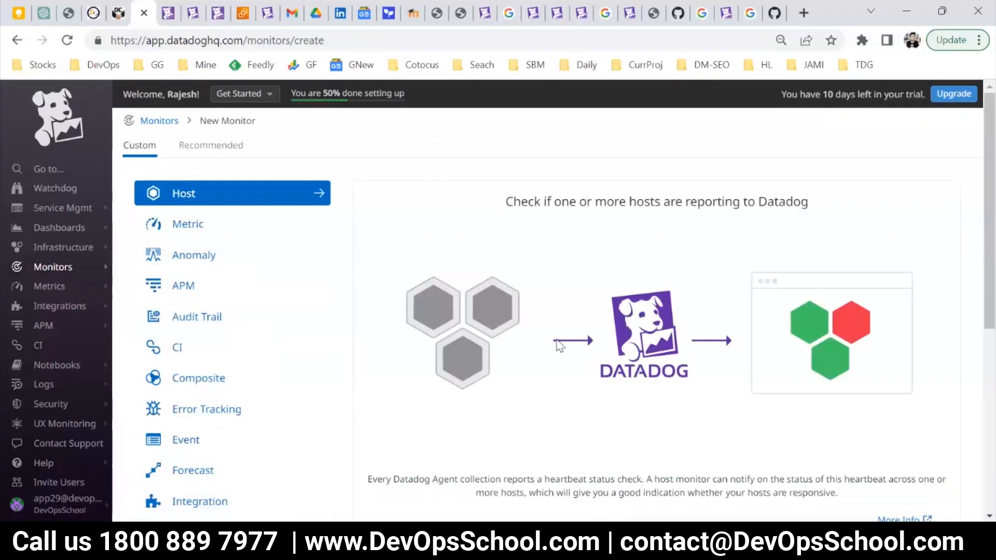
{"action": "scroll", "coordinate": [251, 345], "scroll_direction": "down", "scroll_amount": 5}
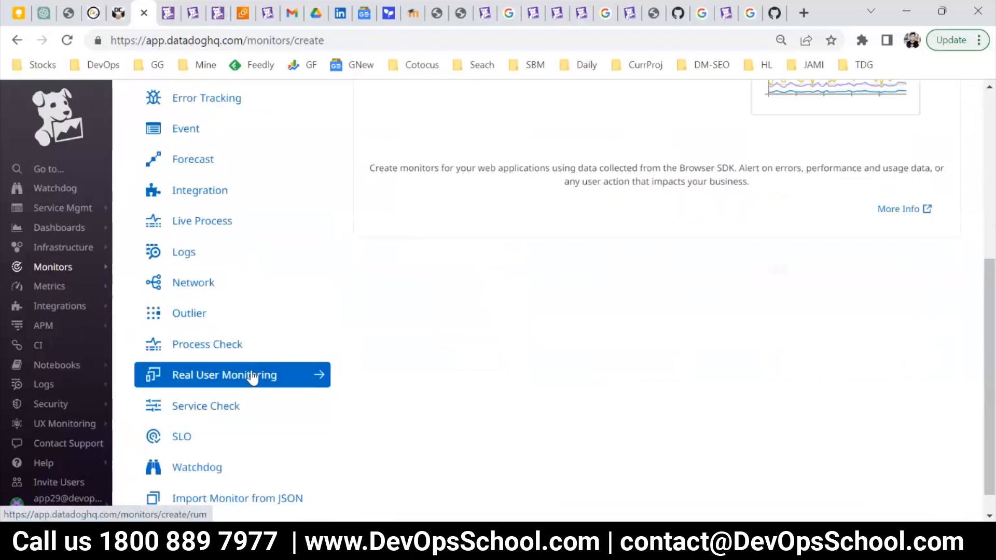
{"action": "scroll", "coordinate": [247, 344], "scroll_direction": "up", "scroll_amount": 2}
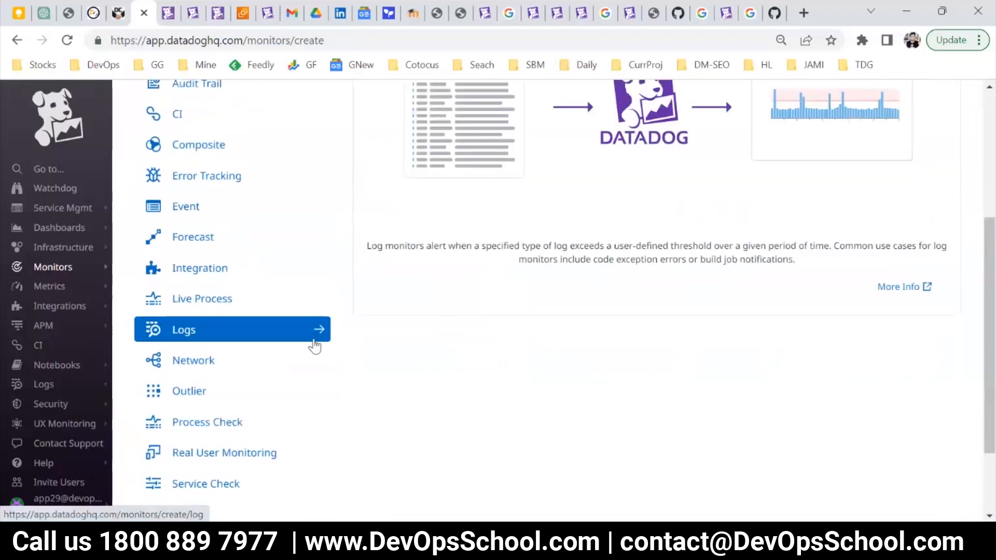
{"action": "scroll", "coordinate": [316, 349], "scroll_direction": "down", "scroll_amount": 2}
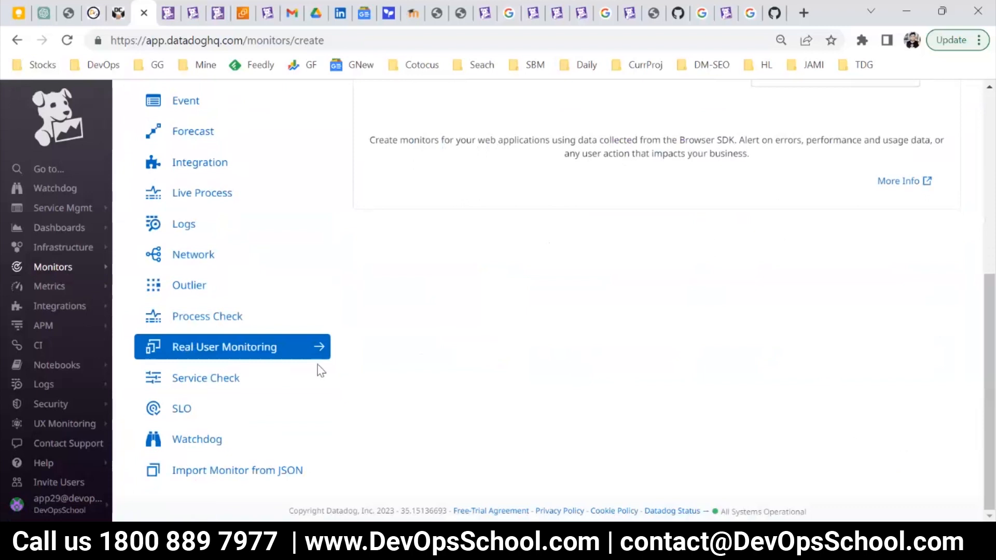
{"action": "scroll", "coordinate": [322, 373], "scroll_direction": "up", "scroll_amount": 3}
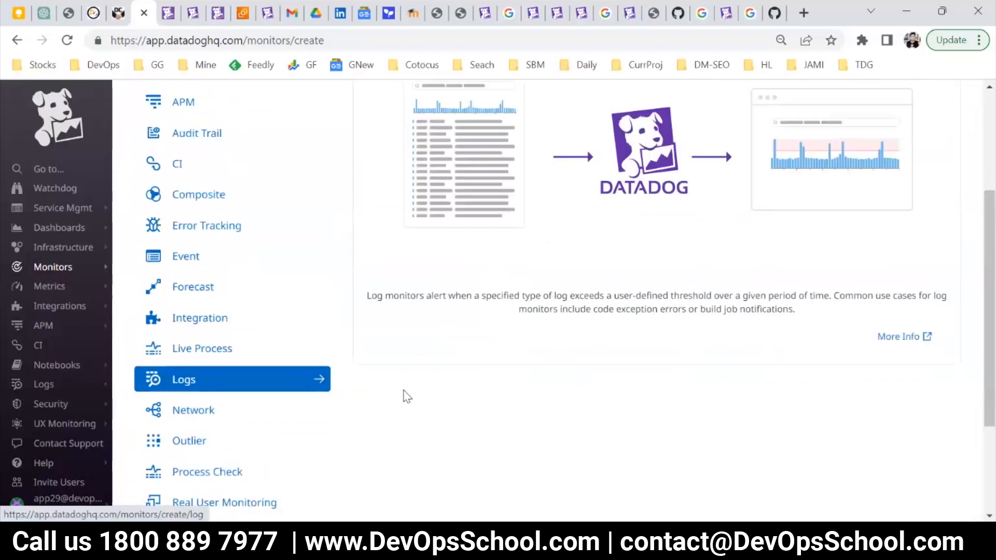
{"action": "scroll", "coordinate": [408, 397], "scroll_direction": "down", "scroll_amount": 2}
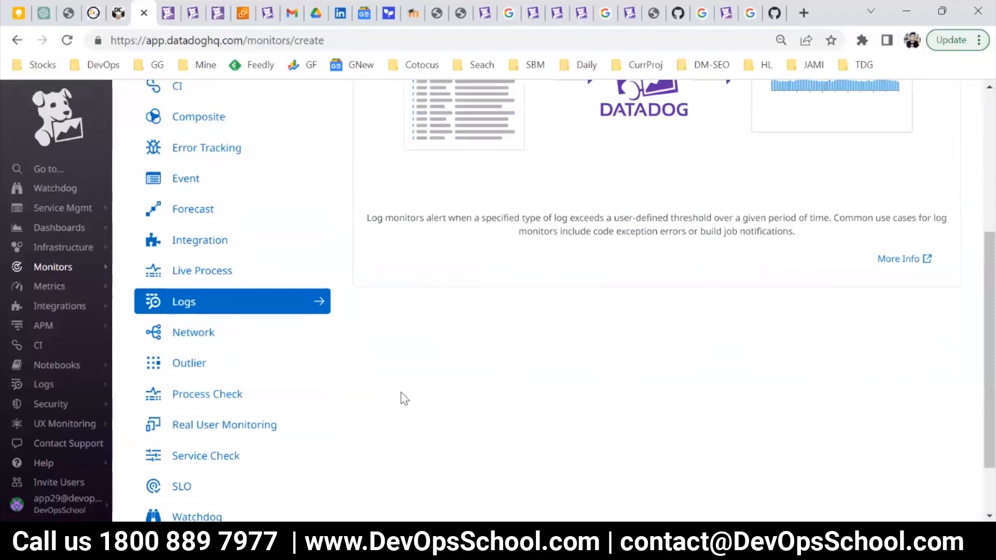
{"action": "scroll", "coordinate": [405, 398], "scroll_direction": "down", "scroll_amount": 2}
{"action": "scroll", "coordinate": [418, 409], "scroll_direction": "up", "scroll_amount": 6}
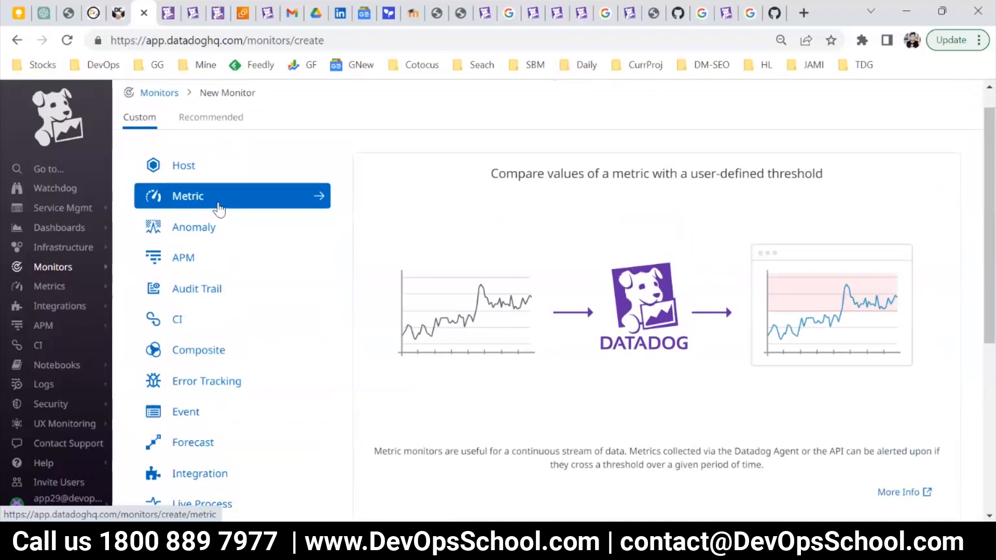
Start a Metric monitor and look at the metric choices offered for its system.load.1 query.
{"action": "left_click", "coordinate": [219, 209]}
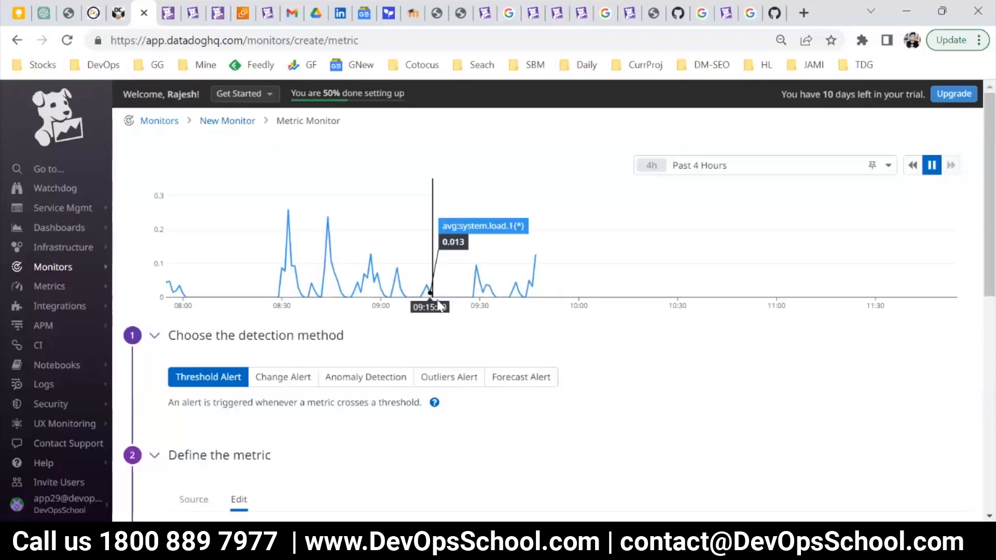
{"action": "scroll", "coordinate": [436, 304], "scroll_direction": "down", "scroll_amount": 3}
{"action": "scroll", "coordinate": [348, 364], "scroll_direction": "down", "scroll_amount": 2}
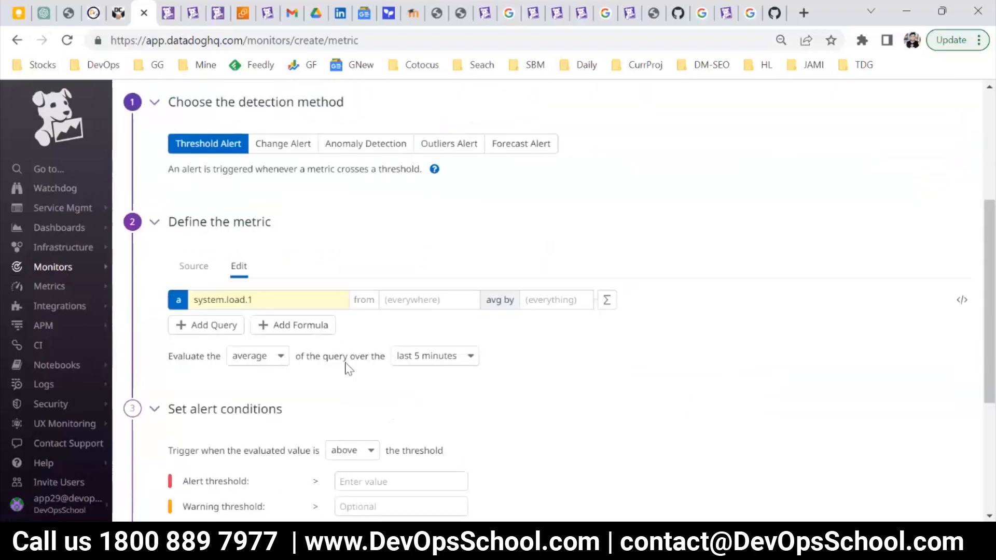
{"action": "left_click", "coordinate": [239, 304]}
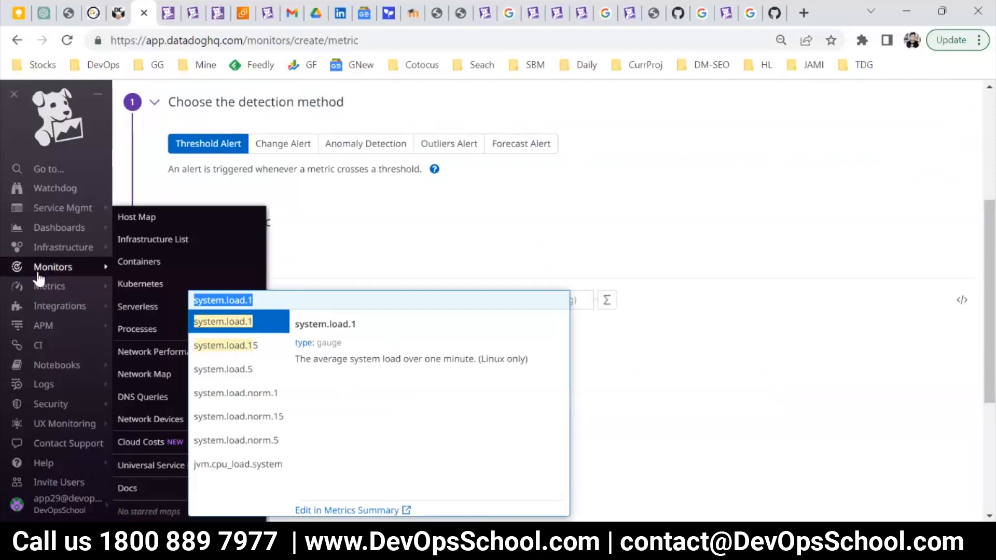
Leave the metric monitor for the list of monitors and start a new monitor.
{"action": "left_click", "coordinate": [147, 262]}
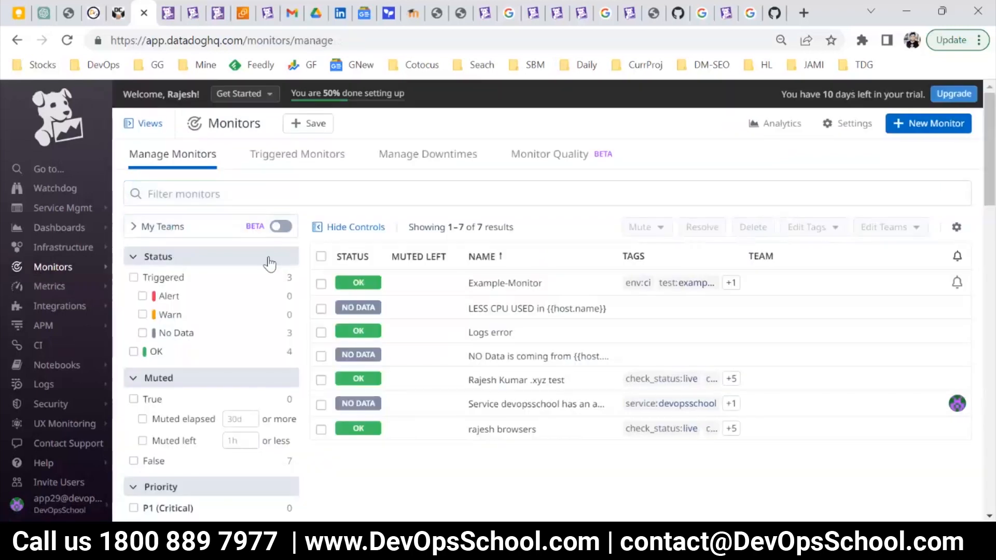
{"action": "left_click", "coordinate": [899, 127]}
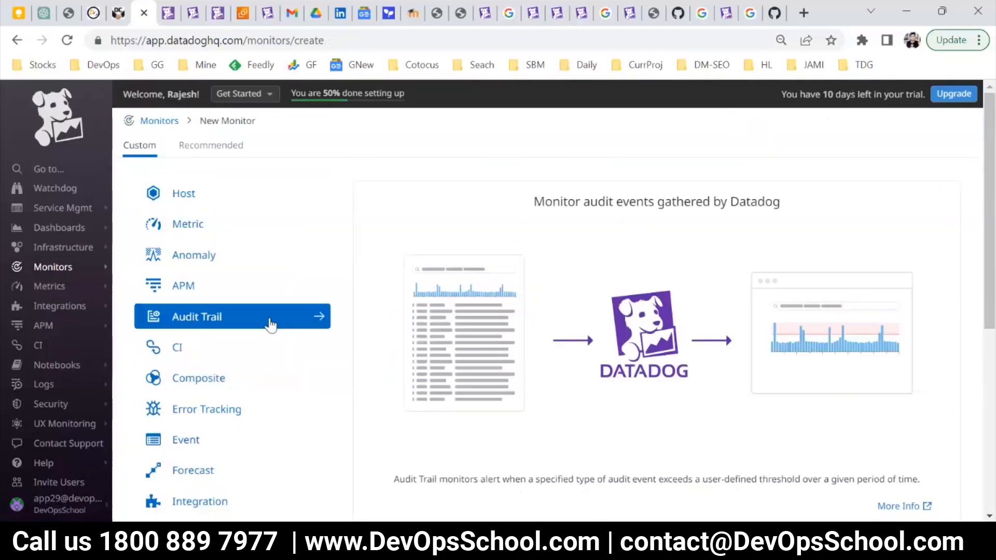
Look through the custom monitor types down to Import Monitor from JSON and open the Metric monitor form.
{"action": "scroll", "coordinate": [267, 320], "scroll_direction": "down", "scroll_amount": 1}
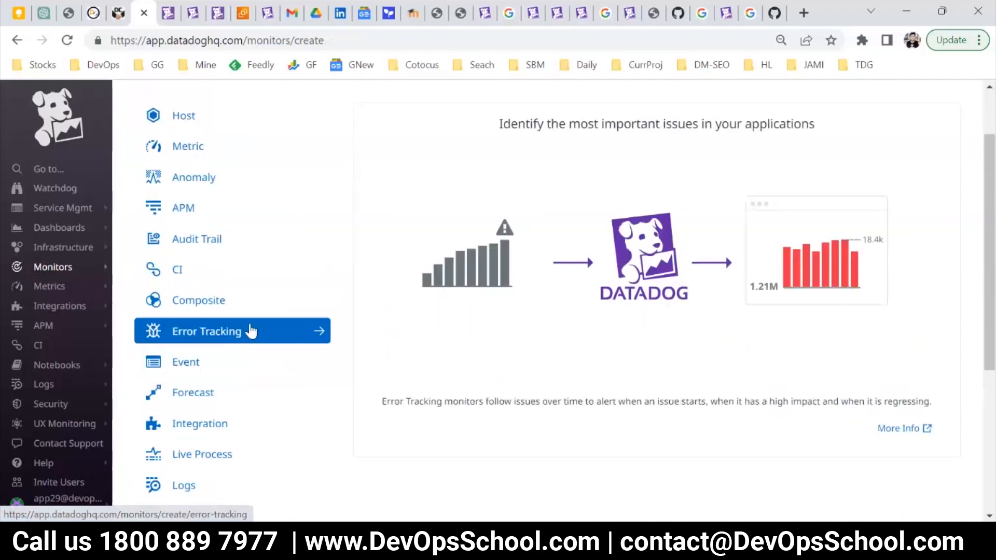
{"action": "scroll", "coordinate": [256, 351], "scroll_direction": "down", "scroll_amount": 3}
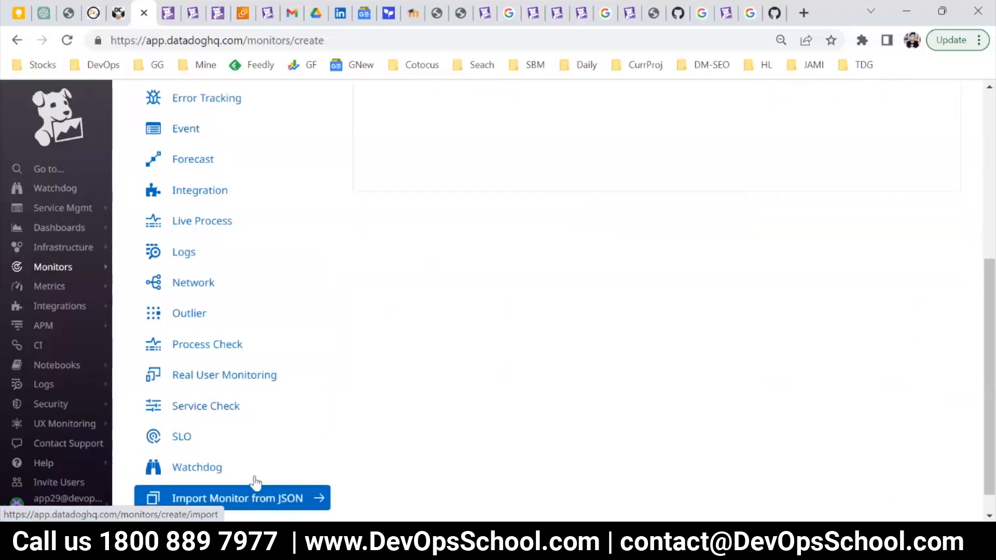
{"action": "scroll", "coordinate": [189, 131], "scroll_direction": "up", "scroll_amount": 3}
{"action": "scroll", "coordinate": [210, 208], "scroll_direction": "up", "scroll_amount": 1}
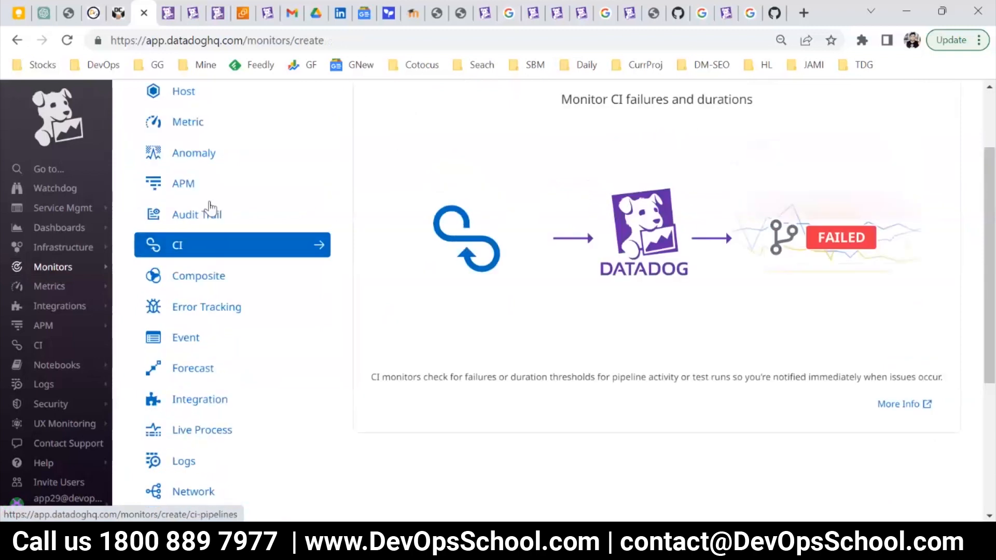
{"action": "scroll", "coordinate": [210, 208], "scroll_direction": "up", "scroll_amount": 2}
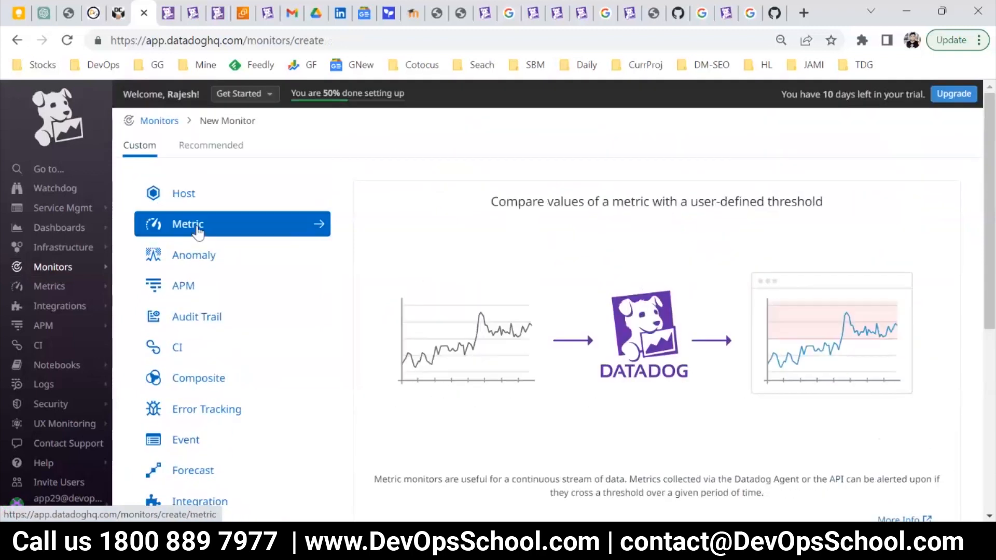
{"action": "left_click", "coordinate": [198, 231]}
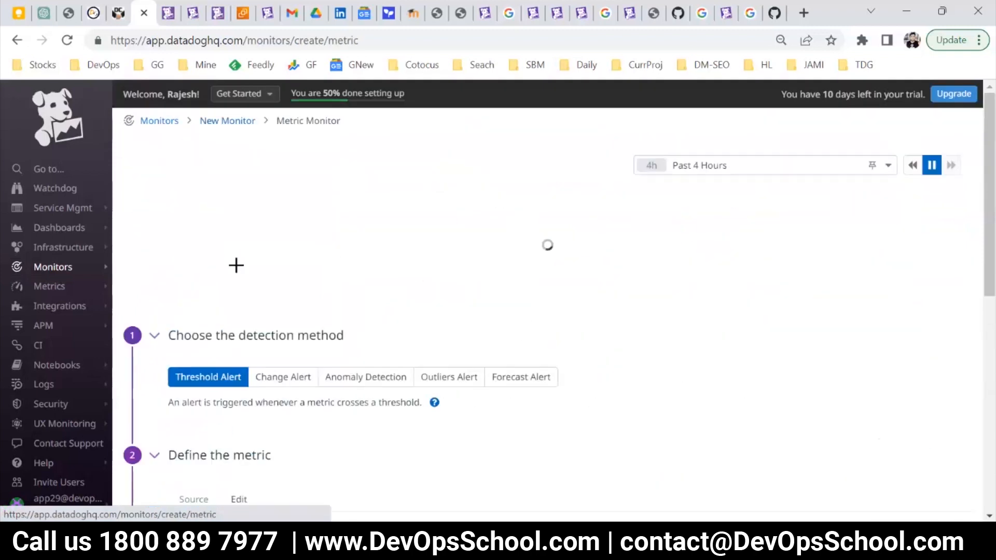
Search the metric choices of the monitor's query for "syn" and look over the synthetics metrics.
{"action": "scroll", "coordinate": [319, 311], "scroll_direction": "down", "scroll_amount": 3}
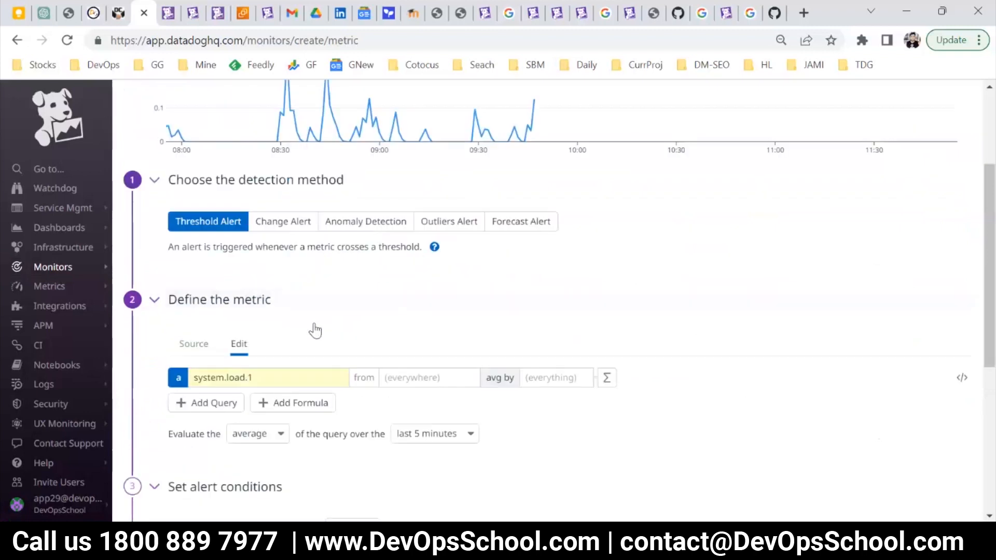
{"action": "scroll", "coordinate": [259, 316], "scroll_direction": "down", "scroll_amount": 2}
{"action": "left_click", "coordinate": [224, 306]}
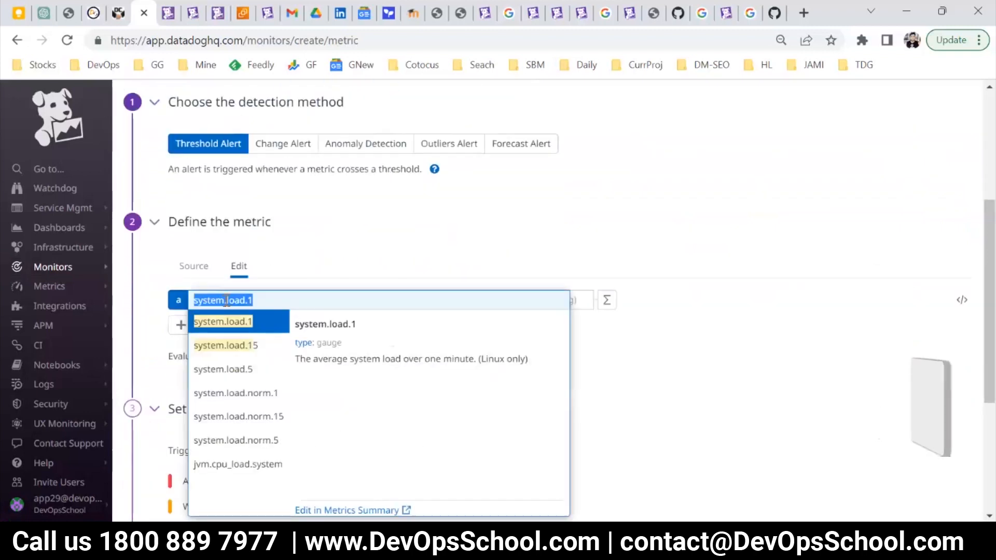
{"action": "type", "text": "syn"}
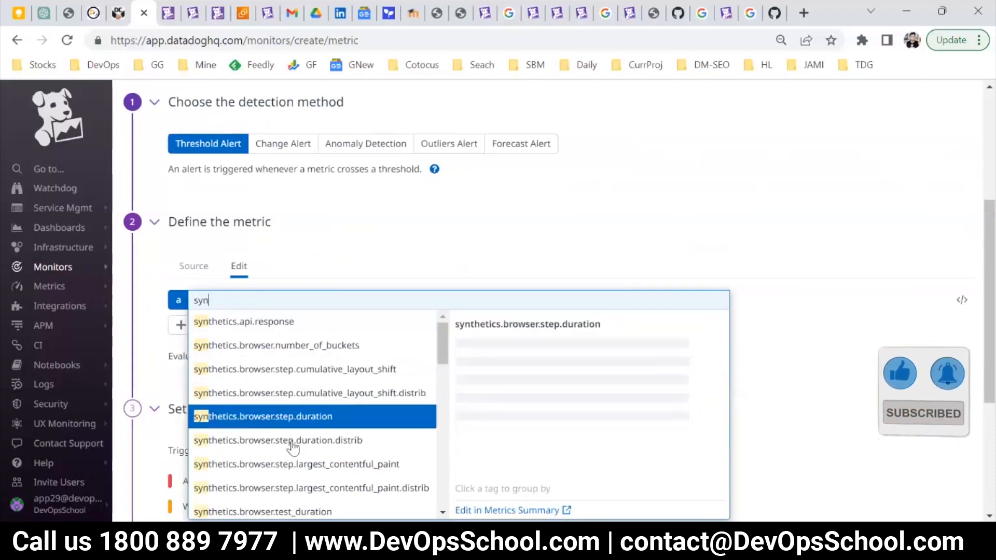
{"action": "scroll", "coordinate": [287, 436], "scroll_direction": "down", "scroll_amount": 3}
{"action": "scroll", "coordinate": [277, 410], "scroll_direction": "up", "scroll_amount": 3}
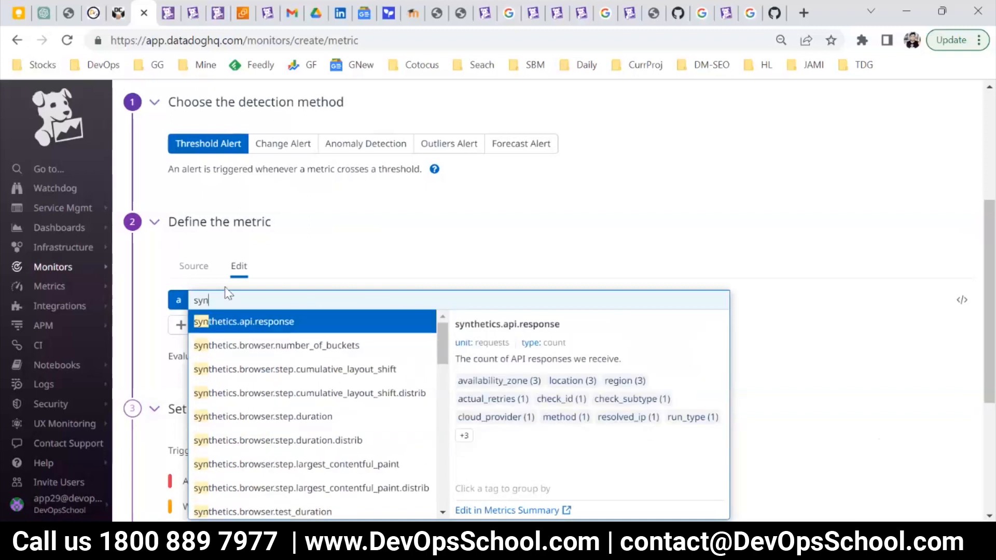
{"action": "left_click", "coordinate": [308, 231]}
Leave the unfinished metric monitor and open the existing HTTP test in Synthetic Tests for editing.
{"action": "mouse_move", "coordinate": [96, 272]}
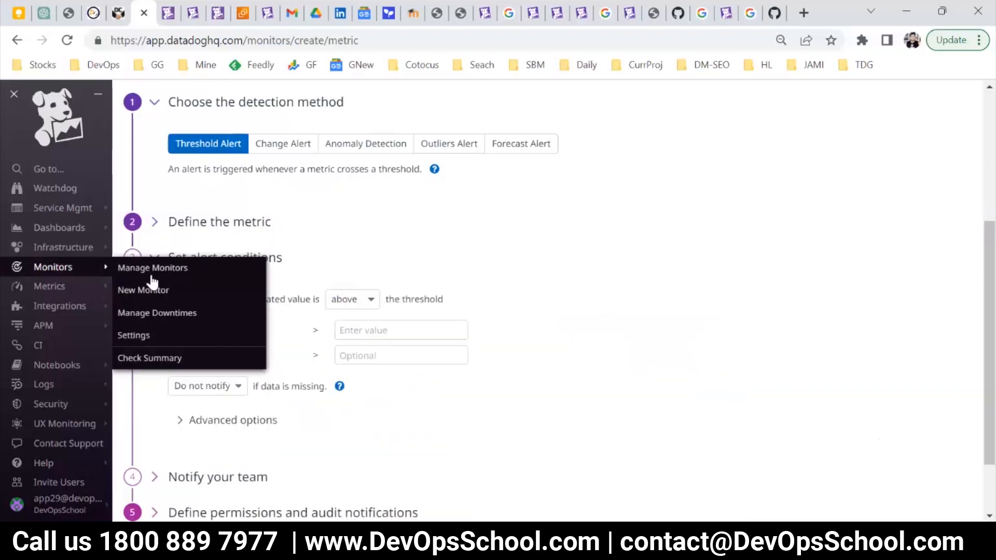
{"action": "left_click", "coordinate": [144, 290]}
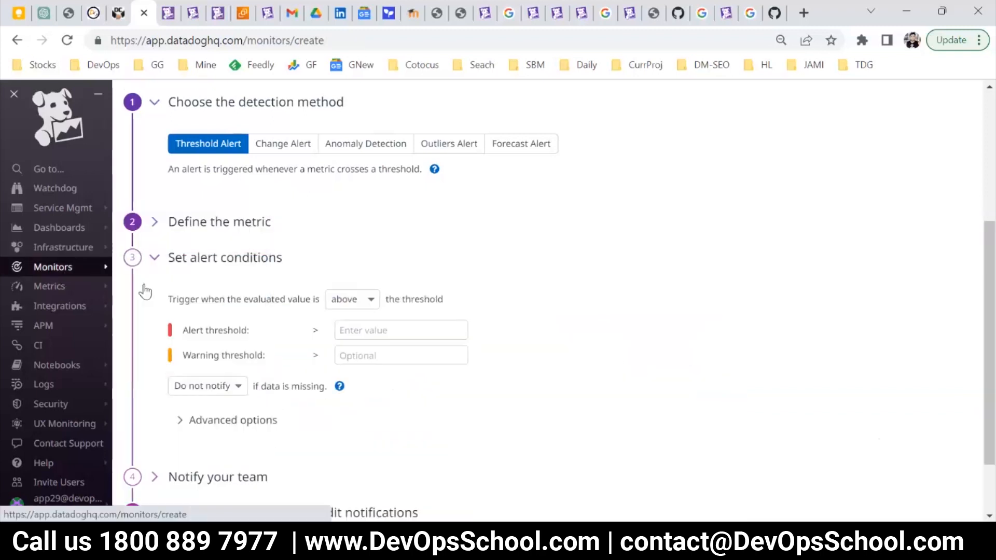
{"action": "scroll", "coordinate": [311, 397], "scroll_direction": "up", "scroll_amount": 5}
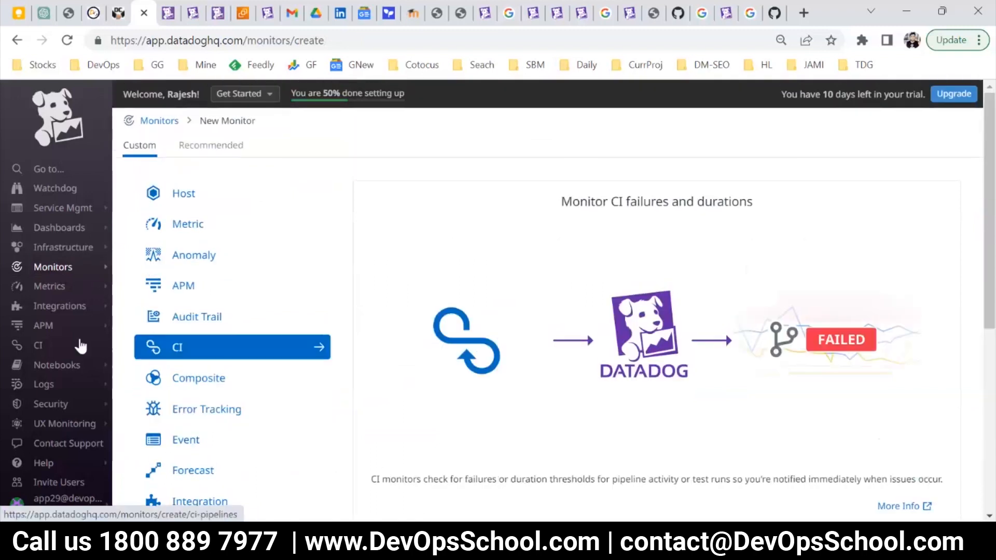
{"action": "mouse_move", "coordinate": [56, 412]}
{"action": "mouse_move", "coordinate": [59, 435]}
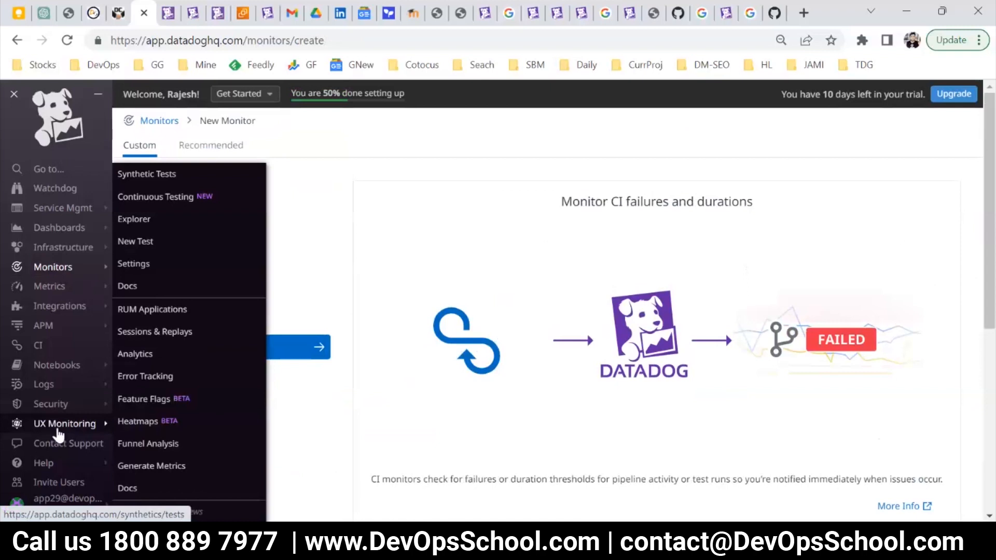
{"action": "left_click", "coordinate": [165, 179]}
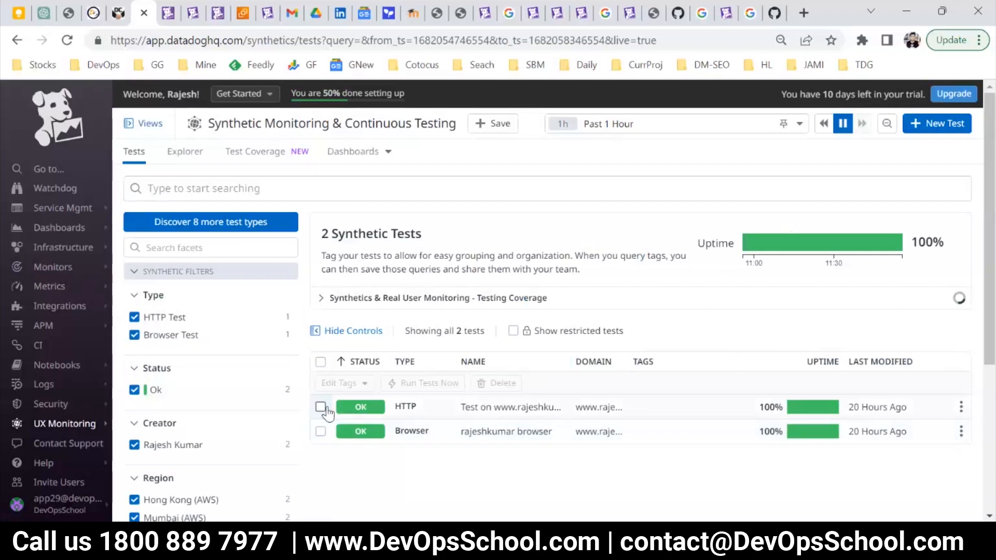
{"action": "left_click", "coordinate": [422, 413]}
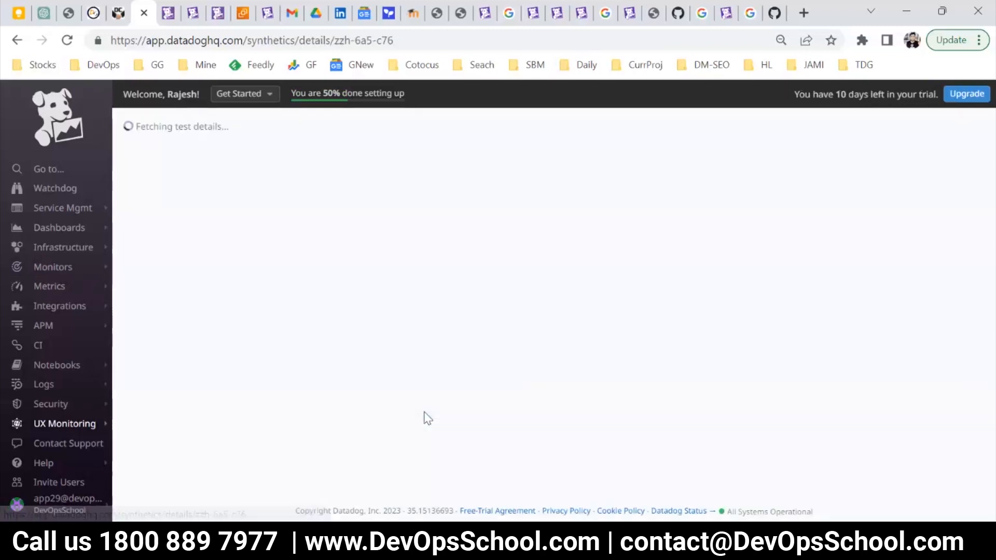
{"action": "left_click", "coordinate": [939, 126]}
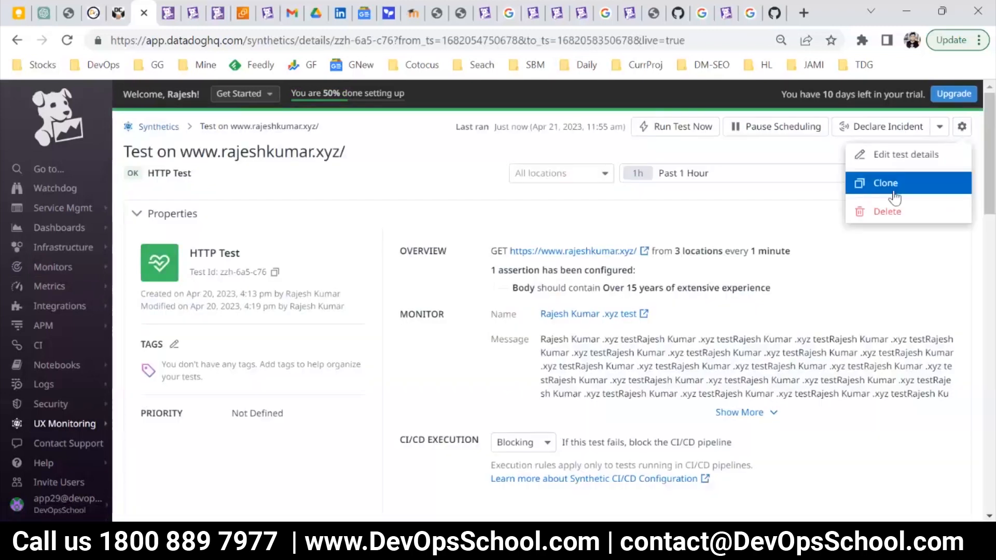
{"action": "left_click", "coordinate": [890, 159]}
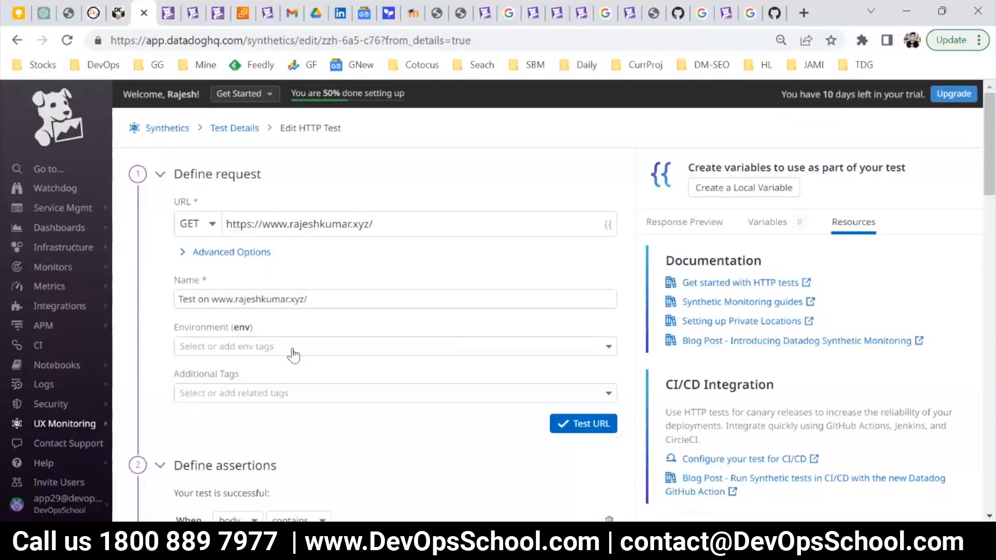
Set the HTTP test's body assertion to contain "Over 16 years of extensive experience" and save the test.
{"action": "scroll", "coordinate": [307, 368], "scroll_direction": "down", "scroll_amount": 5}
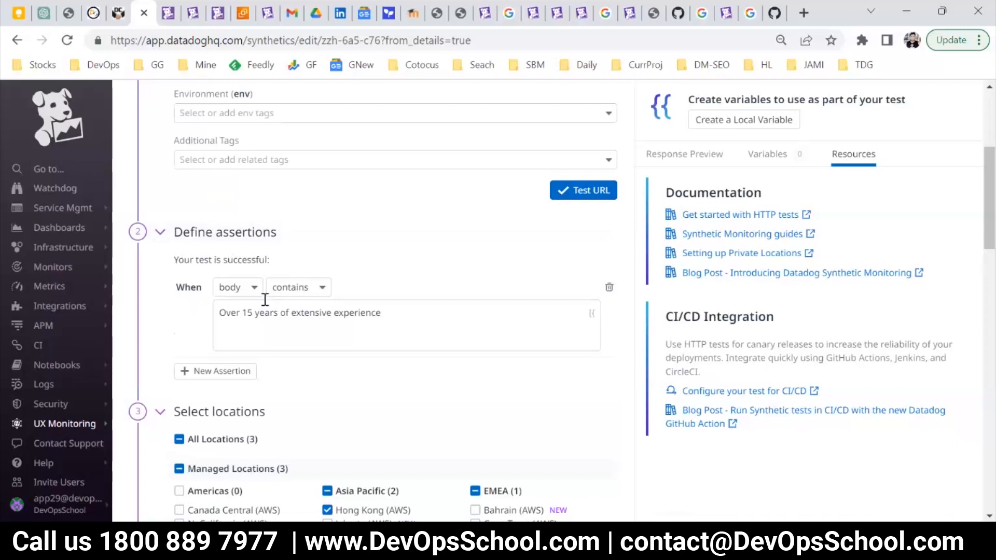
{"action": "left_click", "coordinate": [252, 310]}
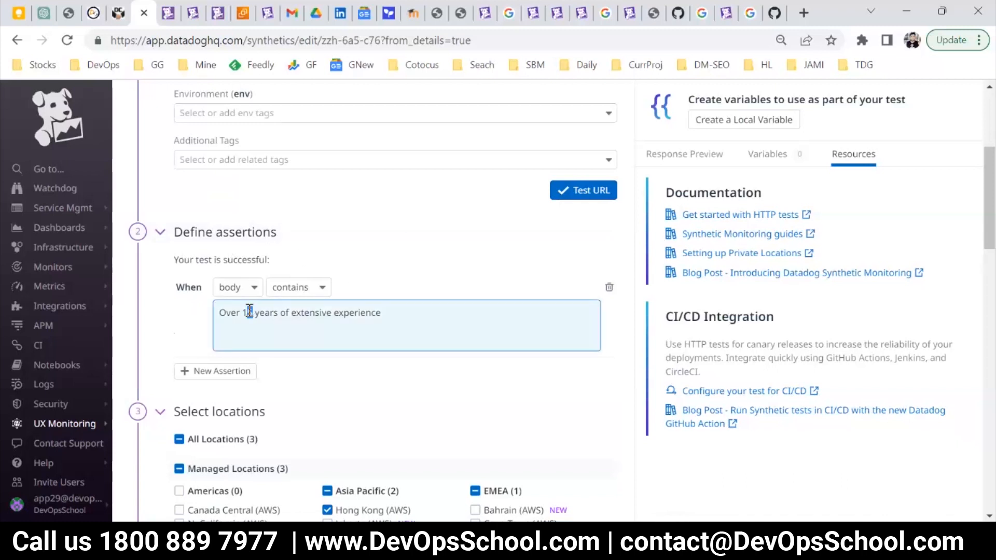
{"action": "key", "text": "BackSpace"}
{"action": "type", "text": "6"}
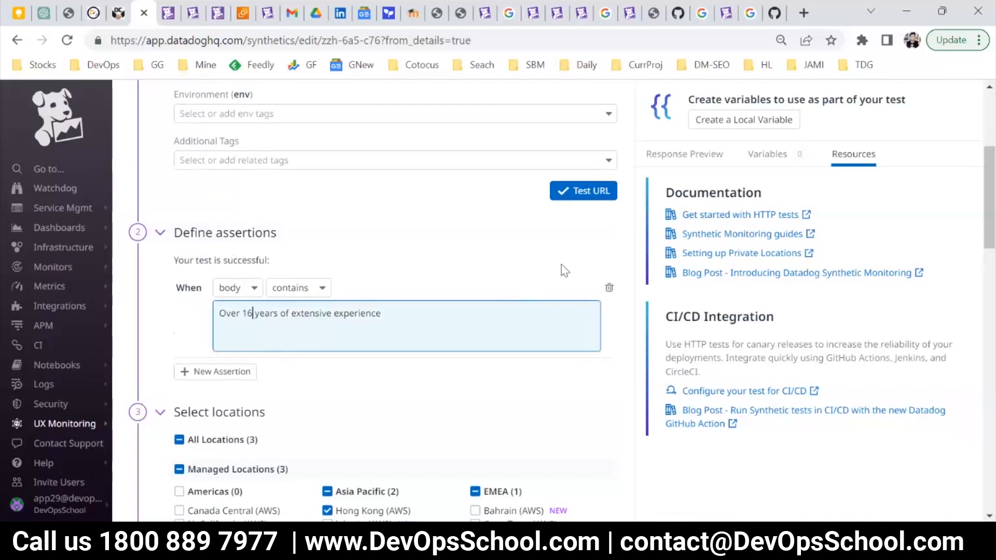
{"action": "scroll", "coordinate": [603, 329], "scroll_direction": "down", "scroll_amount": 20}
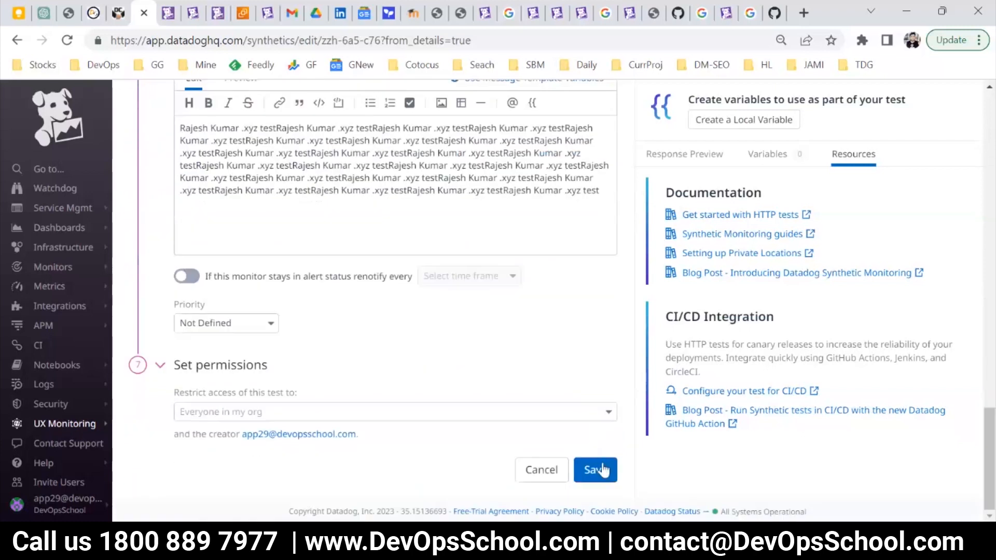
{"action": "left_click", "coordinate": [602, 469]}
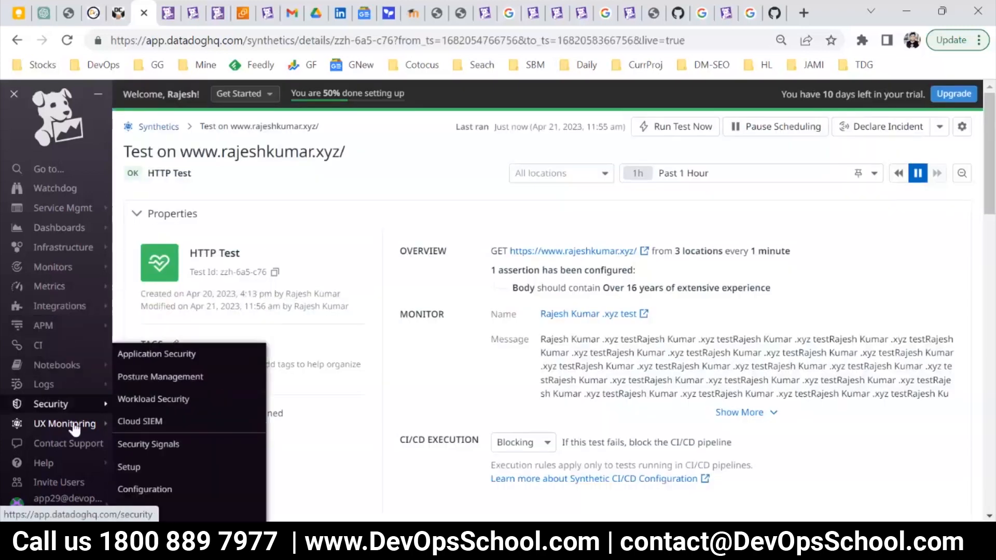
Leave the saved test and start a new Metric monitor.
{"action": "mouse_move", "coordinate": [83, 286]}
{"action": "left_click", "coordinate": [150, 290]}
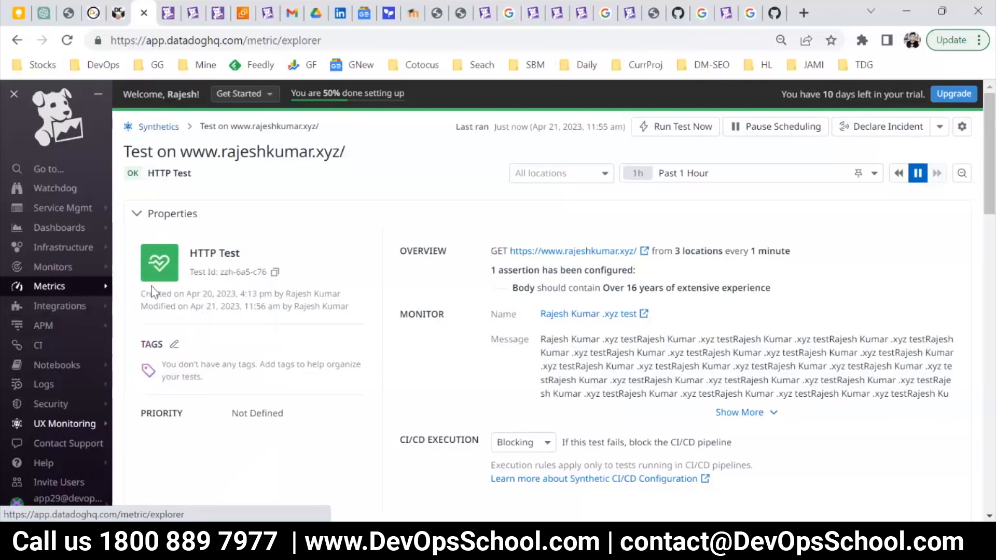
{"action": "mouse_move", "coordinate": [46, 267]}
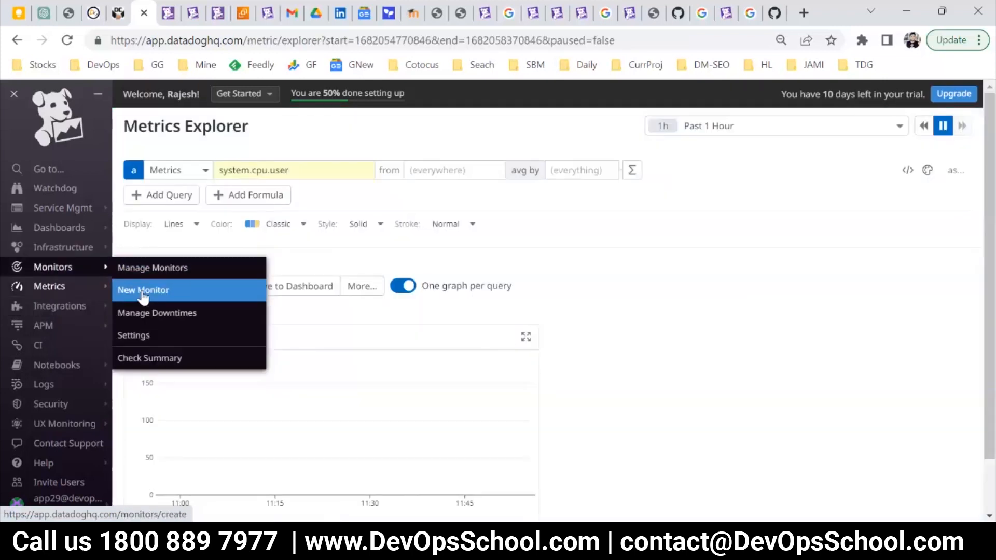
{"action": "left_click", "coordinate": [143, 290]}
{"action": "left_click", "coordinate": [223, 228]}
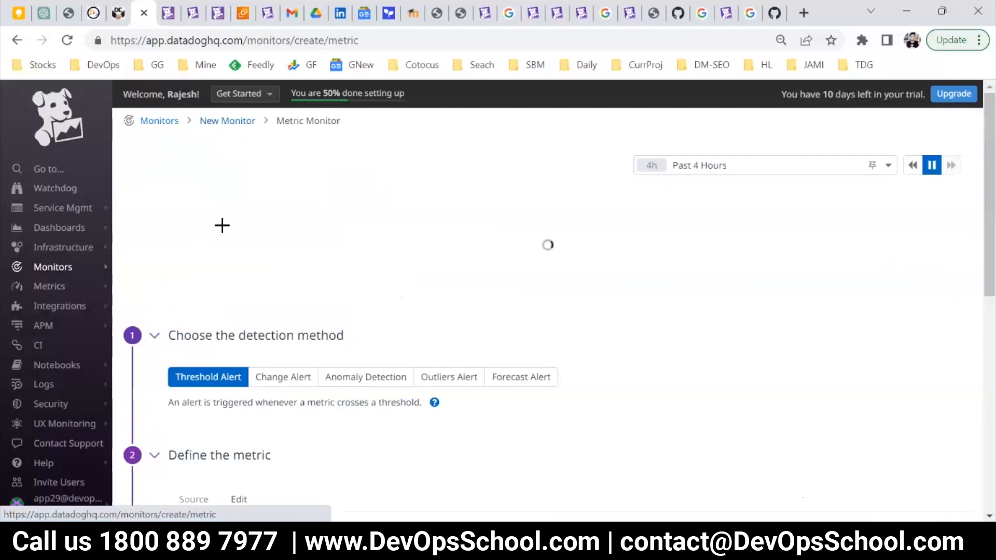
Search for "syn" in the monitor's query and set its metric to synthetics.http.response.
{"action": "scroll", "coordinate": [378, 341], "scroll_direction": "down", "scroll_amount": 6}
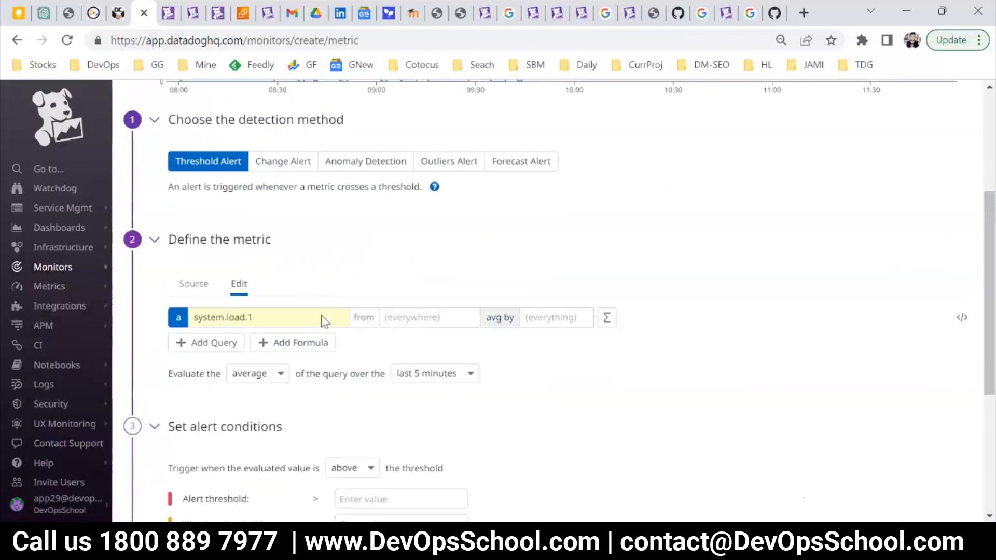
{"action": "left_click", "coordinate": [259, 232]}
{"action": "type", "text": "syn"}
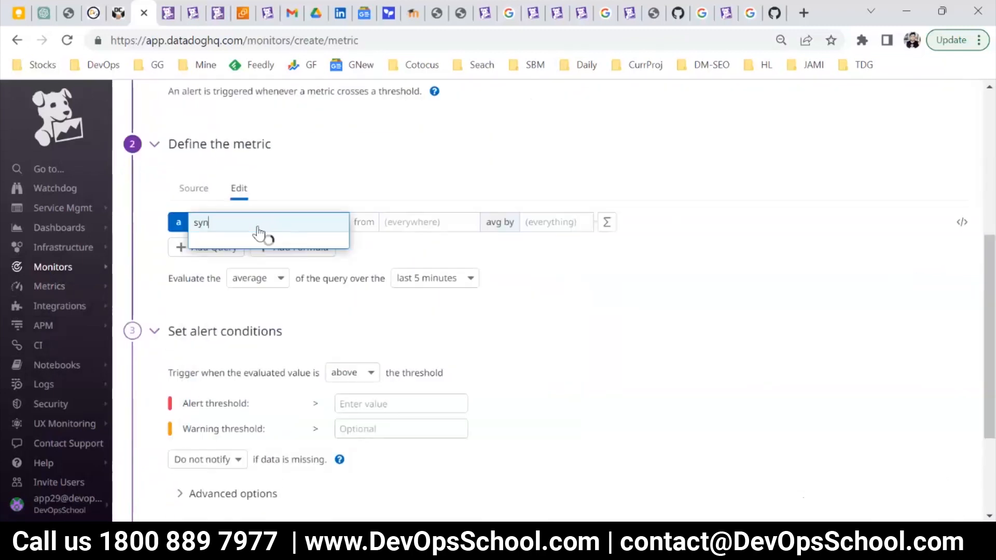
{"action": "scroll", "coordinate": [386, 332], "scroll_direction": "down", "scroll_amount": 5}
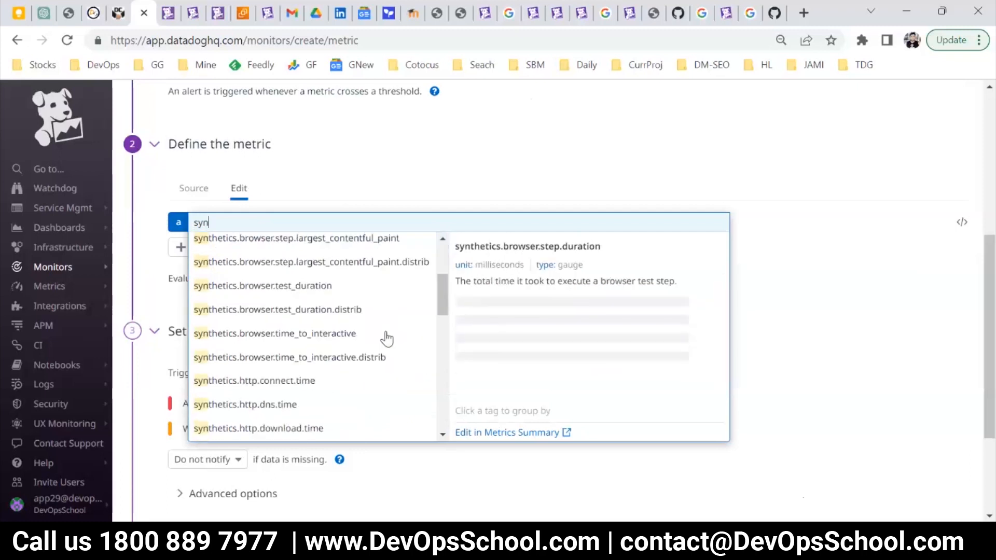
{"action": "scroll", "coordinate": [387, 348], "scroll_direction": "down", "scroll_amount": 3}
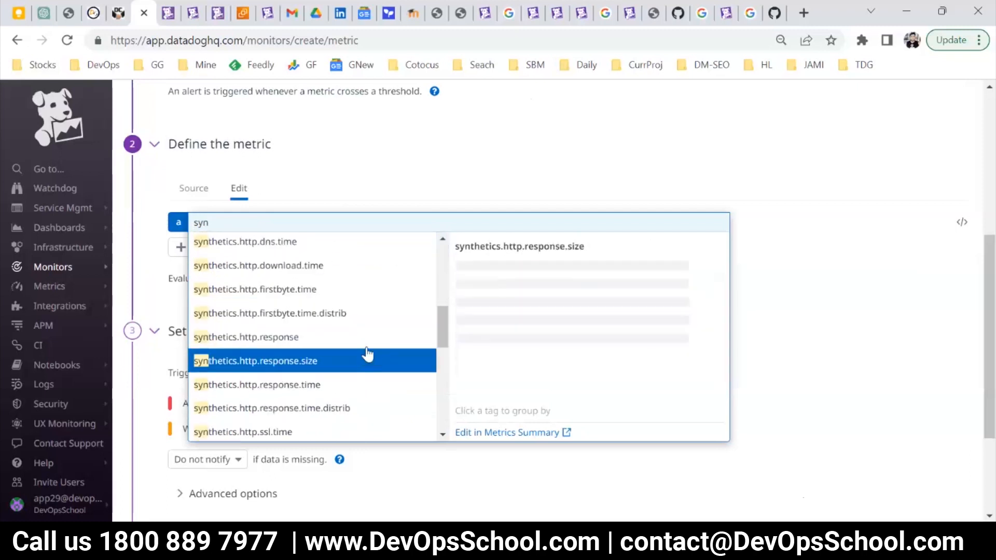
{"action": "scroll", "coordinate": [368, 362], "scroll_direction": "down", "scroll_amount": 2}
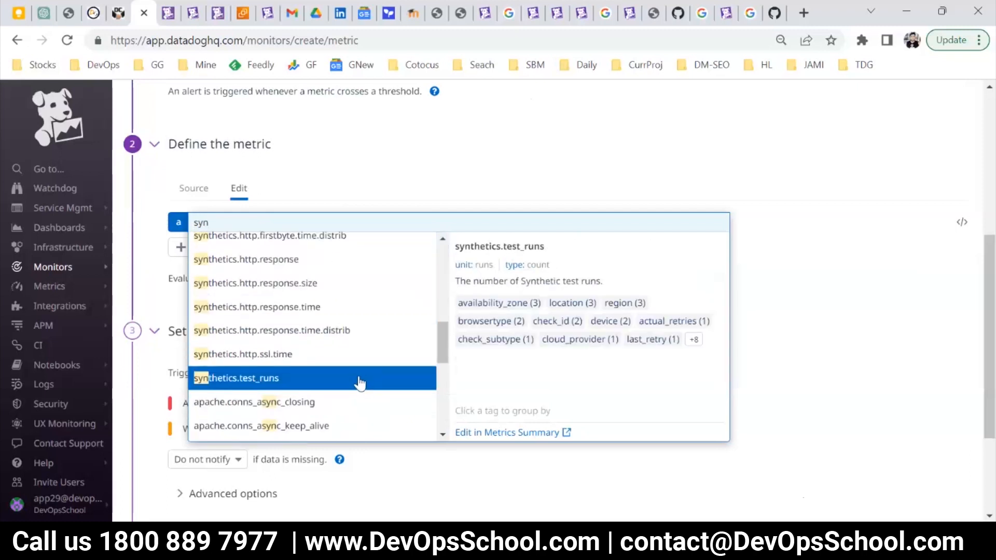
{"action": "left_click", "coordinate": [275, 262]}
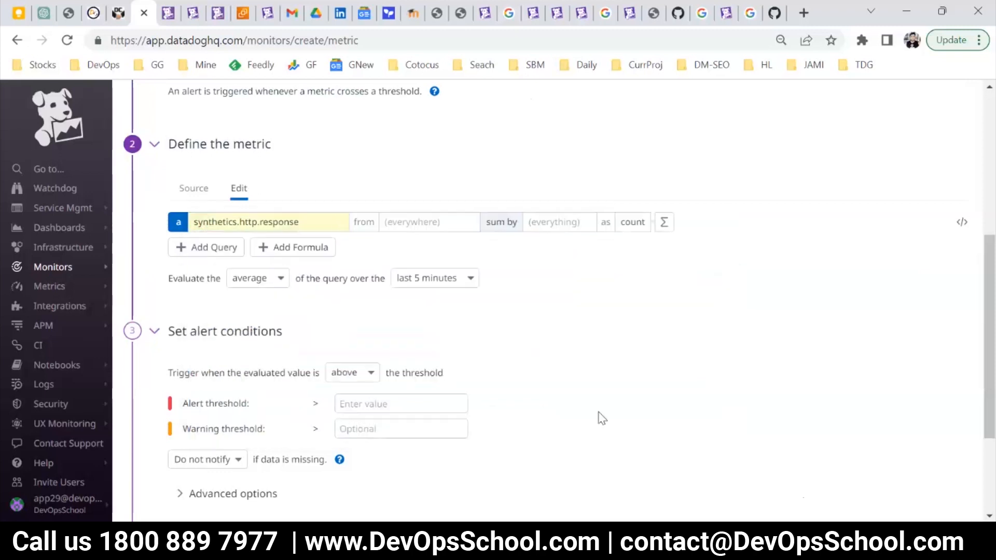
Examine the graph of the chosen metric and the evaluation method and time window choices for its query.
{"action": "scroll", "coordinate": [553, 365], "scroll_direction": "up", "scroll_amount": 6}
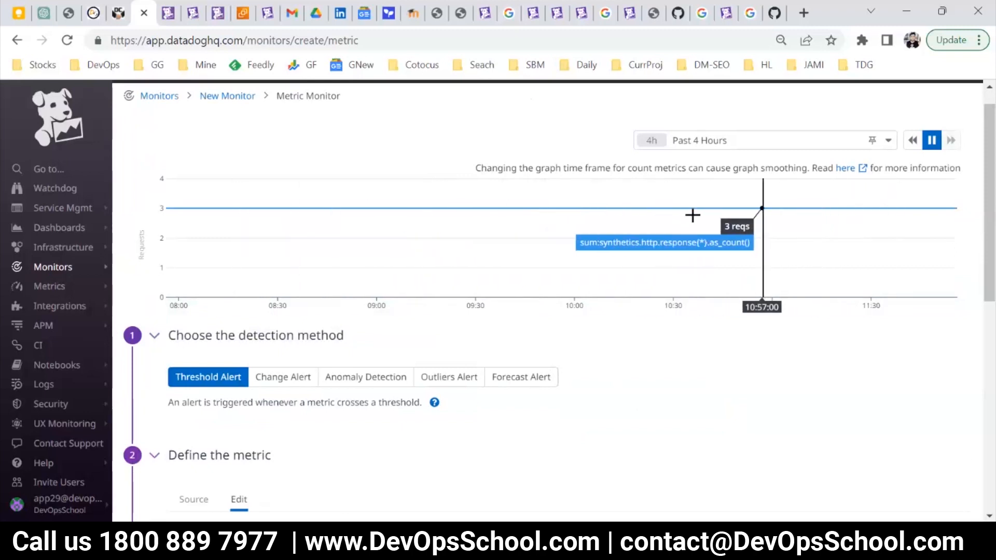
{"action": "scroll", "coordinate": [722, 289], "scroll_direction": "down", "scroll_amount": 6}
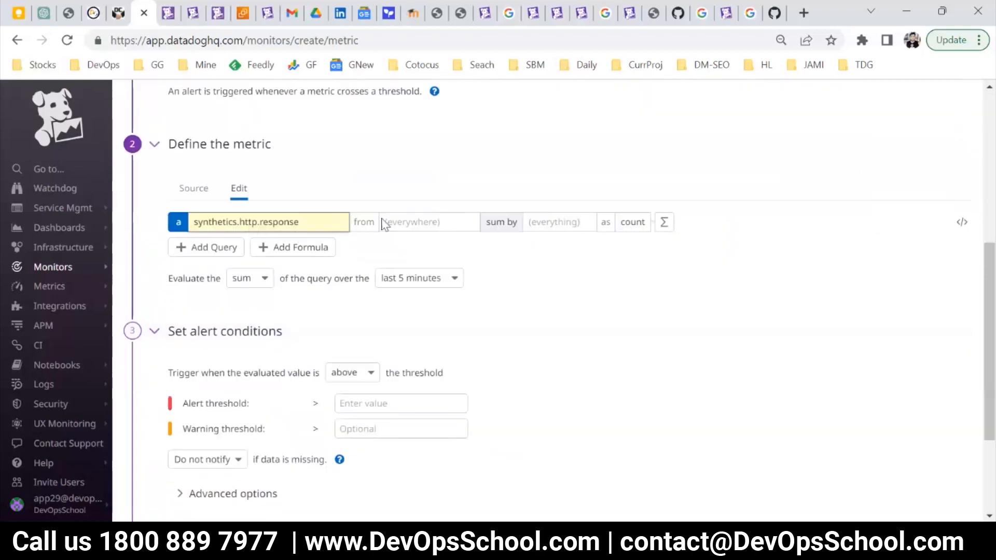
{"action": "left_click", "coordinate": [261, 282]}
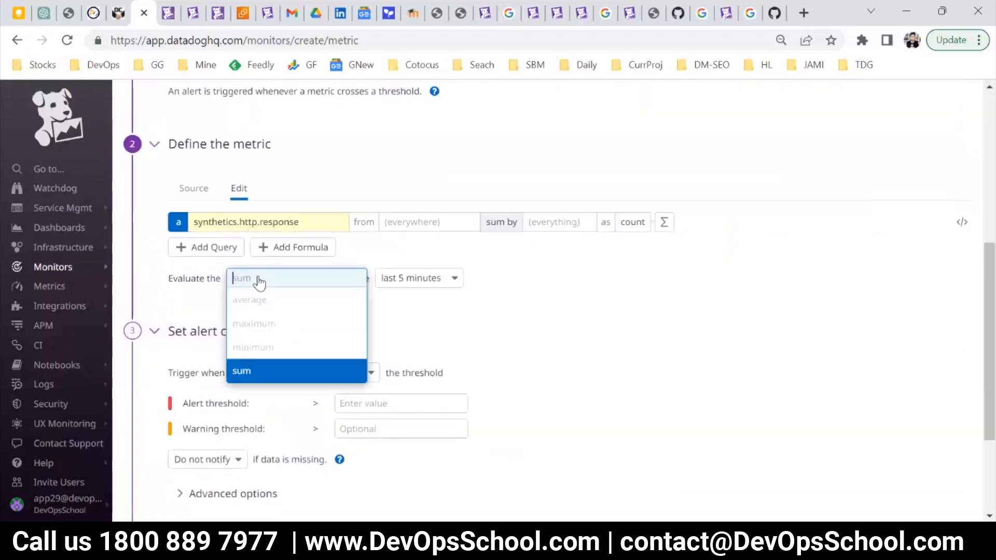
{"action": "left_click", "coordinate": [403, 277]}
{"action": "left_click", "coordinate": [594, 315]}
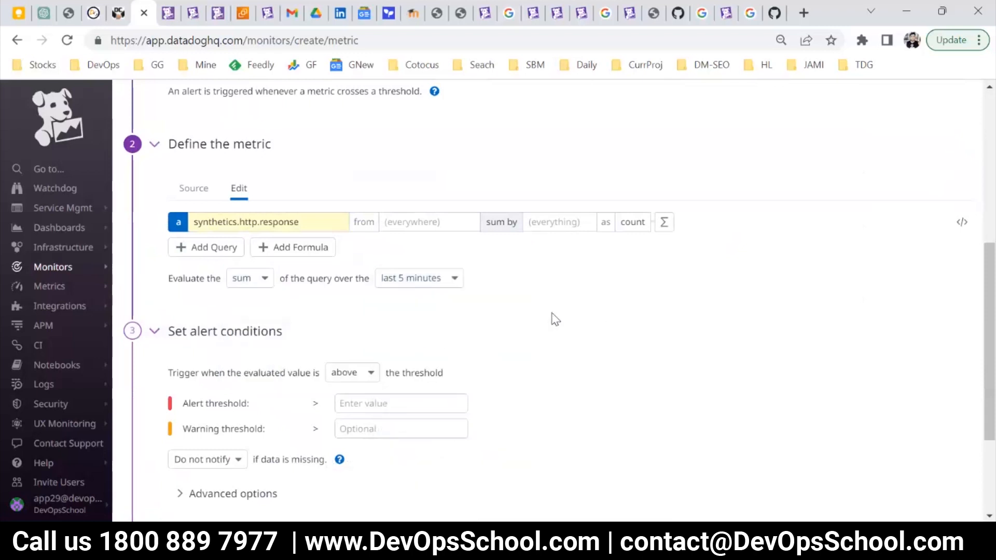
Set the alert condition of the synthetics.http.response monitor to trigger above a threshold of 2.
{"action": "scroll", "coordinate": [321, 403], "scroll_direction": "up", "scroll_amount": 5}
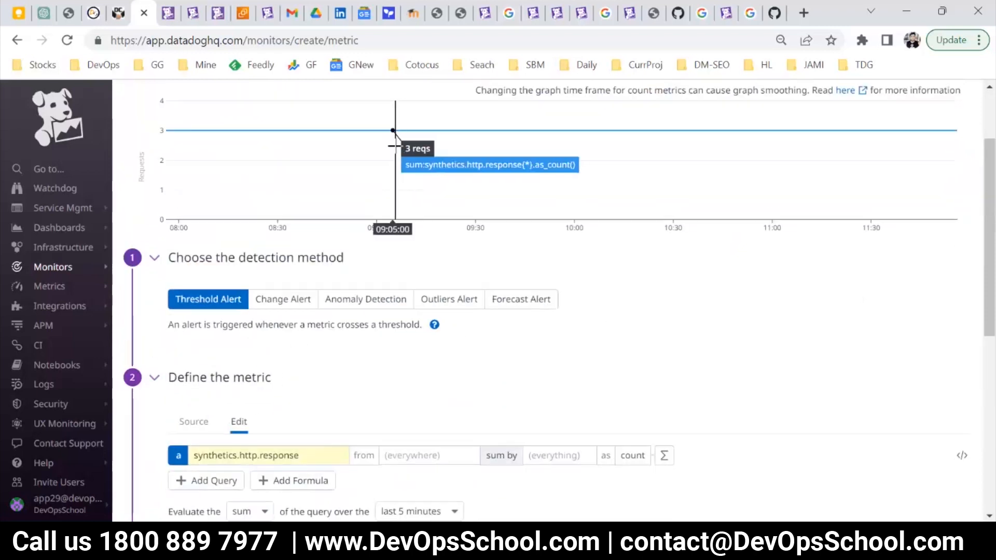
{"action": "scroll", "coordinate": [416, 251], "scroll_direction": "down", "scroll_amount": 4}
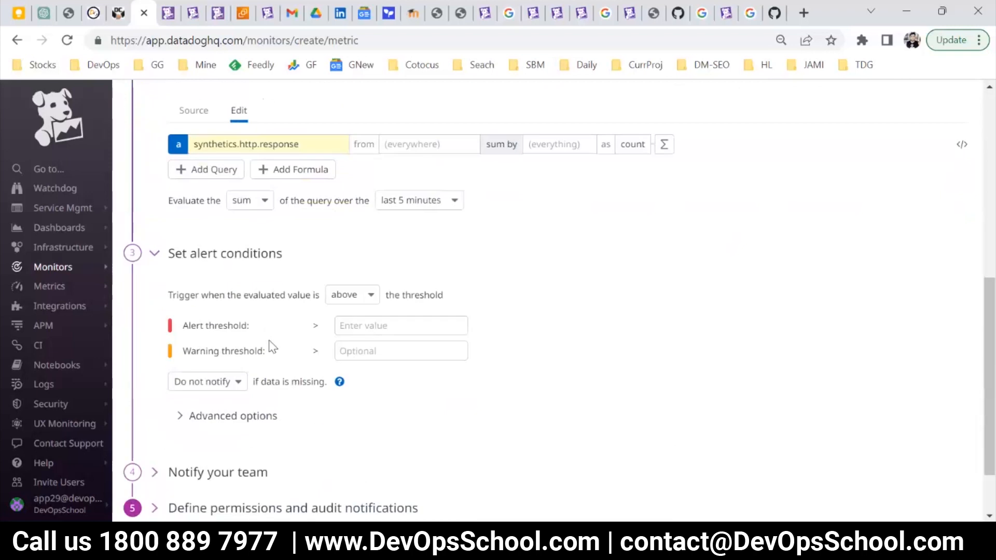
{"action": "scroll", "coordinate": [418, 165], "scroll_direction": "up", "scroll_amount": 4}
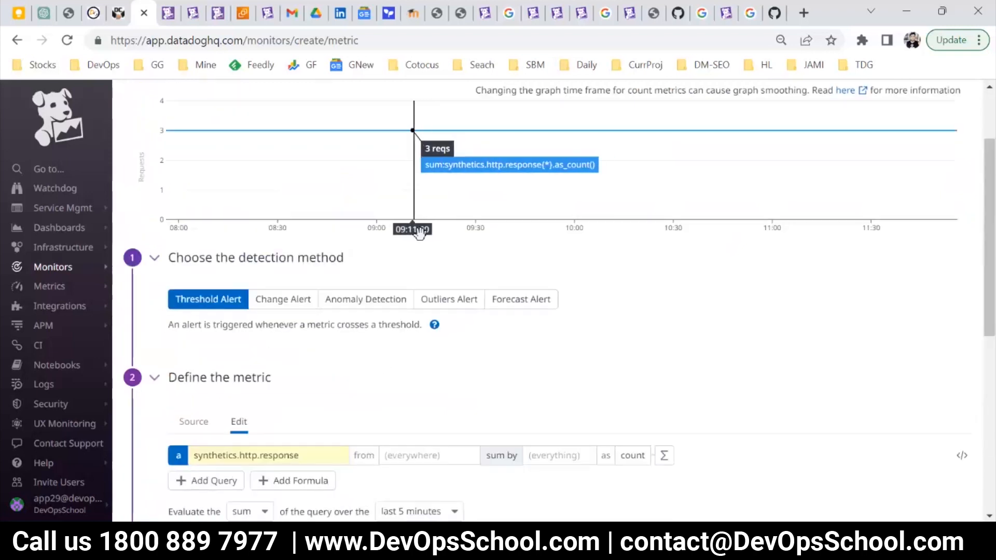
{"action": "scroll", "coordinate": [385, 327], "scroll_direction": "down", "scroll_amount": 5}
{"action": "scroll", "coordinate": [385, 327], "scroll_direction": "down", "scroll_amount": 1}
{"action": "left_click", "coordinate": [364, 325]}
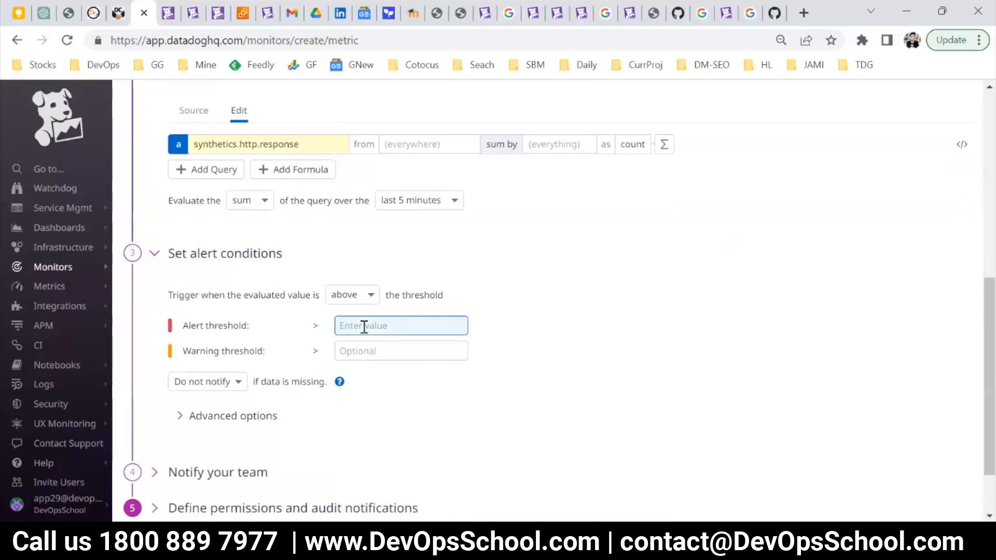
{"action": "type", "text": "2"}
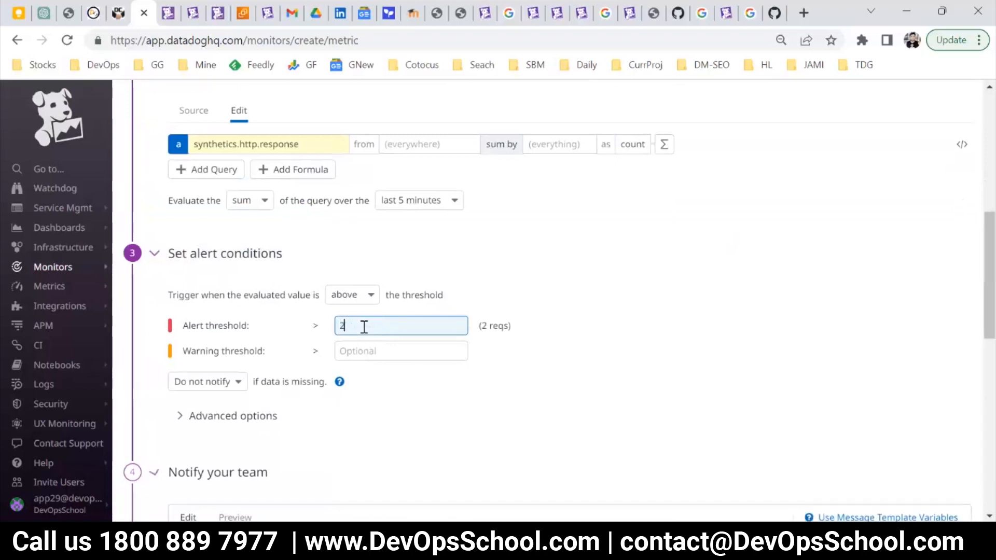
Enter "SUBJECT" as both the monitor's name and its notification message, and create the monitor.
{"action": "scroll", "coordinate": [387, 359], "scroll_direction": "down", "scroll_amount": 4}
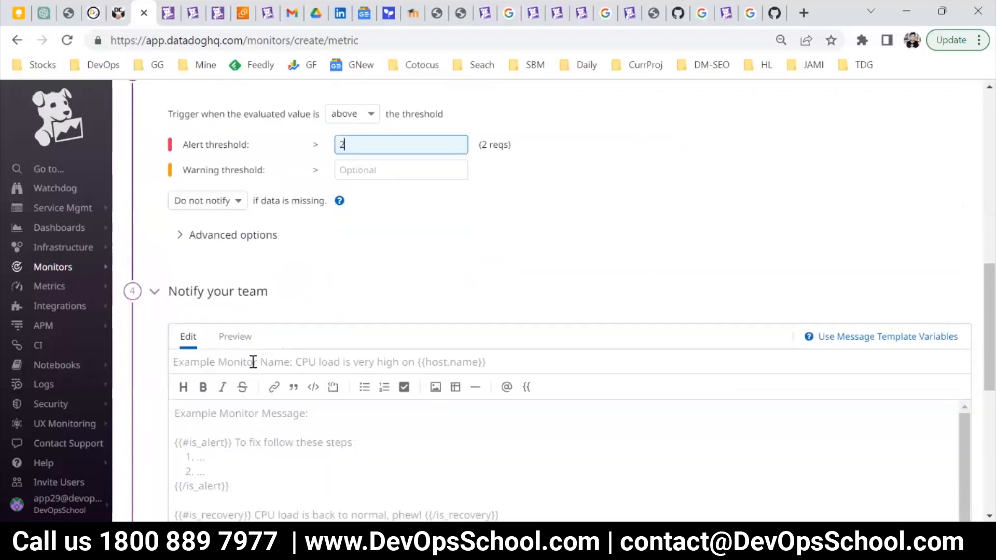
{"action": "left_click", "coordinate": [232, 309]}
{"action": "type", "text": "S"}
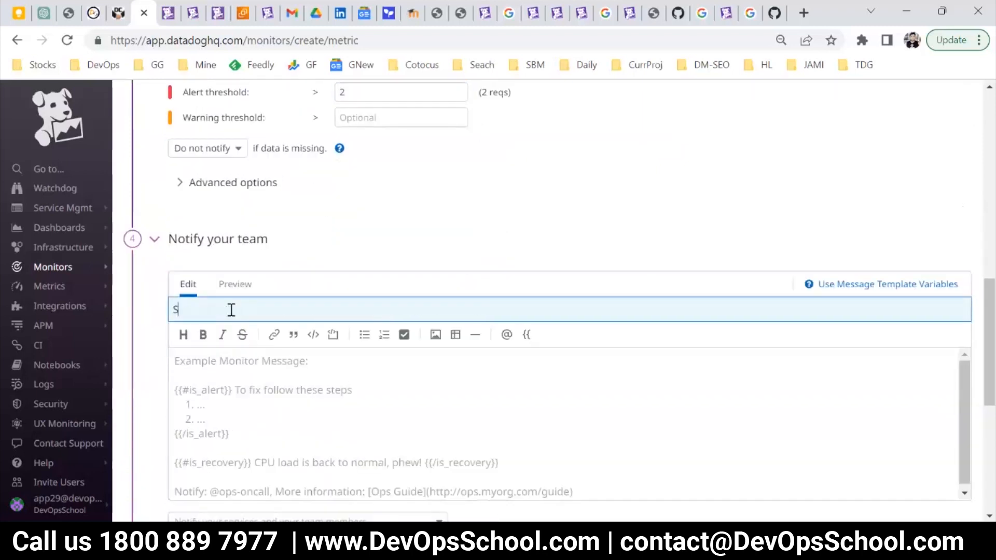
{"action": "type", "text": "UBJECT"}
{"action": "key", "text": "ctrl+a"}
{"action": "key", "text": "ctrl+c"}
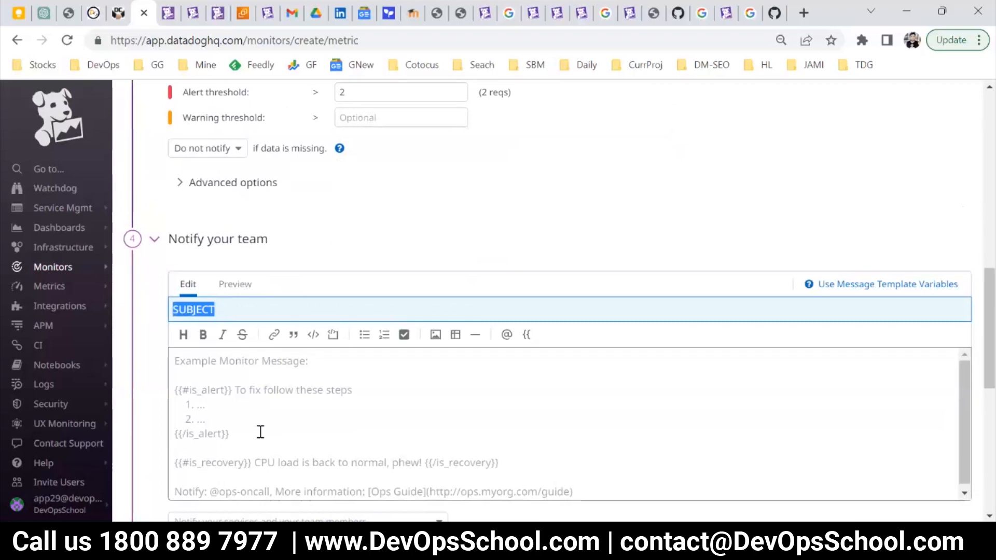
{"action": "left_click", "coordinate": [261, 431]}
{"action": "key", "text": "ctrl+v"}
{"action": "scroll", "coordinate": [732, 407], "scroll_direction": "down", "scroll_amount": 10}
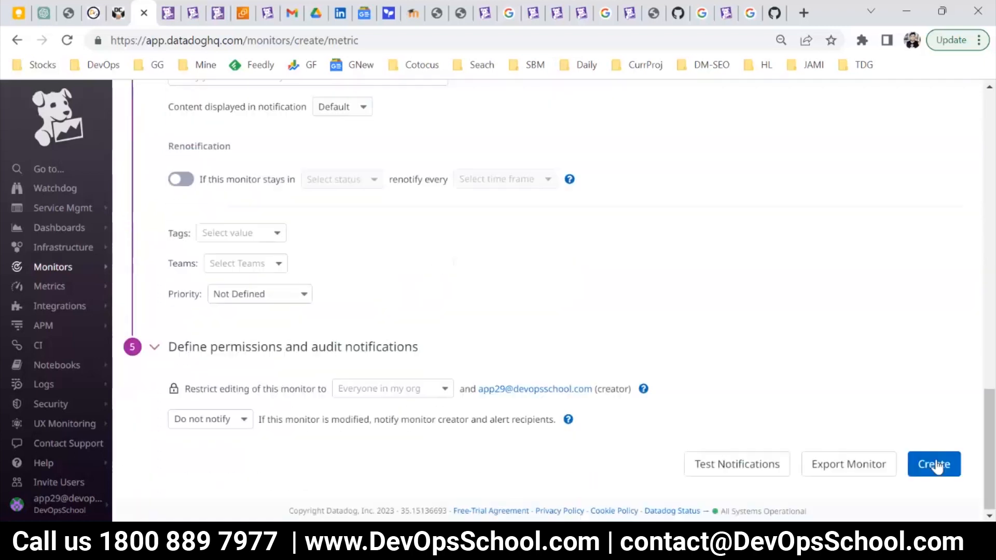
{"action": "left_click", "coordinate": [932, 464]}
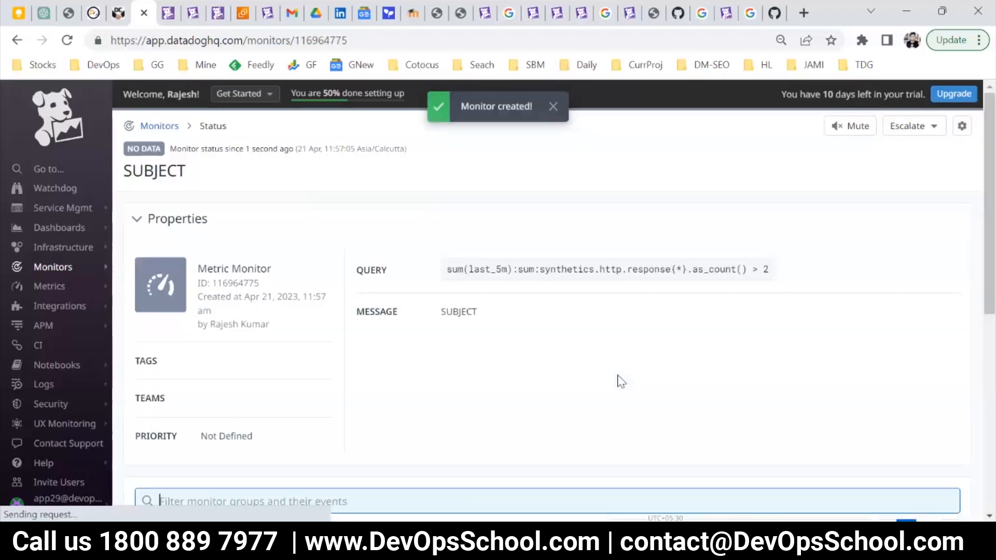
Open the SUBJECT monitor from the list of managed monitors and review its properties, status and history.
{"action": "mouse_move", "coordinate": [33, 288]}
{"action": "mouse_move", "coordinate": [46, 268]}
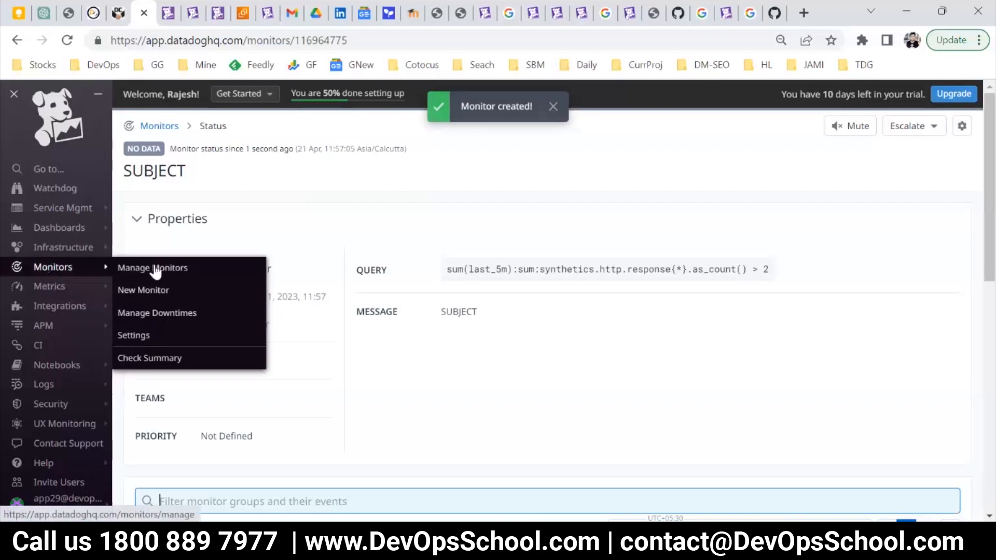
{"action": "left_click", "coordinate": [127, 291]}
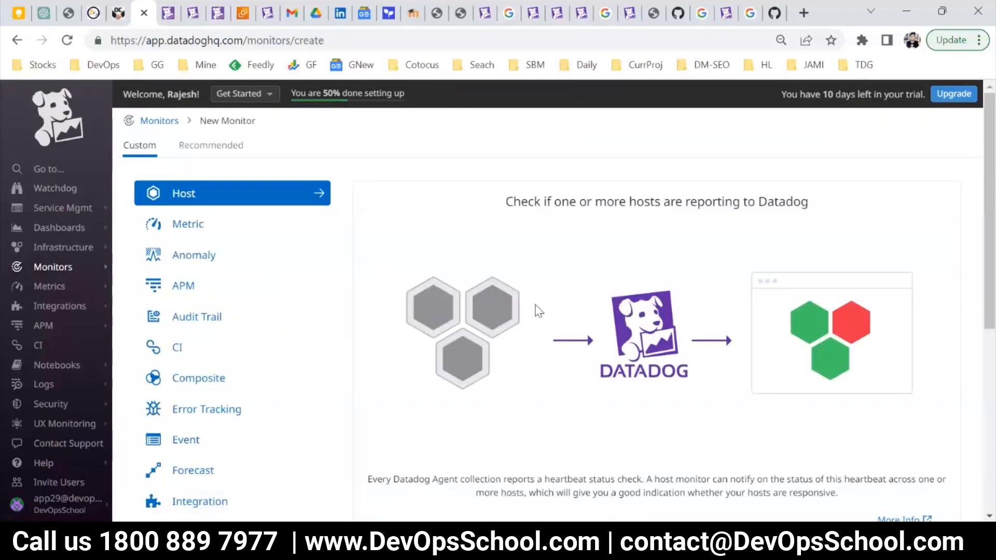
{"action": "mouse_move", "coordinate": [52, 270]}
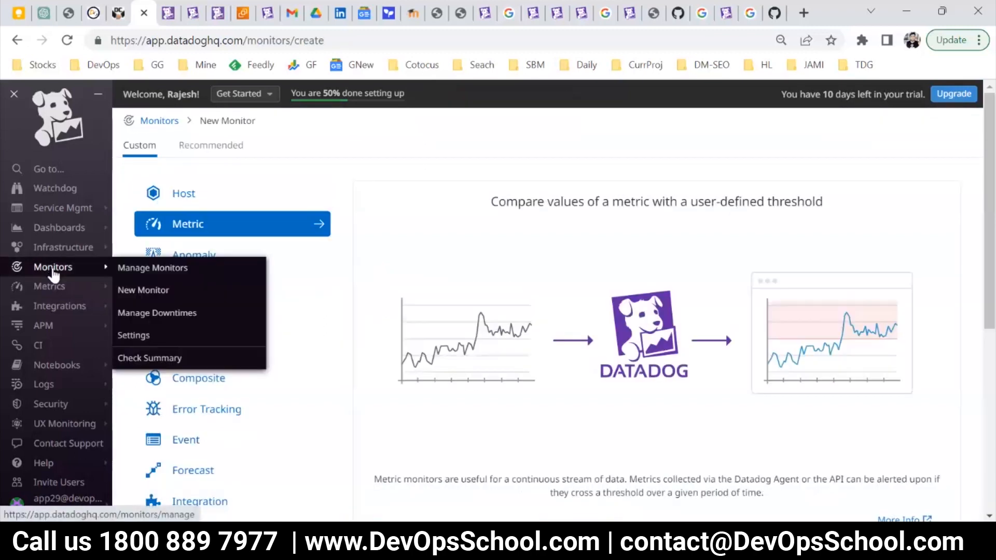
{"action": "left_click", "coordinate": [137, 273]}
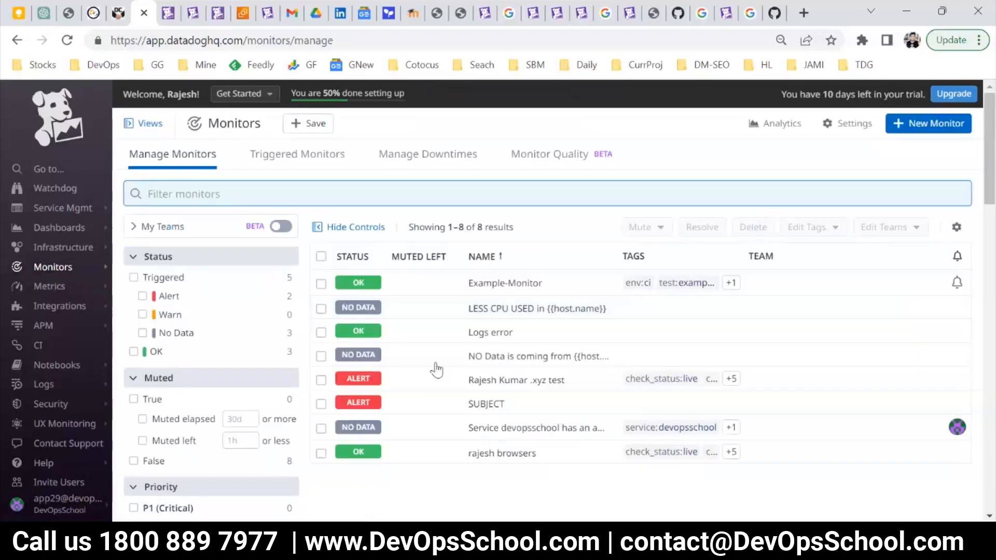
{"action": "left_click", "coordinate": [472, 405]}
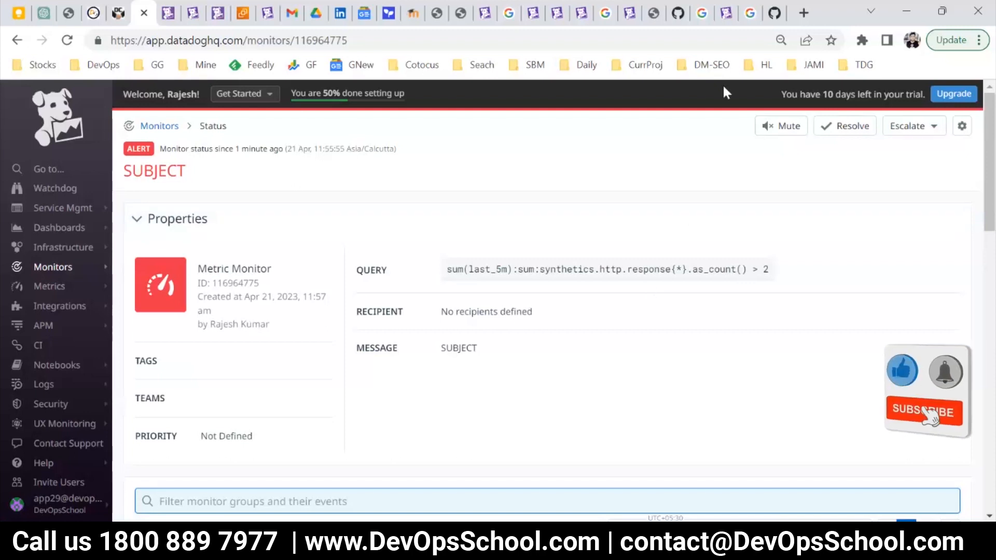
{"action": "scroll", "coordinate": [453, 389], "scroll_direction": "down", "scroll_amount": 3}
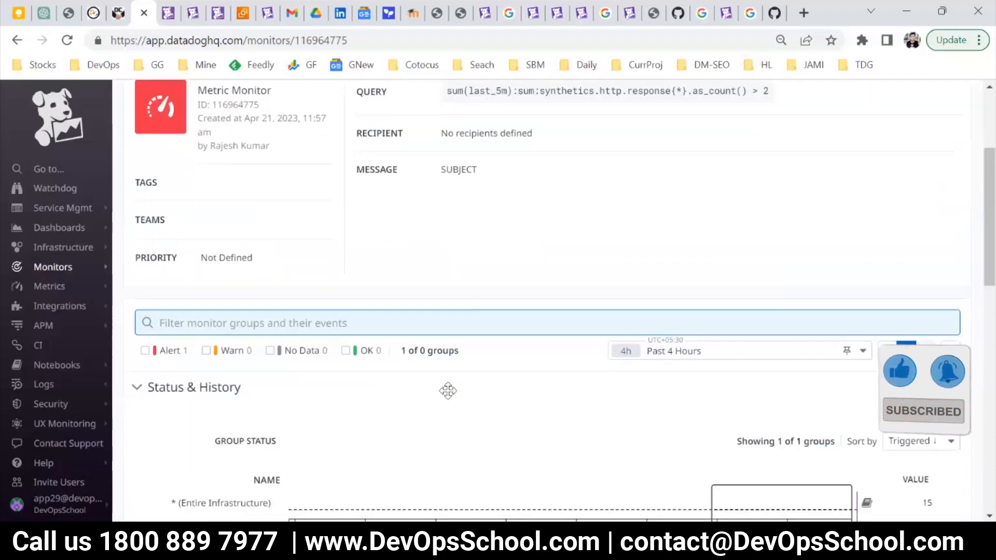
{"action": "scroll", "coordinate": [441, 389], "scroll_direction": "down", "scroll_amount": 2}
{"action": "scroll", "coordinate": [442, 395], "scroll_direction": "up", "scroll_amount": 5}
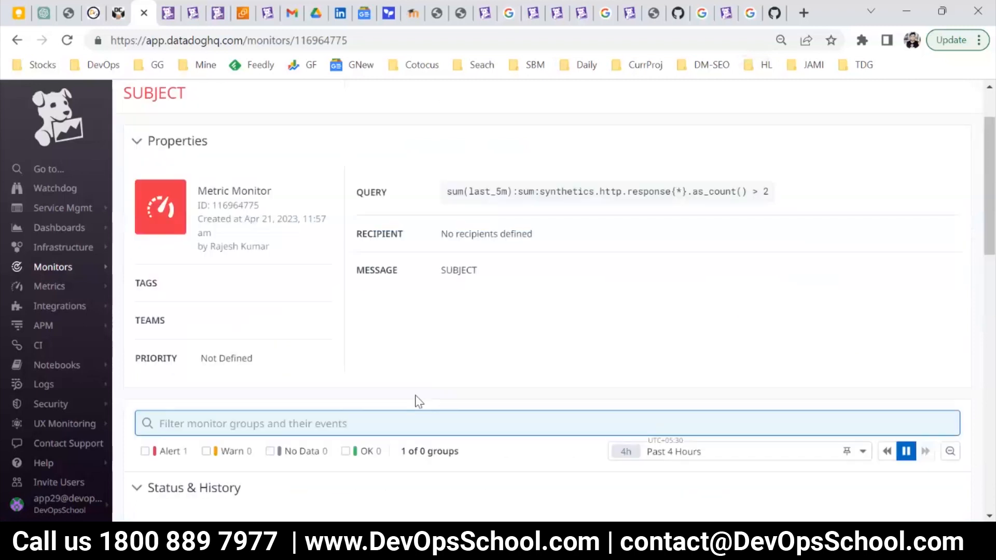
{"action": "scroll", "coordinate": [418, 401], "scroll_direction": "down", "scroll_amount": 3}
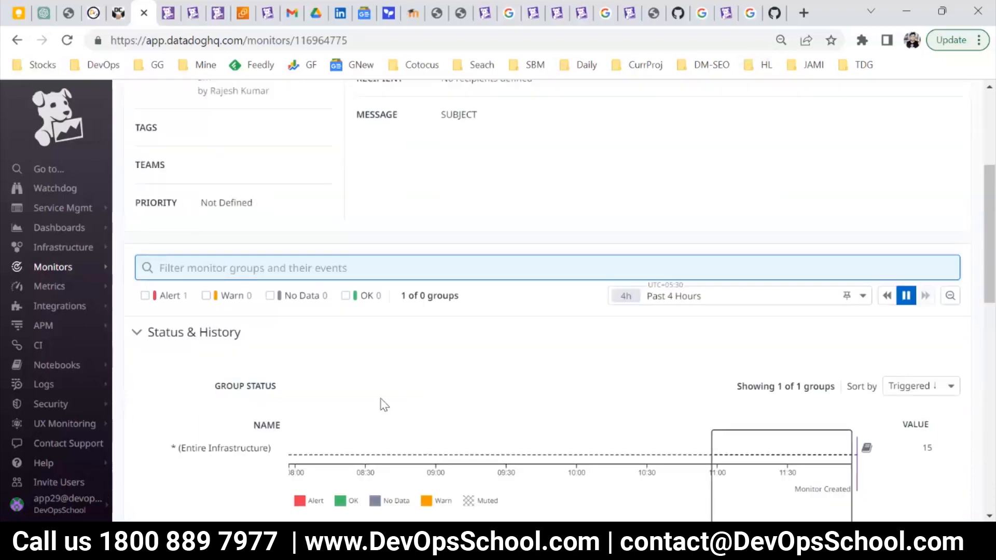
{"action": "scroll", "coordinate": [953, 134], "scroll_direction": "up", "scroll_amount": 5}
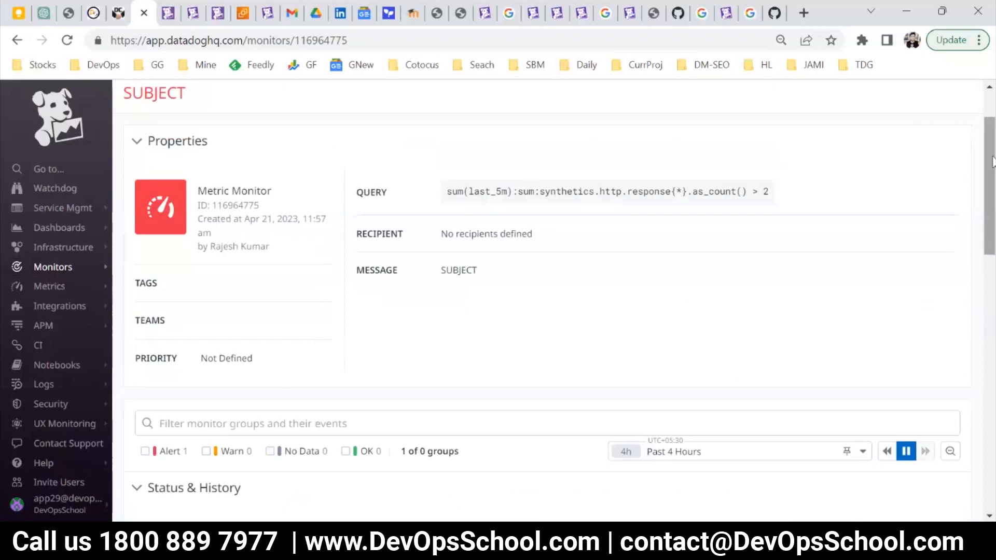
Open the SUBJECT monitor for editing and change its query metric to synthetics.http.response.time.
{"action": "left_click", "coordinate": [959, 127]}
{"action": "left_click", "coordinate": [861, 155]}
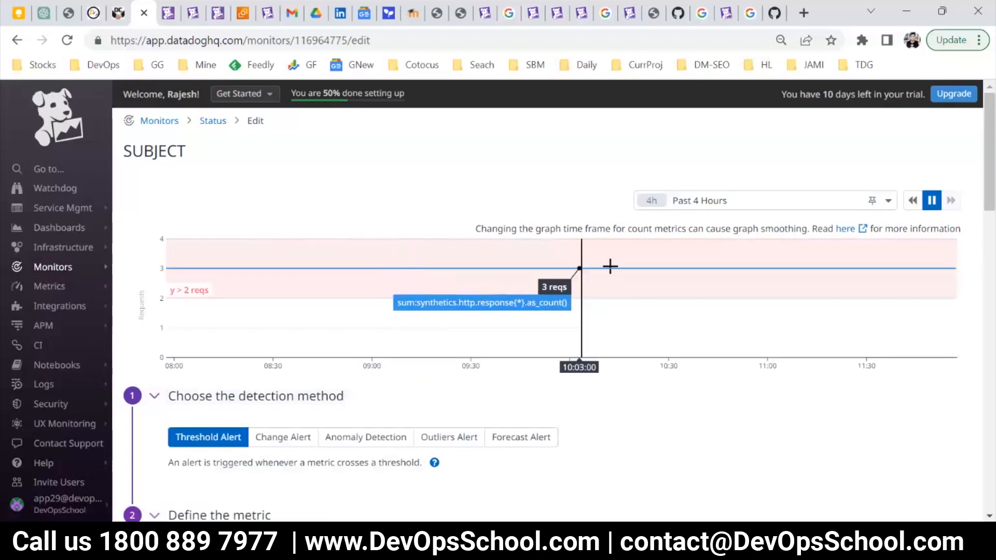
{"action": "scroll", "coordinate": [306, 287], "scroll_direction": "down", "scroll_amount": 3}
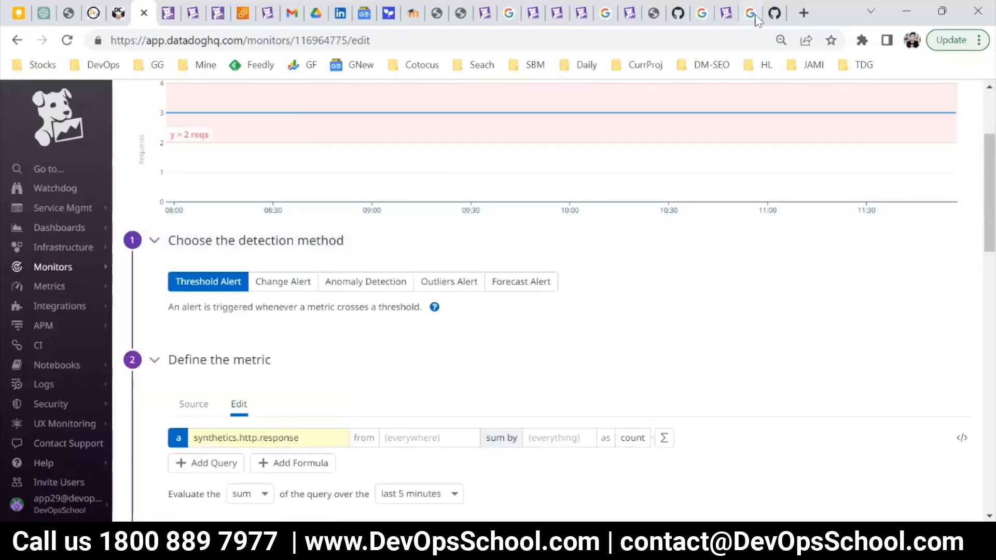
{"action": "scroll", "coordinate": [395, 211], "scroll_direction": "up", "scroll_amount": 1}
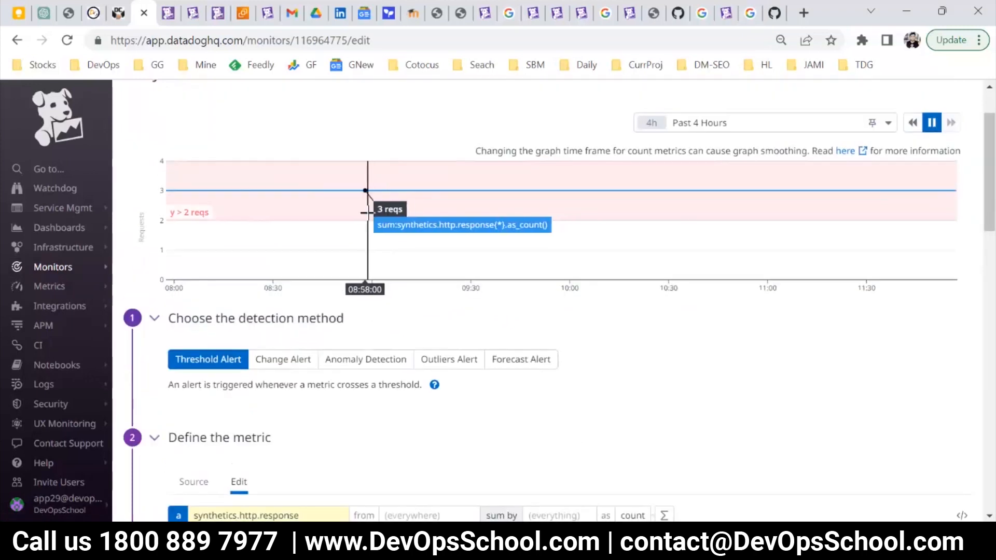
{"action": "scroll", "coordinate": [318, 328], "scroll_direction": "down", "scroll_amount": 2}
{"action": "left_click", "coordinate": [299, 359]}
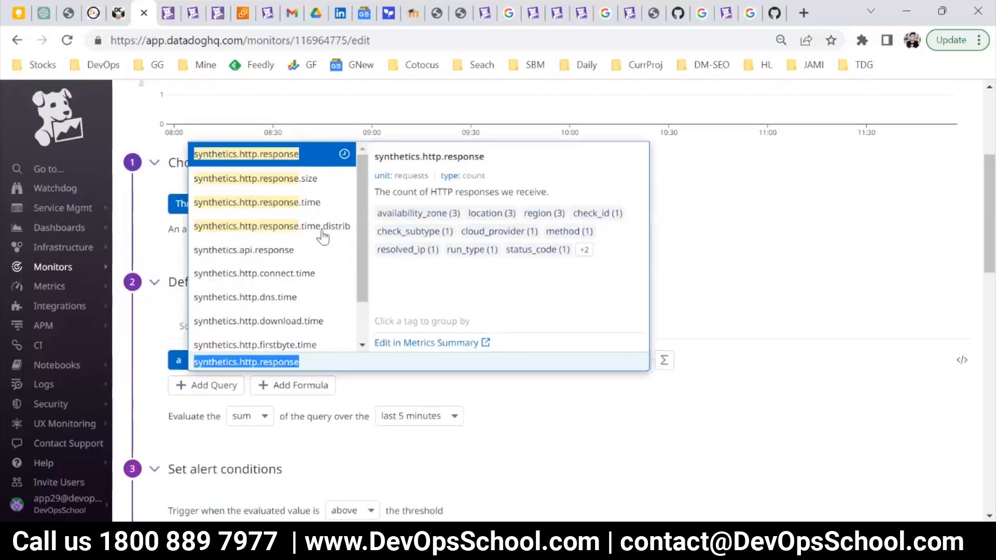
{"action": "scroll", "coordinate": [353, 244], "scroll_direction": "down", "scroll_amount": 1}
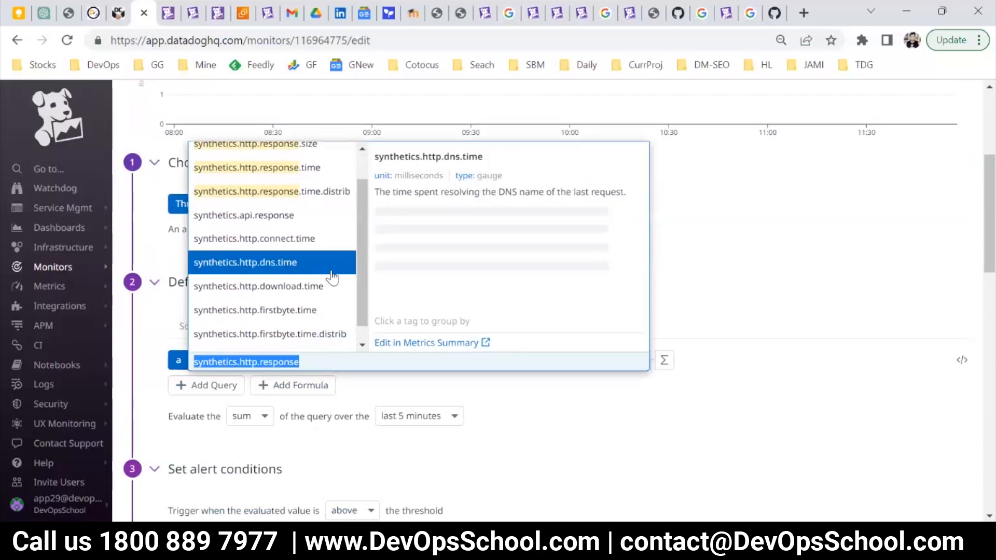
{"action": "scroll", "coordinate": [328, 299], "scroll_direction": "up", "scroll_amount": 1}
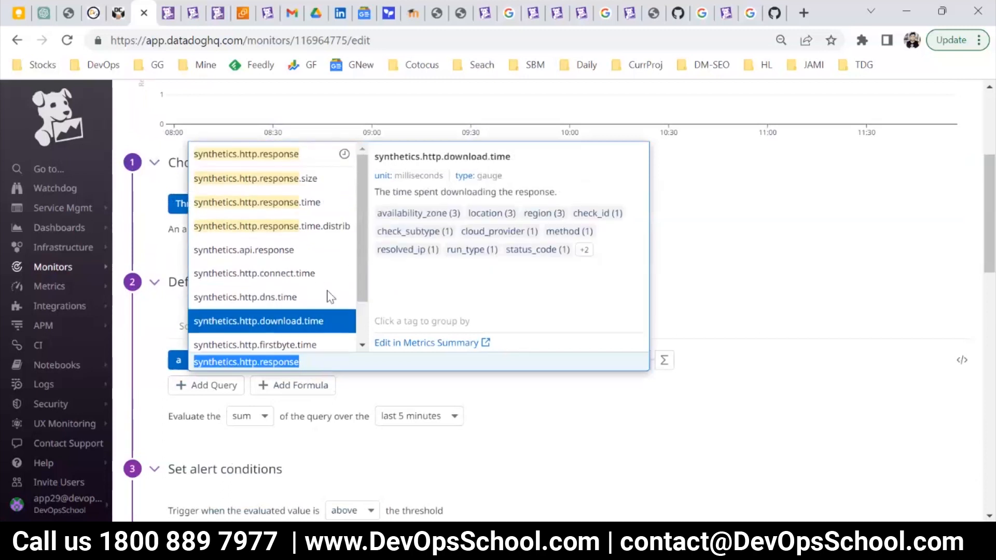
{"action": "left_click", "coordinate": [284, 208]}
Examine the response time graph against the alert threshold and the evaluation method choices for the query, leaving sum selected.
{"action": "scroll", "coordinate": [378, 362], "scroll_direction": "down", "scroll_amount": 4}
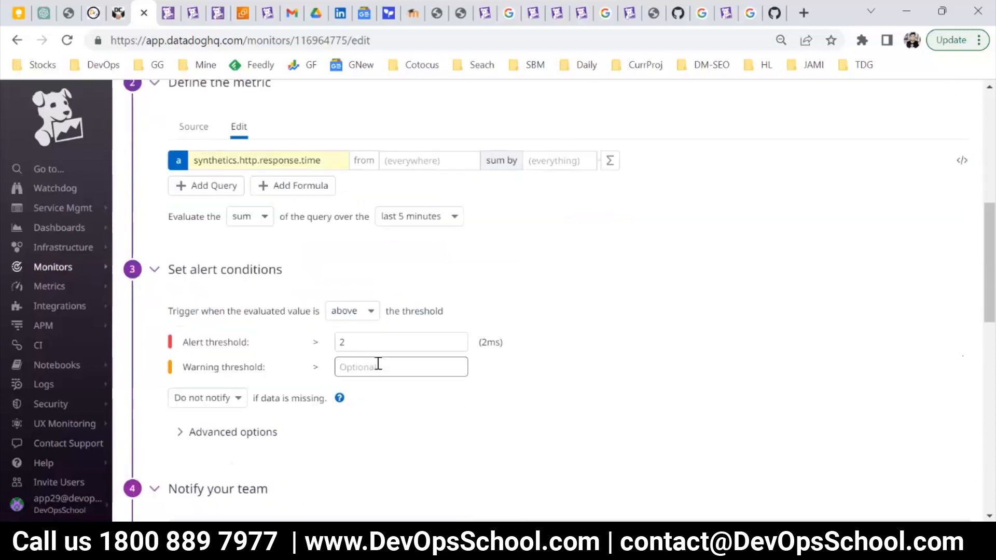
{"action": "scroll", "coordinate": [435, 285], "scroll_direction": "up", "scroll_amount": 8}
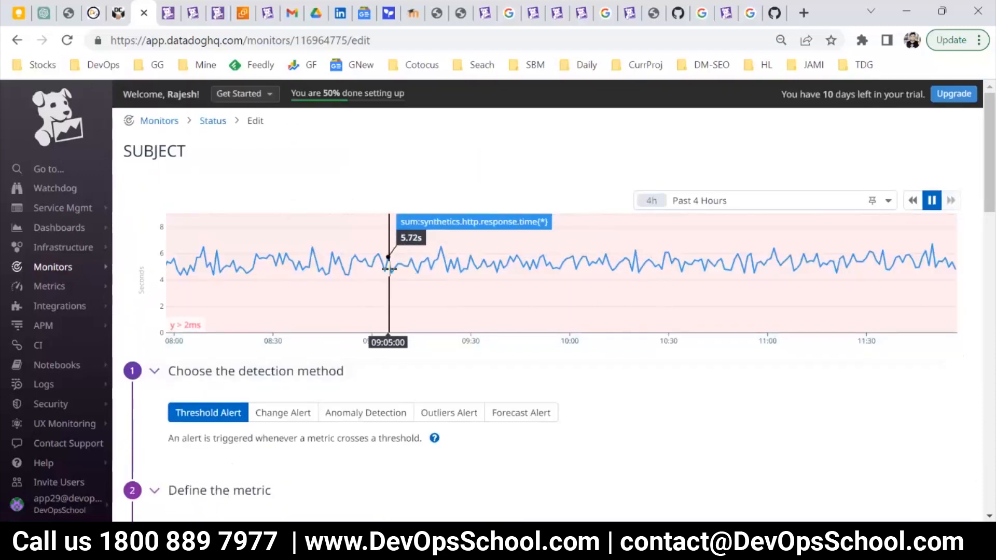
{"action": "scroll", "coordinate": [260, 410], "scroll_direction": "down", "scroll_amount": 4}
{"action": "scroll", "coordinate": [289, 382], "scroll_direction": "down", "scroll_amount": 3}
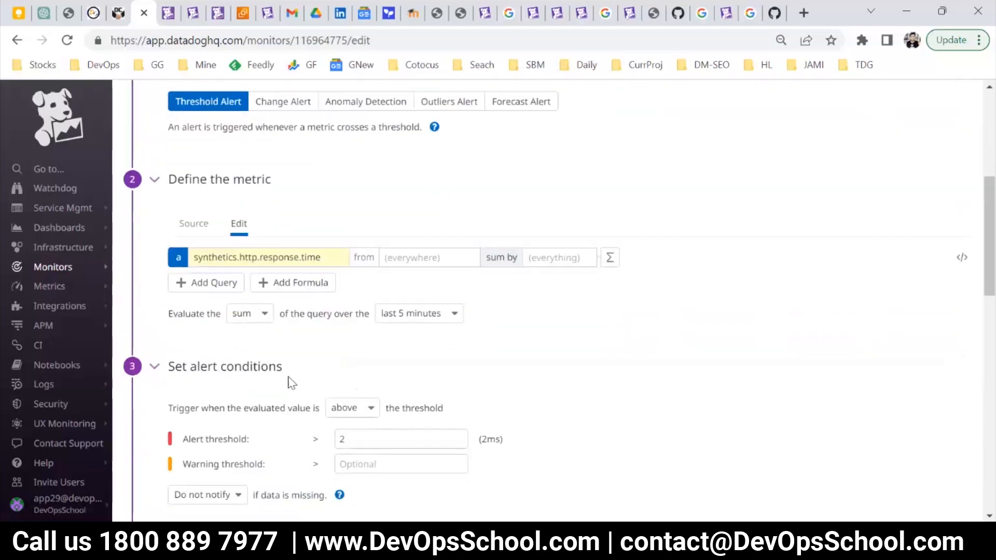
{"action": "scroll", "coordinate": [290, 314], "scroll_direction": "up", "scroll_amount": 2}
{"action": "left_click", "coordinate": [247, 315]}
{"action": "left_click", "coordinate": [430, 349]}
{"action": "scroll", "coordinate": [345, 280], "scroll_direction": "up", "scroll_amount": 2}
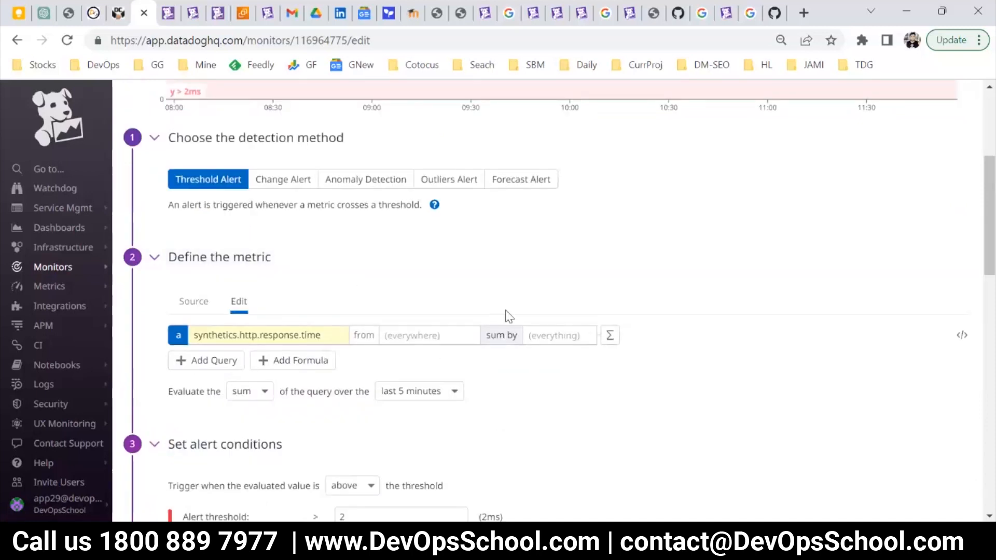
{"action": "scroll", "coordinate": [505, 311], "scroll_direction": "up", "scroll_amount": 3}
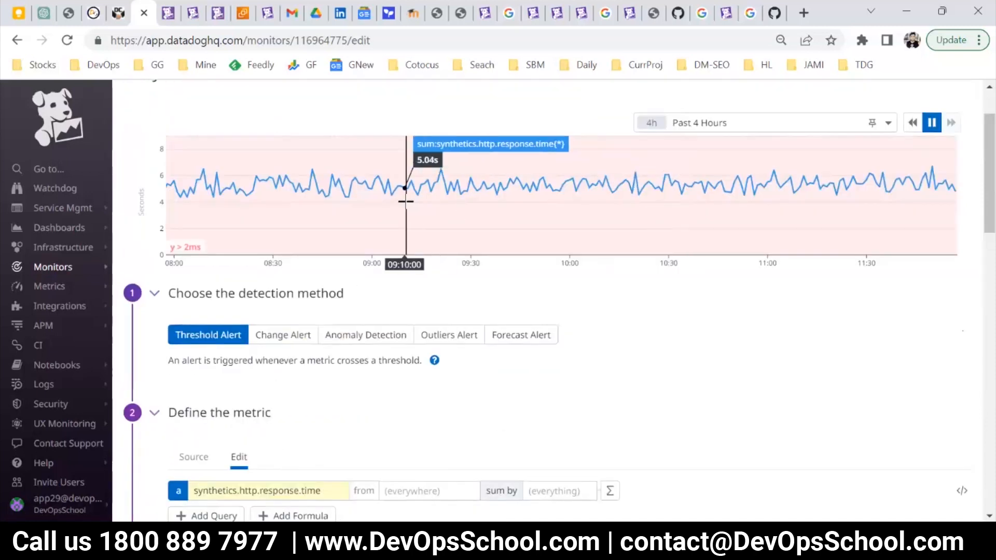
{"action": "scroll", "coordinate": [410, 264], "scroll_direction": "down", "scroll_amount": 3}
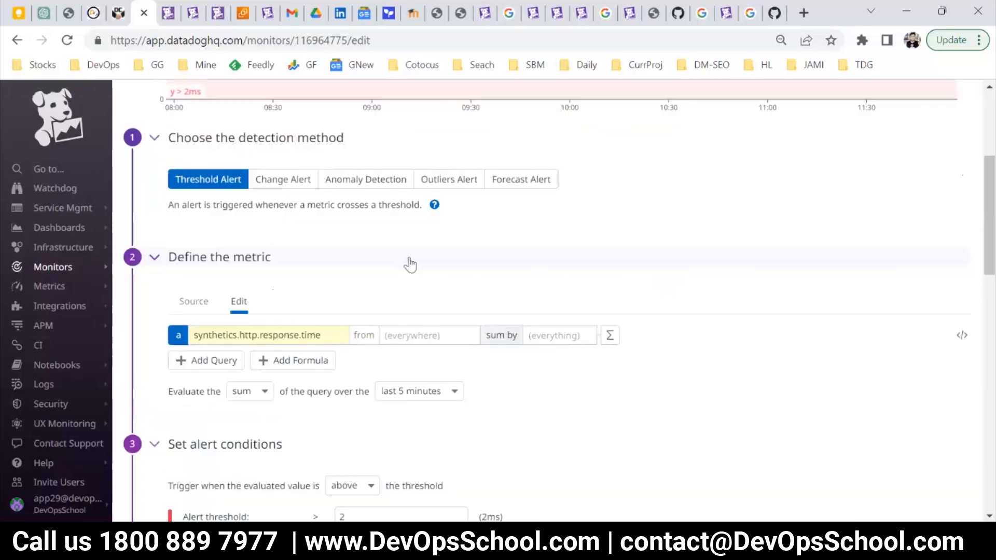
{"action": "scroll", "coordinate": [373, 363], "scroll_direction": "down", "scroll_amount": 2}
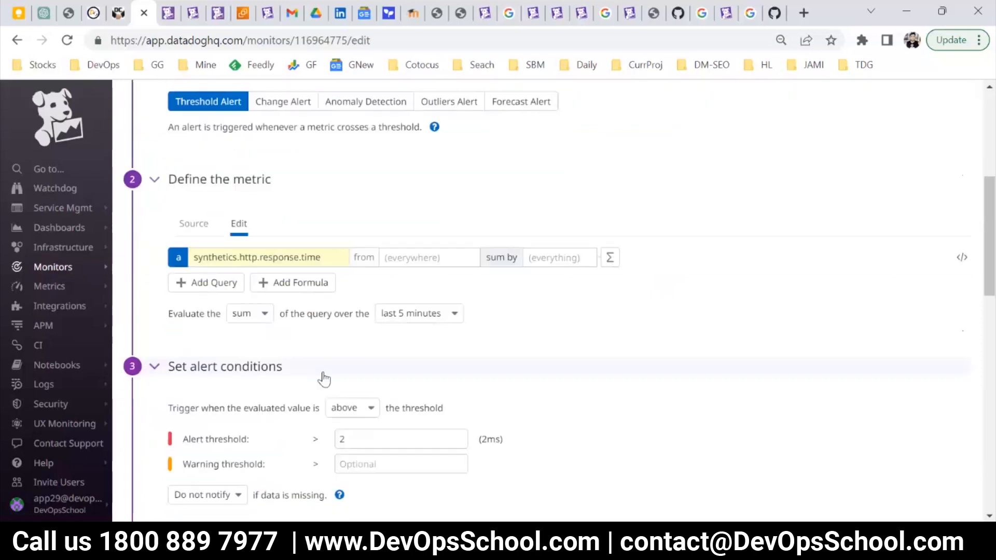
{"action": "left_click", "coordinate": [265, 316]}
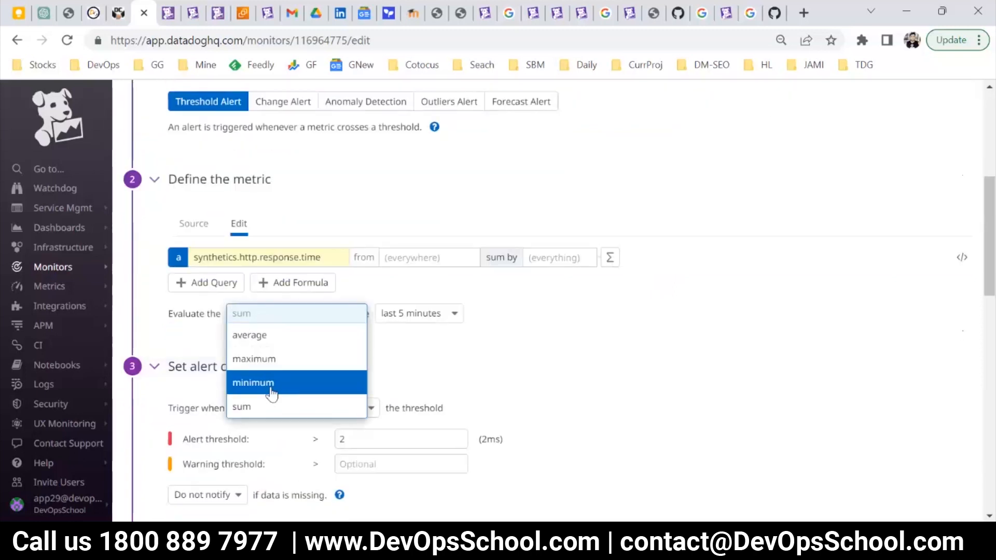
{"action": "left_click", "coordinate": [262, 406]}
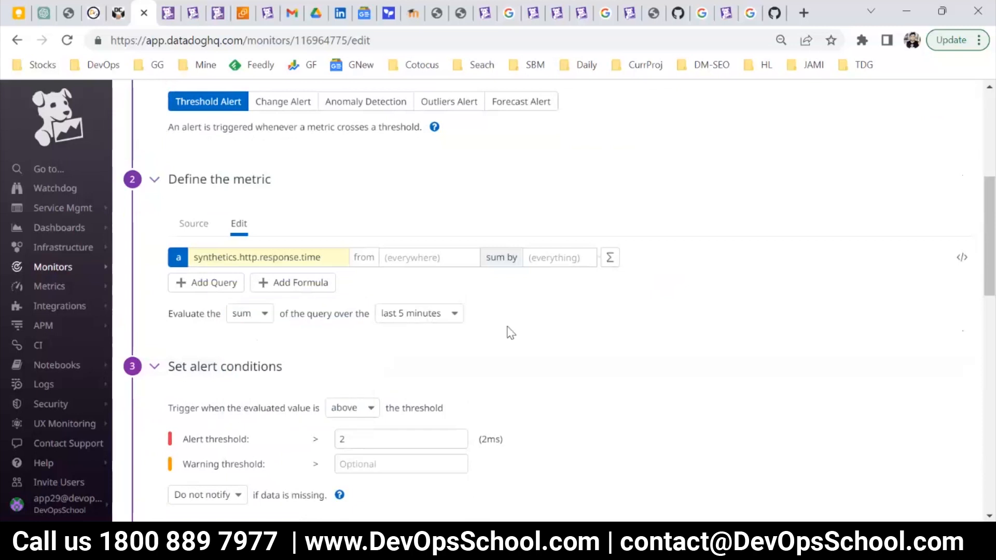
{"action": "scroll", "coordinate": [453, 311], "scroll_direction": "down", "scroll_amount": 3}
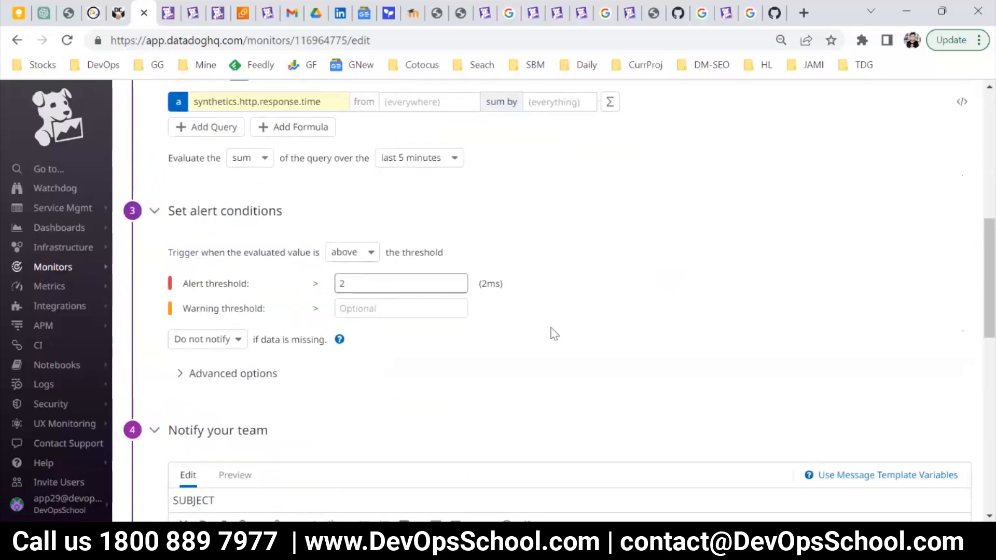
Set the response time monitor's alert threshold to 400 ms and check it against the graph.
{"action": "scroll", "coordinate": [552, 333], "scroll_direction": "up", "scroll_amount": 8}
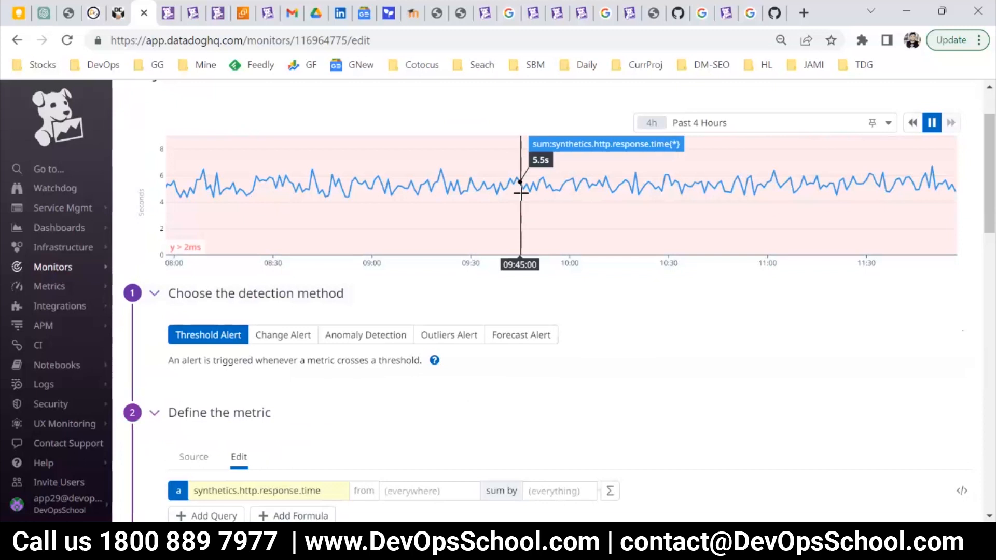
{"action": "scroll", "coordinate": [359, 393], "scroll_direction": "down", "scroll_amount": 4}
{"action": "left_click_drag", "start_coordinate": [344, 446], "coordinate": [305, 441]}
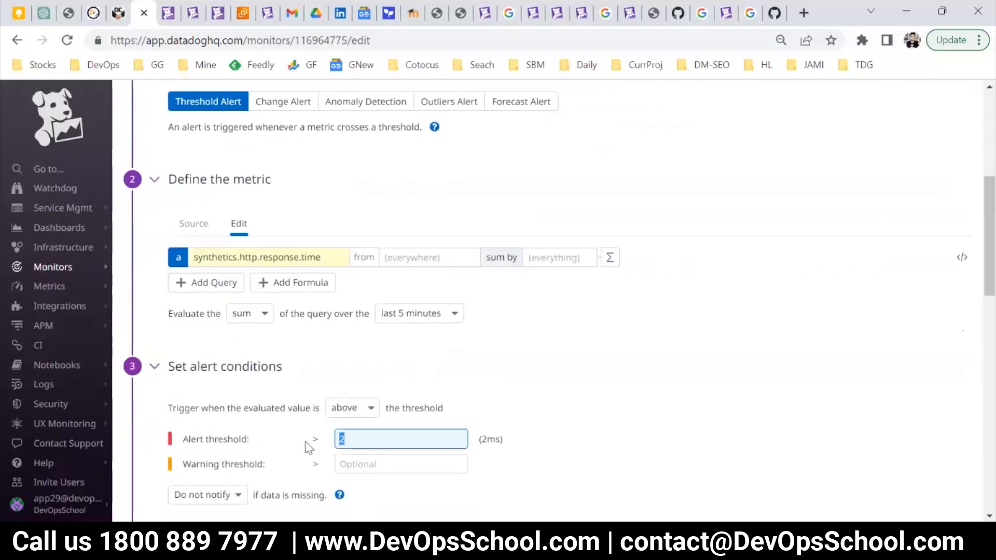
{"action": "left_click", "coordinate": [585, 357]}
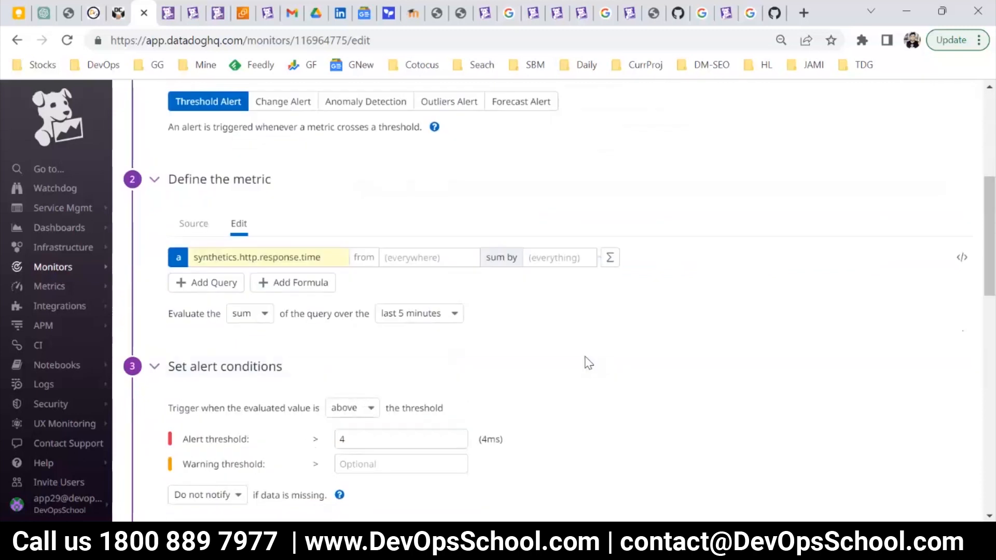
{"action": "left_click", "coordinate": [375, 441]}
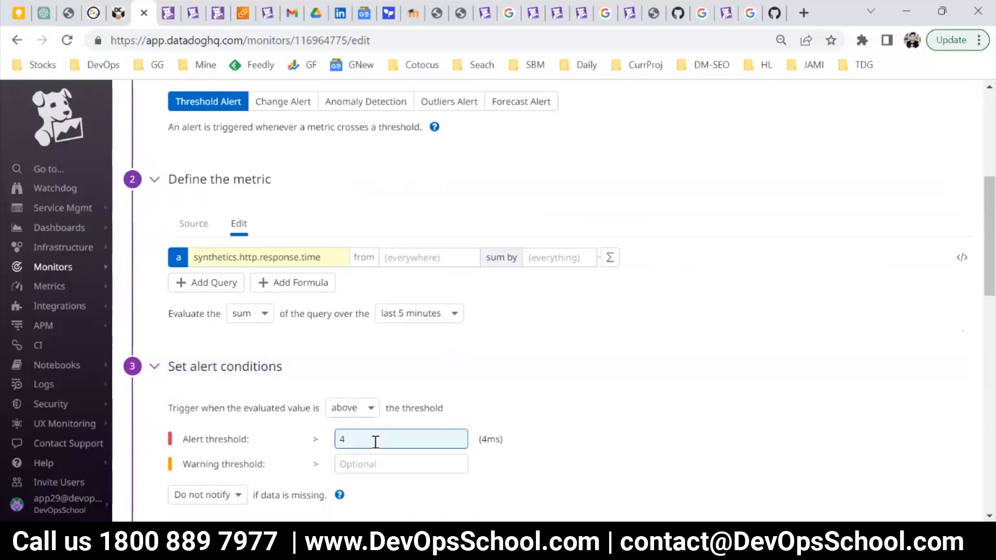
{"action": "left_click", "coordinate": [506, 405]}
{"action": "scroll", "coordinate": [513, 357], "scroll_direction": "up", "scroll_amount": 5}
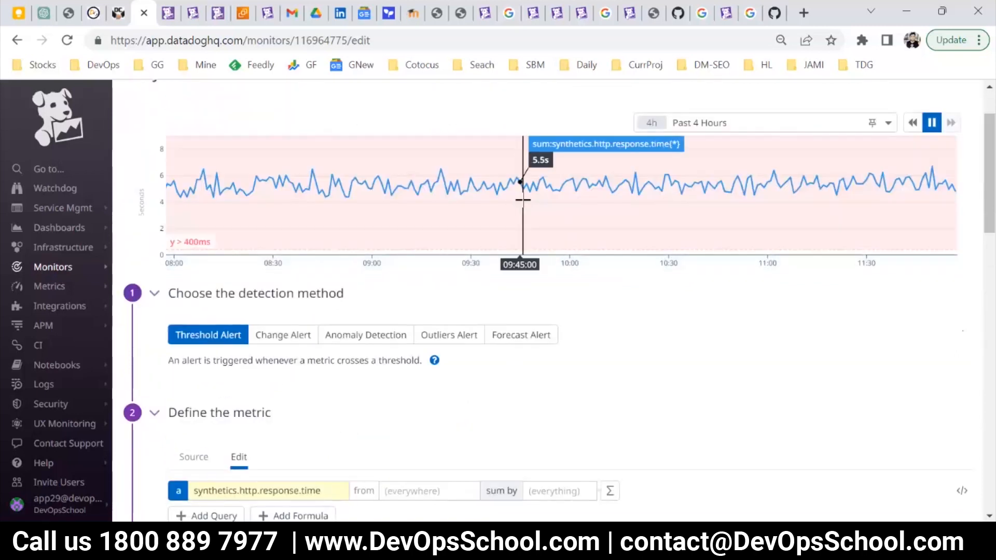
Set the warning threshold to 300 ms and compare both thresholds with the response time graph.
{"action": "scroll", "coordinate": [322, 364], "scroll_direction": "down", "scroll_amount": 8}
{"action": "mouse_move", "coordinate": [339, 339]}
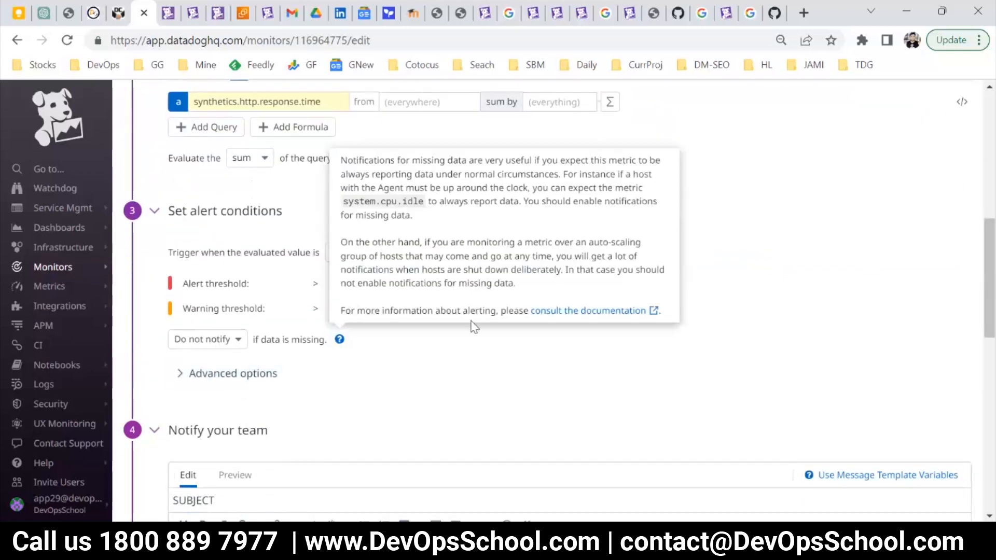
{"action": "left_click_drag", "start_coordinate": [360, 283], "coordinate": [299, 282]}
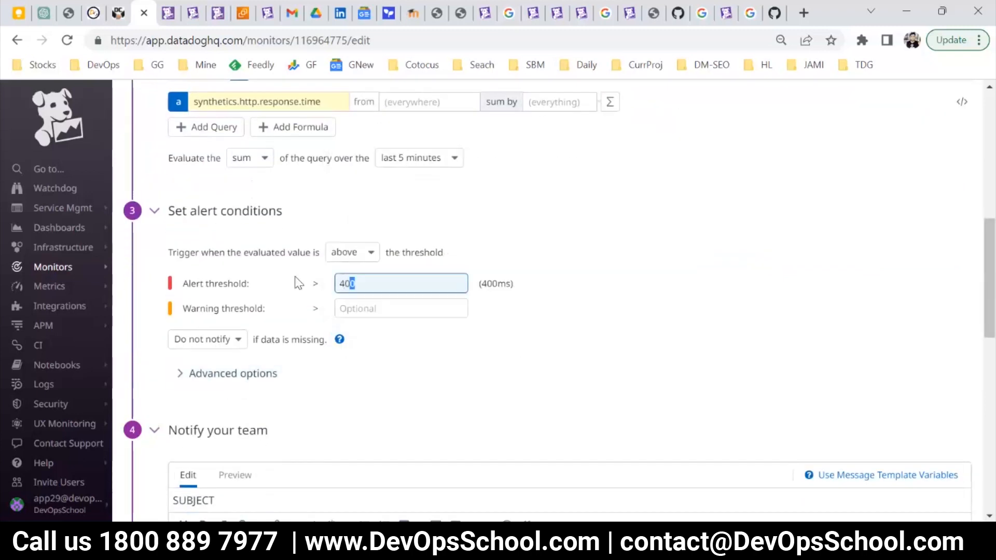
{"action": "left_click", "coordinate": [442, 310]}
{"action": "type", "text": "300"}
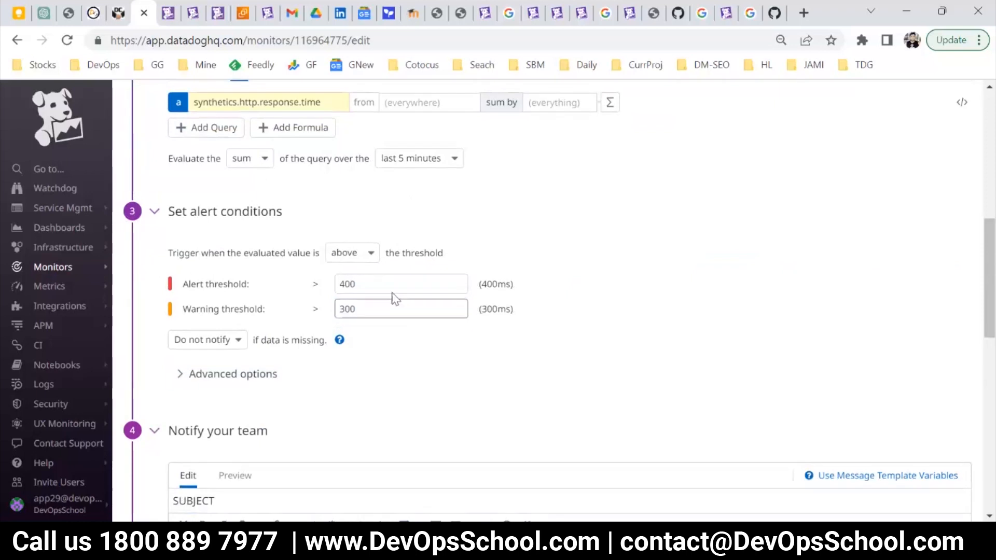
{"action": "double_click", "coordinate": [355, 285]}
{"action": "scroll", "coordinate": [499, 171], "scroll_direction": "up", "scroll_amount": 5}
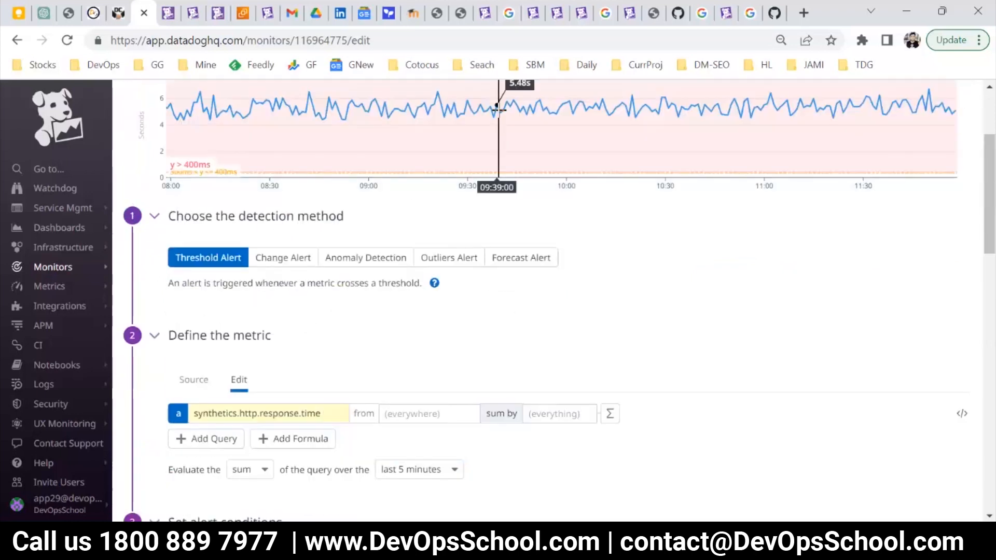
Review the remaining settings of the SUBJECT monitor and save the changes.
{"action": "scroll", "coordinate": [504, 349], "scroll_direction": "down", "scroll_amount": 3}
{"action": "scroll", "coordinate": [505, 349], "scroll_direction": "down", "scroll_amount": 4}
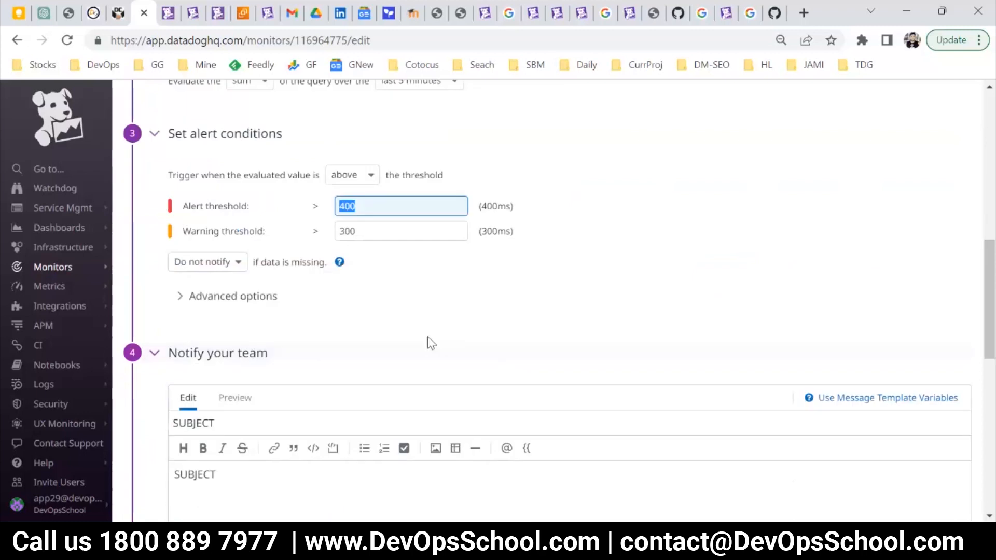
{"action": "scroll", "coordinate": [204, 233], "scroll_direction": "up", "scroll_amount": 2}
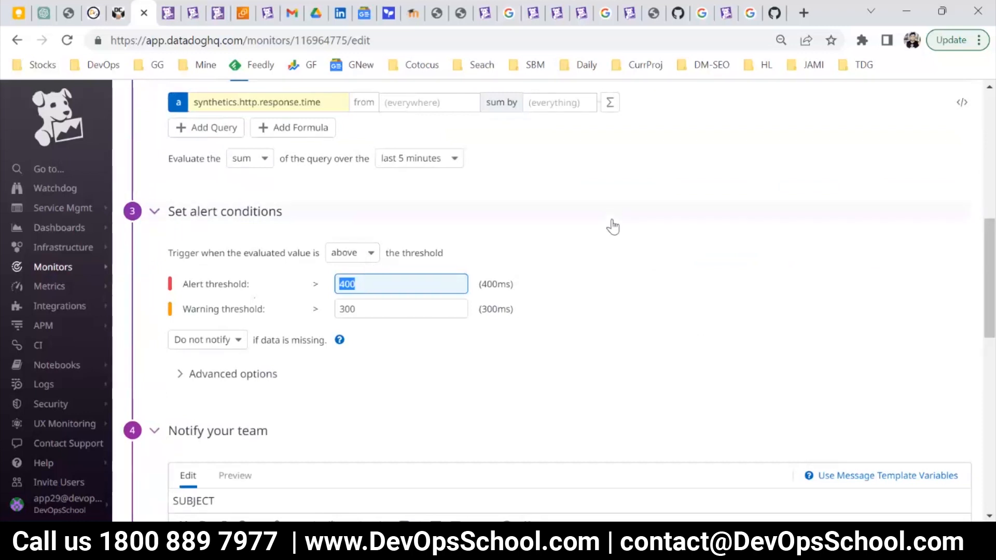
{"action": "scroll", "coordinate": [617, 227], "scroll_direction": "down", "scroll_amount": 5}
{"action": "scroll", "coordinate": [348, 280], "scroll_direction": "up", "scroll_amount": 5}
{"action": "scroll", "coordinate": [206, 273], "scroll_direction": "up", "scroll_amount": 2}
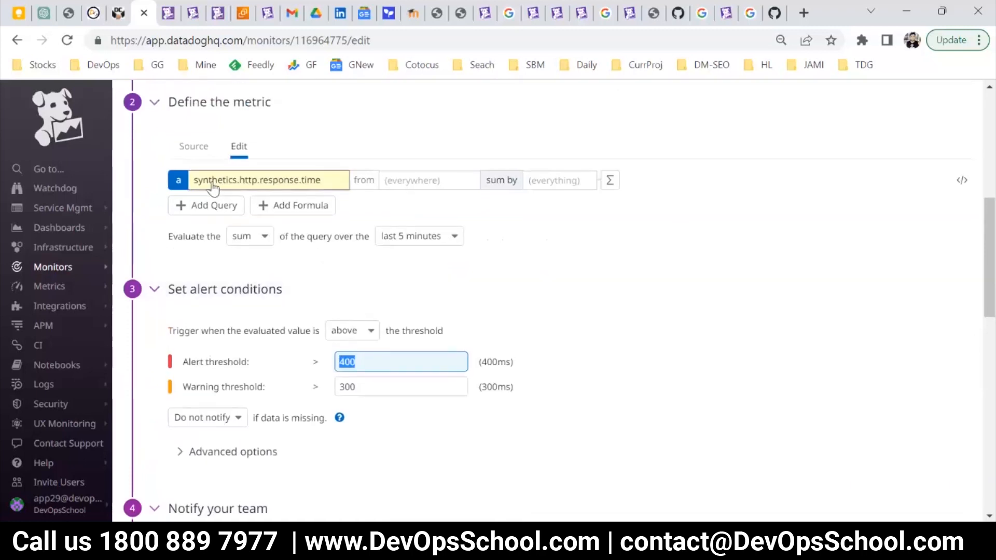
{"action": "scroll", "coordinate": [605, 338], "scroll_direction": "down", "scroll_amount": 15}
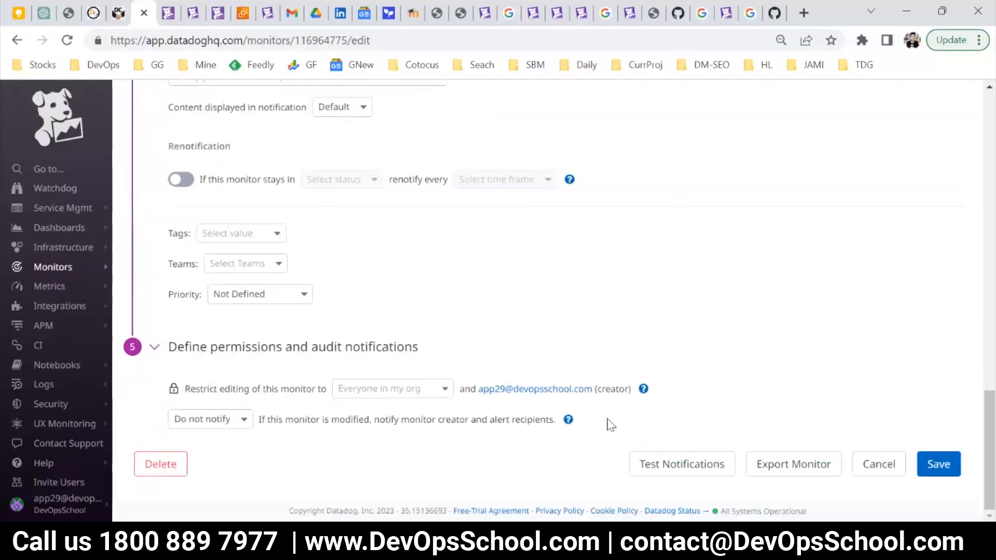
{"action": "left_click", "coordinate": [934, 466]}
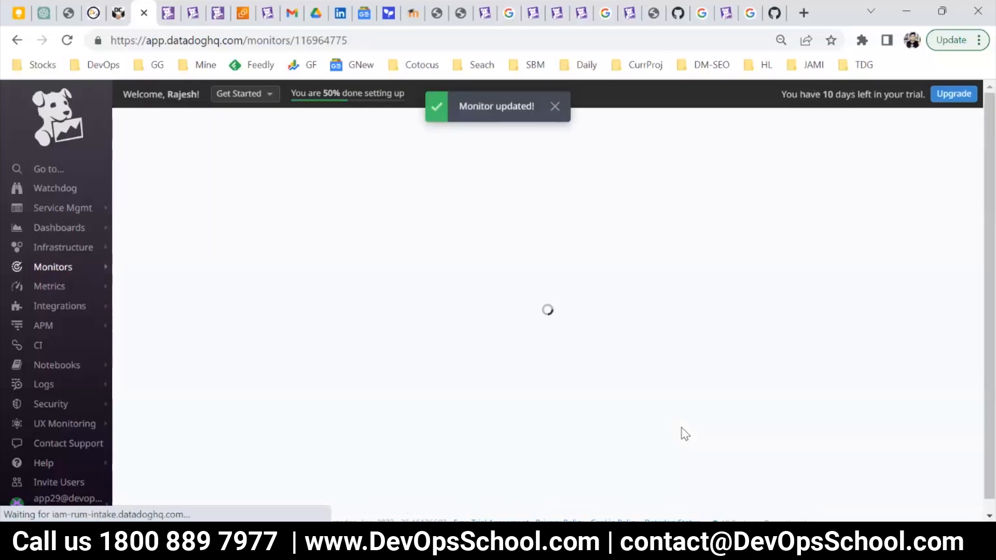
Start a new monitor of the Real User Monitoring type.
{"action": "mouse_move", "coordinate": [67, 267]}
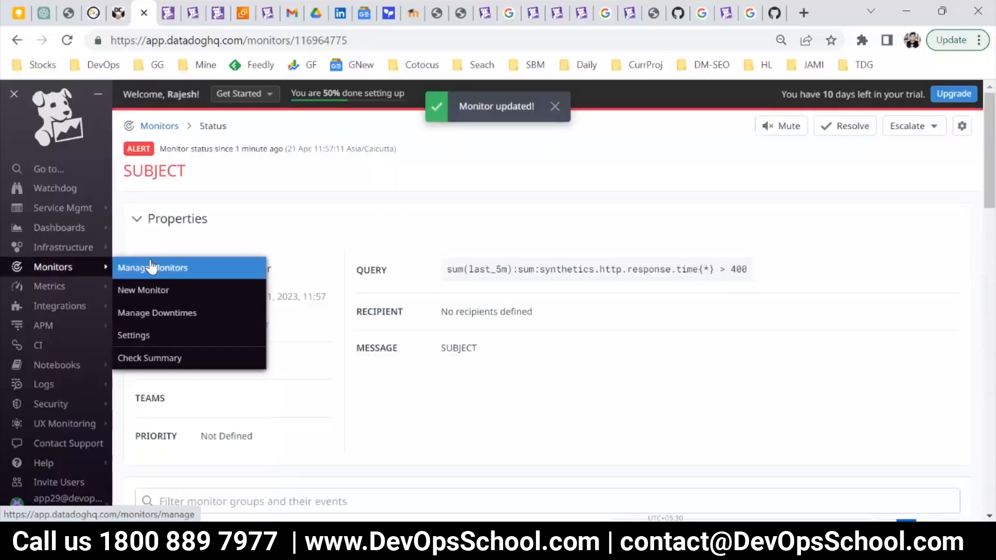
{"action": "left_click", "coordinate": [149, 292]}
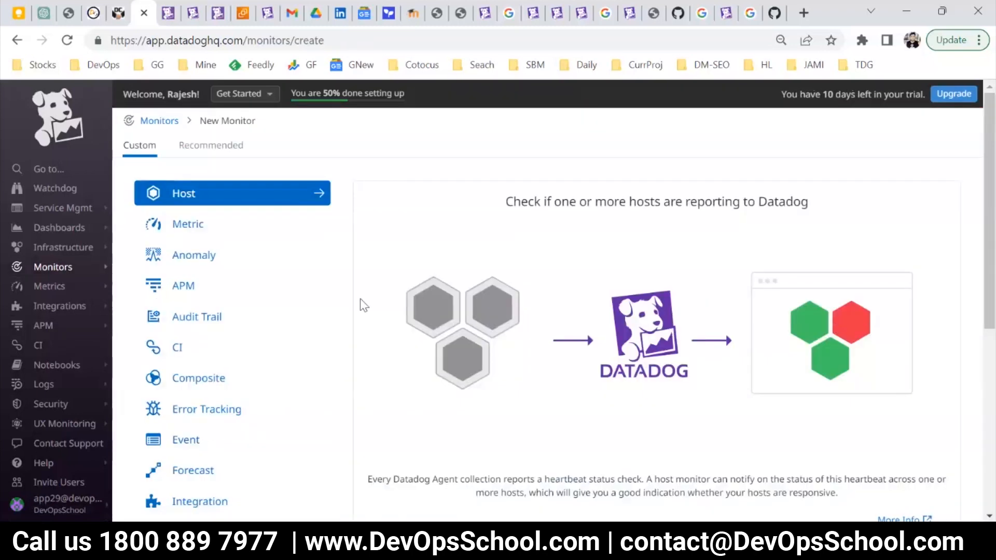
{"action": "scroll", "coordinate": [336, 418], "scroll_direction": "down", "scroll_amount": 4}
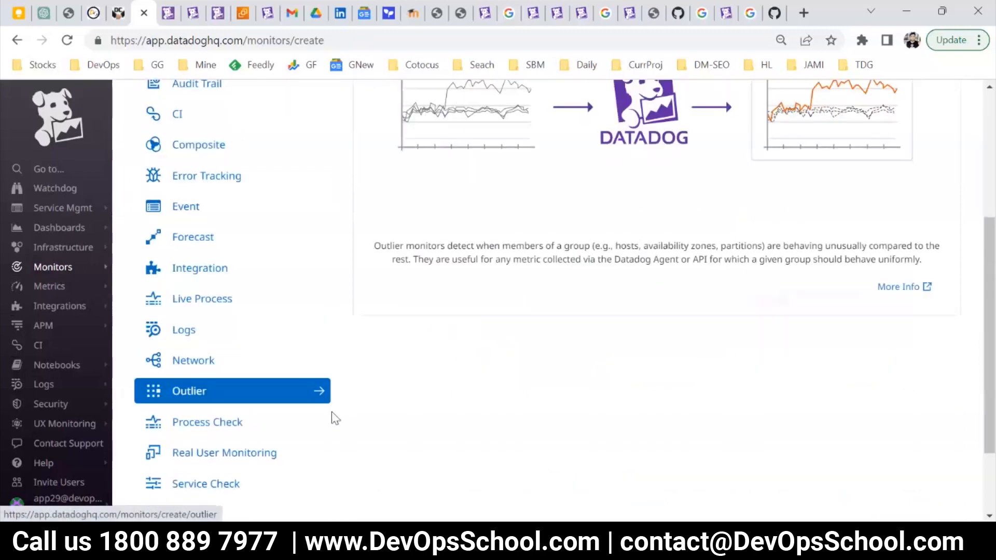
{"action": "scroll", "coordinate": [335, 418], "scroll_direction": "down", "scroll_amount": 2}
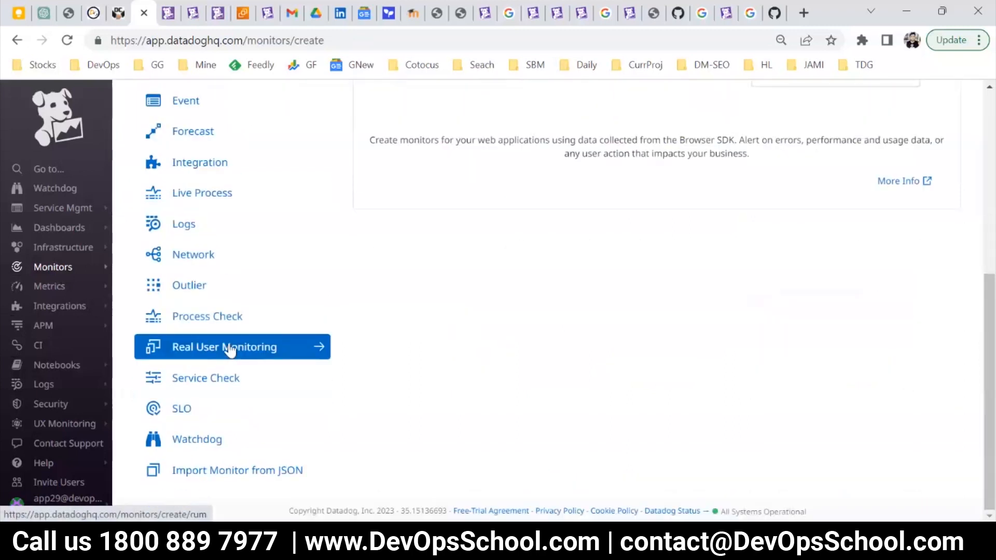
{"action": "left_click", "coordinate": [230, 351]}
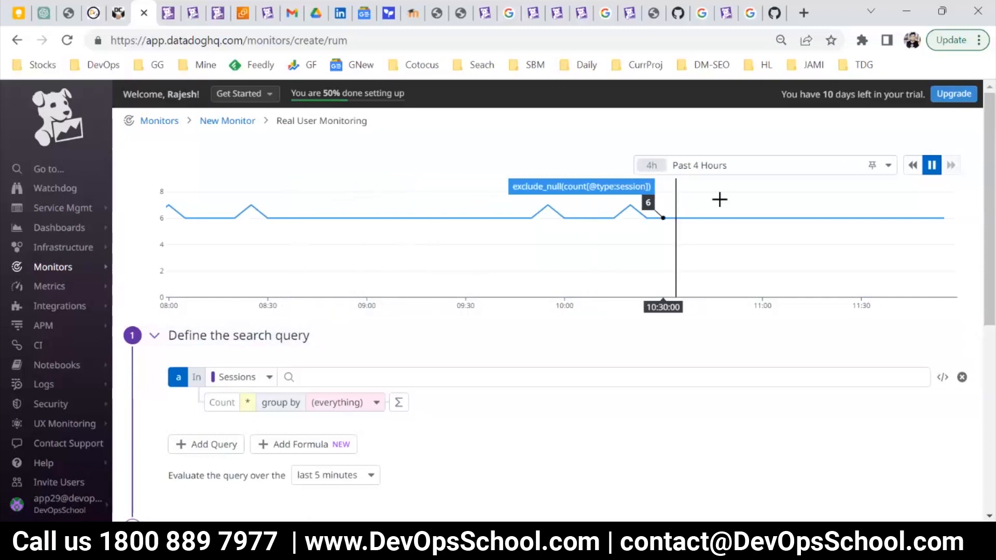
Set the graph's time range to Past 2 Days and choose Sessions as the query's event type.
{"action": "left_click", "coordinate": [724, 166]}
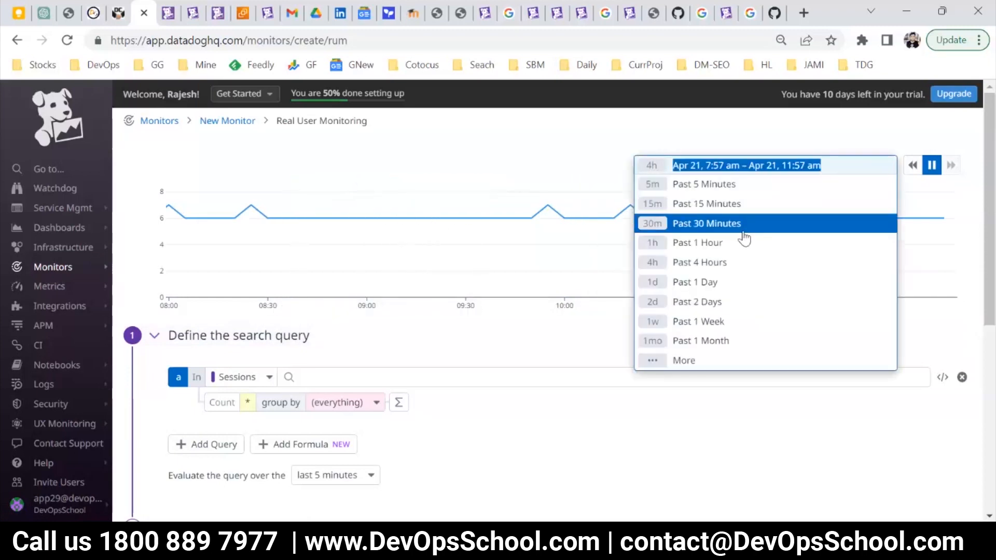
{"action": "left_click", "coordinate": [712, 301]}
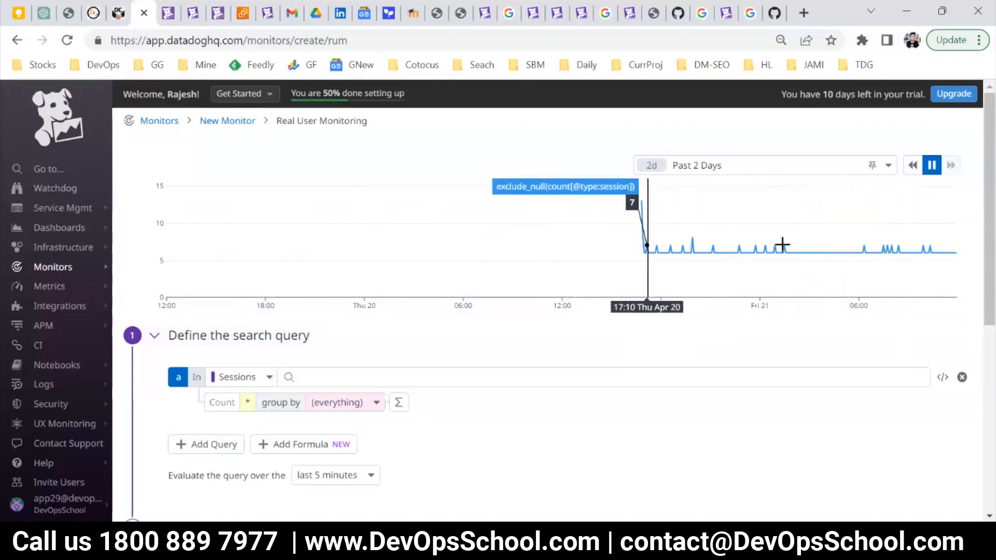
{"action": "scroll", "coordinate": [473, 299], "scroll_direction": "down", "scroll_amount": 5}
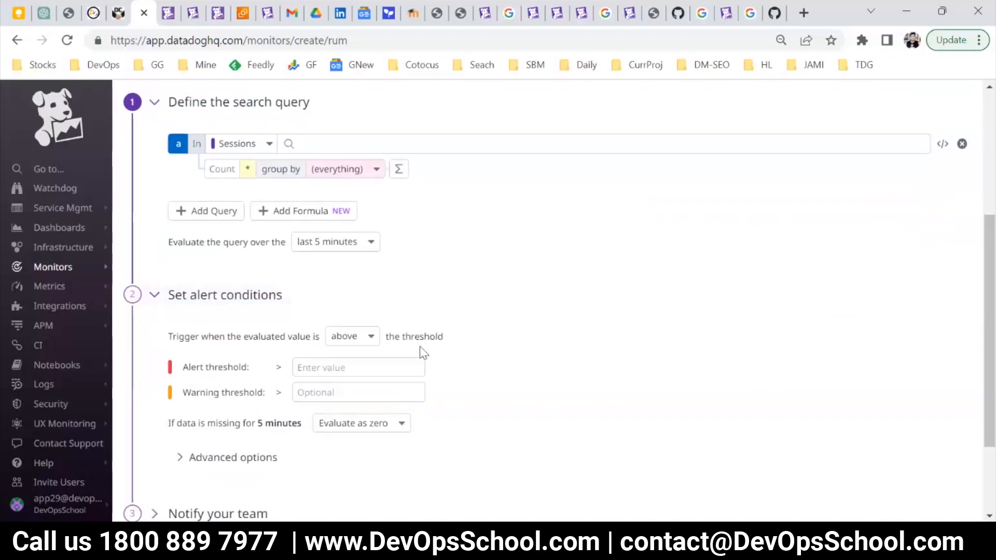
{"action": "scroll", "coordinate": [317, 269], "scroll_direction": "up", "scroll_amount": 2}
{"action": "left_click", "coordinate": [265, 223]}
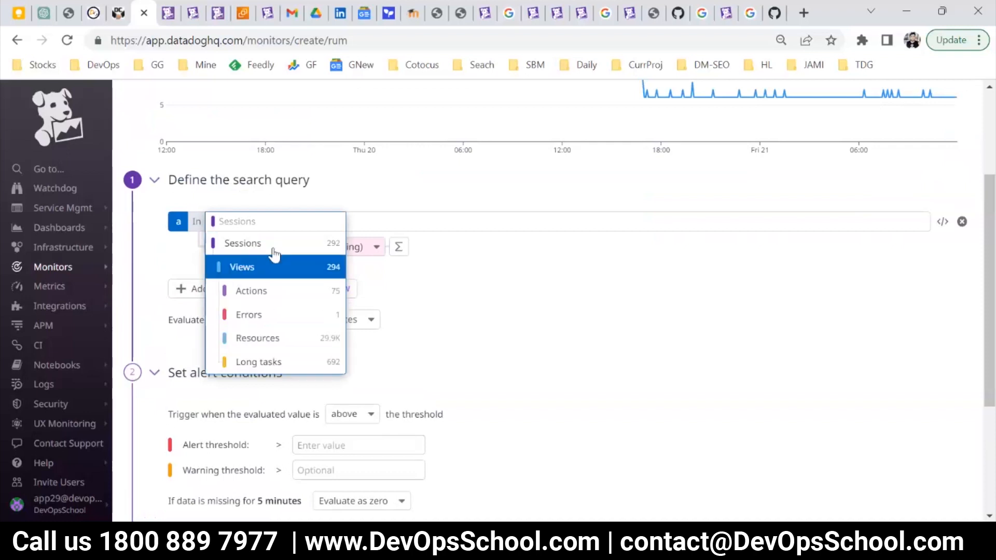
{"action": "left_click", "coordinate": [271, 243]}
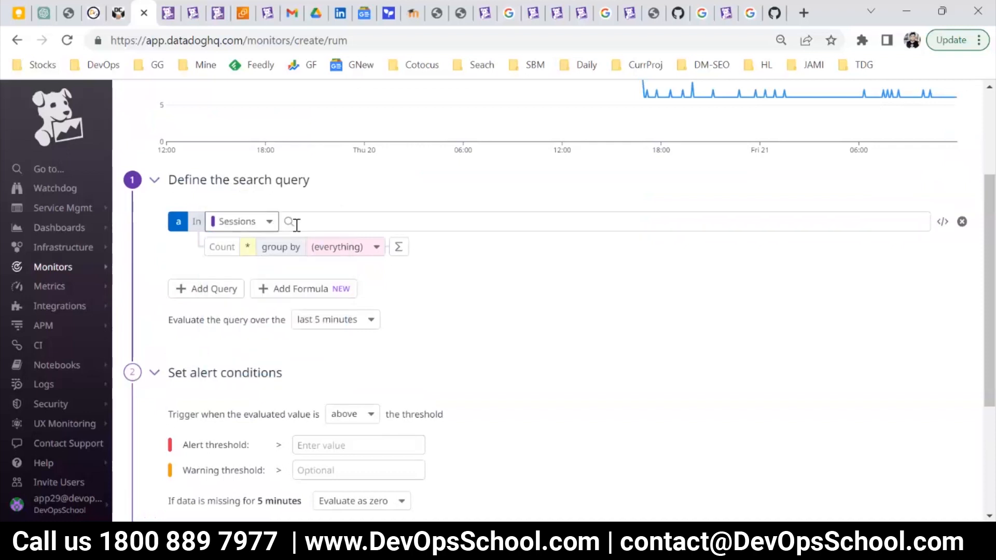
Filter the sessions search query by browser name Chrome and apply it to the graph.
{"action": "left_click", "coordinate": [352, 220]}
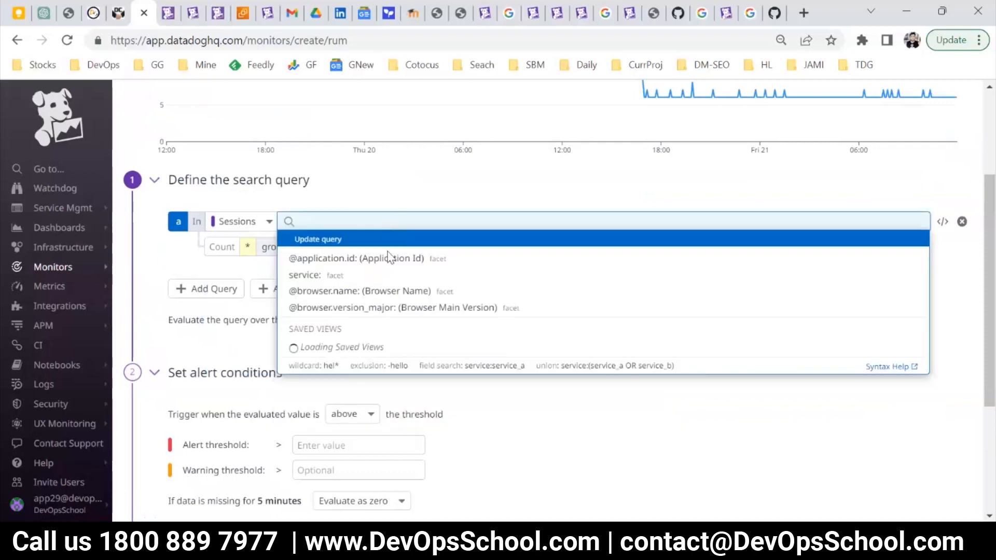
{"action": "left_click", "coordinate": [336, 199]}
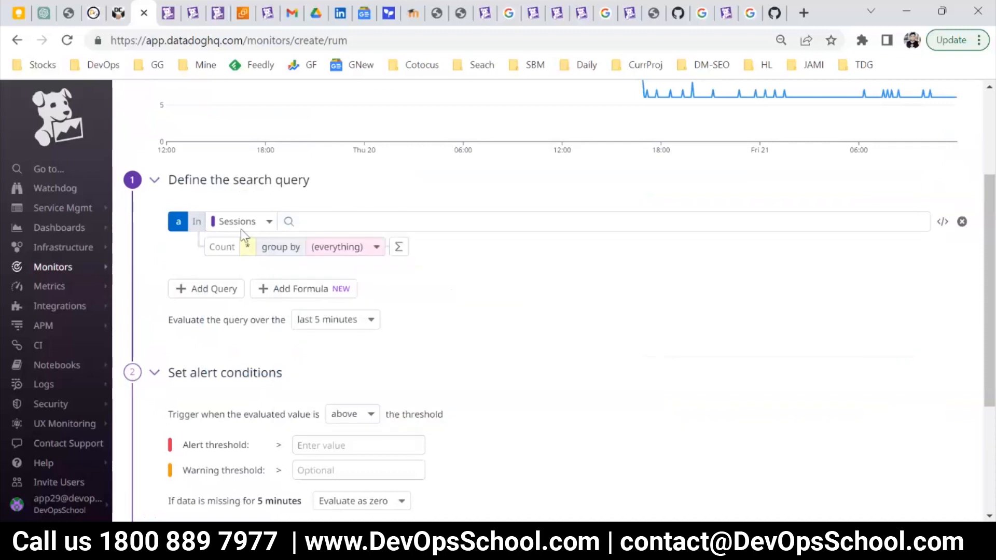
{"action": "scroll", "coordinate": [306, 283], "scroll_direction": "up", "scroll_amount": 1}
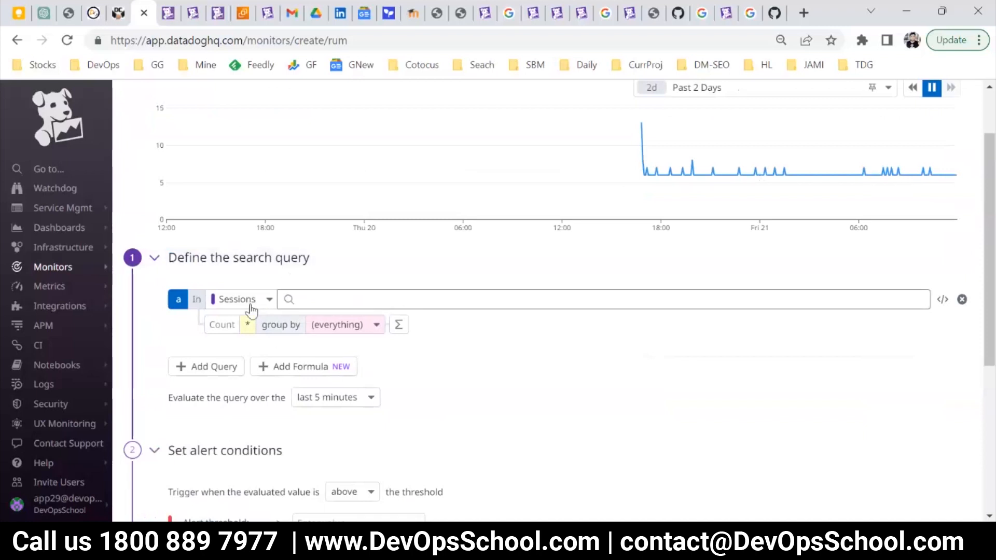
{"action": "left_click", "coordinate": [309, 298]}
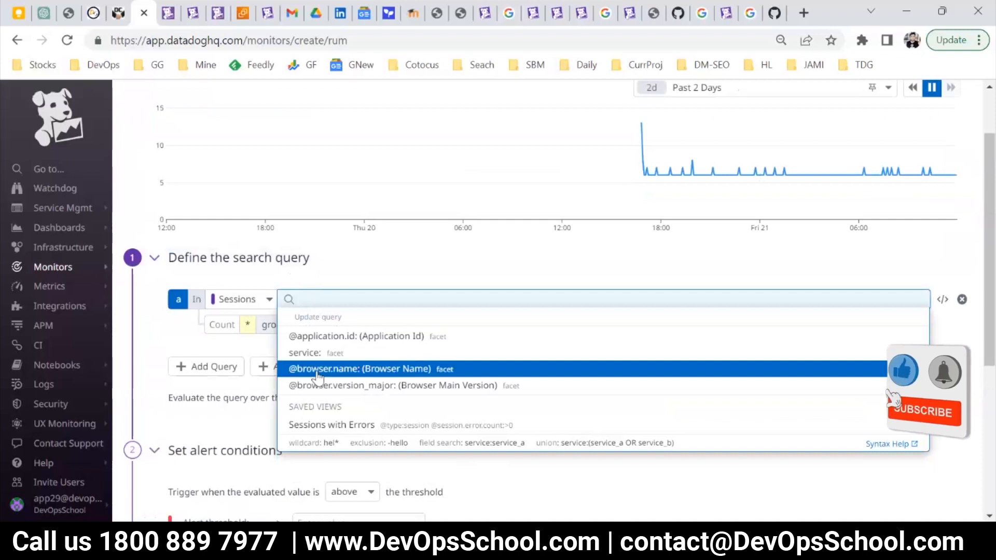
{"action": "left_click", "coordinate": [319, 371]}
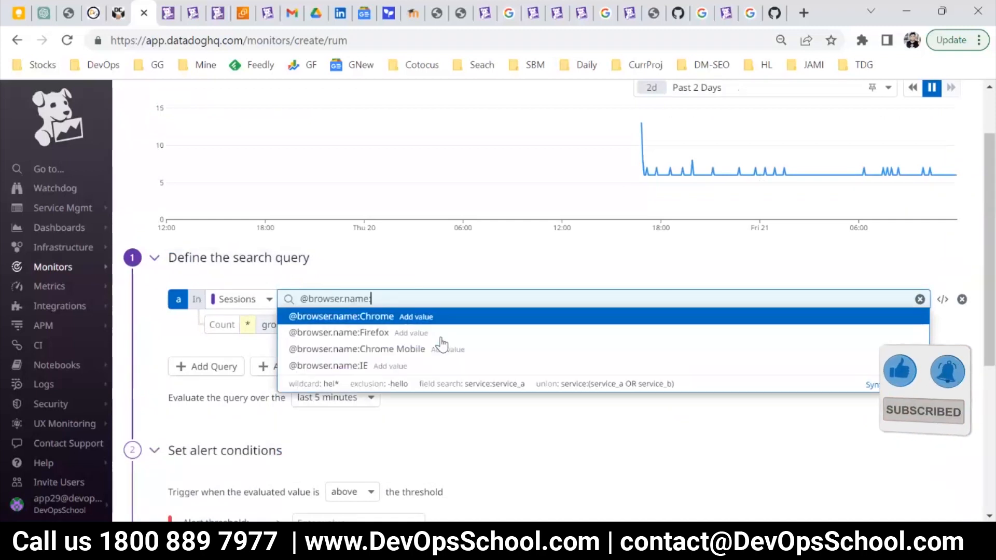
{"action": "left_click", "coordinate": [383, 317]}
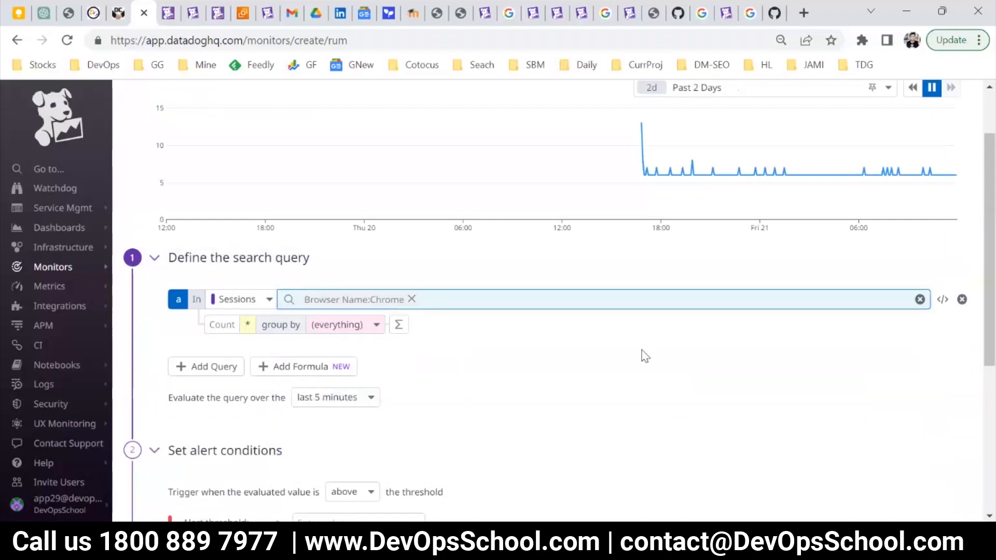
{"action": "scroll", "coordinate": [645, 356], "scroll_direction": "up", "scroll_amount": 2}
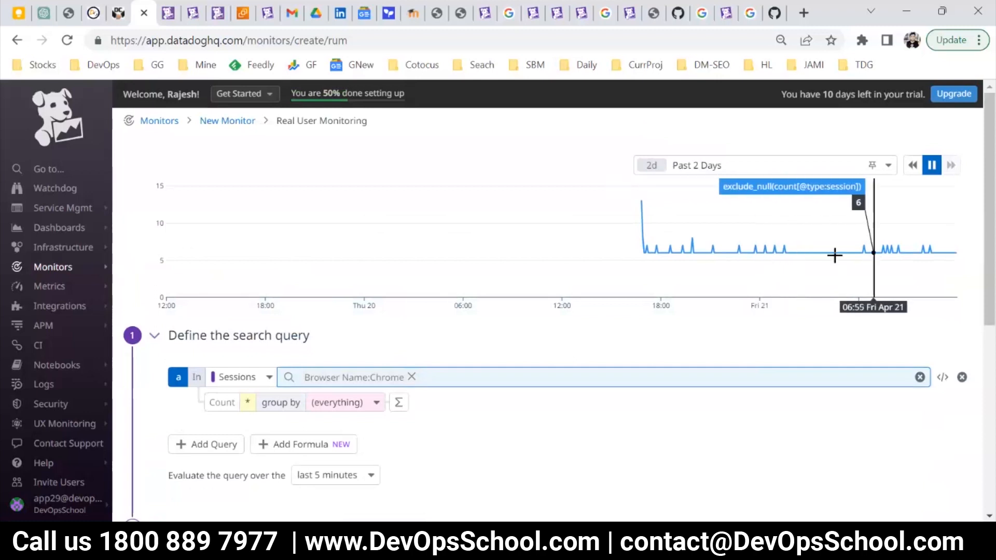
{"action": "left_click", "coordinate": [471, 425]}
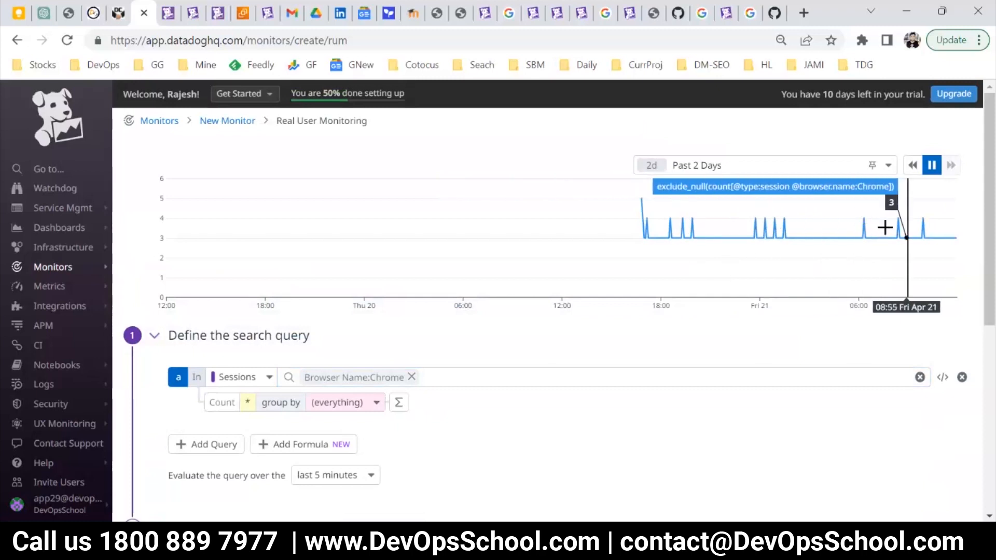
Set the alert conditions to trigger when the evaluated session count is below the threshold.
{"action": "scroll", "coordinate": [456, 345], "scroll_direction": "down", "scroll_amount": 3}
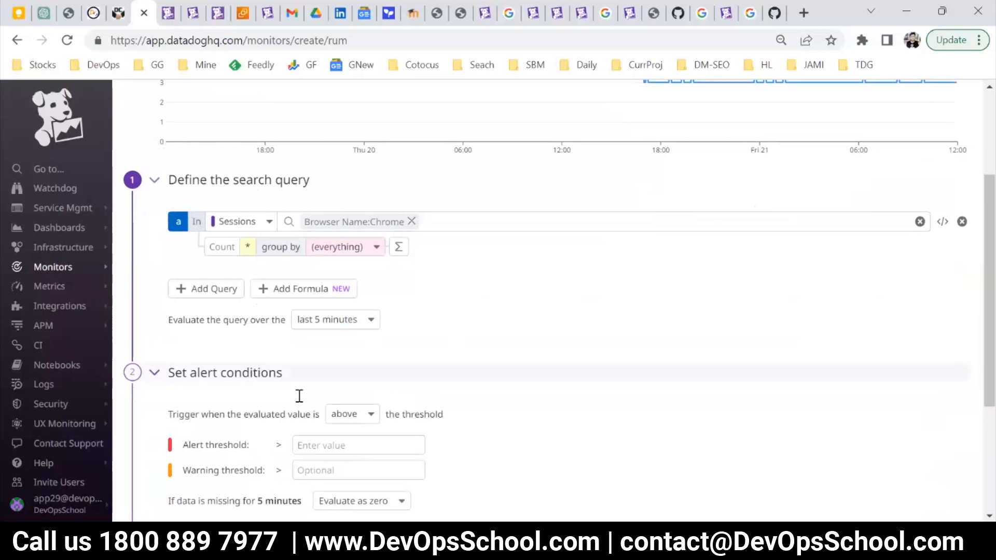
{"action": "scroll", "coordinate": [299, 396], "scroll_direction": "down", "scroll_amount": 3}
{"action": "left_click", "coordinate": [317, 293]}
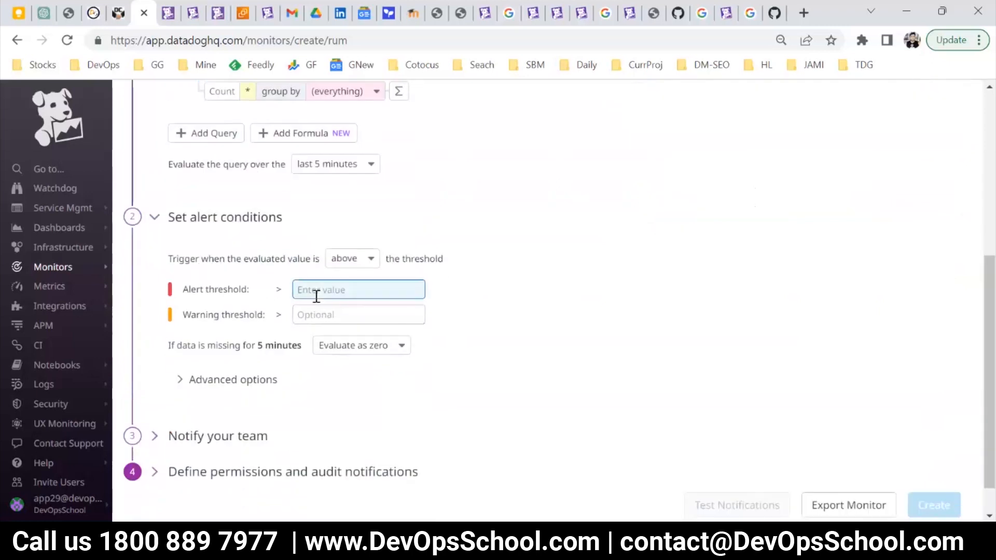
{"action": "scroll", "coordinate": [295, 403], "scroll_direction": "up", "scroll_amount": 2}
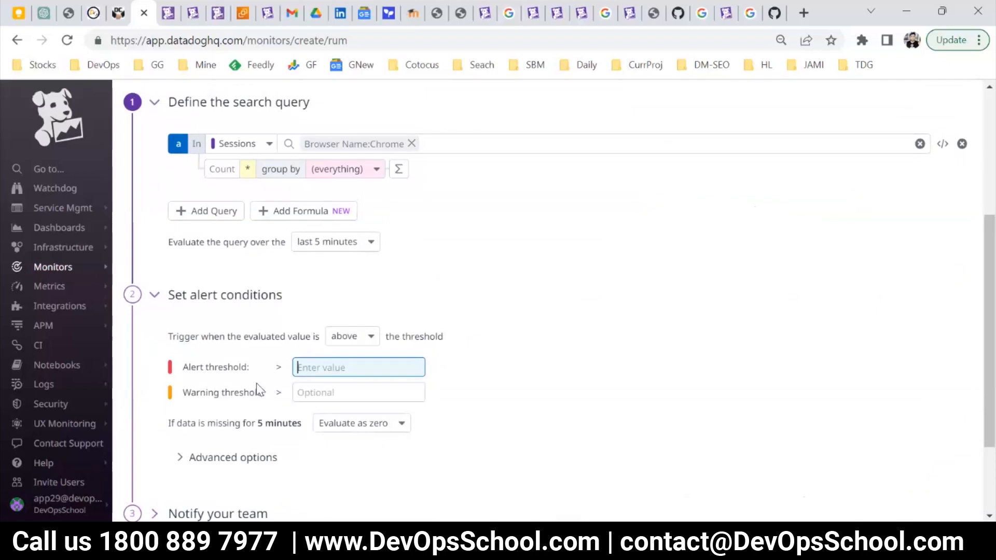
{"action": "left_click", "coordinate": [337, 342]}
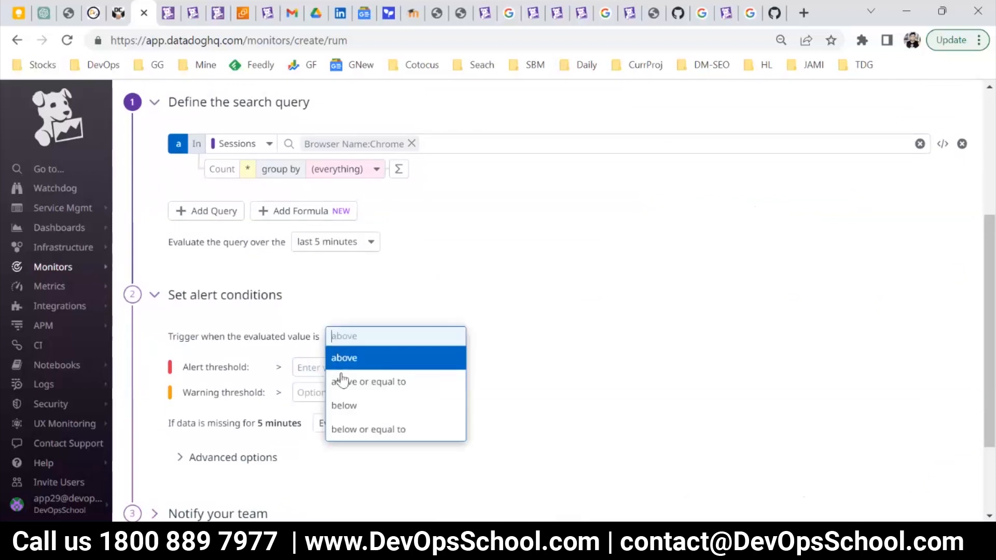
{"action": "left_click", "coordinate": [351, 407]}
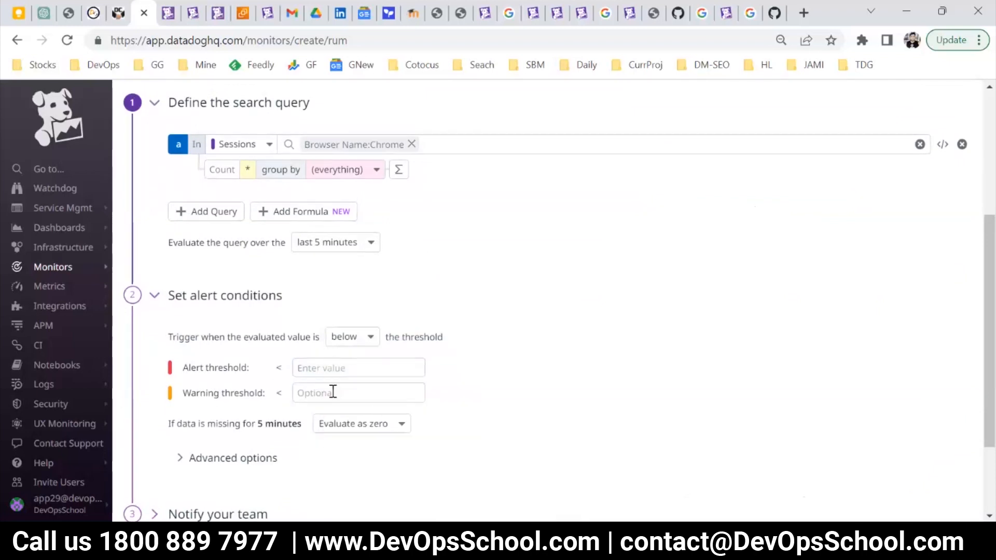
Set the alert threshold to 3 and the warning threshold to 4.
{"action": "left_click", "coordinate": [318, 374]}
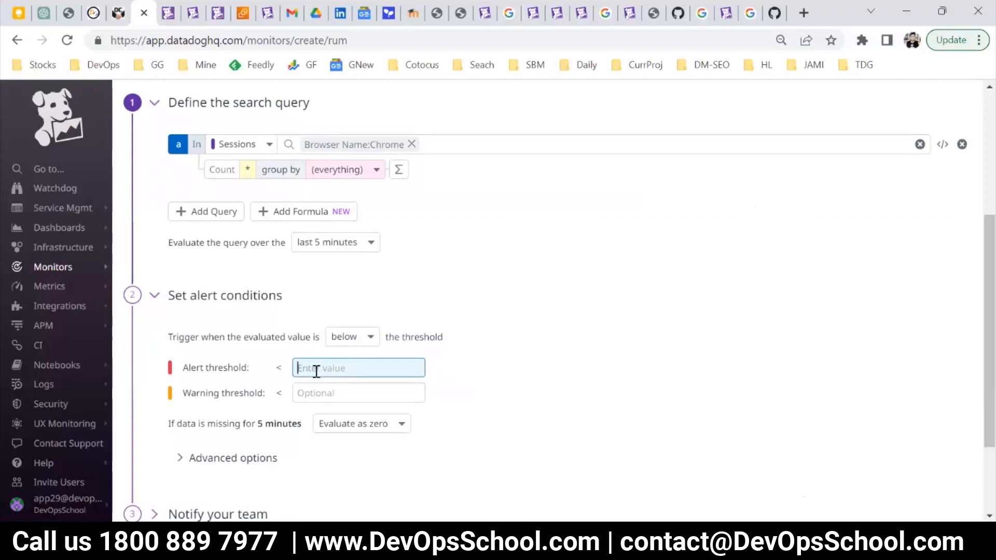
{"action": "type", "text": "3"}
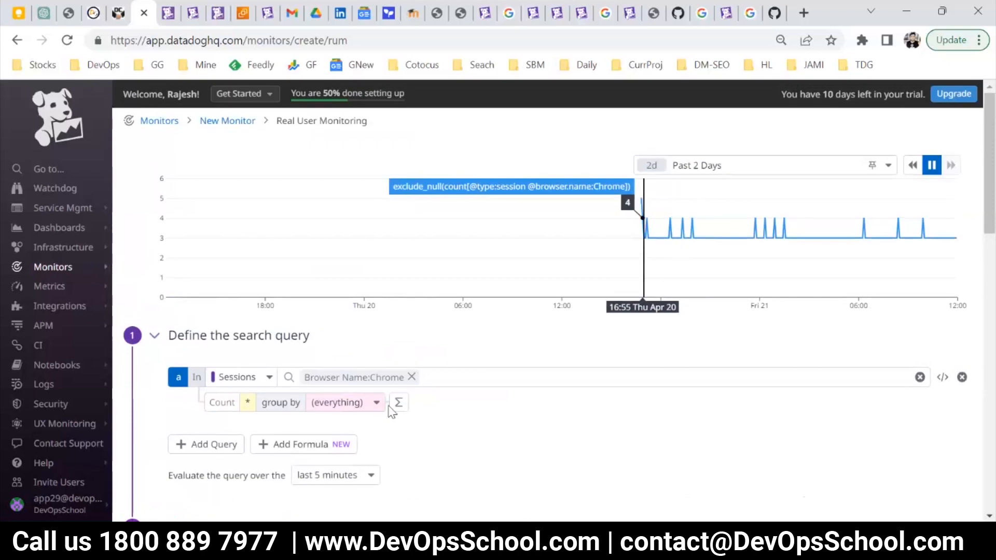
{"action": "scroll", "coordinate": [463, 382], "scroll_direction": "down", "scroll_amount": 3}
{"action": "left_click", "coordinate": [386, 393]}
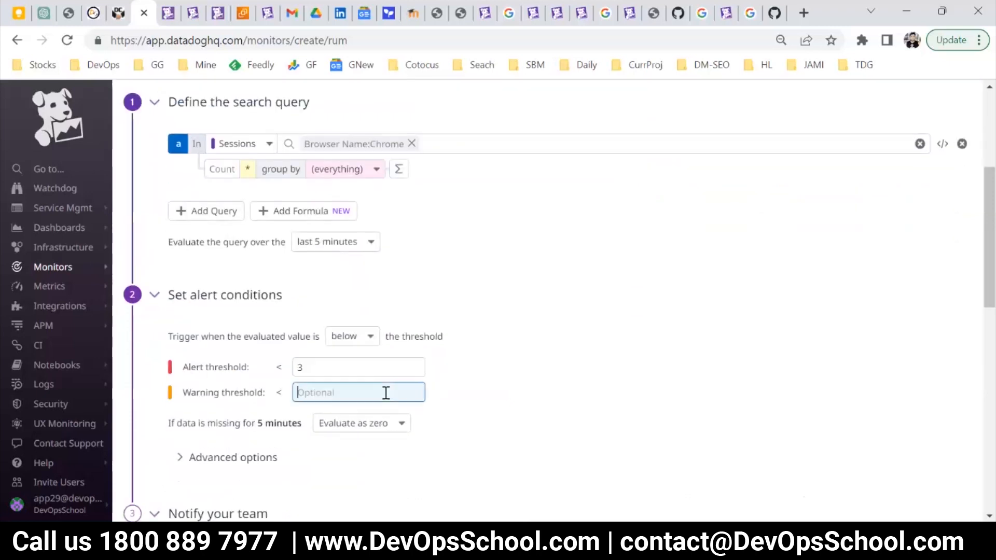
{"action": "type", "text": "2"}
{"action": "key", "text": "BackSpace"}
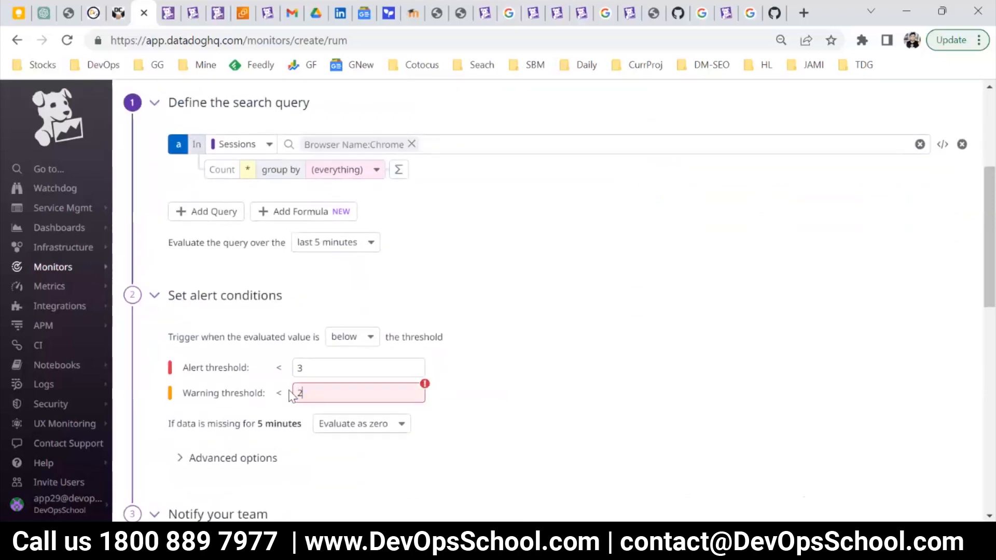
{"action": "type", "text": "4"}
{"action": "left_click", "coordinate": [513, 380]}
{"action": "scroll", "coordinate": [511, 381], "scroll_direction": "up", "scroll_amount": 5}
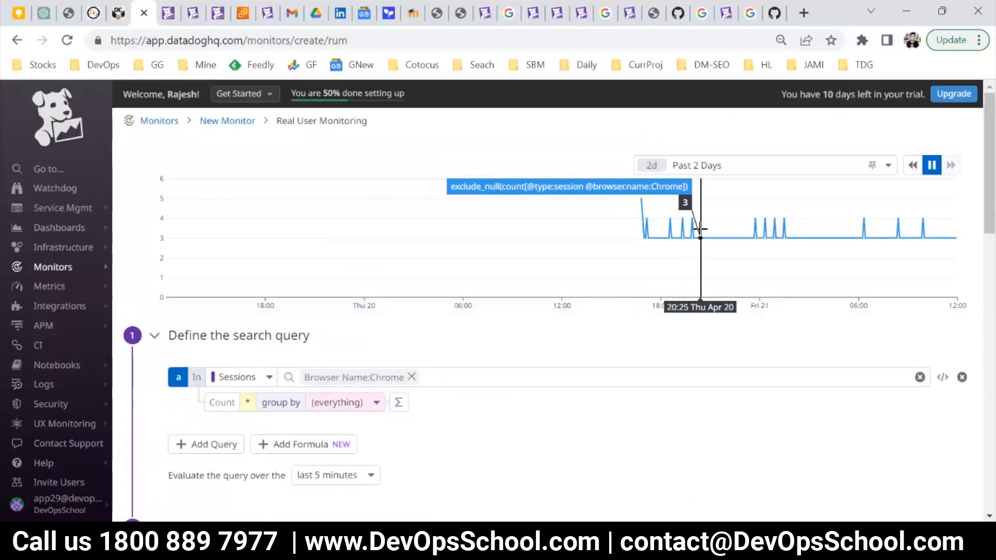
Change the alert threshold to 2 and compare it with the sessions graph.
{"action": "scroll", "coordinate": [671, 358], "scroll_direction": "down", "scroll_amount": 5}
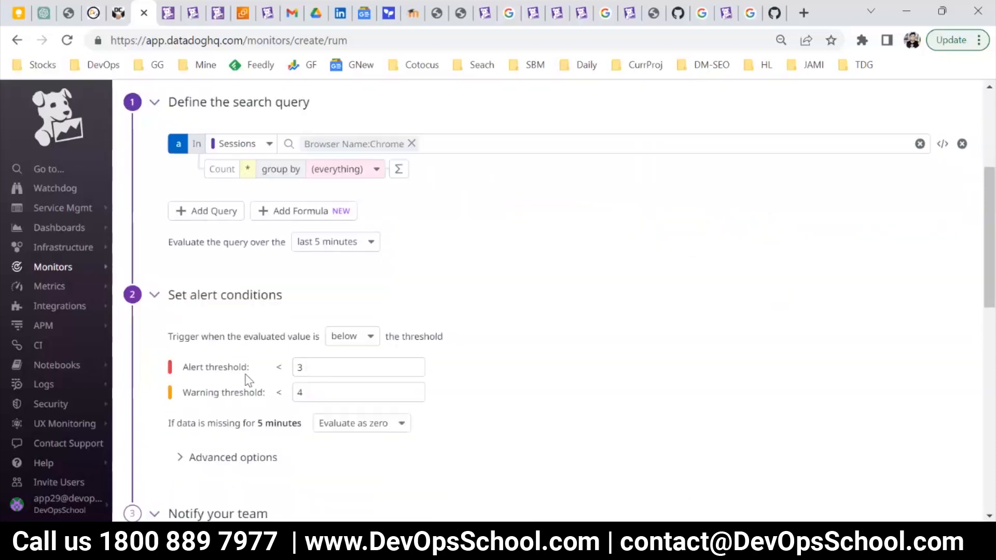
{"action": "scroll", "coordinate": [363, 391], "scroll_direction": "up", "scroll_amount": 1}
{"action": "left_click_drag", "start_coordinate": [298, 444], "coordinate": [432, 445]}
{"action": "scroll", "coordinate": [496, 443], "scroll_direction": "up", "scroll_amount": 3}
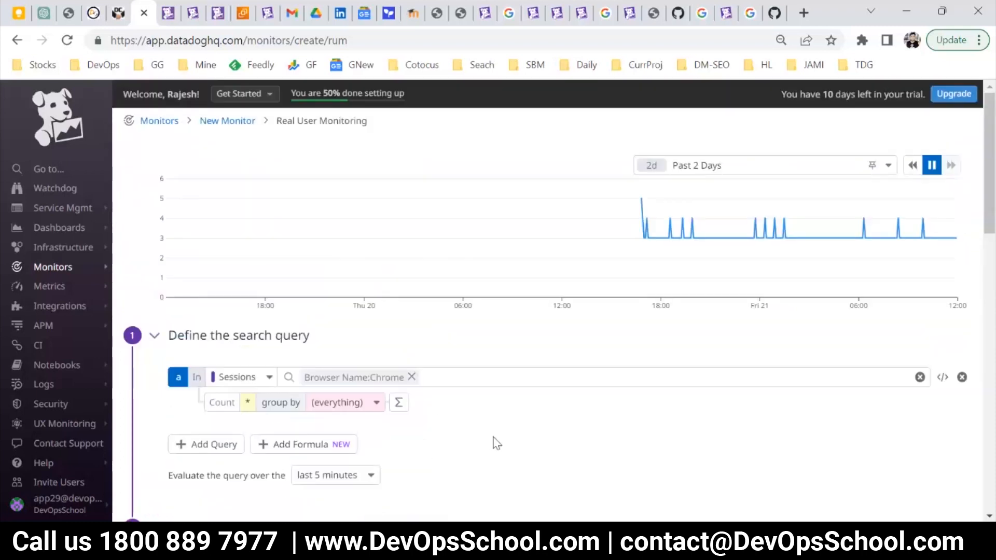
{"action": "scroll", "coordinate": [495, 446], "scroll_direction": "down", "scroll_amount": 6}
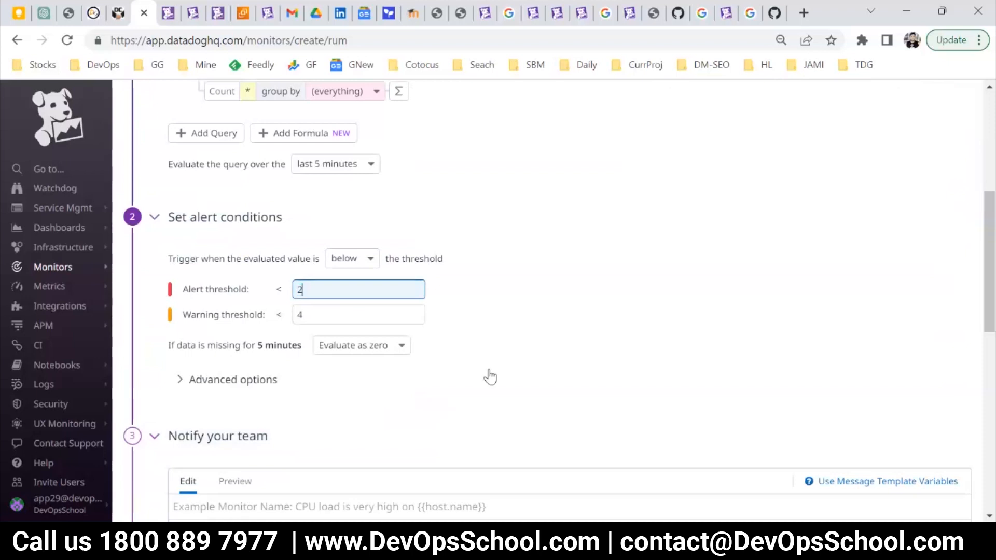
Set the alert threshold to 5 and the warning threshold to 6, and check both against the sessions graph.
{"action": "left_click_drag", "start_coordinate": [313, 292], "coordinate": [292, 296]}
{"action": "type", "text": "5"}
{"action": "left_click_drag", "start_coordinate": [420, 315], "coordinate": [240, 319]}
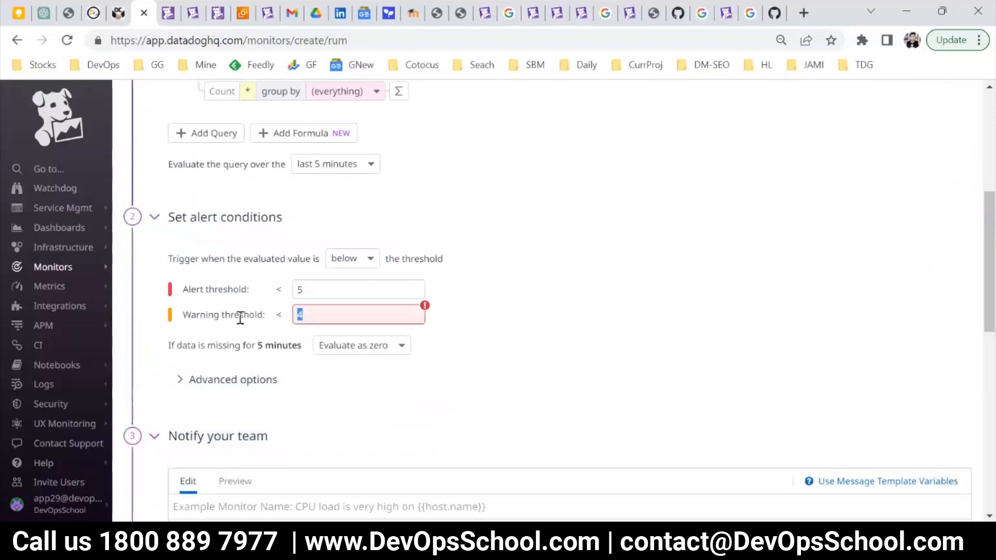
{"action": "type", "text": "6"}
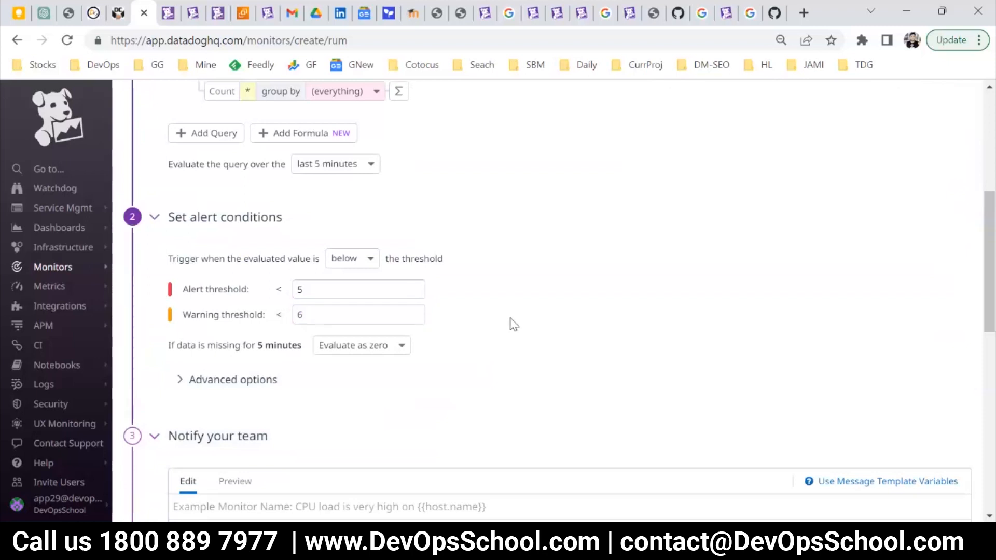
{"action": "scroll", "coordinate": [511, 322], "scroll_direction": "up", "scroll_amount": 6}
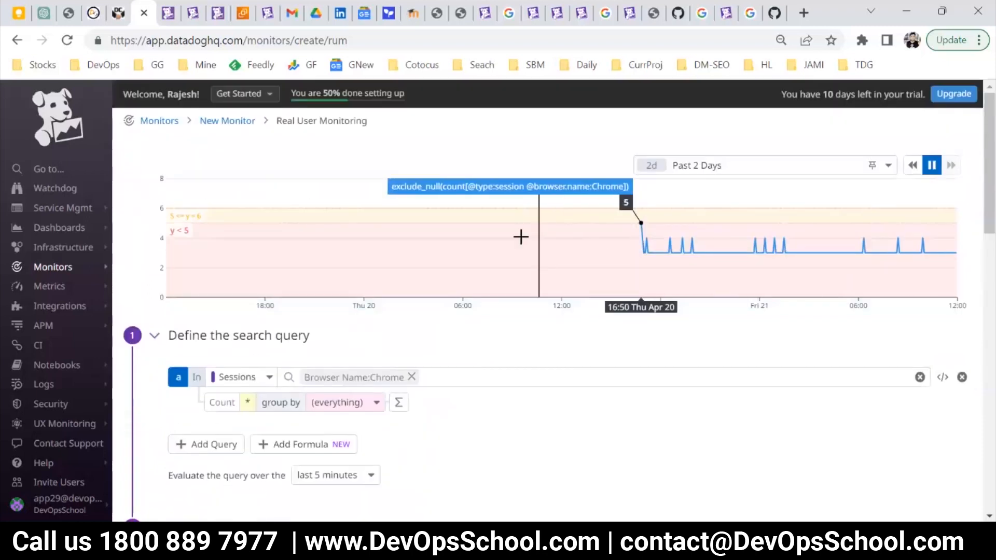
{"action": "scroll", "coordinate": [534, 394], "scroll_direction": "down", "scroll_amount": 4}
{"action": "double_click", "coordinate": [303, 368]}
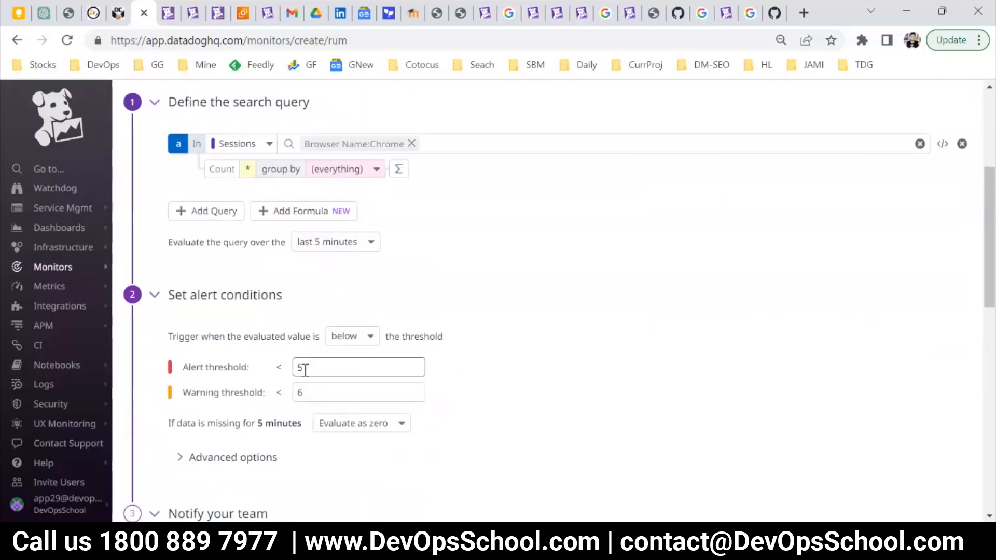
Enter RUM as both the monitor name and the notification message, and create the monitor.
{"action": "scroll", "coordinate": [384, 382], "scroll_direction": "down", "scroll_amount": 3}
{"action": "scroll", "coordinate": [387, 383], "scroll_direction": "down", "scroll_amount": 3}
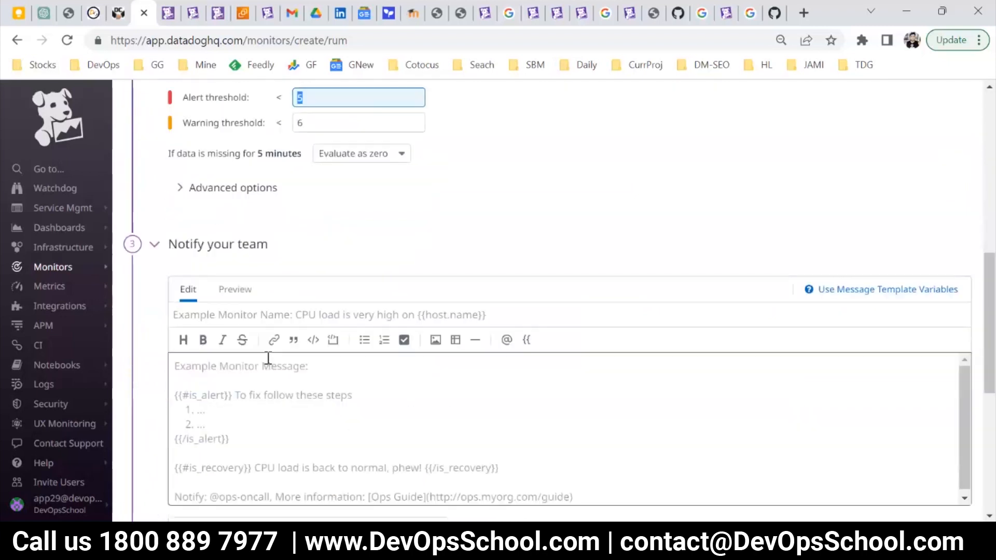
{"action": "left_click", "coordinate": [223, 270]}
{"action": "type", "text": "RUM"}
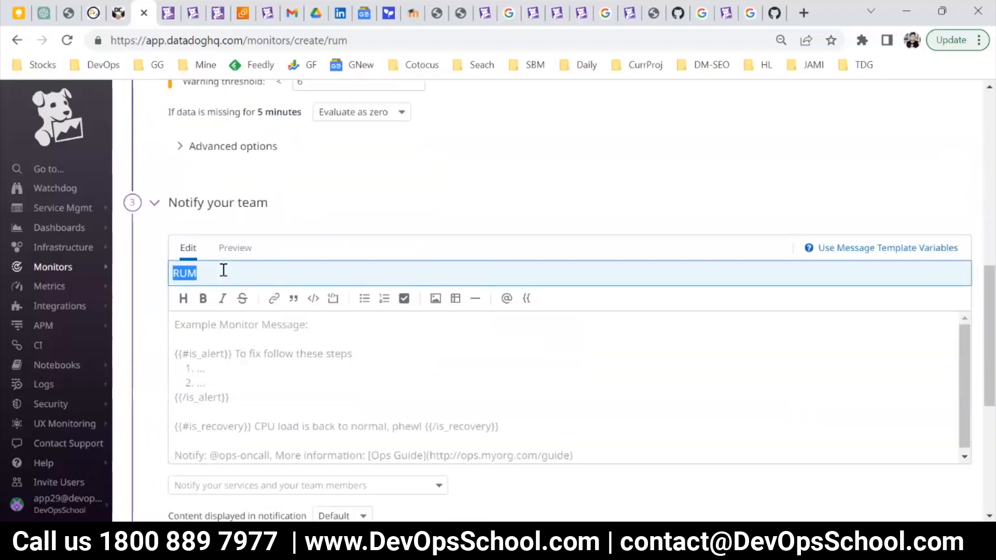
{"action": "left_click", "coordinate": [404, 341]}
{"action": "type", "text": "RUM"}
{"action": "scroll", "coordinate": [402, 352], "scroll_direction": "down", "scroll_amount": 8}
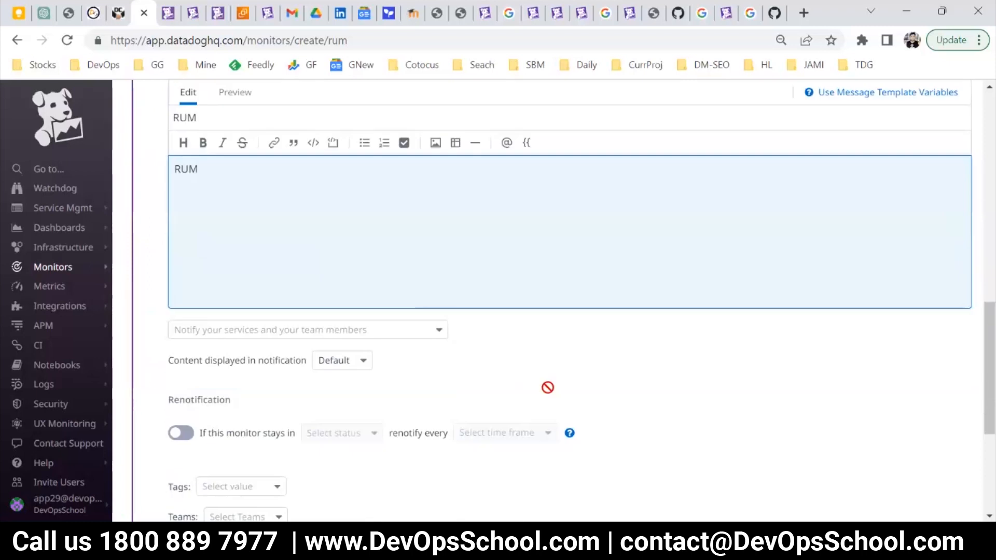
{"action": "left_click", "coordinate": [928, 484]}
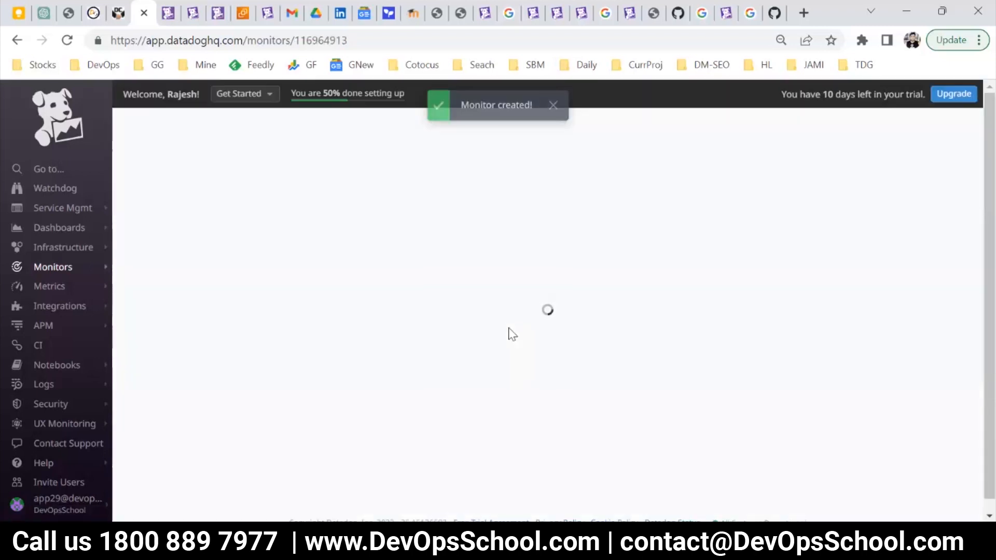
Check the list of all monitors and start another new monitor.
{"action": "mouse_move", "coordinate": [77, 269]}
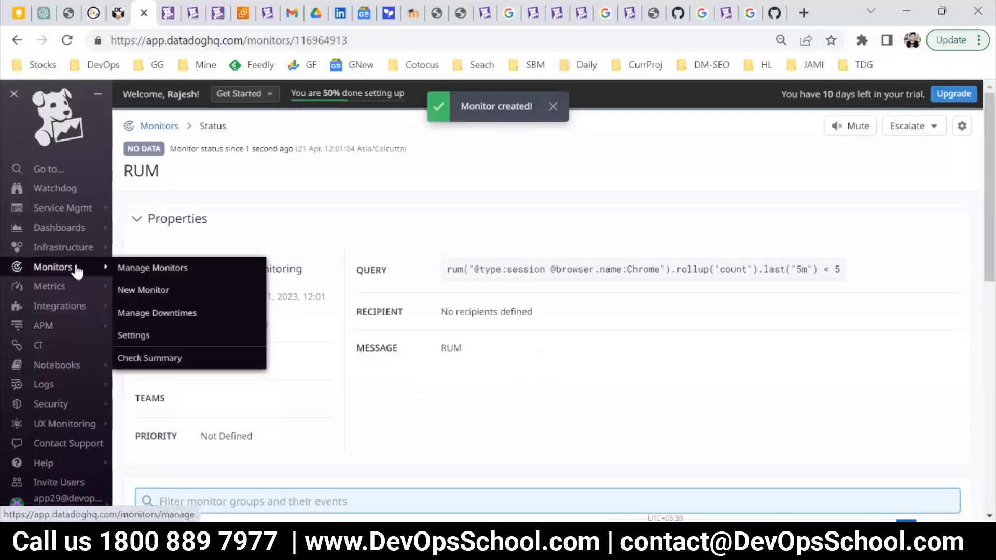
{"action": "left_click", "coordinate": [150, 268]}
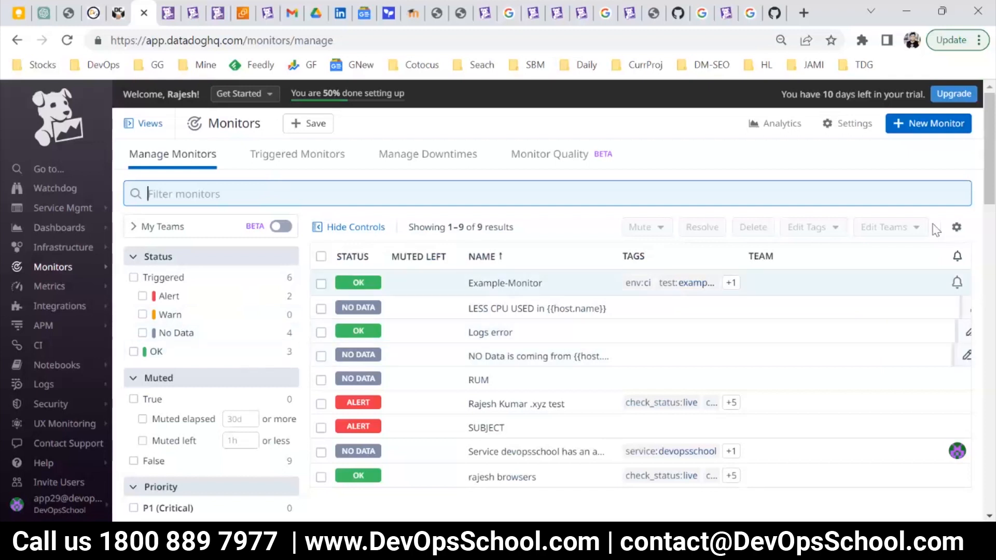
{"action": "left_click", "coordinate": [921, 126]}
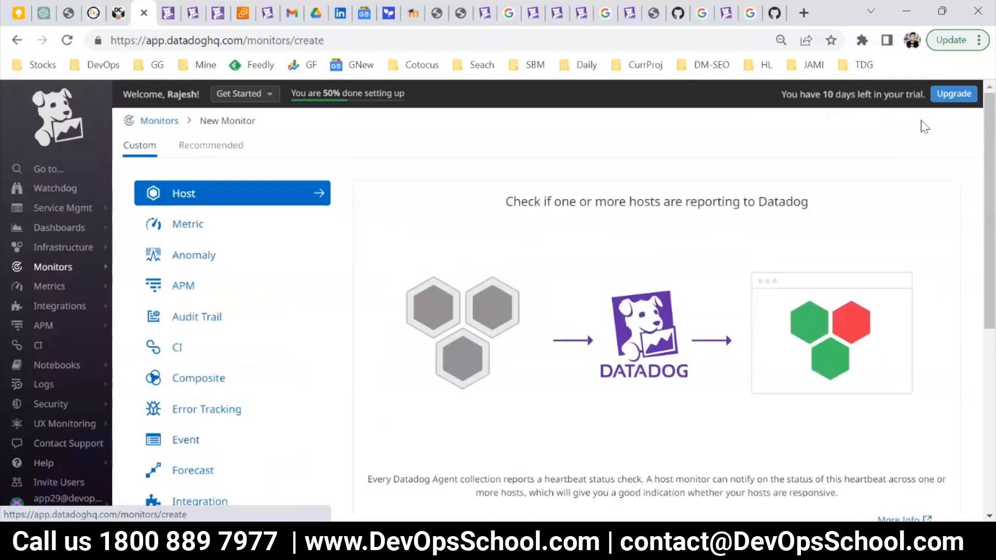
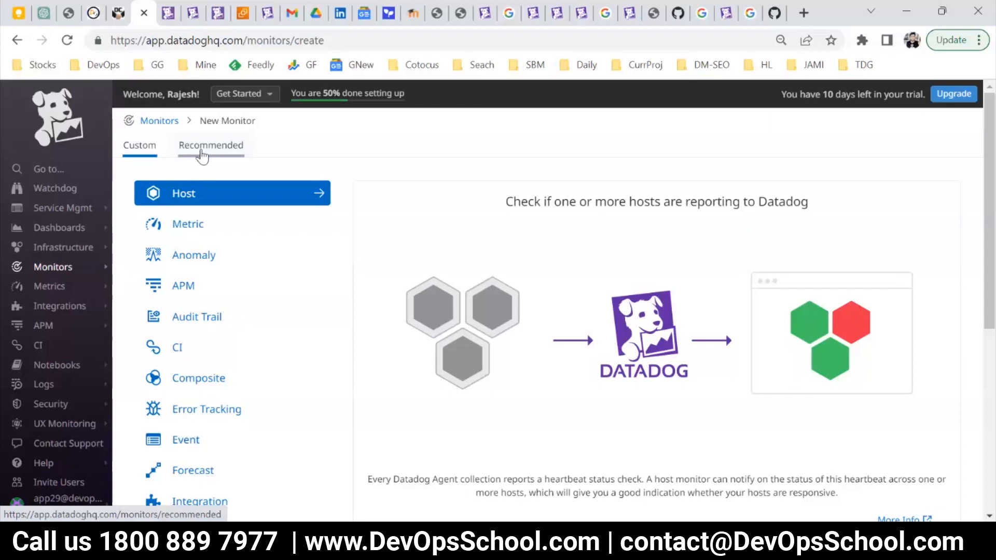
Show the recommended monitors and filter them to the Apache integration.
{"action": "left_click", "coordinate": [202, 155]}
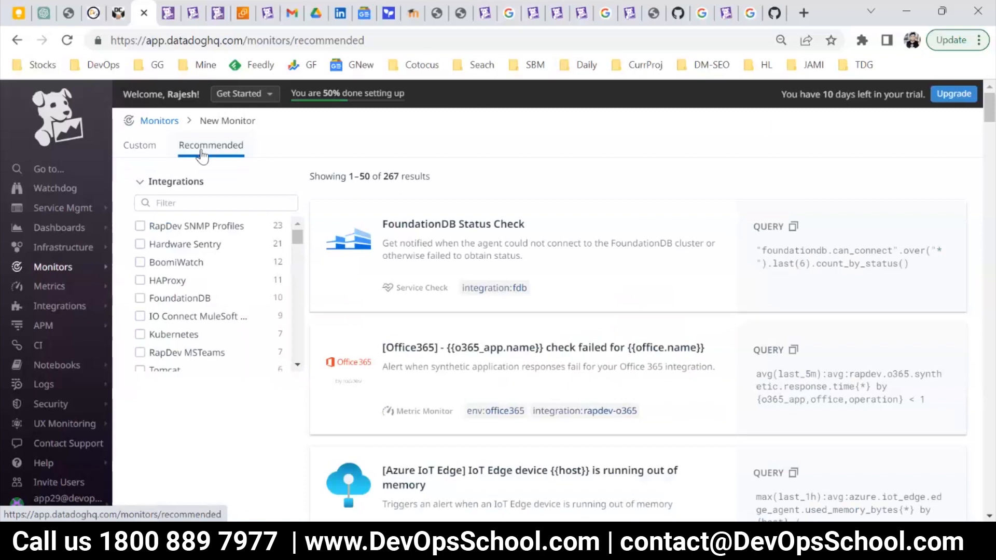
{"action": "left_click", "coordinate": [209, 203]}
{"action": "type", "text": "apache"}
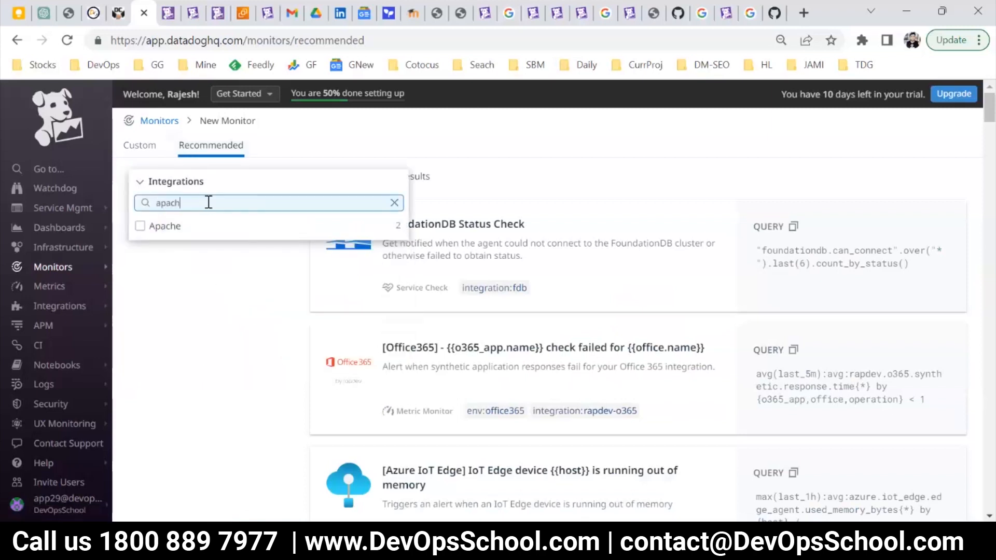
{"action": "left_click", "coordinate": [217, 238]}
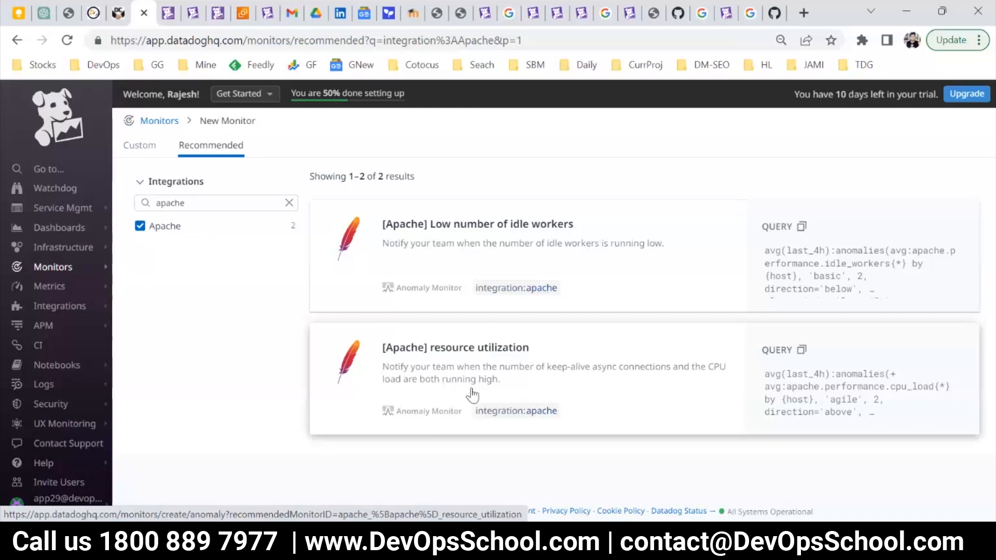
Copy the query of the [Apache] resource utilization monitor and paste it into a new Notepad document.
{"action": "left_click", "coordinate": [802, 349]}
{"action": "key", "text": "super+r"}
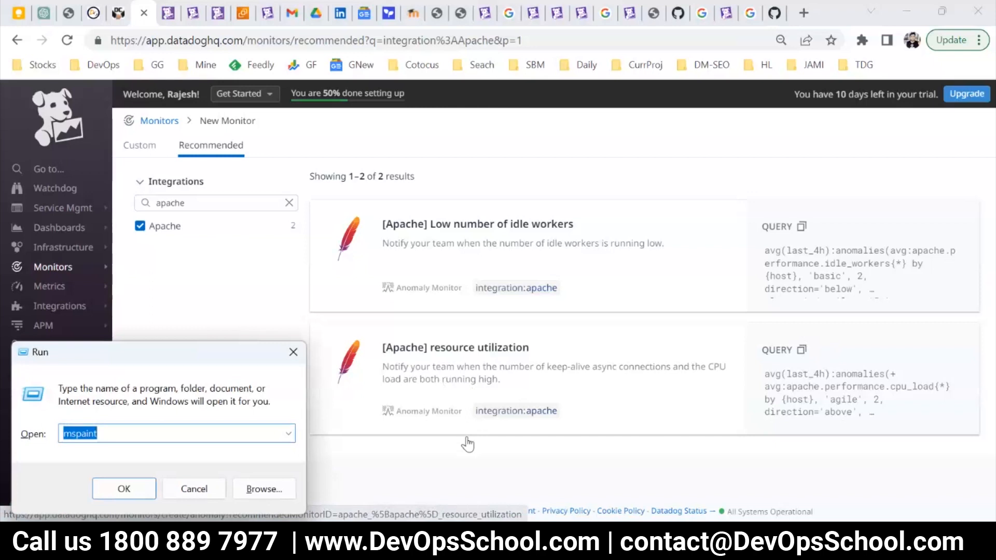
{"action": "type", "text": "n"}
{"action": "key", "text": "Down"}
{"action": "key", "text": "Down"}
{"action": "key", "text": "Return"}
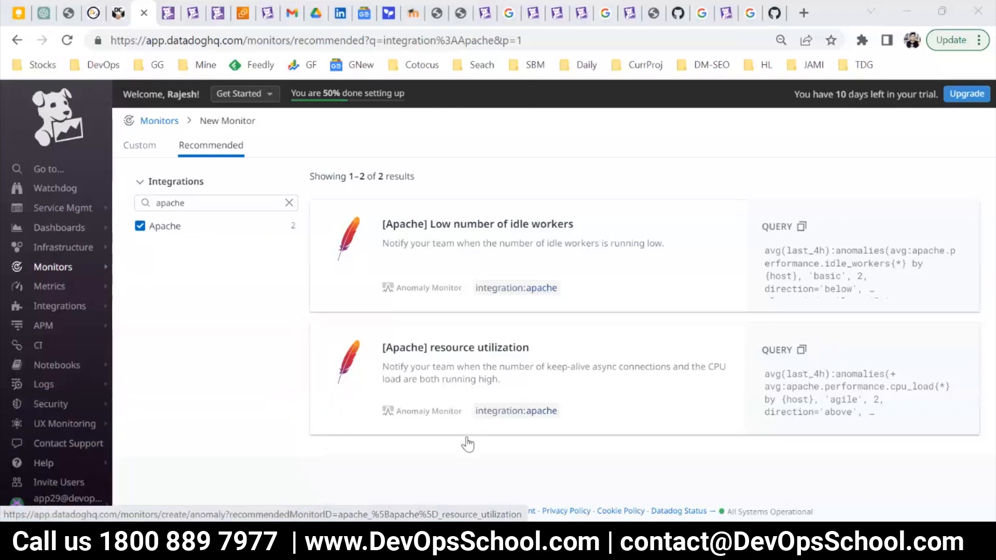
{"action": "key", "text": "ctrl+v"}
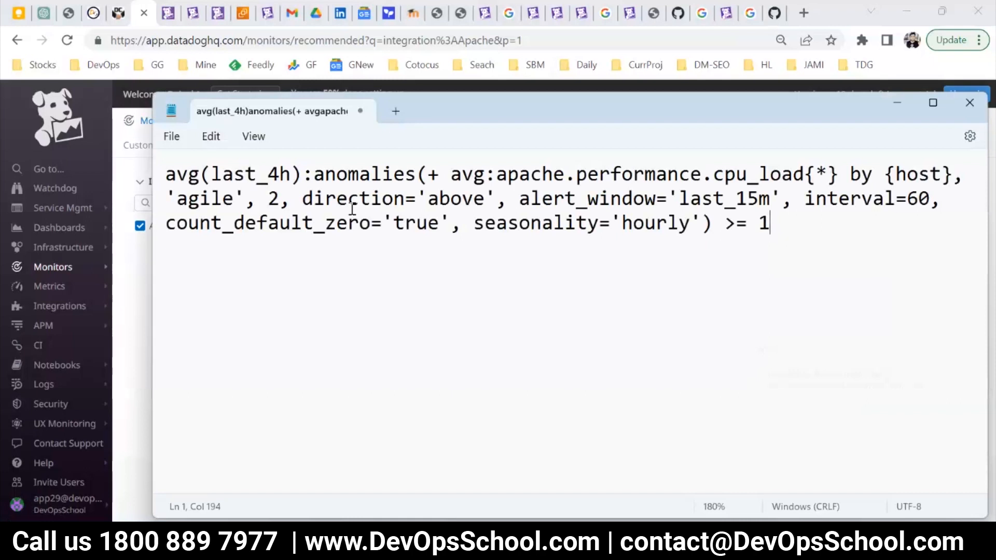
Maximize the Notepad window and examine the query's anomalies function, its arguments and the closing seasonality and threshold condition.
{"action": "left_click_drag", "start_coordinate": [305, 174], "coordinate": [201, 175]}
{"action": "left_click", "coordinate": [347, 263]}
{"action": "double_click", "coordinate": [442, 124]}
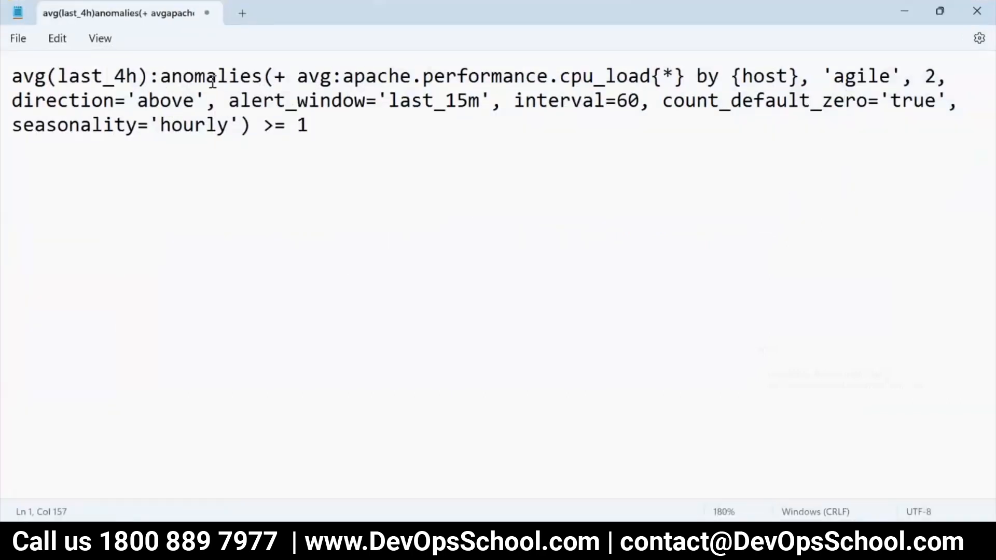
{"action": "double_click", "coordinate": [210, 77]}
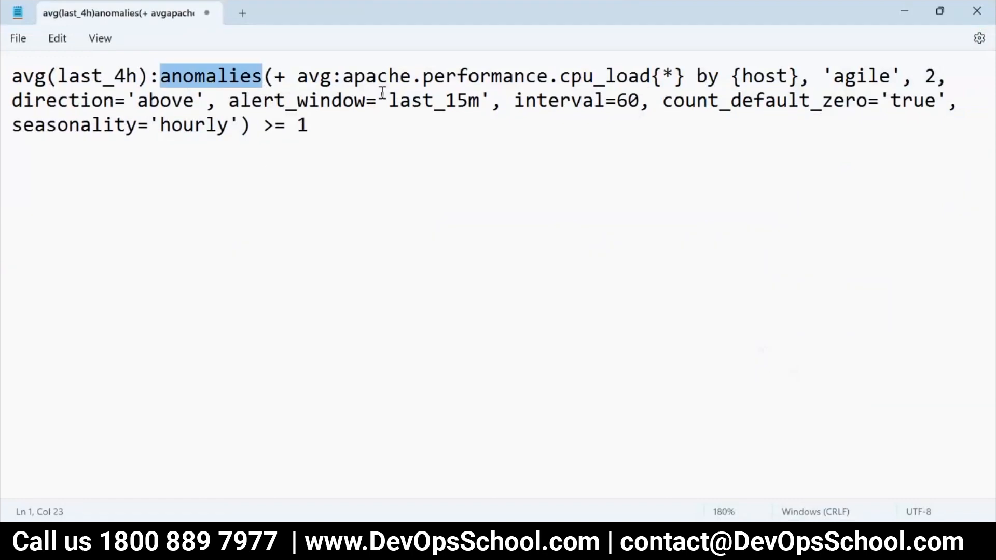
{"action": "left_click_drag", "start_coordinate": [274, 76], "coordinate": [878, 111]}
{"action": "left_click", "coordinate": [451, 140]}
{"action": "left_click", "coordinate": [386, 142]}
{"action": "key", "text": "shift+Home"}
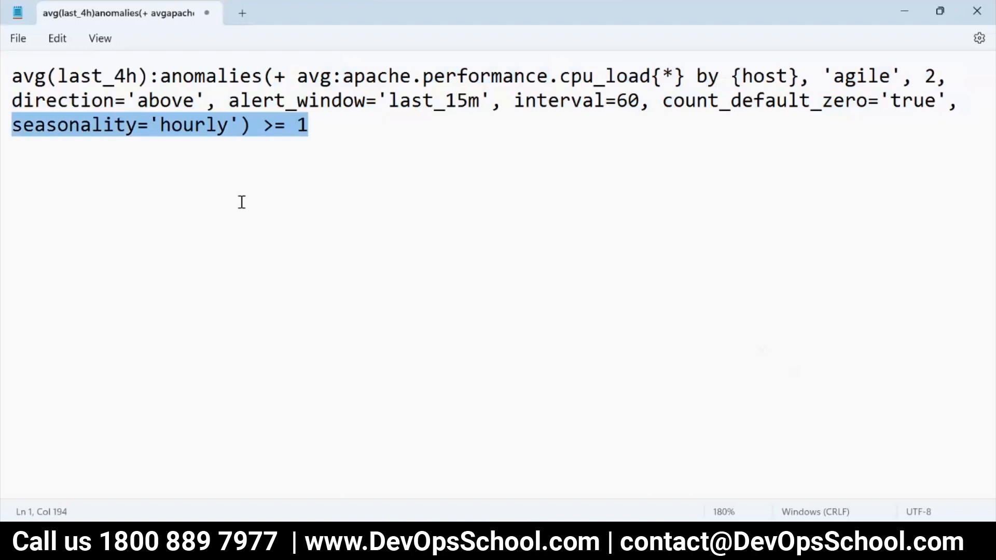
Check the recommended Apache monitors in the browser again and review the complete query in Notepad.
{"action": "key", "text": "alt+Tab"}
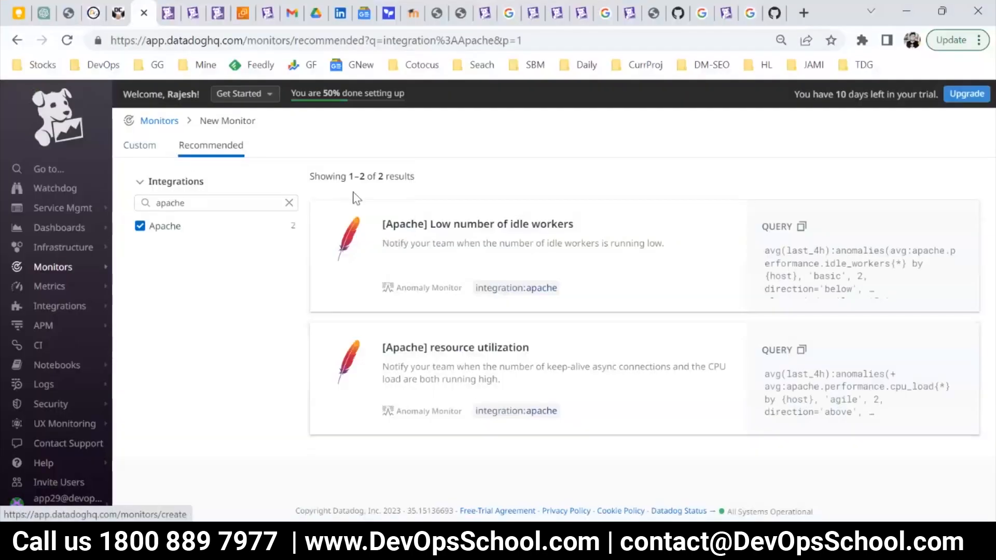
{"action": "key", "text": "alt+Tab"}
{"action": "key", "text": "ctrl+a"}
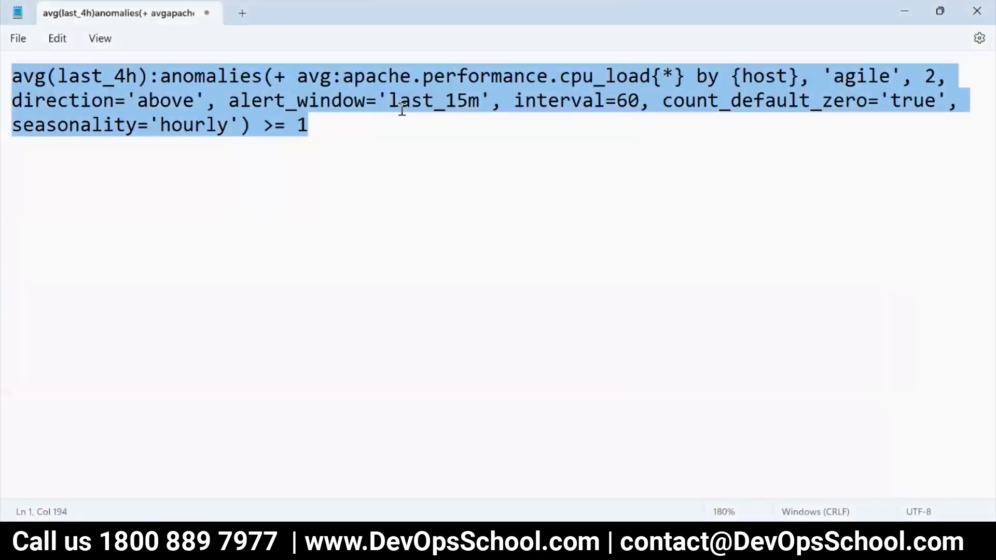
{"action": "left_click", "coordinate": [367, 148]}
{"action": "key", "text": "ctrl+a"}
Switch back to Datadog and create the recommended [Apache] Low number of idle workers monitor with its preset settings.
{"action": "key", "text": "alt+Tab"}
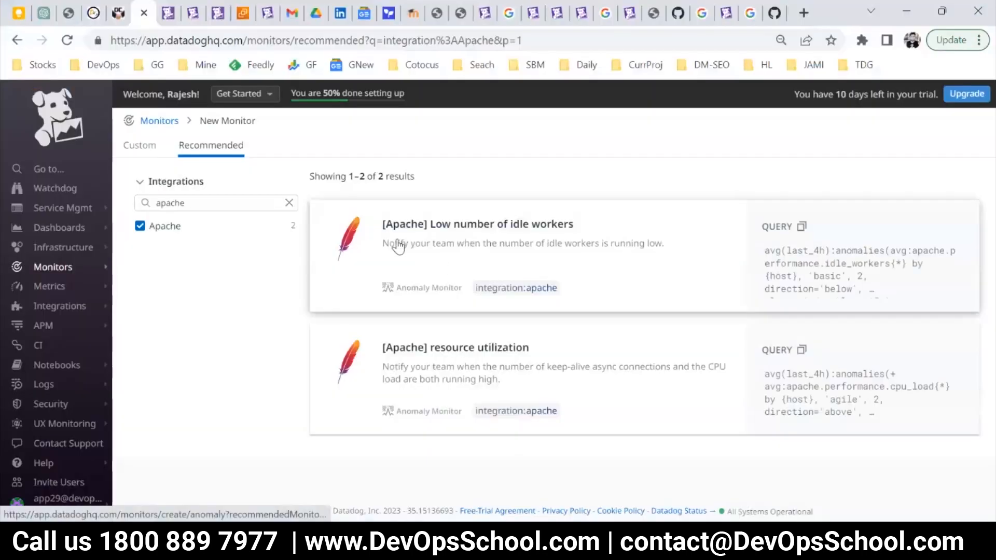
{"action": "left_click", "coordinate": [434, 238]}
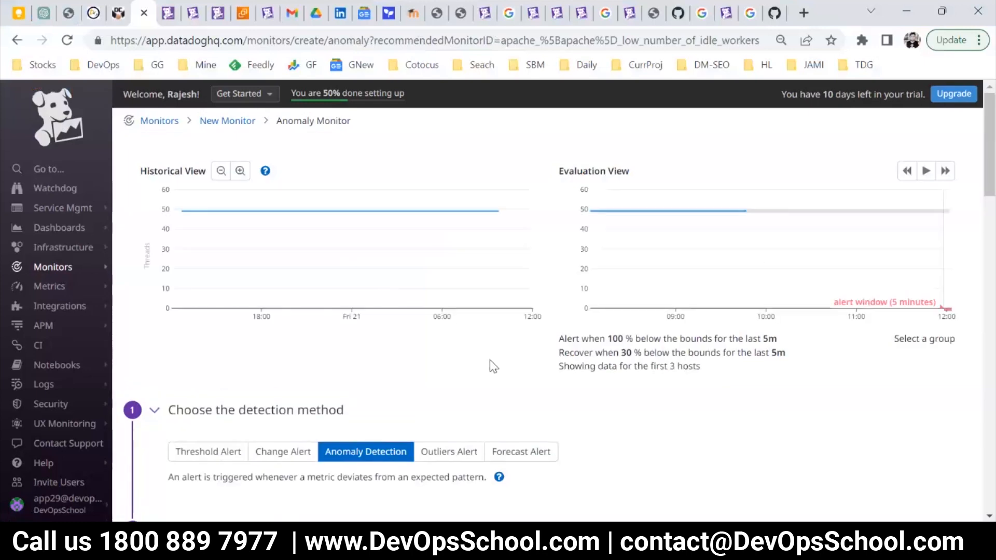
{"action": "scroll", "coordinate": [490, 363], "scroll_direction": "down", "scroll_amount": 20}
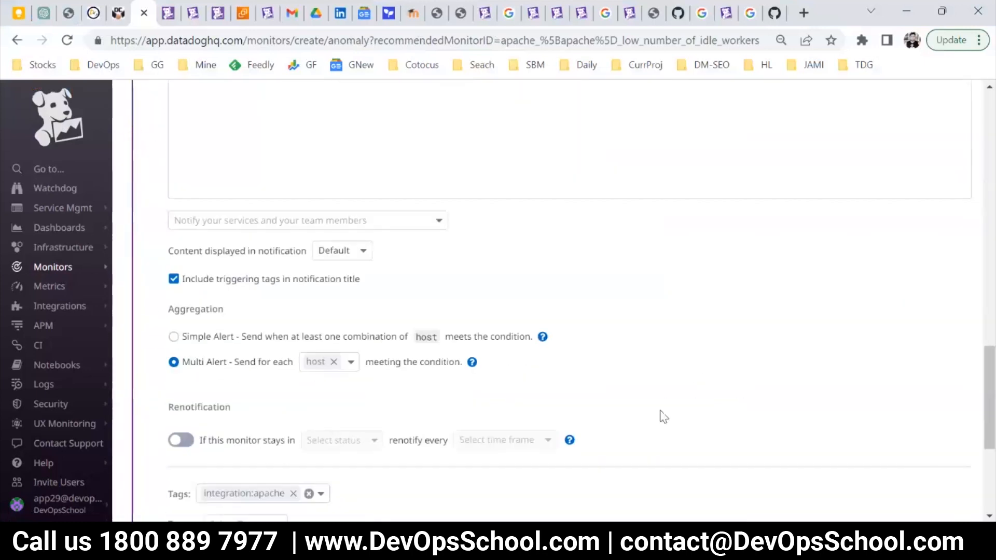
{"action": "scroll", "coordinate": [663, 417], "scroll_direction": "down", "scroll_amount": 5}
{"action": "left_click", "coordinate": [925, 464]}
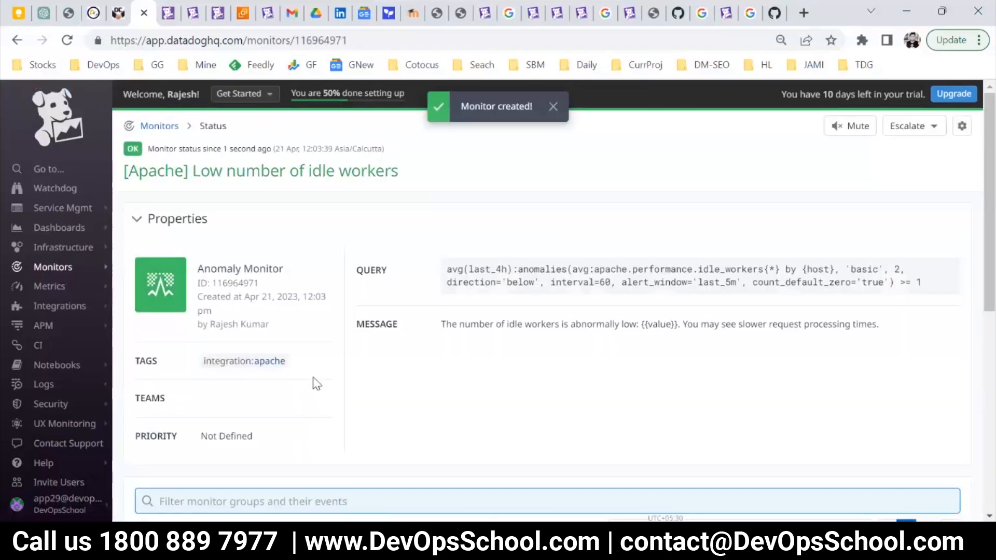
Start another new monitor and search the recommended monitors' integrations for Tomcat.
{"action": "mouse_move", "coordinate": [52, 230]}
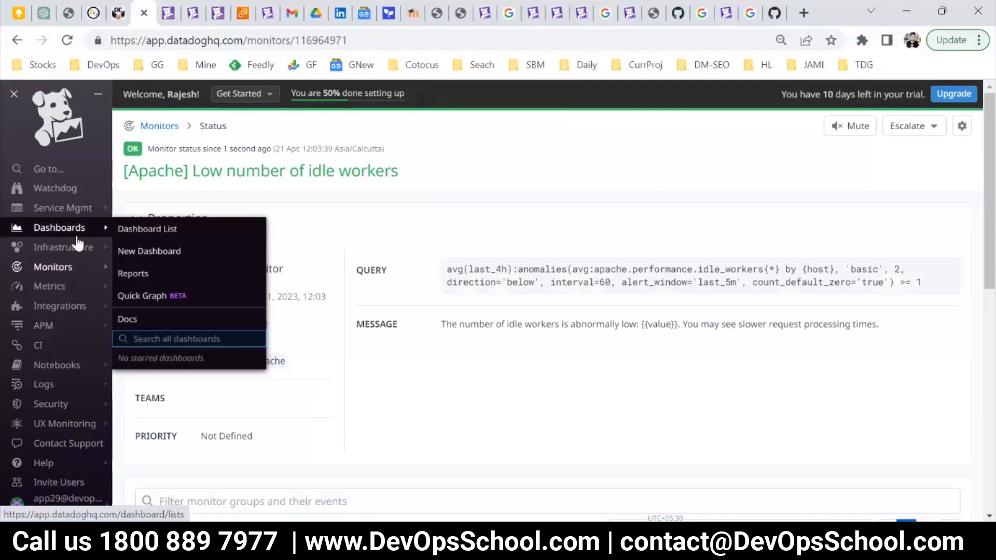
{"action": "mouse_move", "coordinate": [89, 269]}
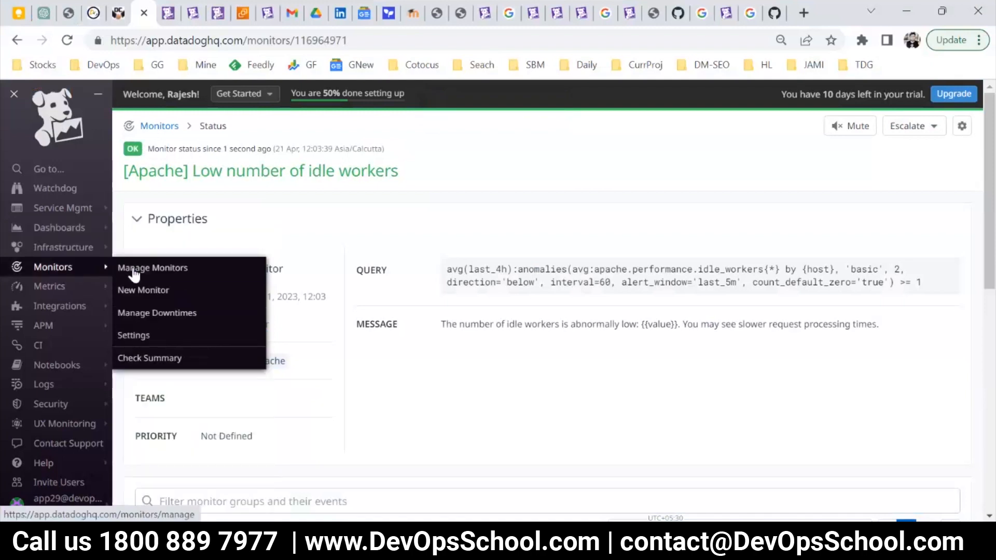
{"action": "left_click", "coordinate": [165, 300]}
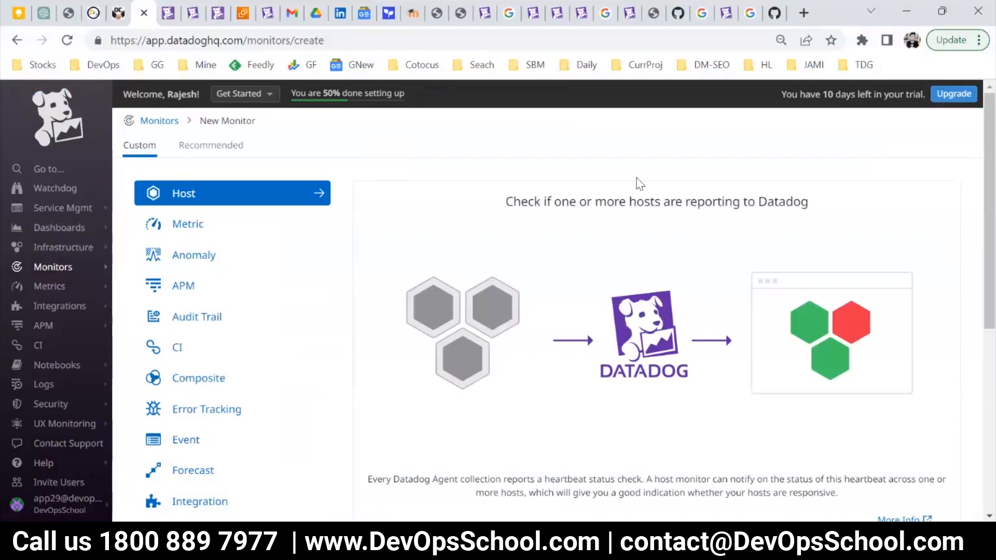
{"action": "left_click", "coordinate": [210, 145]}
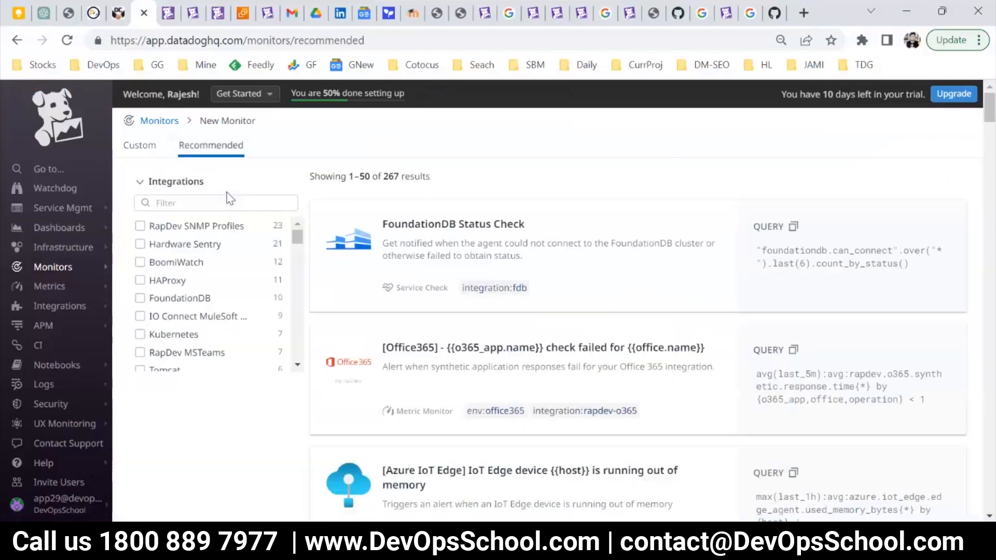
{"action": "left_click", "coordinate": [199, 204]}
{"action": "type", "text": "tomca"}
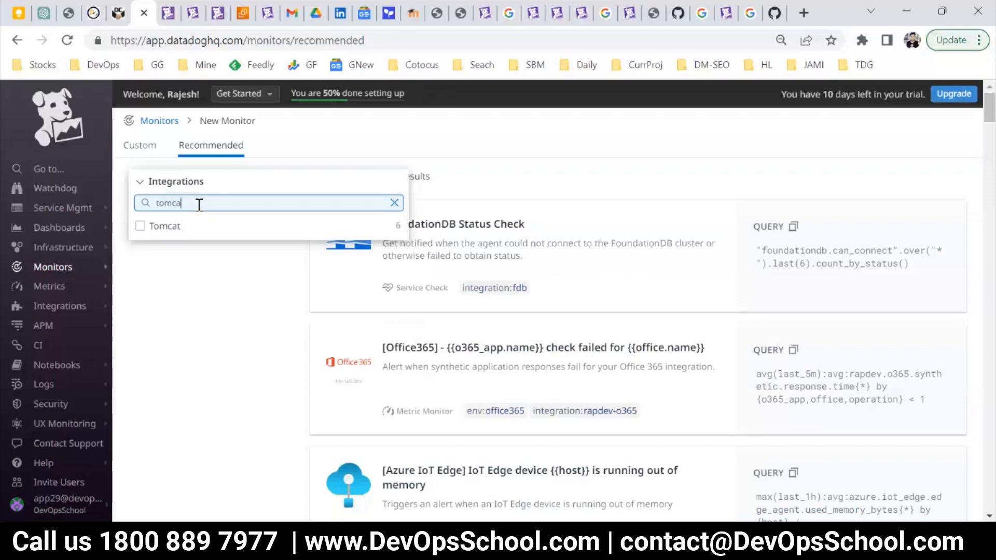
Search the recommended monitors' integrations for docker, "ku" and aws in turn.
{"action": "key", "text": "ctrl+a"}
{"action": "key", "text": "BackSpace"}
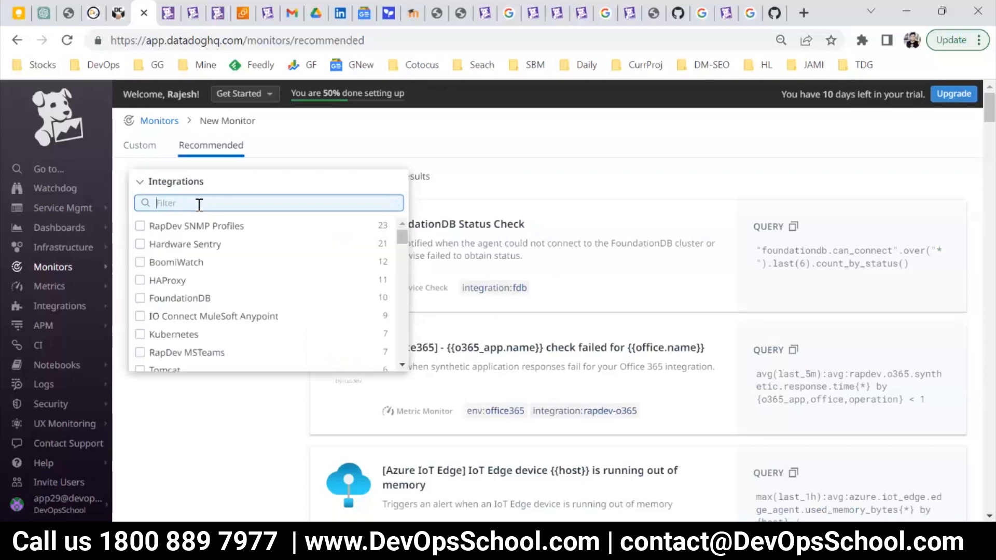
{"action": "type", "text": "docker"}
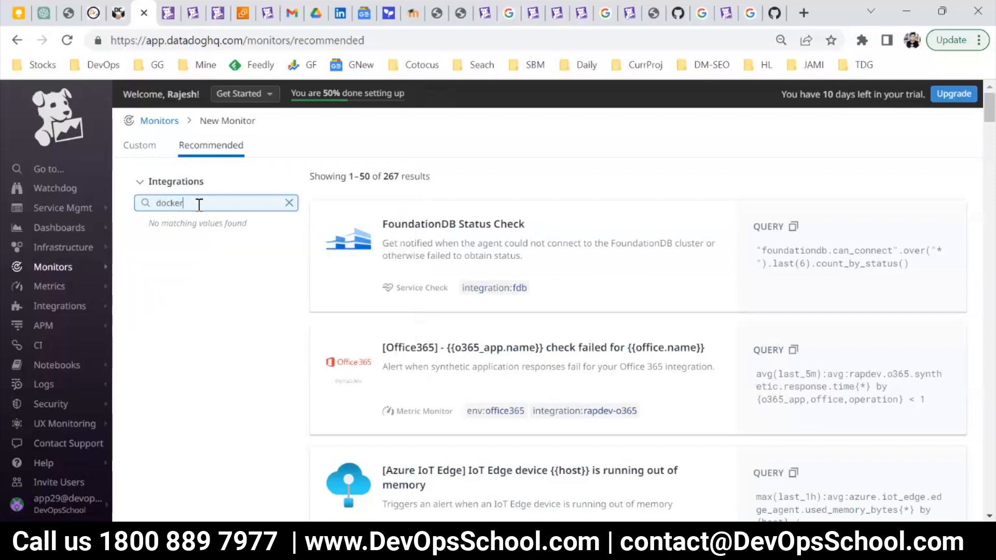
{"action": "key", "text": "BackSpace"}
{"action": "key", "text": "BackSpace"}
{"action": "key", "text": "BackSpace"}
{"action": "key", "text": "BackSpace"}
{"action": "key", "text": "ctrl+a"}
{"action": "type", "text": "ku"}
{"action": "key", "text": "ctrl+a"}
{"action": "type", "text": "aws"}
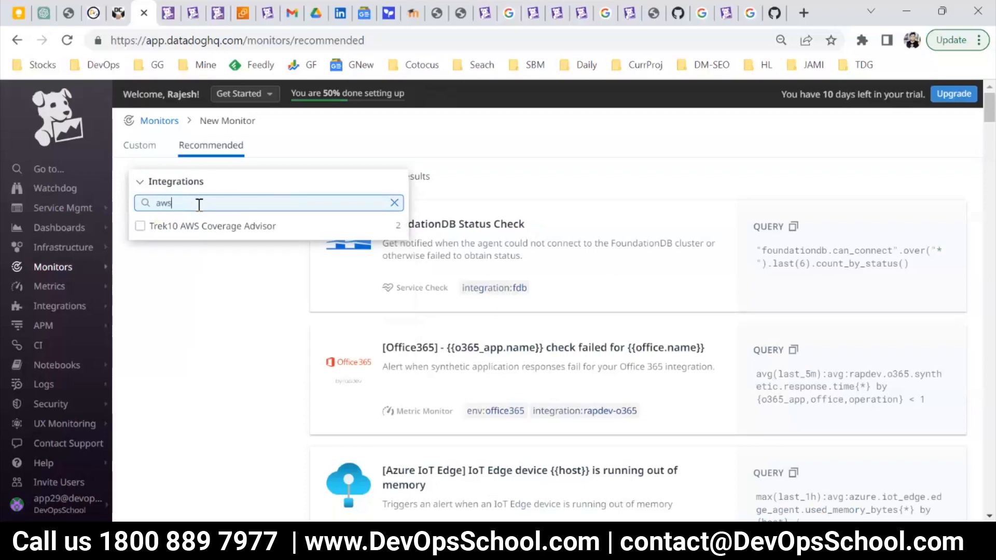
Clear the integration filter and browse the full list of integrations that offer recommended monitors.
{"action": "key", "text": "ctrl+a"}
{"action": "key", "text": "BackSpace"}
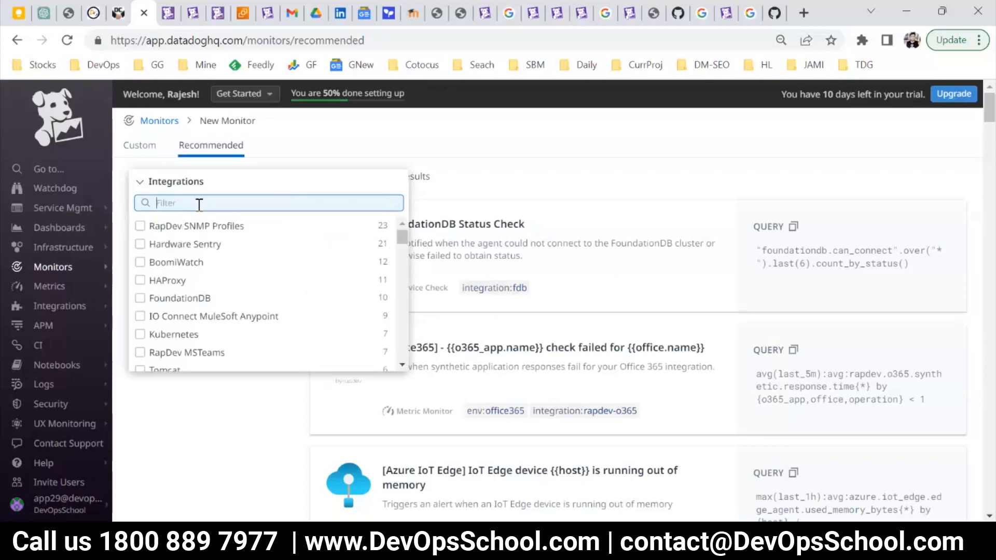
{"action": "scroll", "coordinate": [236, 267], "scroll_direction": "down", "scroll_amount": 5}
{"action": "scroll", "coordinate": [240, 290], "scroll_direction": "down", "scroll_amount": 10}
{"action": "scroll", "coordinate": [291, 345], "scroll_direction": "down", "scroll_amount": 2}
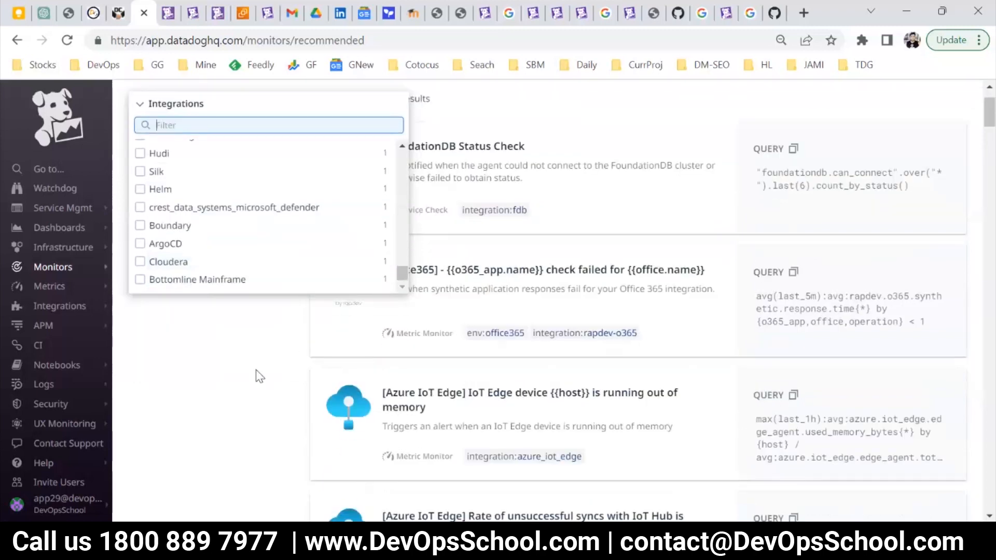
{"action": "scroll", "coordinate": [262, 383], "scroll_direction": "up", "scroll_amount": 2}
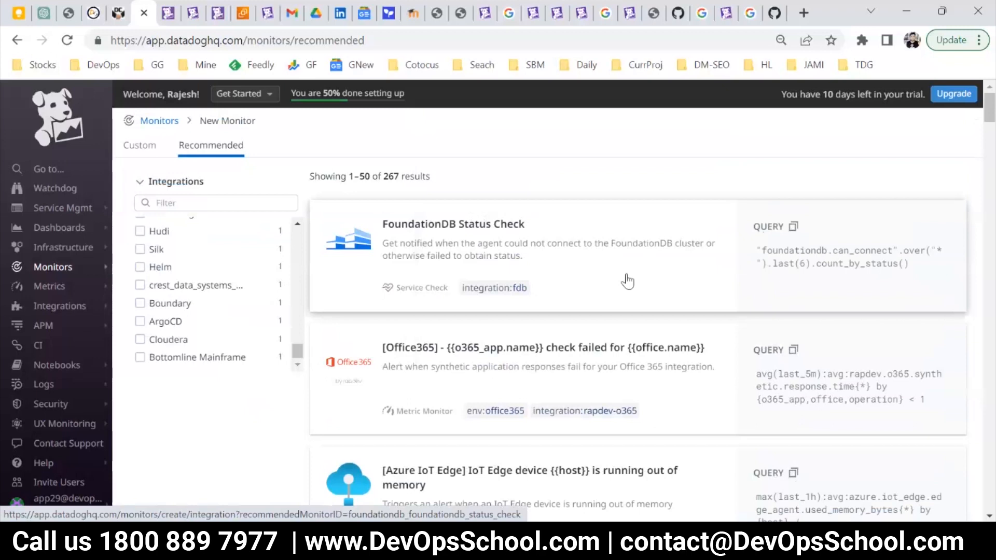
Search Google for "github datadog query" in a new browser tab.
{"action": "left_click", "coordinate": [804, 9]}
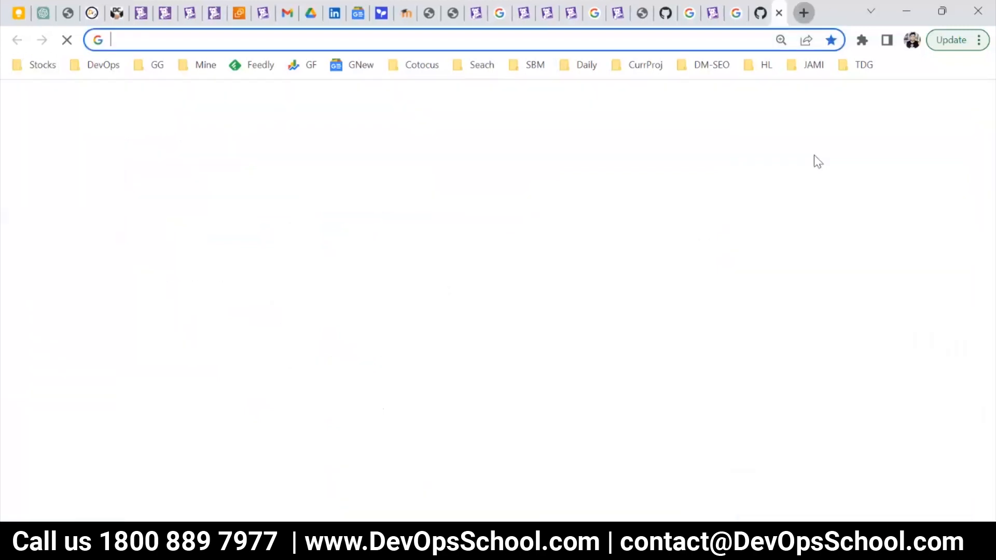
{"action": "type", "text": "git"}
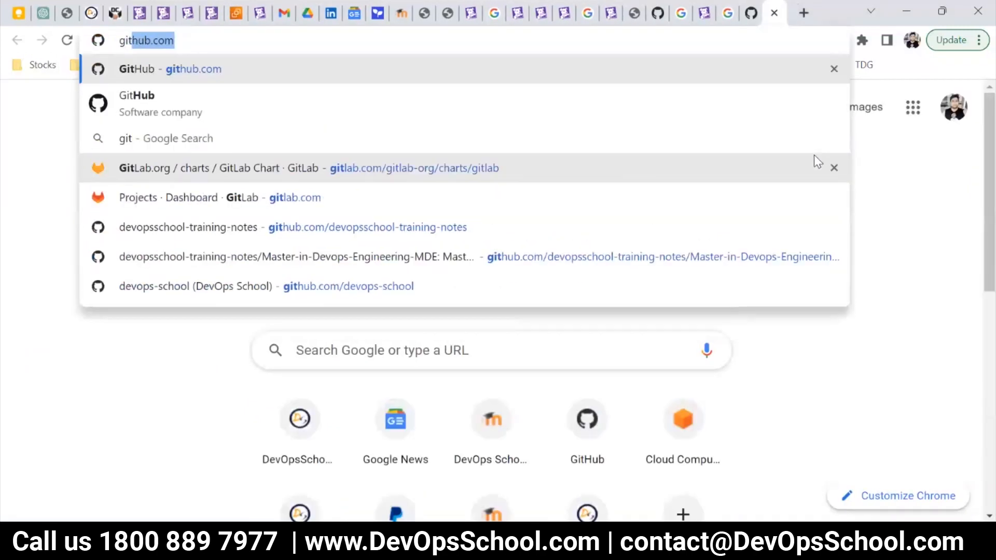
{"action": "type", "text": "hb"}
{"action": "key", "text": "BackSpace"}
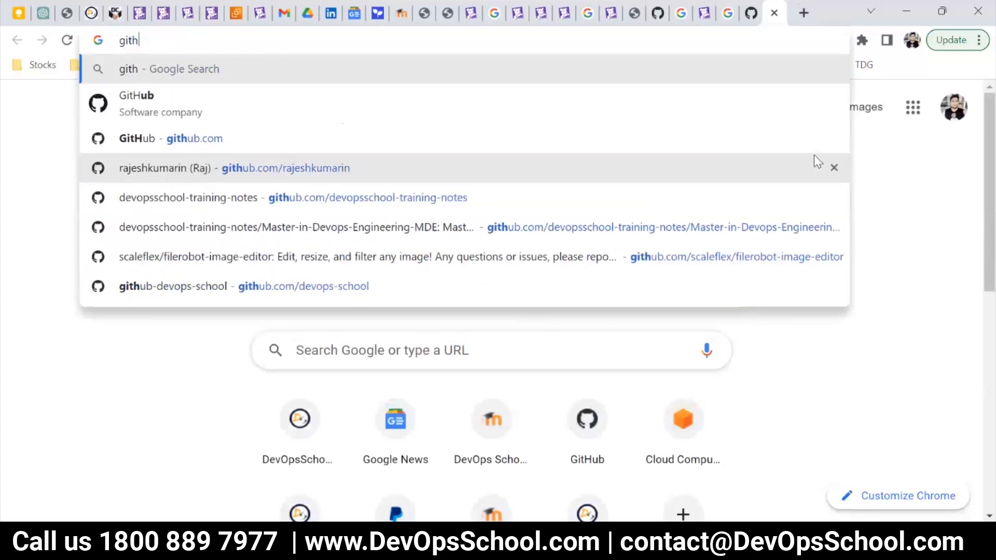
{"action": "type", "text": "ub dt"}
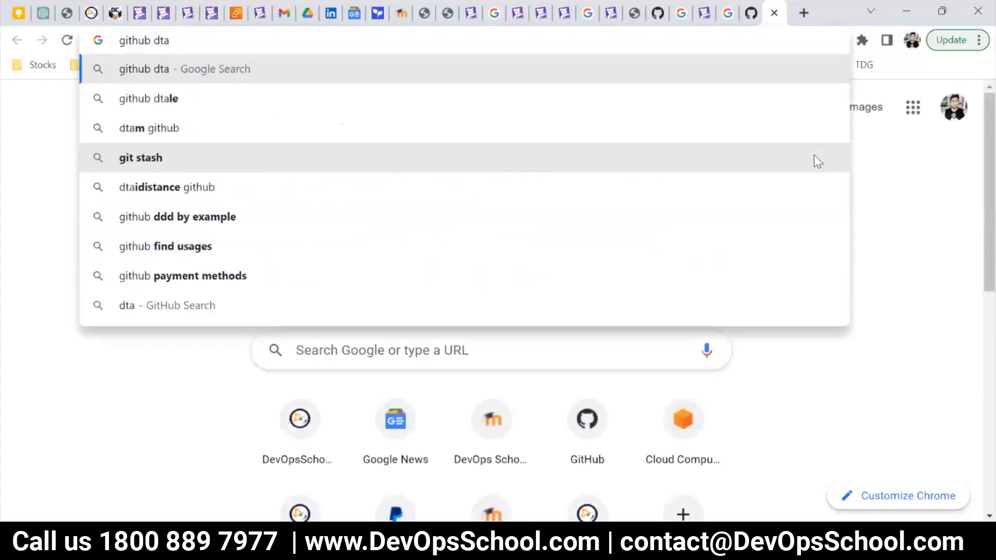
{"action": "key", "text": "BackSpace"}
{"action": "type", "text": "ata"}
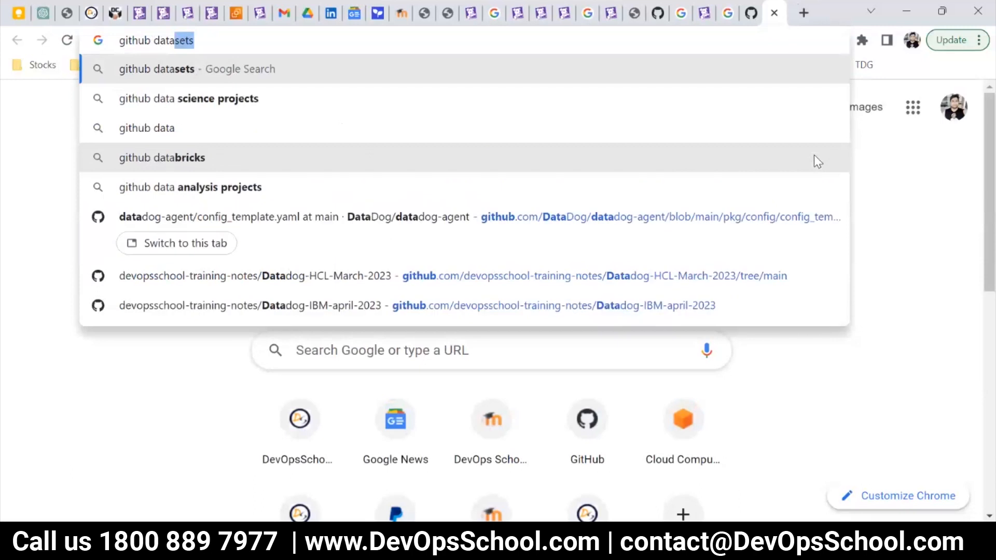
{"action": "type", "text": "dog que"}
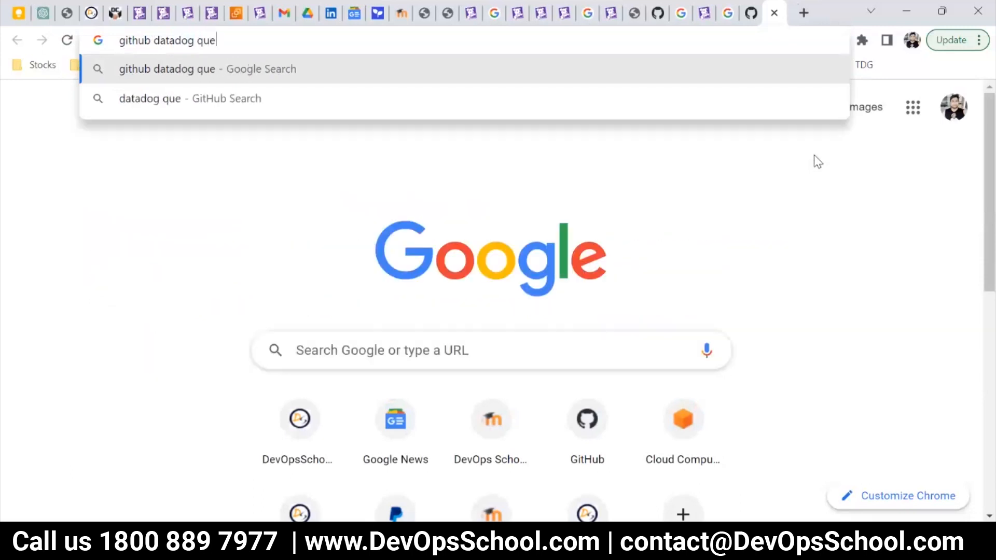
{"action": "type", "text": "ry"}
{"action": "key", "text": "Return"}
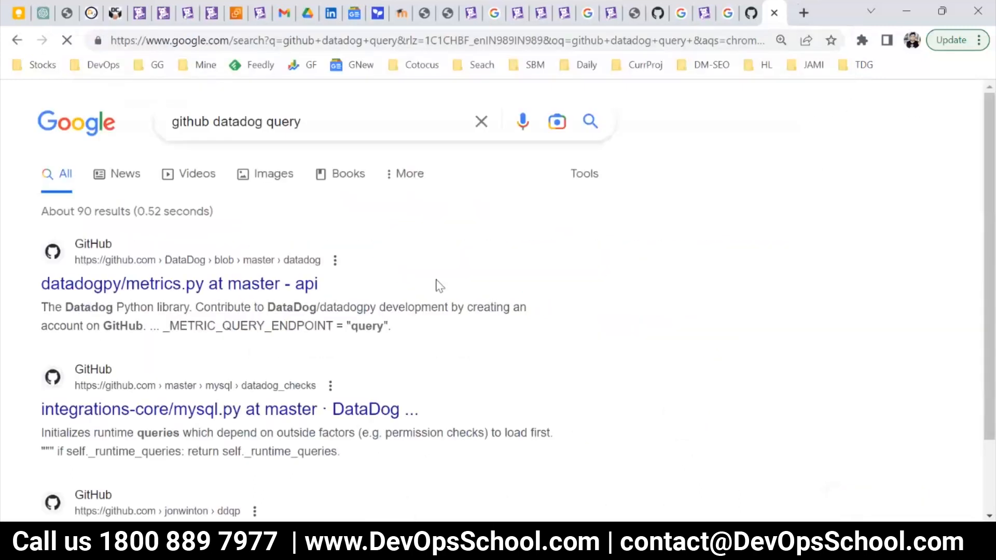
Refine the Google search to "github datadog alert query".
{"action": "left_click", "coordinate": [266, 122]}
{"action": "type", "text": "alert"}
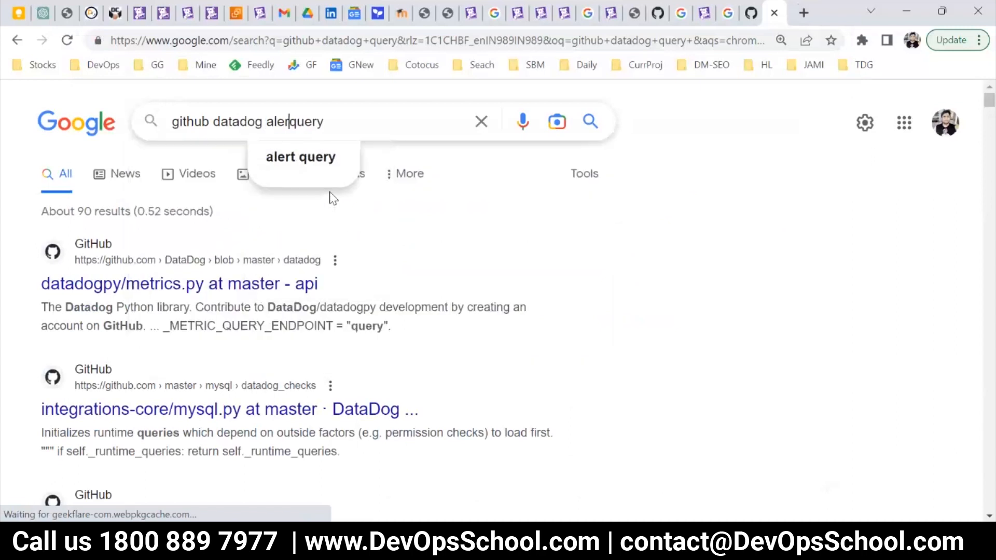
{"action": "key", "text": "Return"}
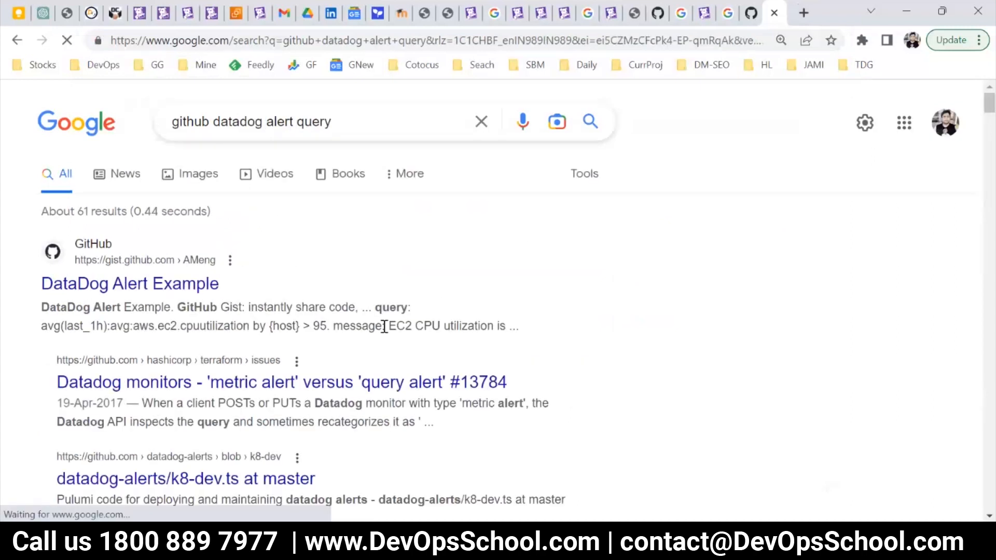
Look through the search results and refine the Google search to "github.com datadog alert query".
{"action": "scroll", "coordinate": [382, 337], "scroll_direction": "down", "scroll_amount": 9}
{"action": "scroll", "coordinate": [374, 353], "scroll_direction": "down", "scroll_amount": 3}
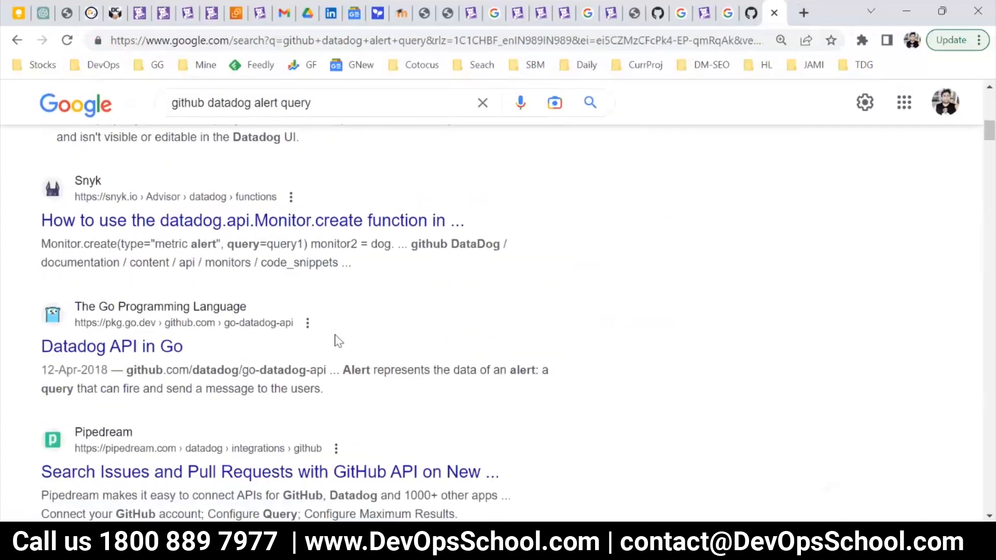
{"action": "scroll", "coordinate": [353, 379], "scroll_direction": "down", "scroll_amount": 3}
{"action": "scroll", "coordinate": [366, 391], "scroll_direction": "down", "scroll_amount": 4}
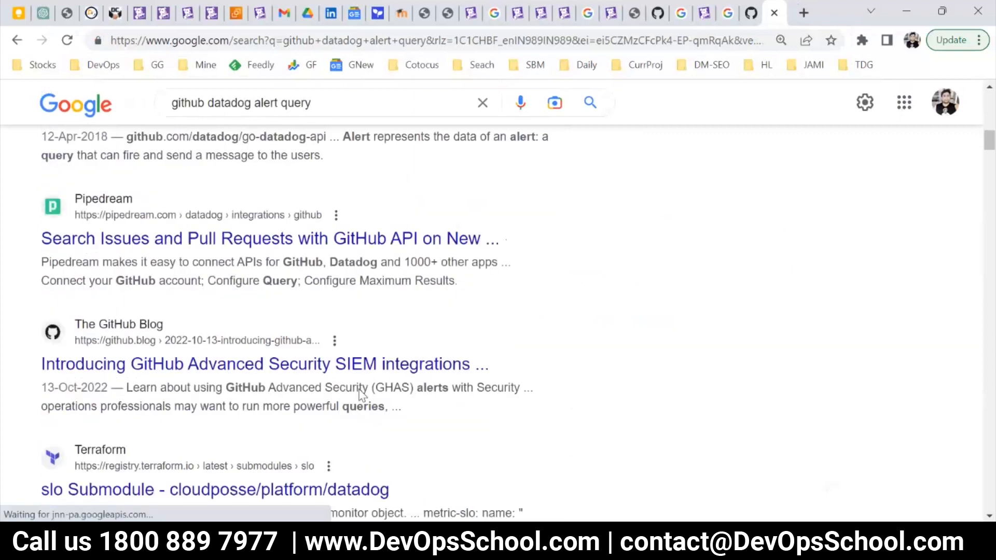
{"action": "scroll", "coordinate": [336, 415], "scroll_direction": "up", "scroll_amount": 10}
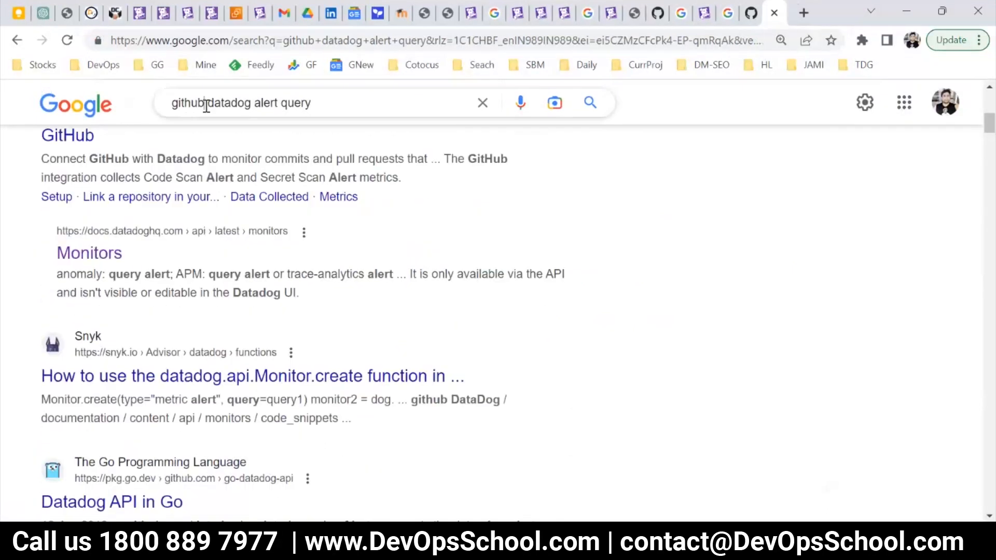
{"action": "left_click", "coordinate": [205, 103]}
{"action": "type", "text": ".com"}
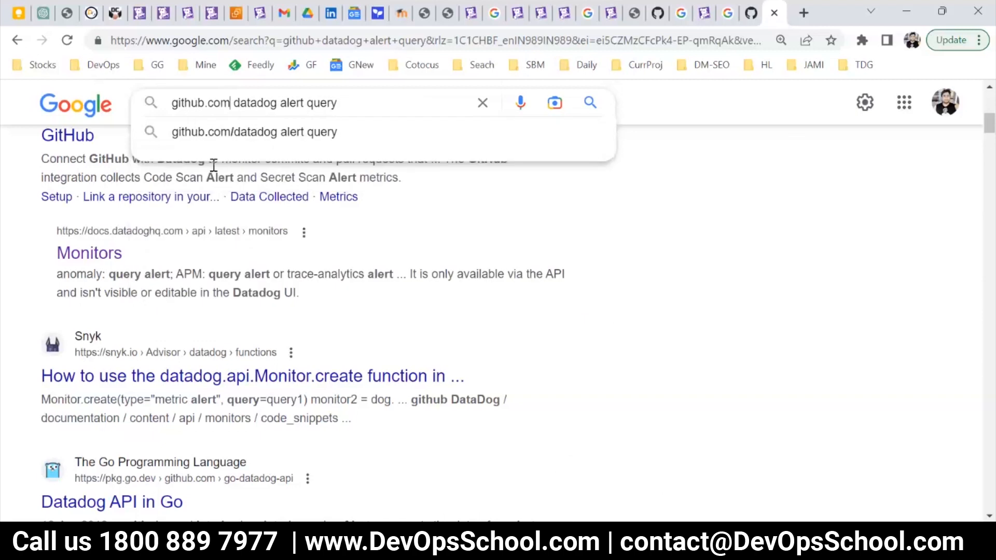
{"action": "key", "text": "Return"}
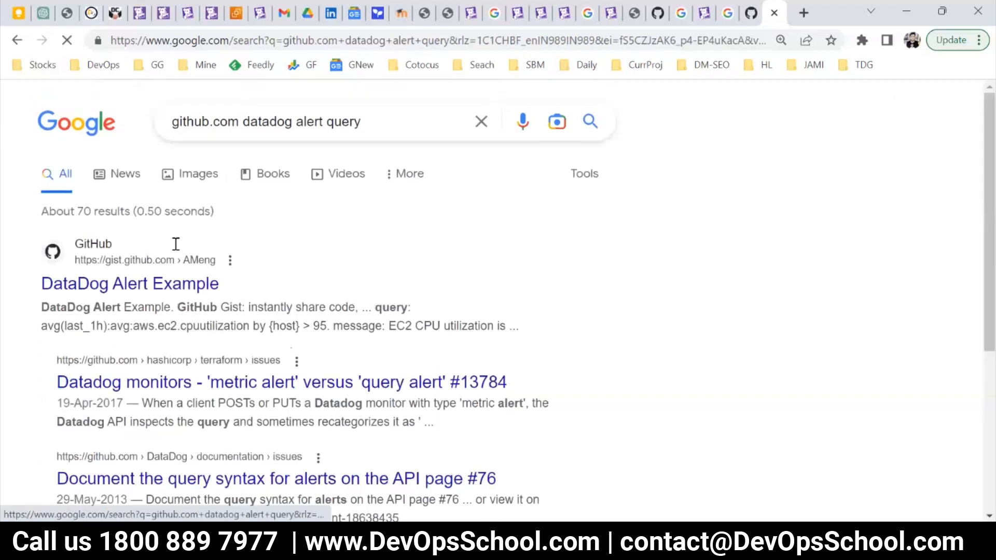
Restrict the Google search to GitHub with the query "site:github.com datadog alert query".
{"action": "scroll", "coordinate": [173, 244], "scroll_direction": "down", "scroll_amount": 6}
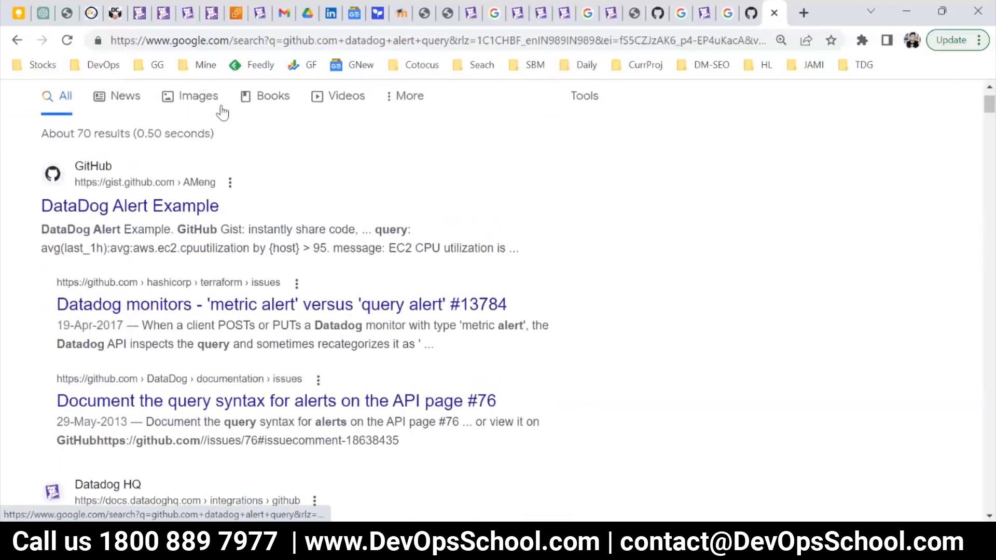
{"action": "scroll", "coordinate": [243, 128], "scroll_direction": "up", "scroll_amount": 2}
{"action": "left_click", "coordinate": [174, 121]}
{"action": "type", "text": "site:"}
{"action": "key", "text": "Return"}
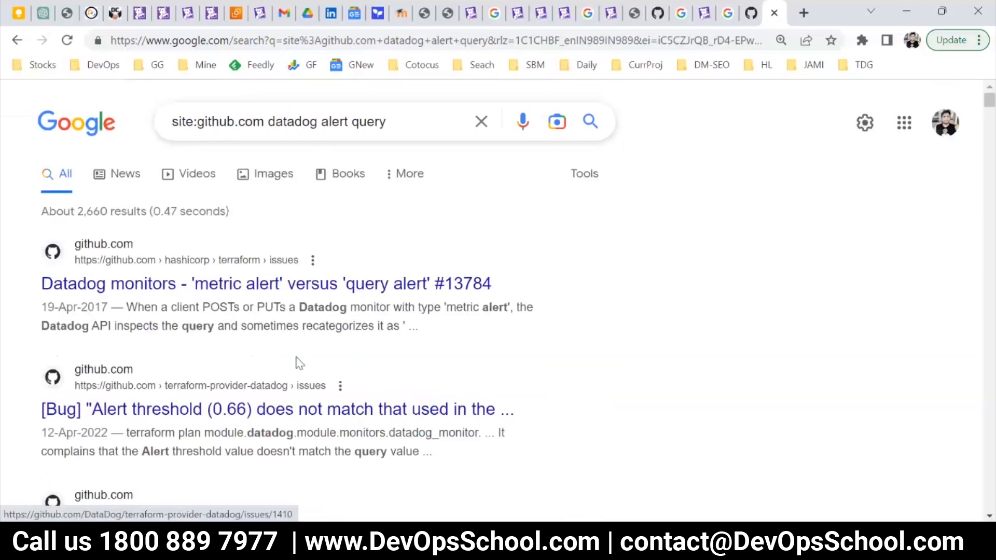
Find the terraform-datadog-monitors/monitors-mysql.tf result among the GitHub search results and open it.
{"action": "scroll", "coordinate": [299, 363], "scroll_direction": "down", "scroll_amount": 8}
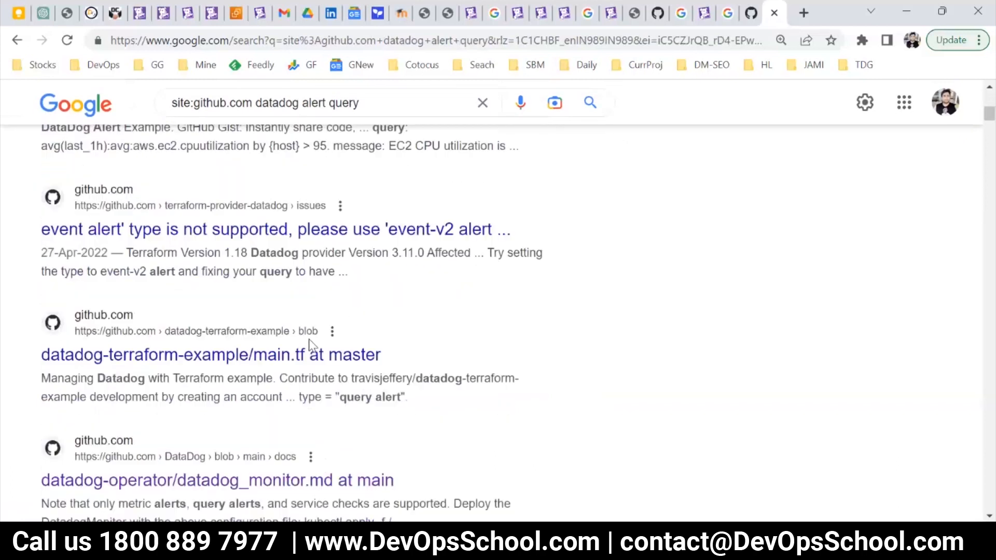
{"action": "scroll", "coordinate": [311, 345], "scroll_direction": "down", "scroll_amount": 2}
{"action": "scroll", "coordinate": [311, 346], "scroll_direction": "down", "scroll_amount": 12}
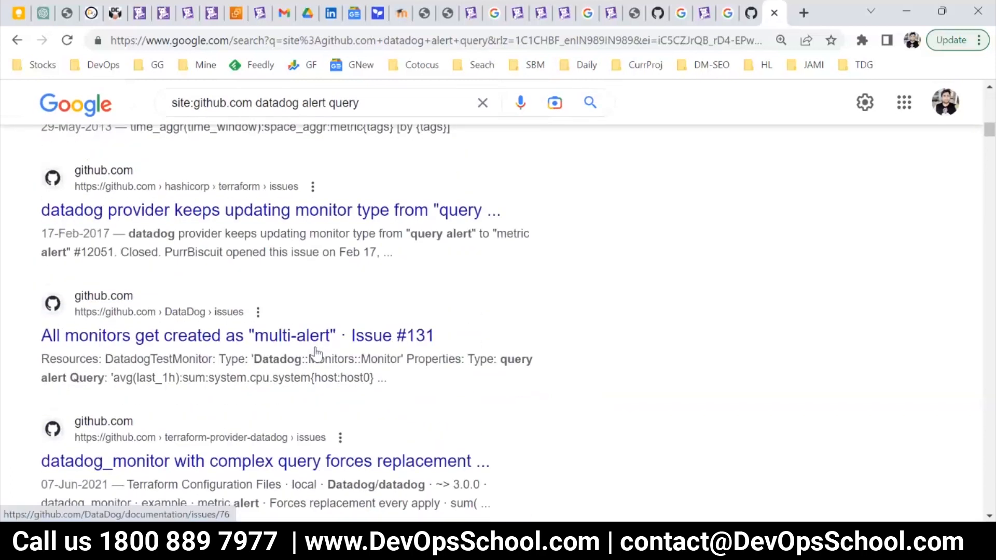
{"action": "scroll", "coordinate": [317, 353], "scroll_direction": "down", "scroll_amount": 7}
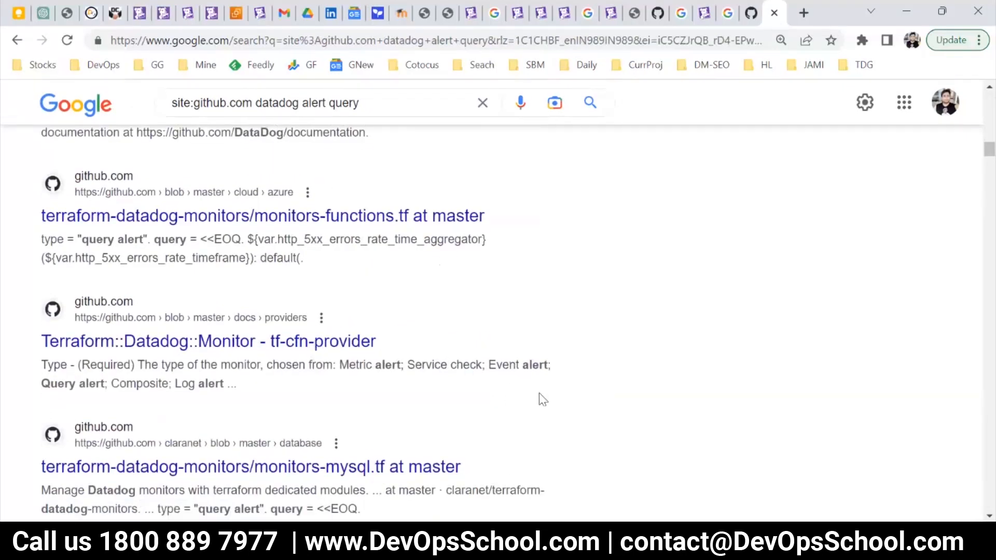
{"action": "scroll", "coordinate": [538, 396], "scroll_direction": "down", "scroll_amount": 1}
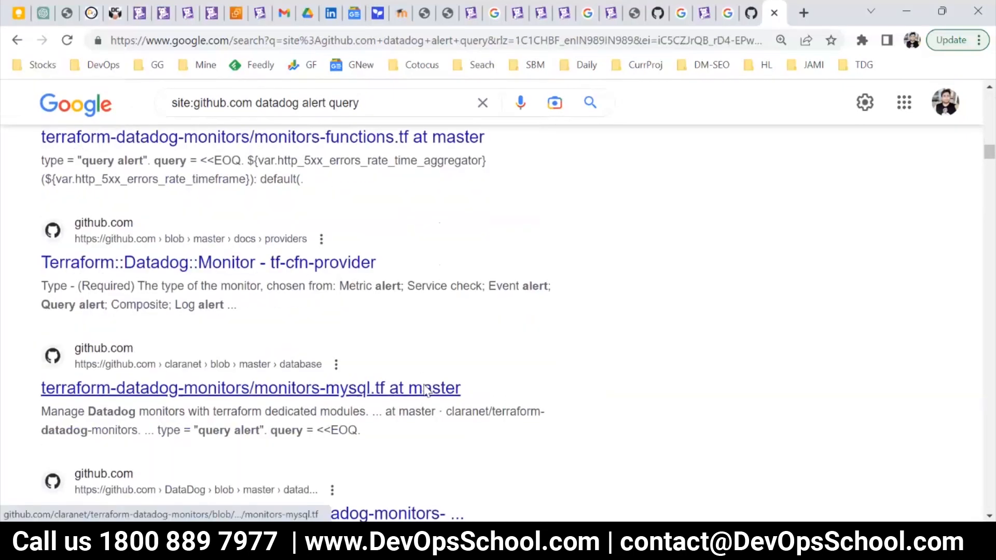
{"action": "scroll", "coordinate": [423, 392], "scroll_direction": "down", "scroll_amount": 4}
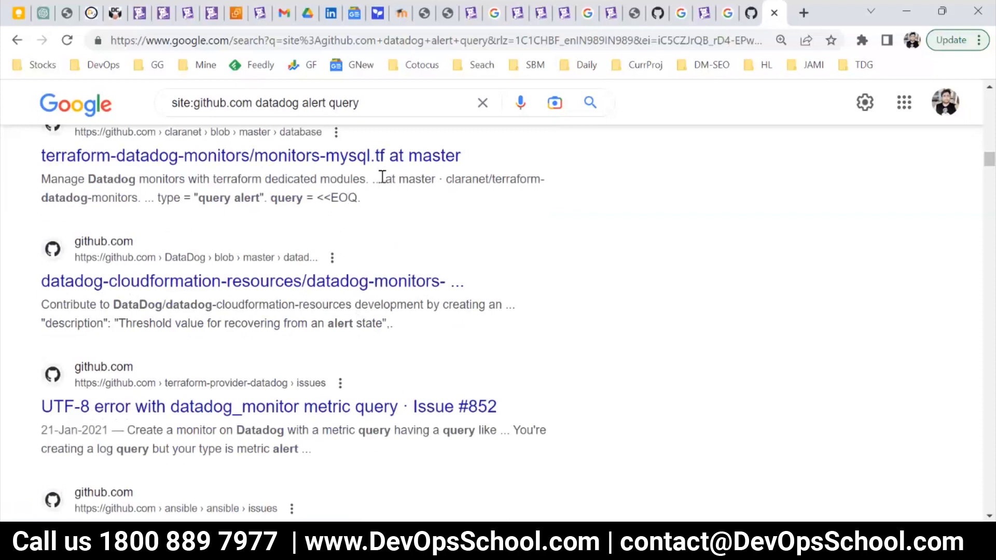
{"action": "left_click", "coordinate": [345, 161]}
Examine the MySQL monitor definitions in monitors-mysql.tf, highlighting the query of the mysql_connection monitor.
{"action": "scroll", "coordinate": [473, 373], "scroll_direction": "down", "scroll_amount": 5}
{"action": "scroll", "coordinate": [192, 325], "scroll_direction": "down", "scroll_amount": 3}
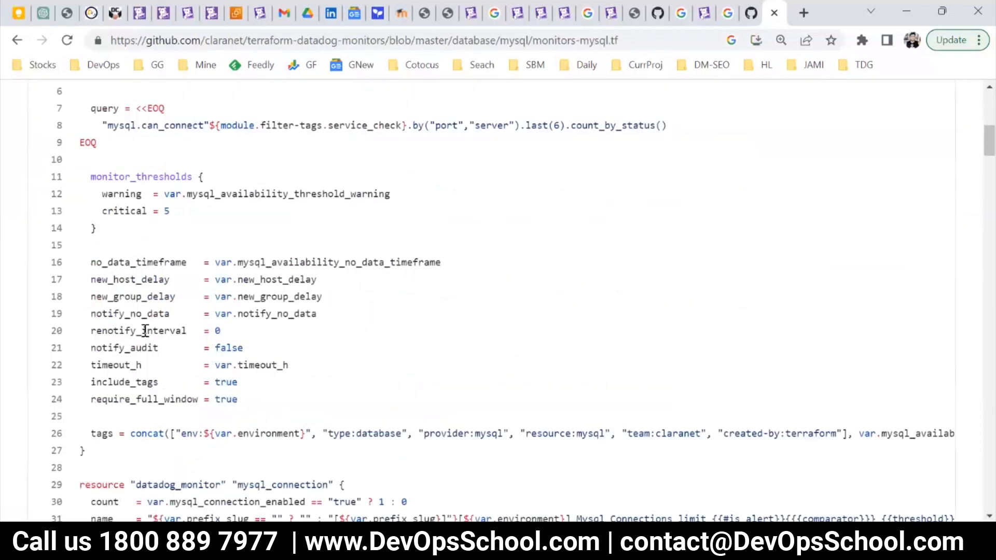
{"action": "scroll", "coordinate": [155, 345], "scroll_direction": "up", "scroll_amount": 3}
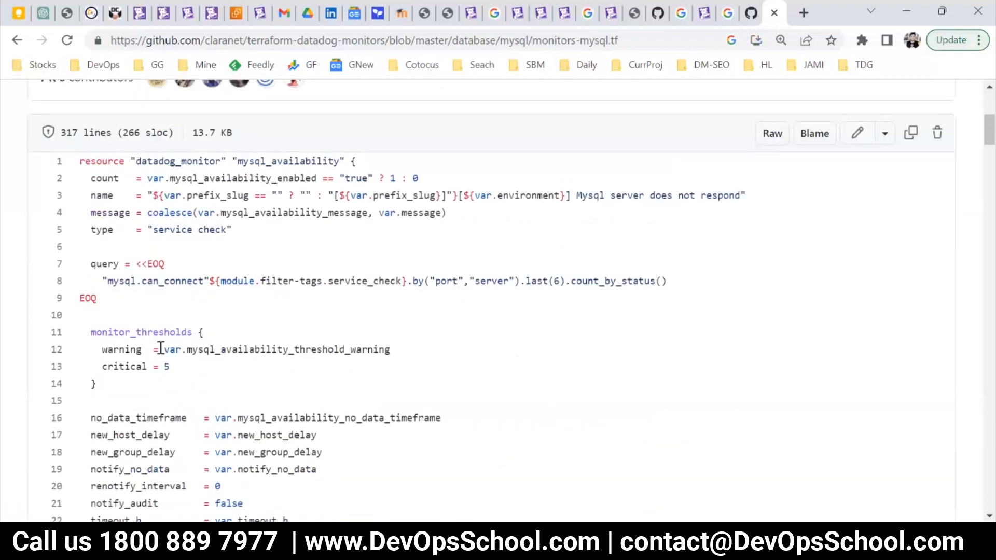
{"action": "scroll", "coordinate": [161, 348], "scroll_direction": "down", "scroll_amount": 10}
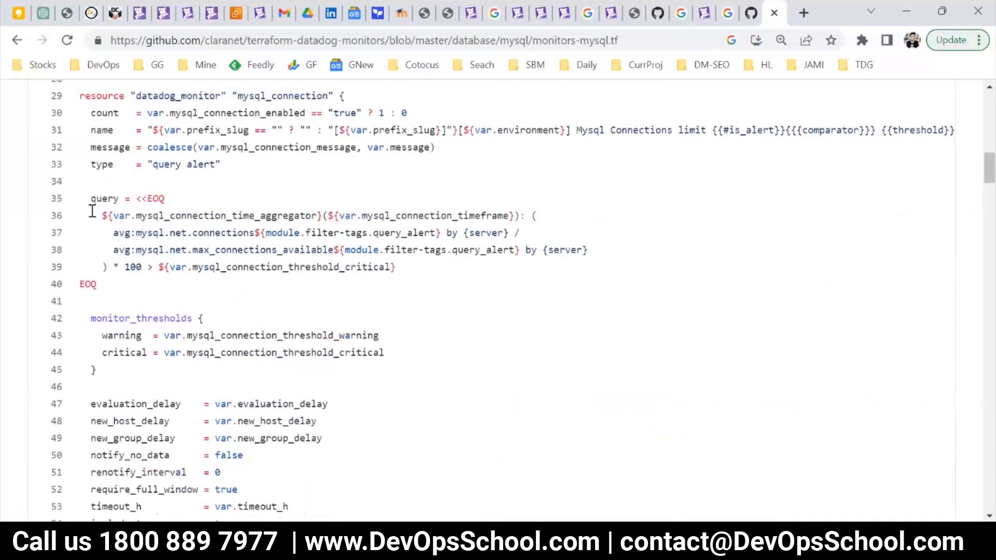
{"action": "left_click_drag", "start_coordinate": [102, 215], "coordinate": [254, 266]}
{"action": "scroll", "coordinate": [128, 299], "scroll_direction": "down", "scroll_amount": 1}
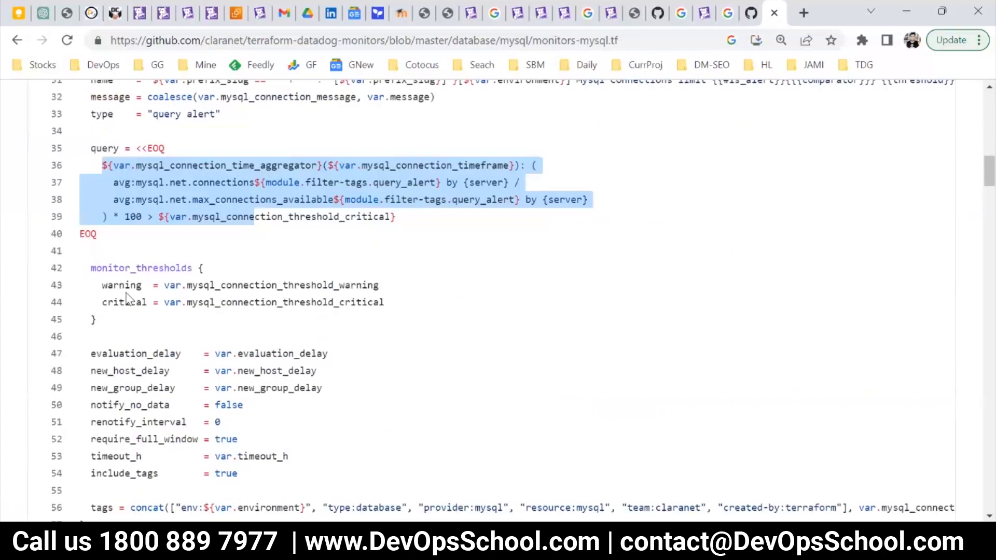
{"action": "scroll", "coordinate": [128, 300], "scroll_direction": "down", "scroll_amount": 5}
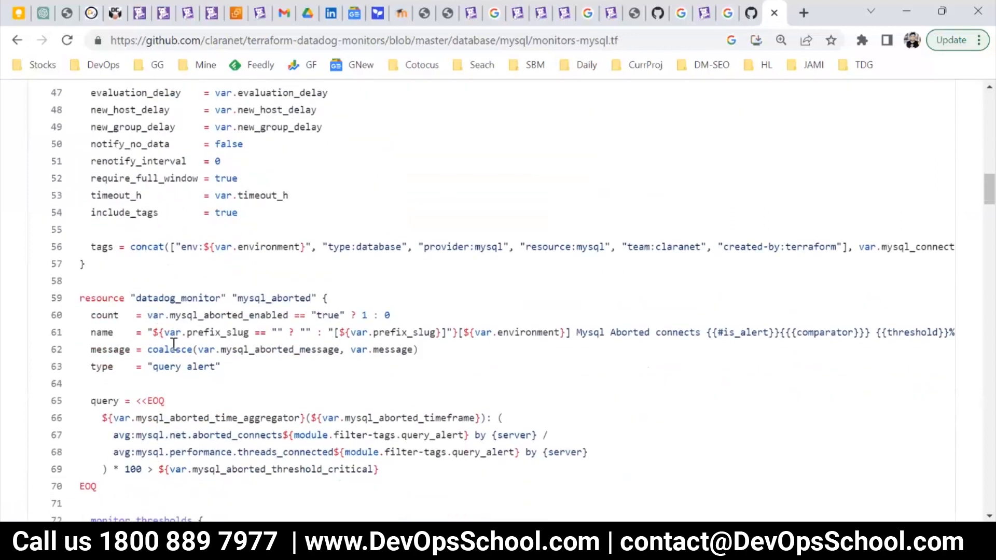
{"action": "scroll", "coordinate": [207, 367], "scroll_direction": "up", "scroll_amount": 20}
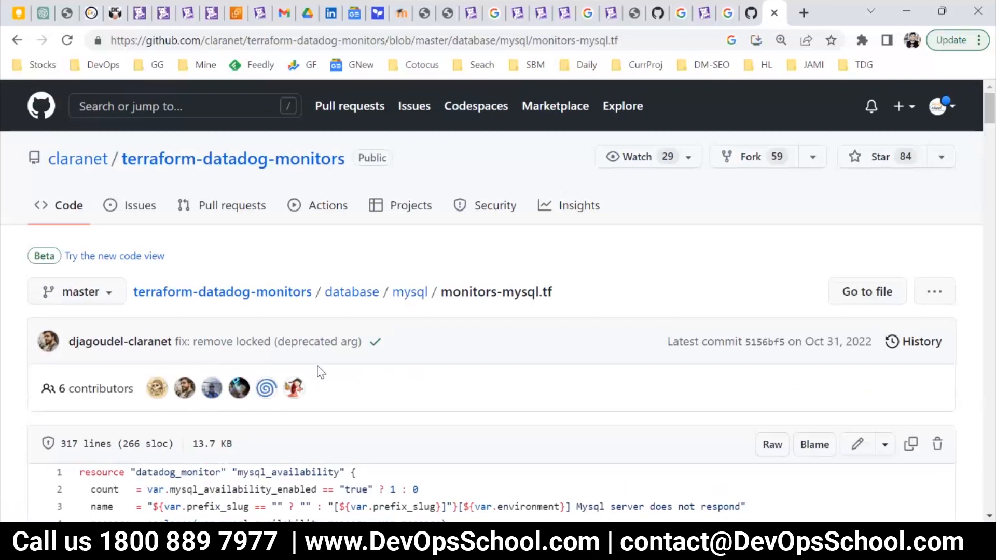
{"action": "scroll", "coordinate": [373, 358], "scroll_direction": "down", "scroll_amount": 5}
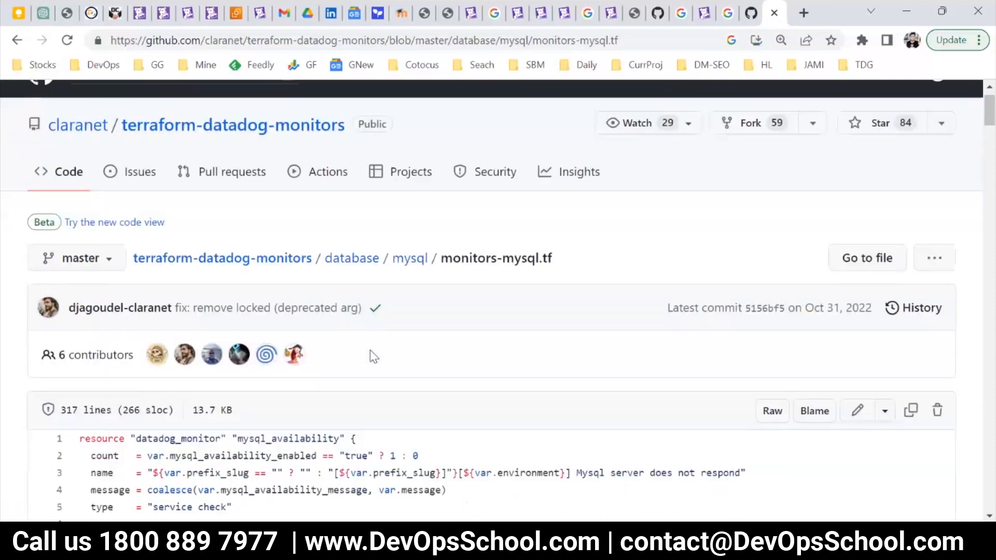
{"action": "scroll", "coordinate": [374, 358], "scroll_direction": "down", "scroll_amount": 3}
{"action": "scroll", "coordinate": [378, 362], "scroll_direction": "up", "scroll_amount": 8}
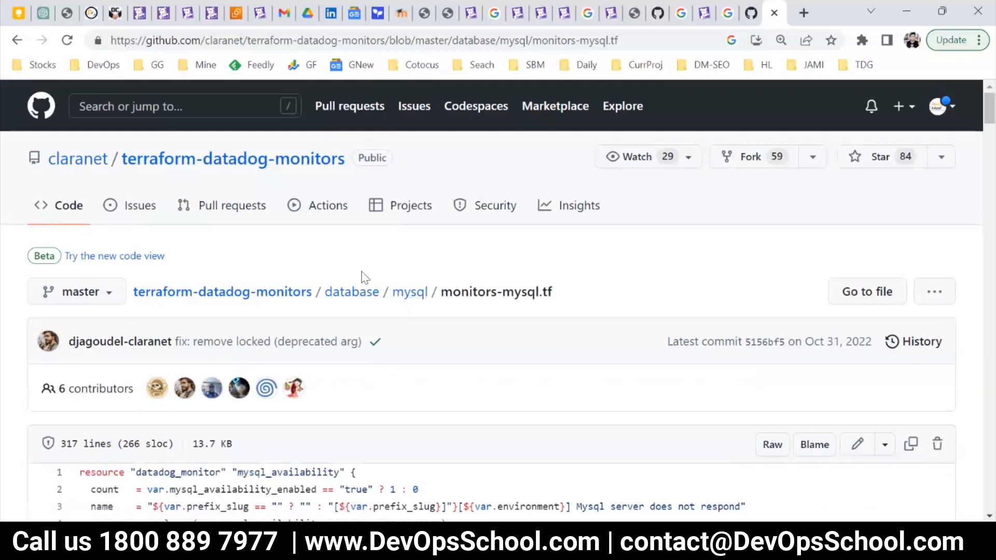
Switch back to Datadog and review the custom monitor types and the recommended monitors for a new monitor.
{"action": "left_click", "coordinate": [140, 14]}
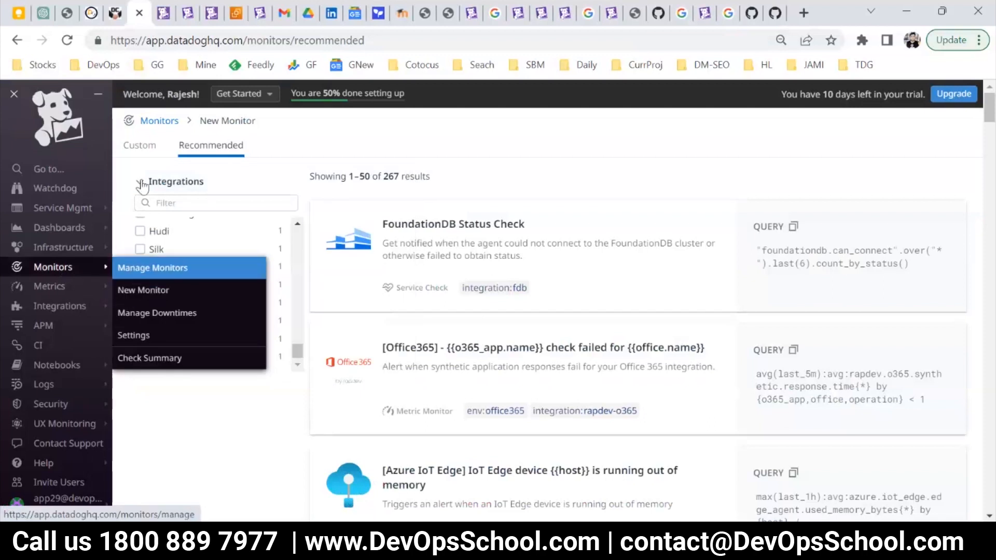
{"action": "left_click", "coordinate": [139, 145]}
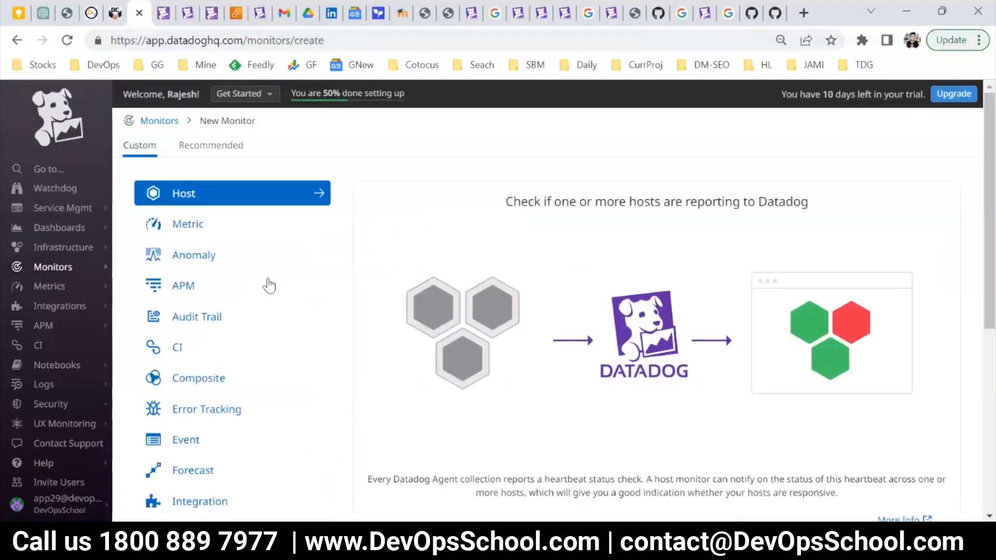
{"action": "left_click", "coordinate": [197, 149]}
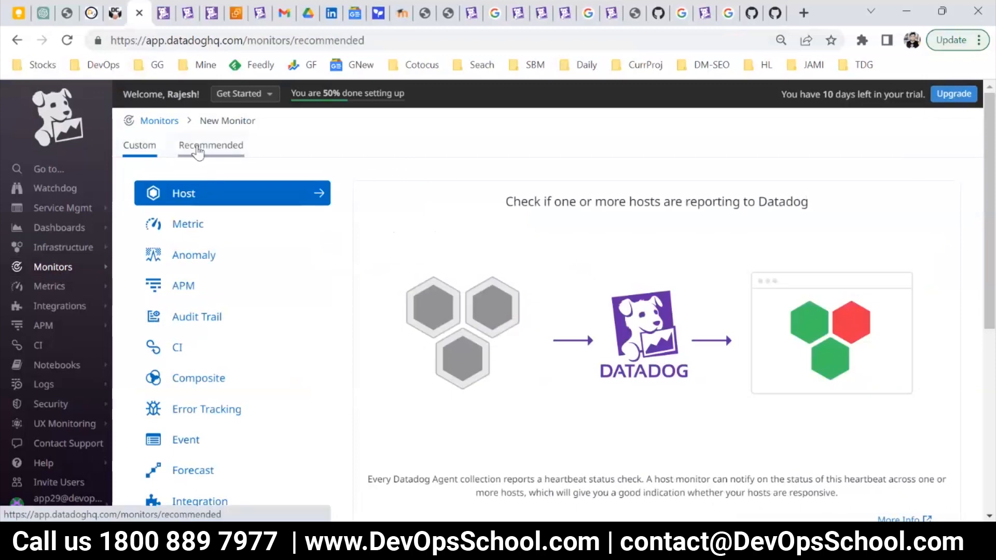
{"action": "scroll", "coordinate": [560, 383], "scroll_direction": "down", "scroll_amount": 3}
{"action": "scroll", "coordinate": [560, 383], "scroll_direction": "up", "scroll_amount": 3}
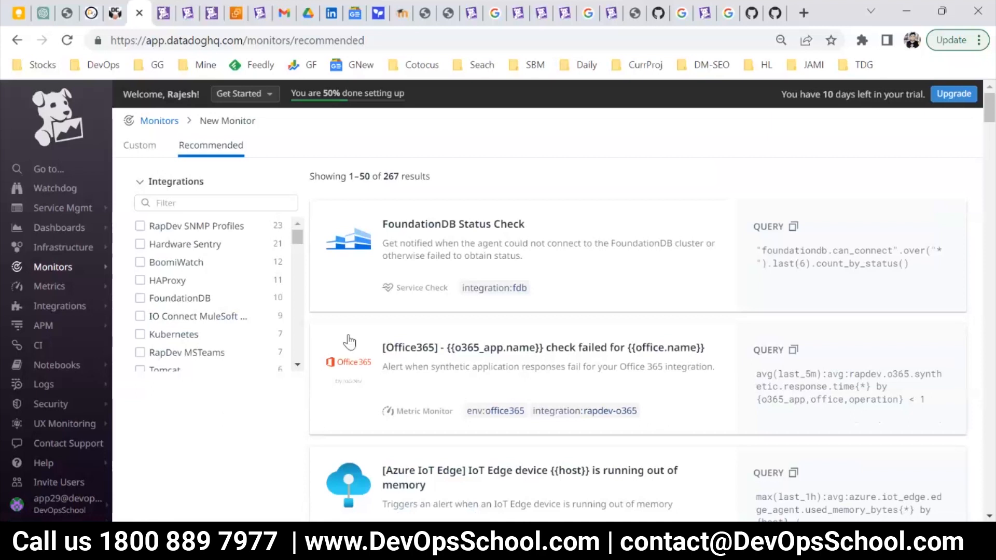
{"action": "left_click", "coordinate": [144, 146]}
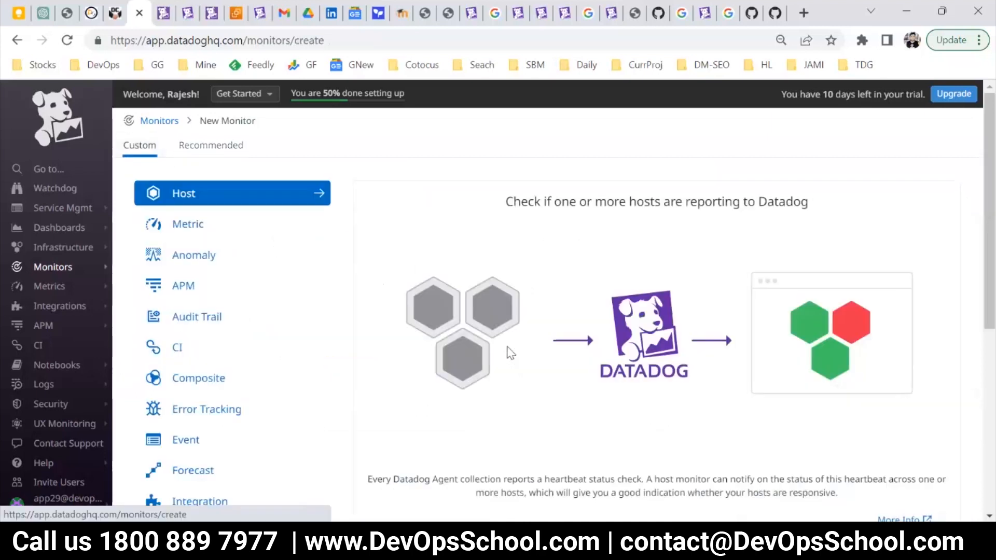
Open the status page of the "Logs error" monitor from the list of managed monitors.
{"action": "mouse_move", "coordinate": [103, 267]}
{"action": "left_click", "coordinate": [152, 269]}
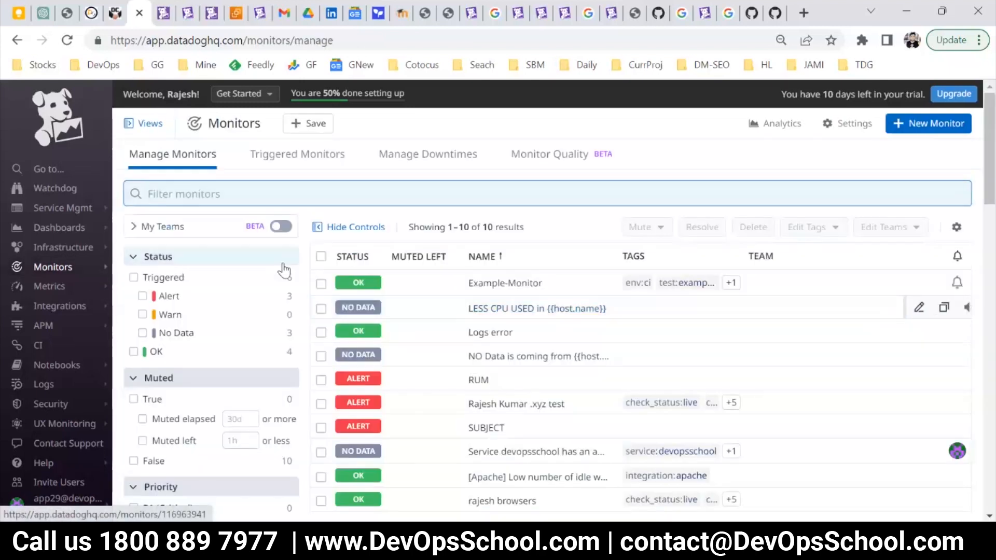
{"action": "left_click", "coordinate": [499, 334]}
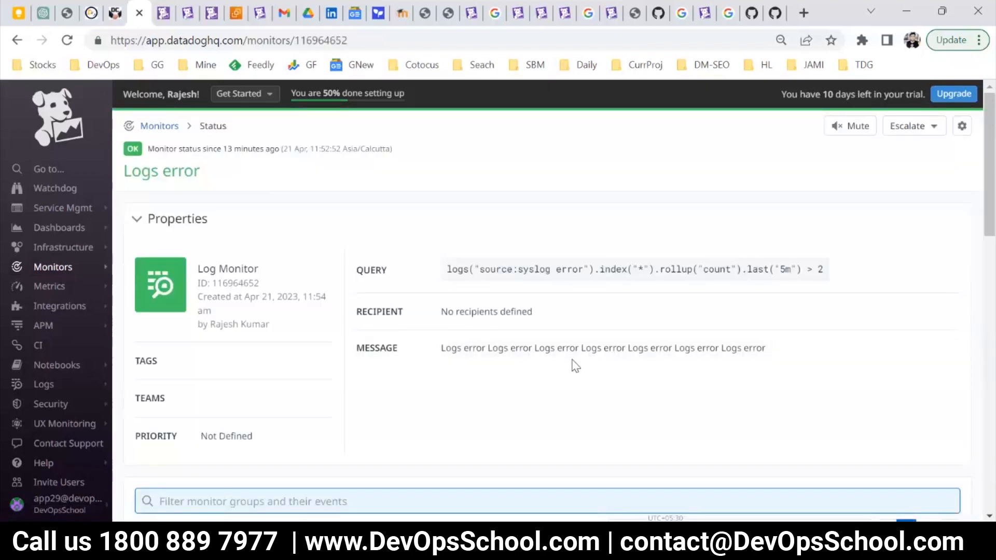
Highlight the full query in the Logs error monitor's properties to examine it.
{"action": "left_click_drag", "start_coordinate": [444, 269], "coordinate": [836, 283]}
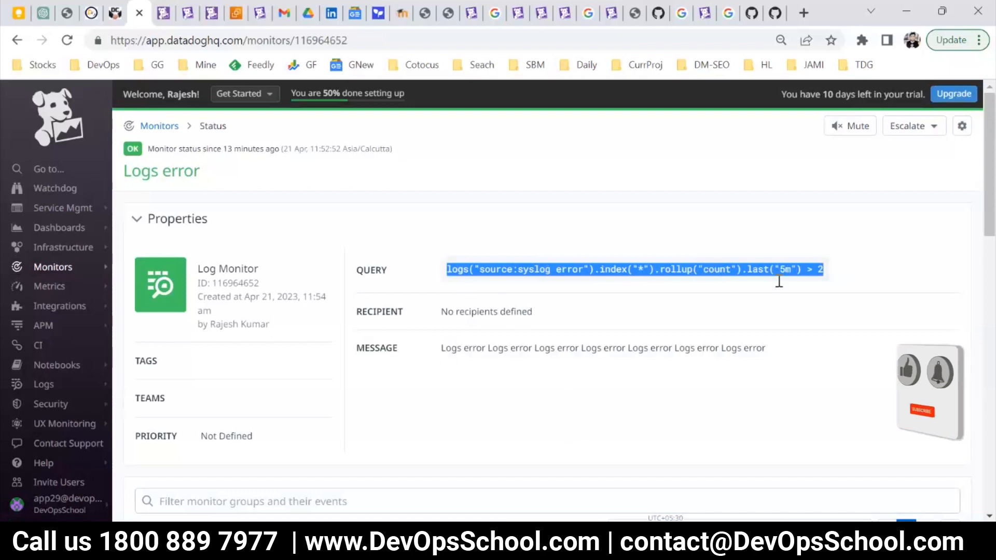
{"action": "left_click", "coordinate": [692, 291]}
{"action": "left_click_drag", "start_coordinate": [827, 272], "coordinate": [896, 276]}
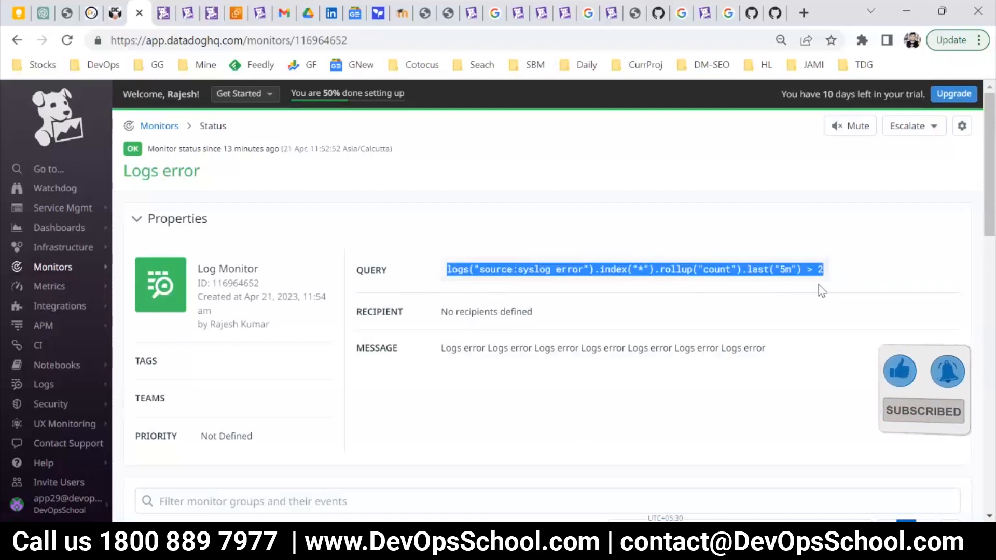
{"action": "left_click", "coordinate": [770, 300]}
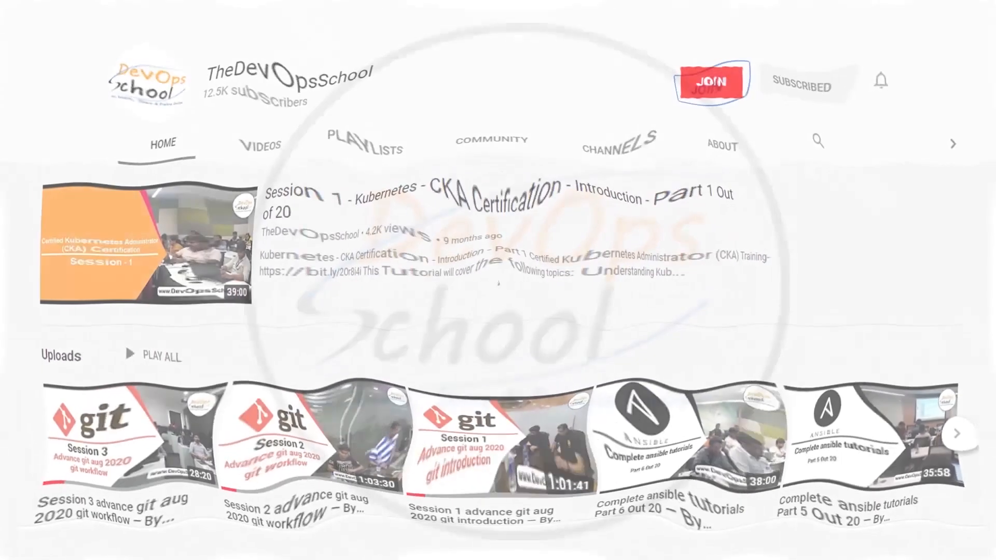
{"action": "left_click", "coordinate": [702, 90]}
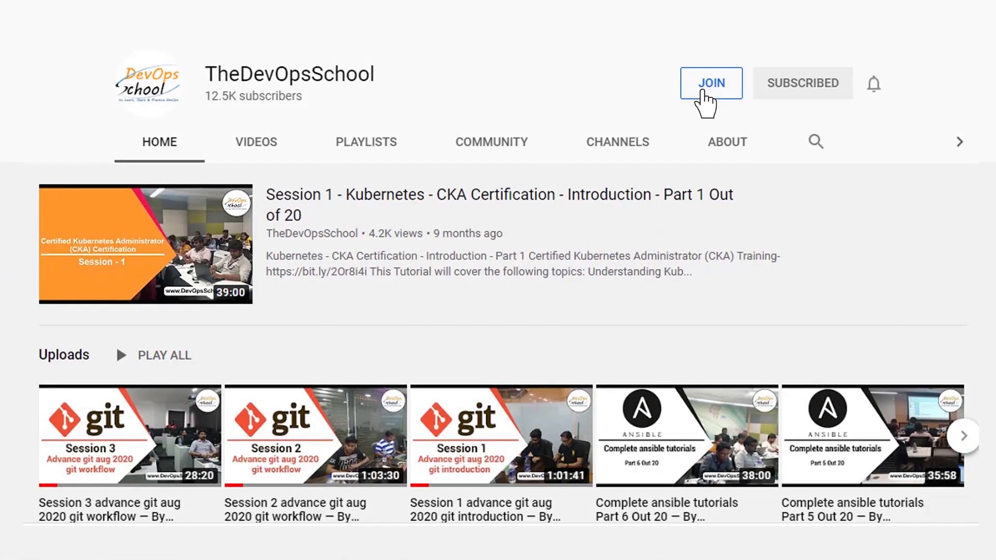